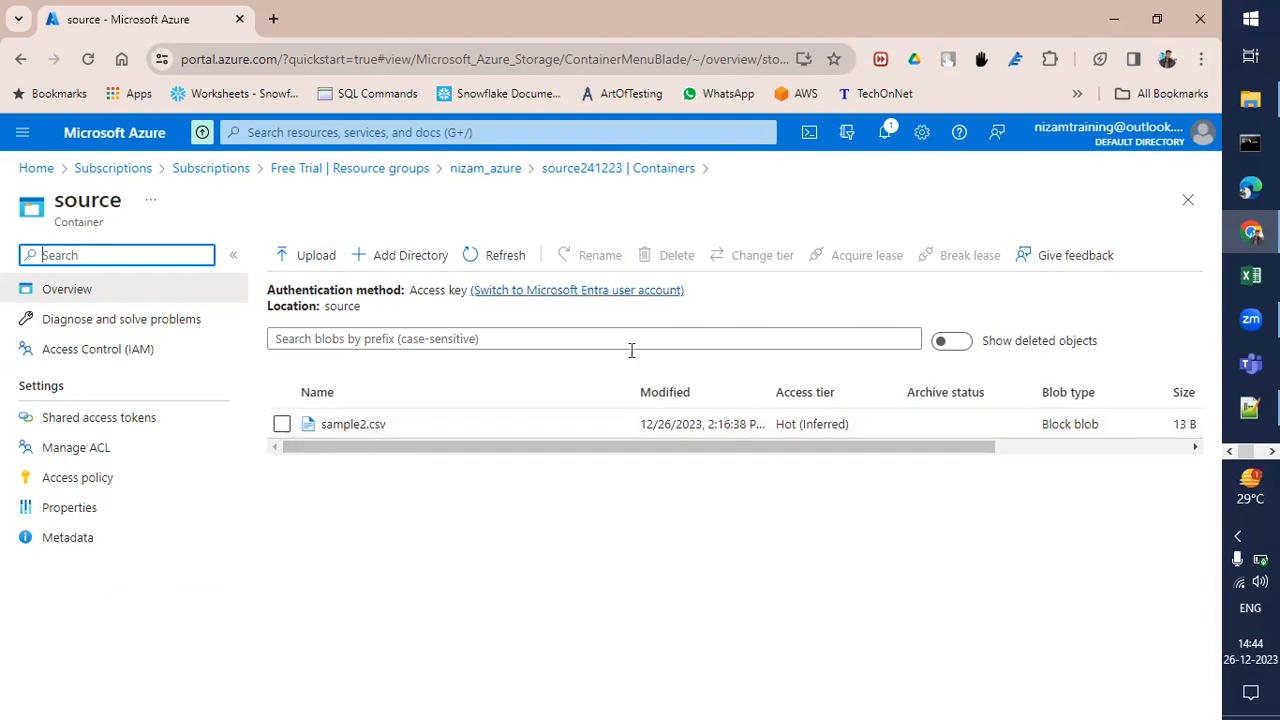
Open the bookmarked Azure home page in a separate tab using the signed-in training account, and dismiss its notifications
click(1147, 94)
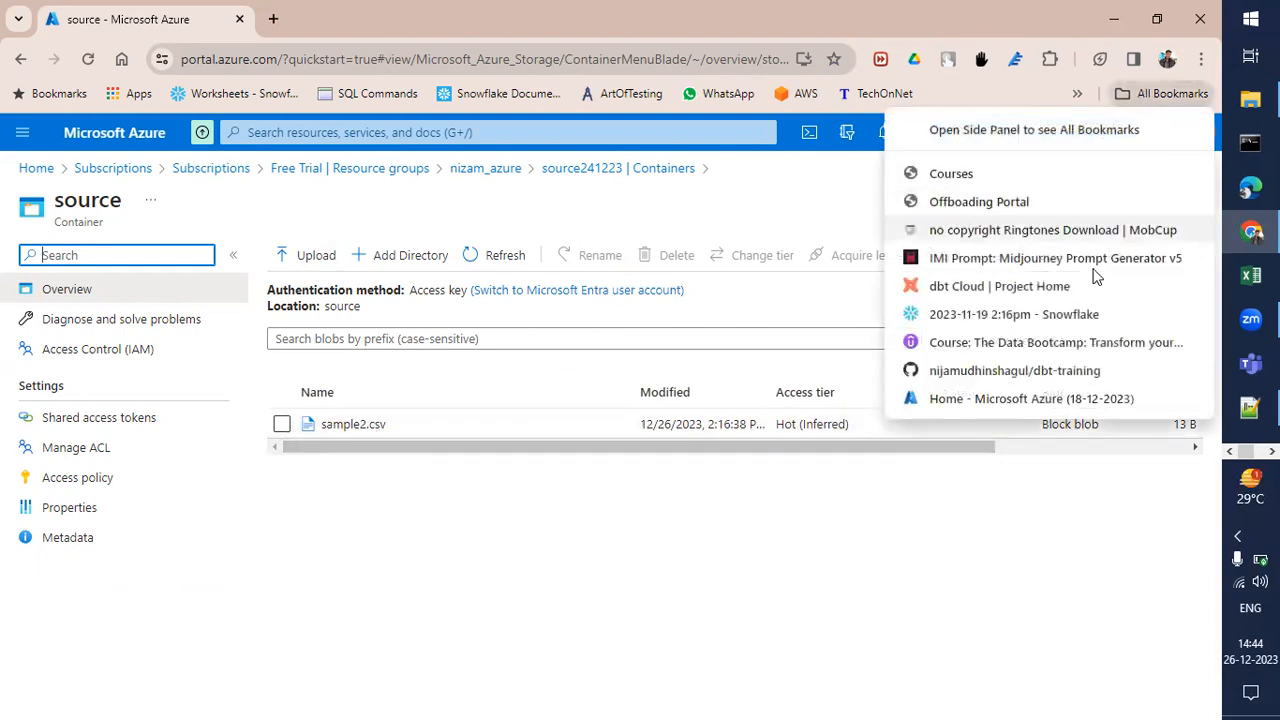
middle_click(1052, 400)
click(335, 20)
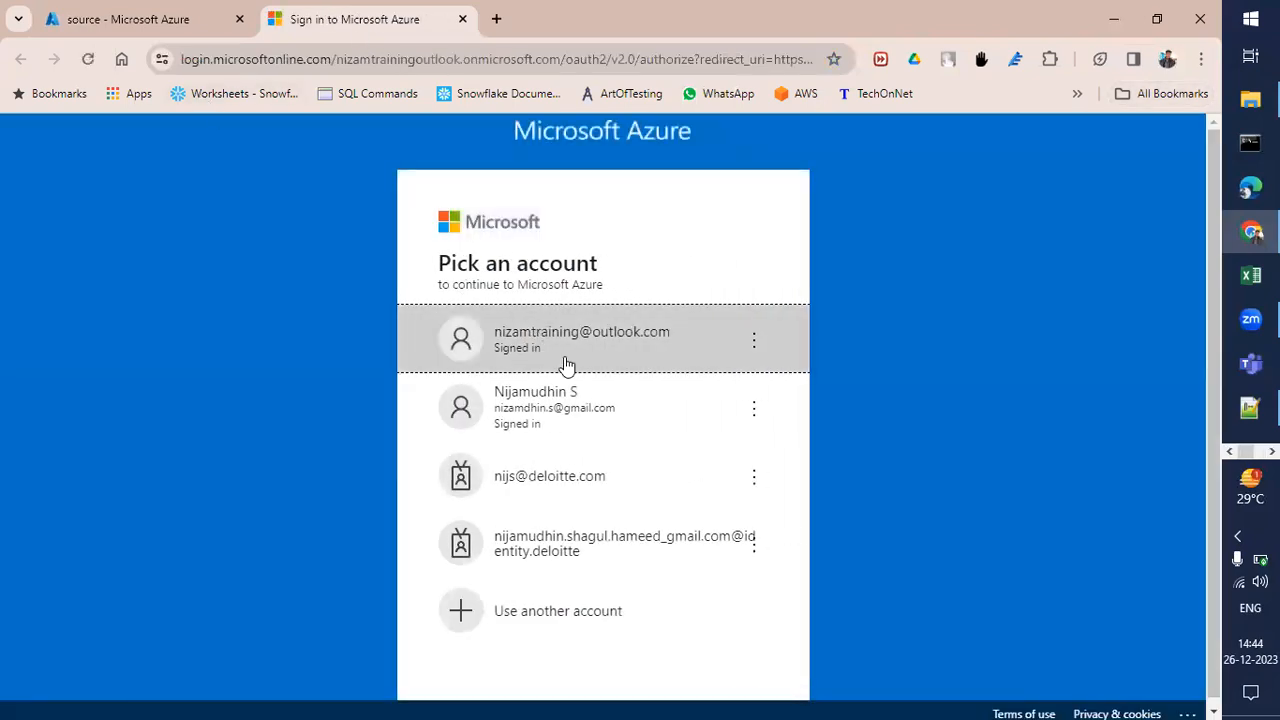
click(566, 362)
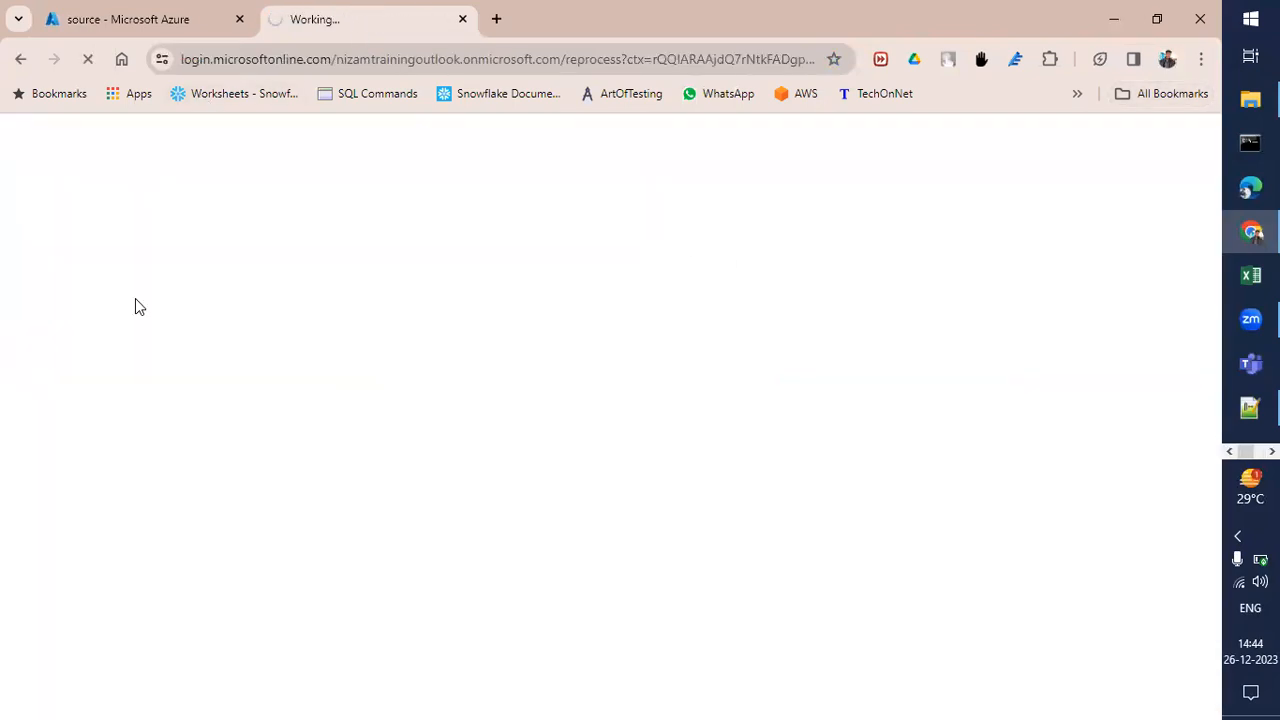
click(171, 17)
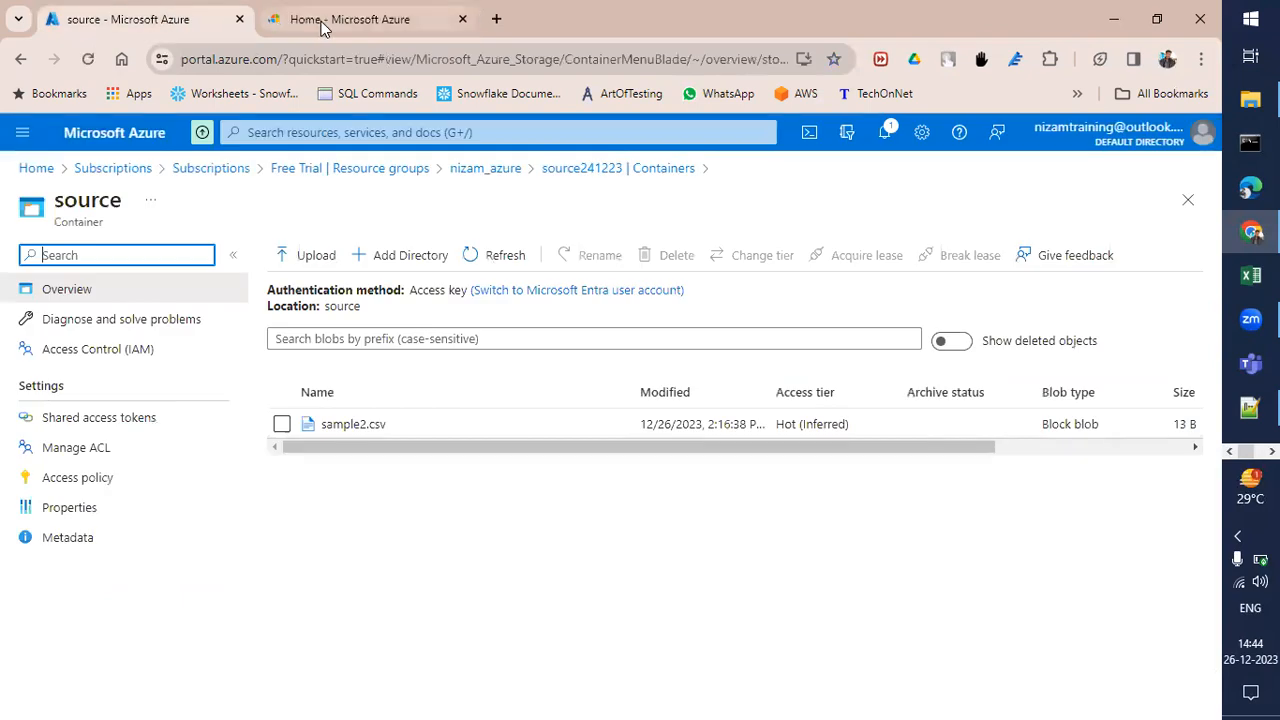
click(322, 27)
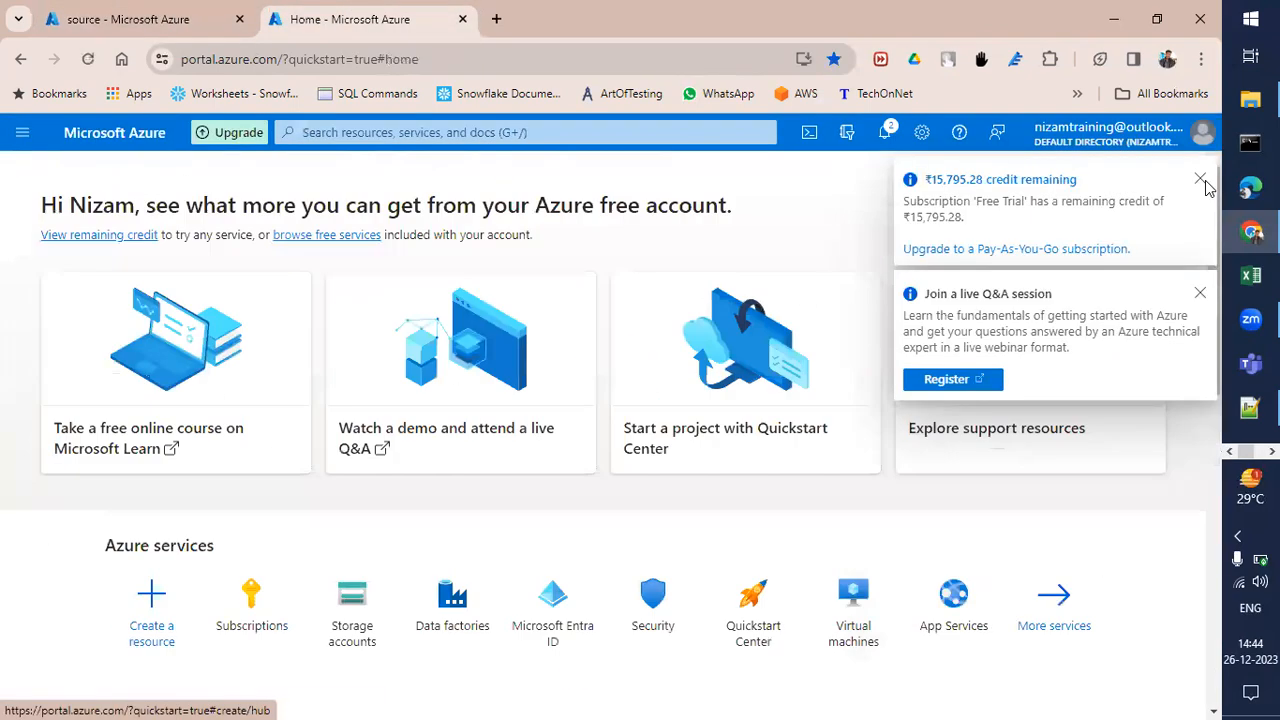
click(1200, 181)
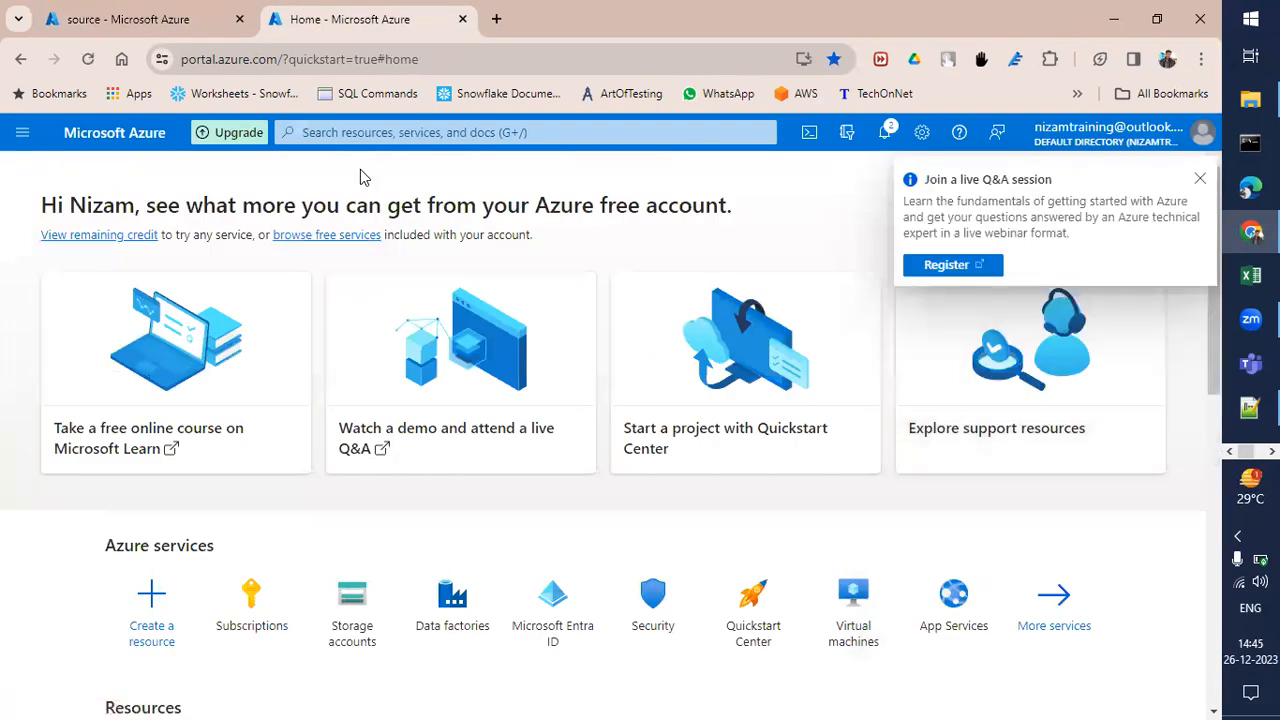
click(1199, 181)
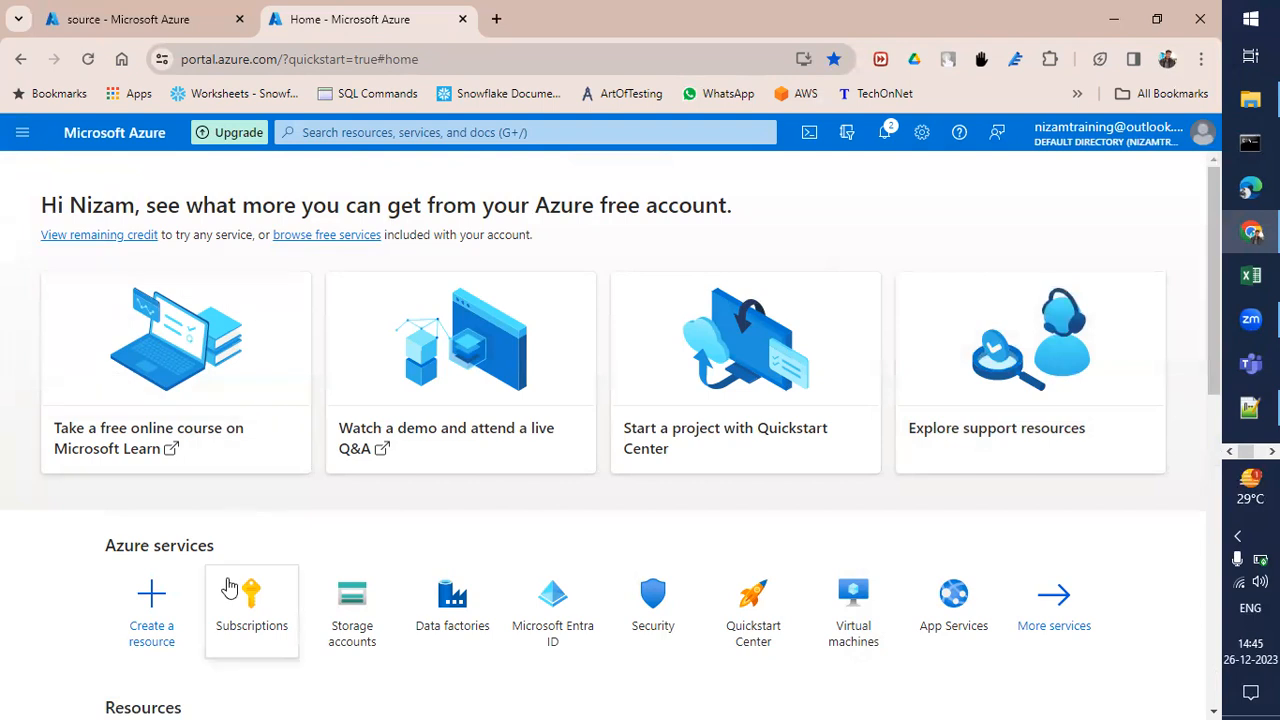
Search for the resource groups service, open the Free Trial subscription's resource group and collapse its side panes
click(330, 128)
text(reso)
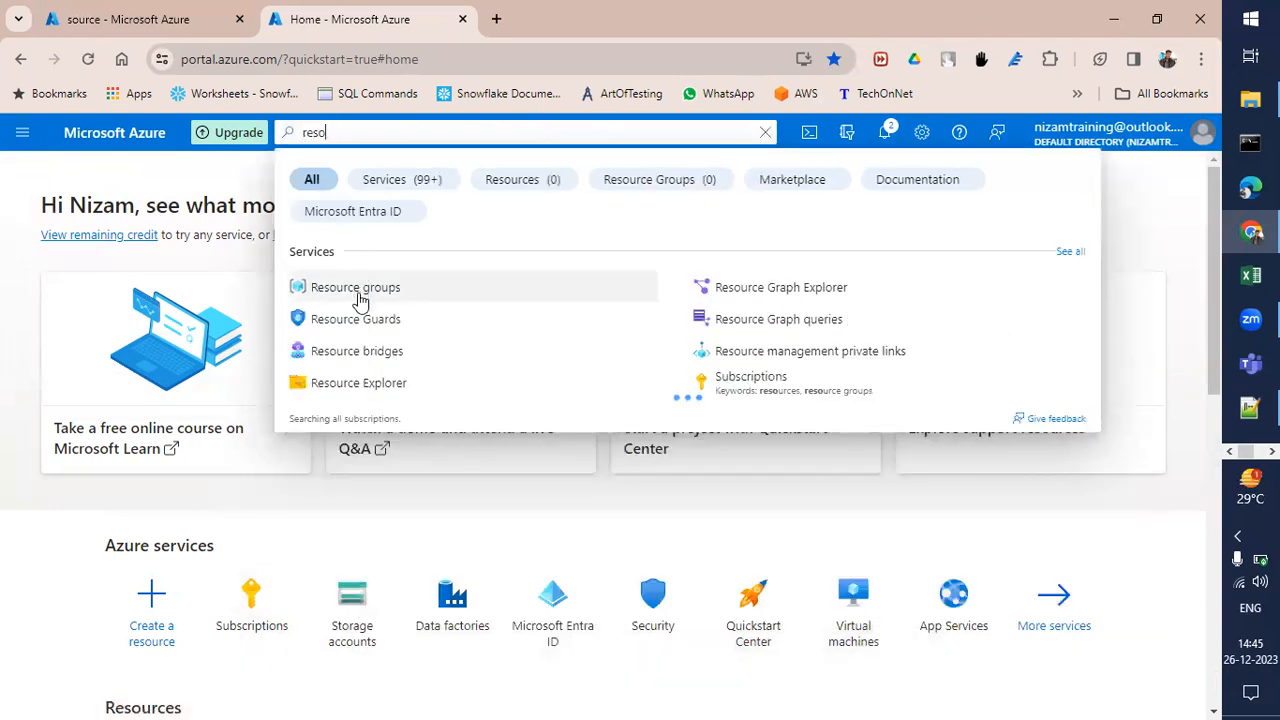
click(320, 292)
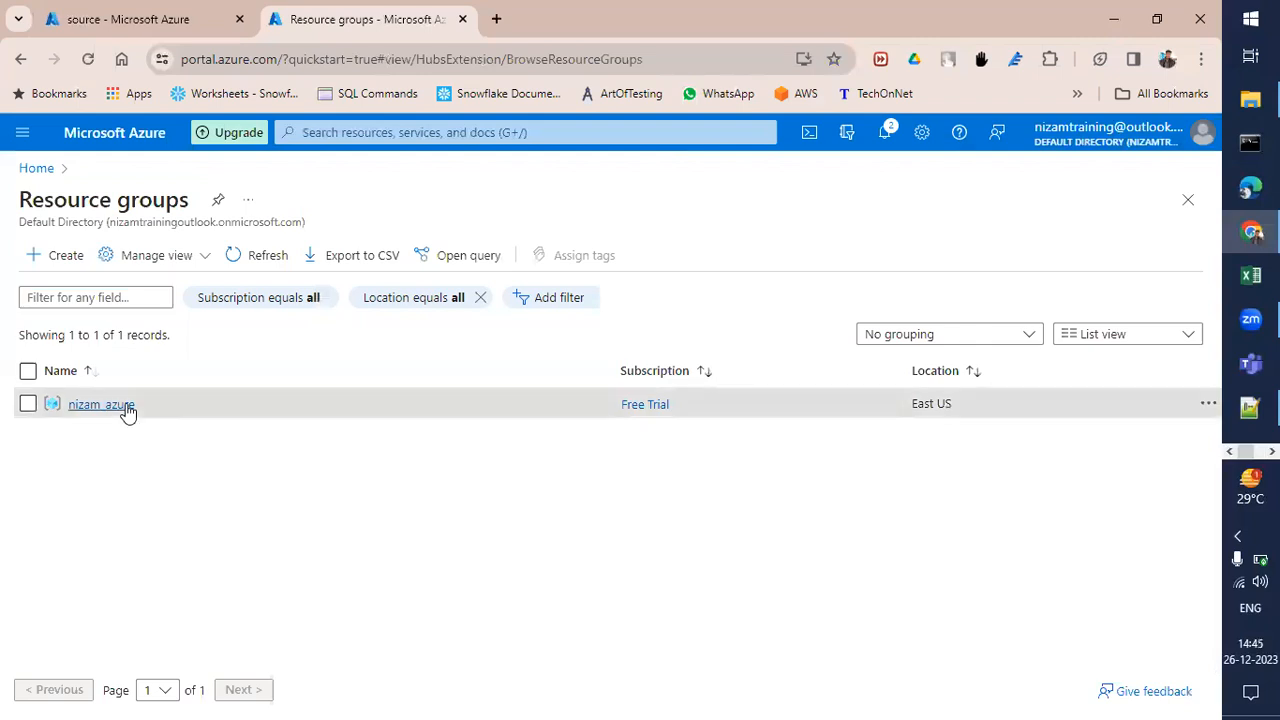
click(122, 406)
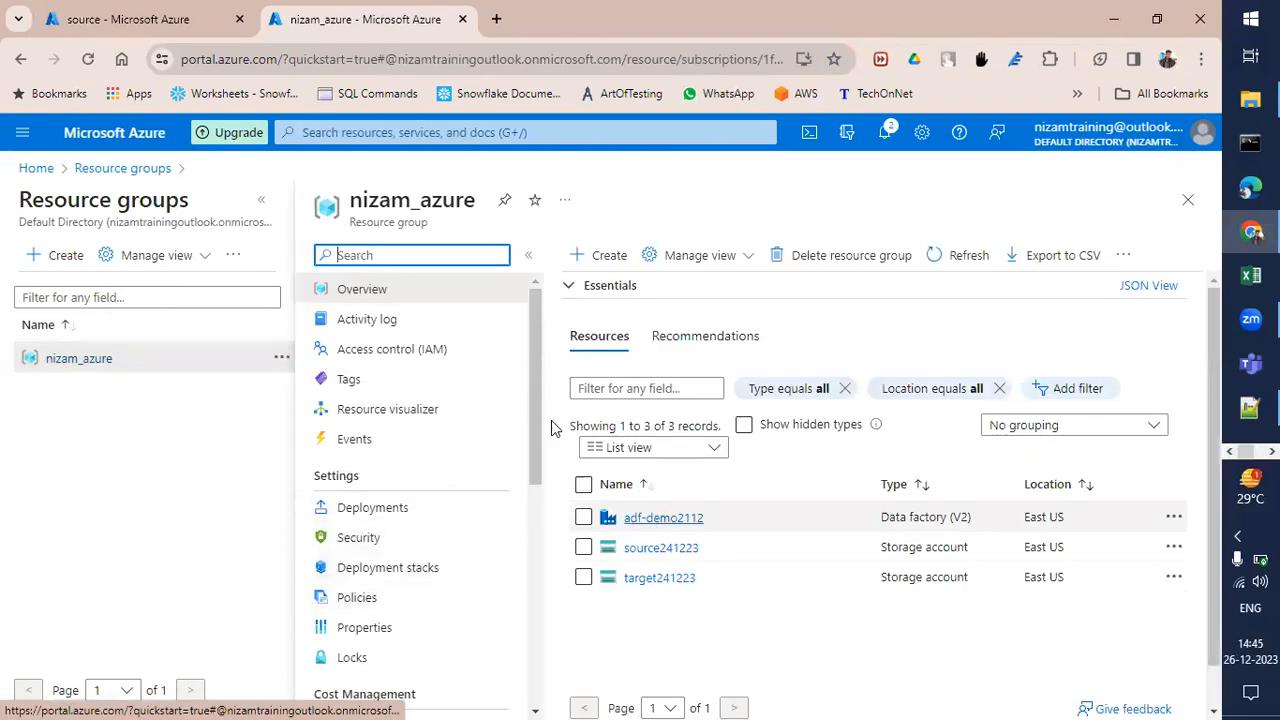
click(528, 255)
click(261, 200)
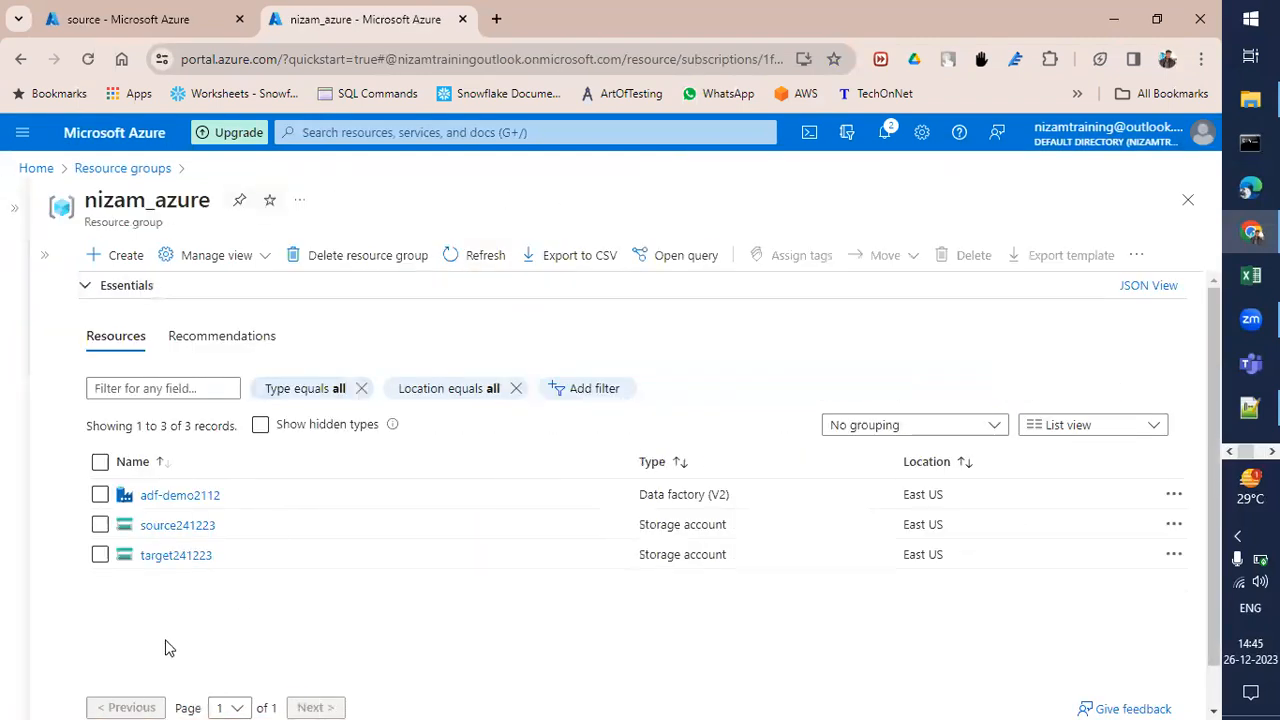
Open the targrt container of the target241223 storage account and collapse its side menu
click(185, 556)
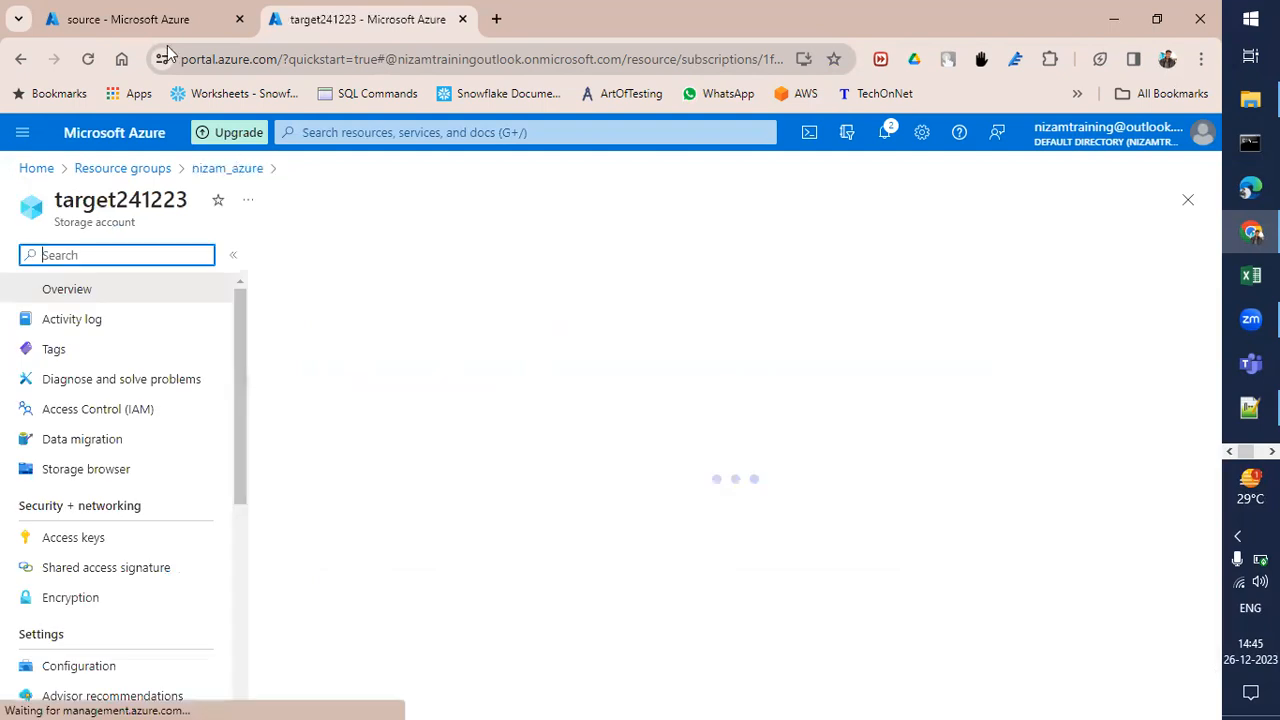
click(70, 567)
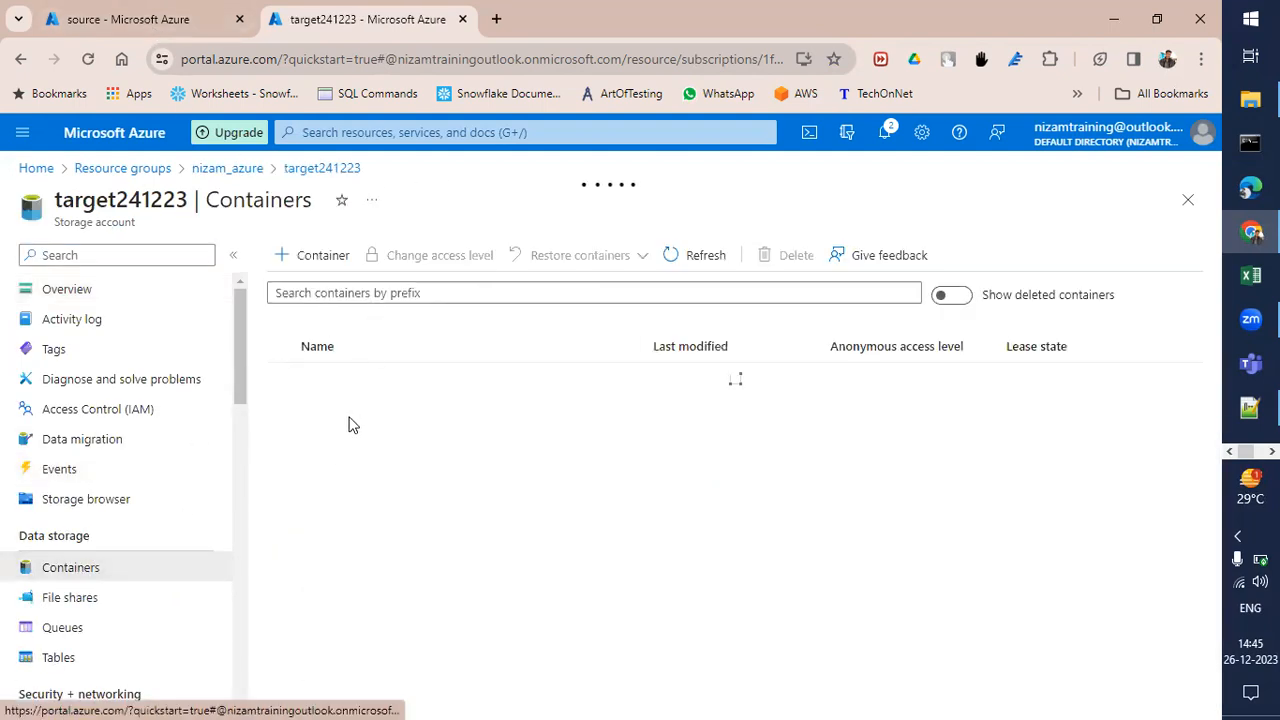
click(326, 412)
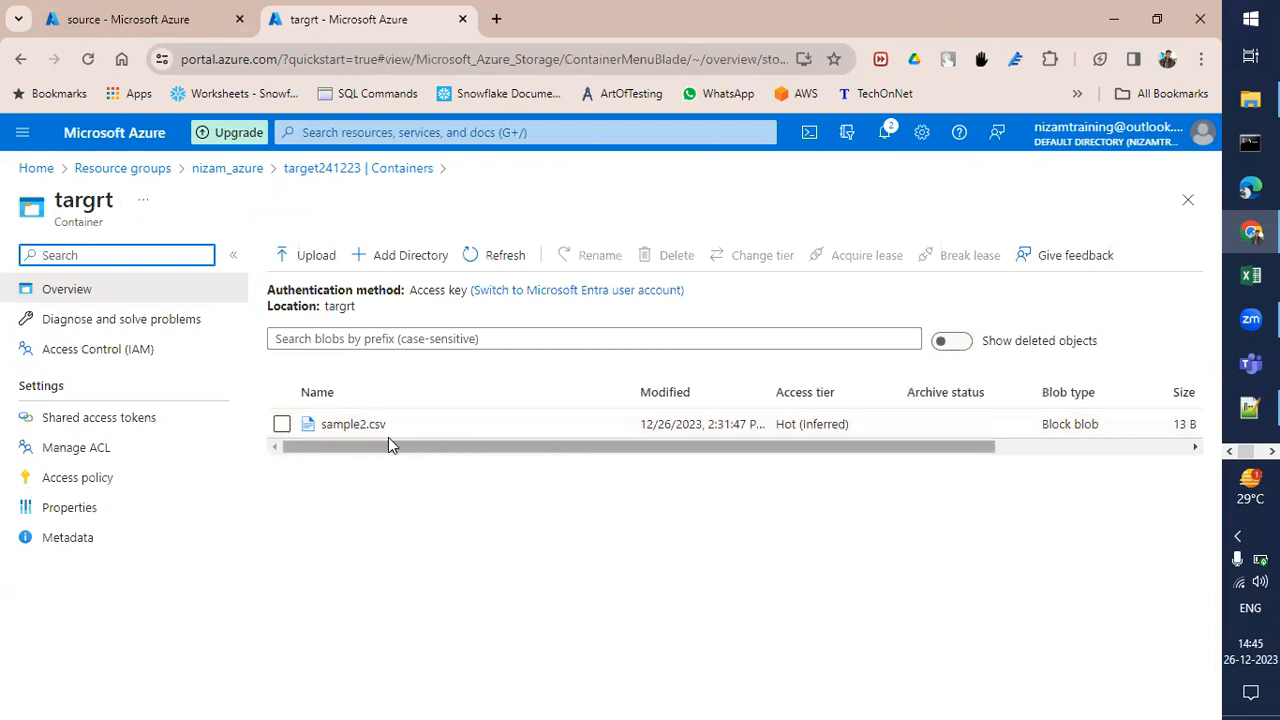
click(233, 255)
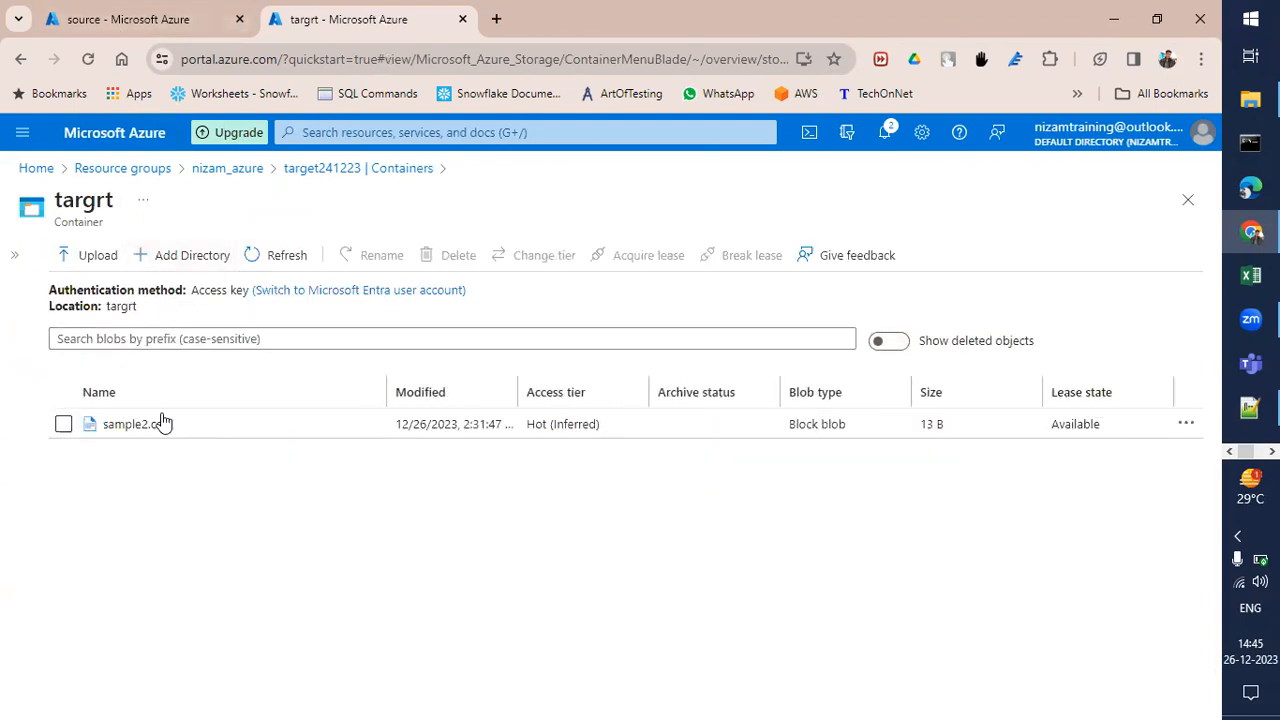
Collapse the side menu of the source container and return to the targrt container
click(150, 20)
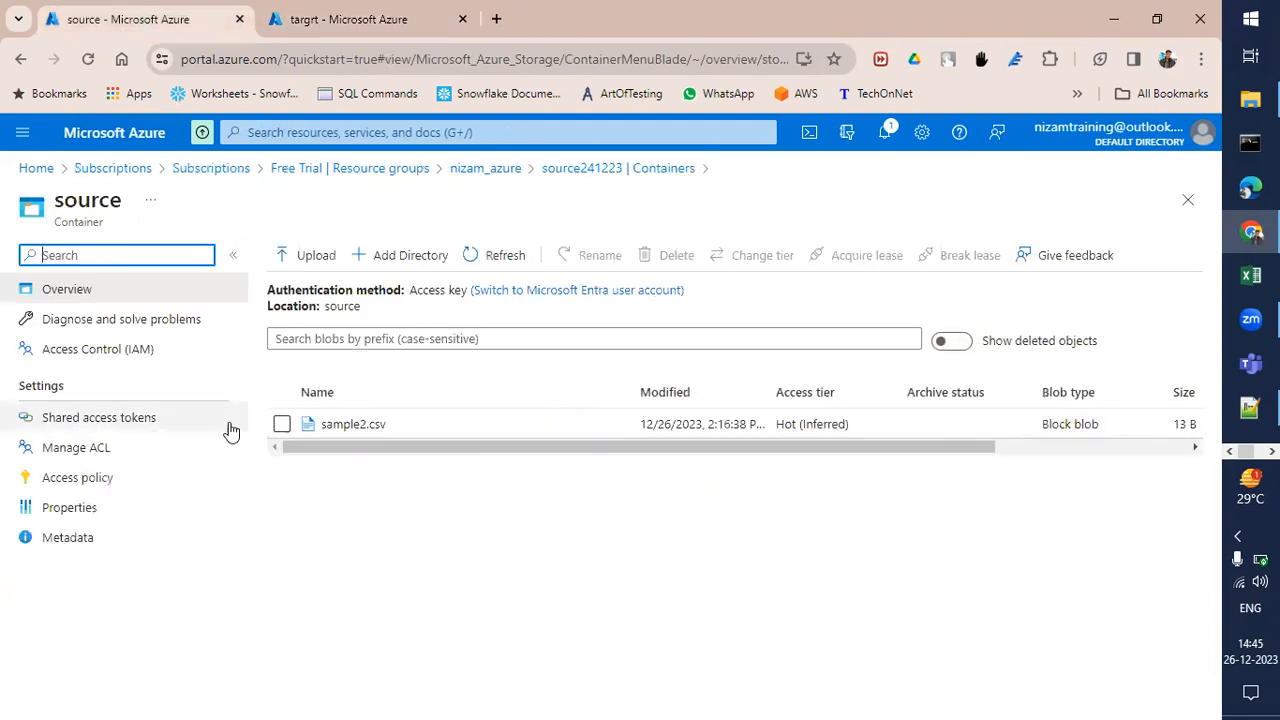
click(233, 255)
click(362, 14)
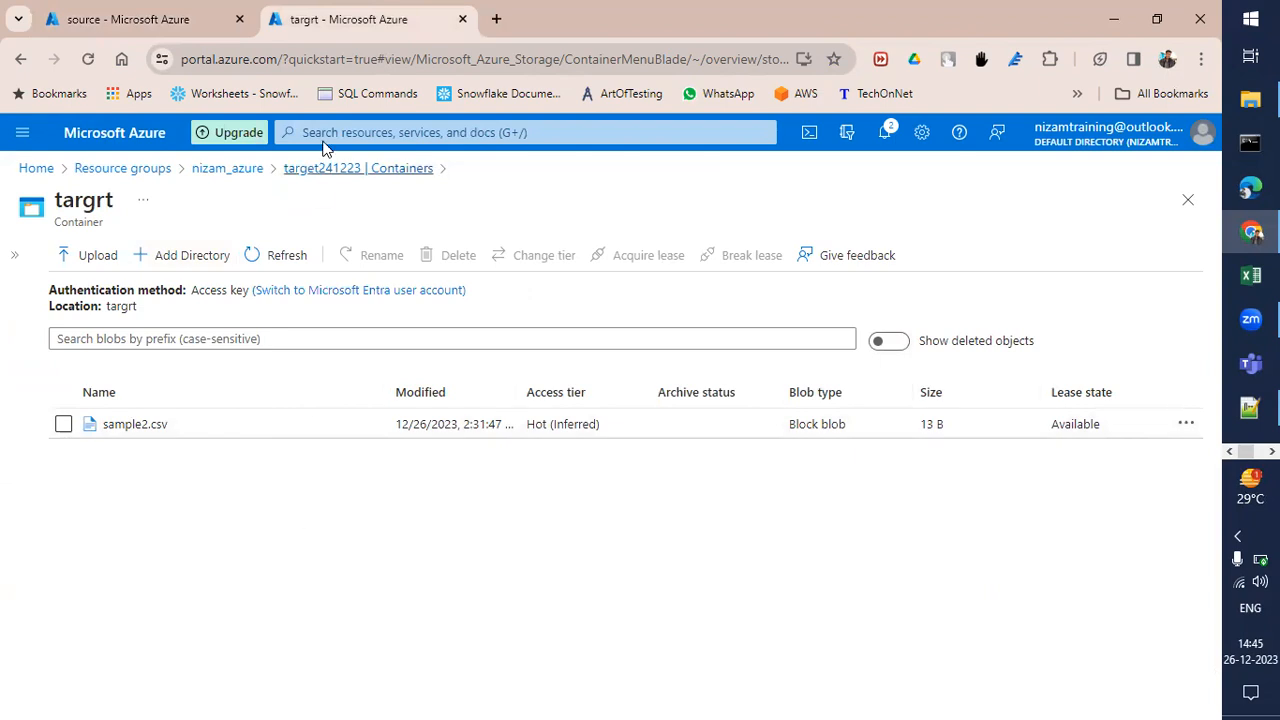
Delete sample2.csv from the targrt container and dismiss the notification
click(63, 424)
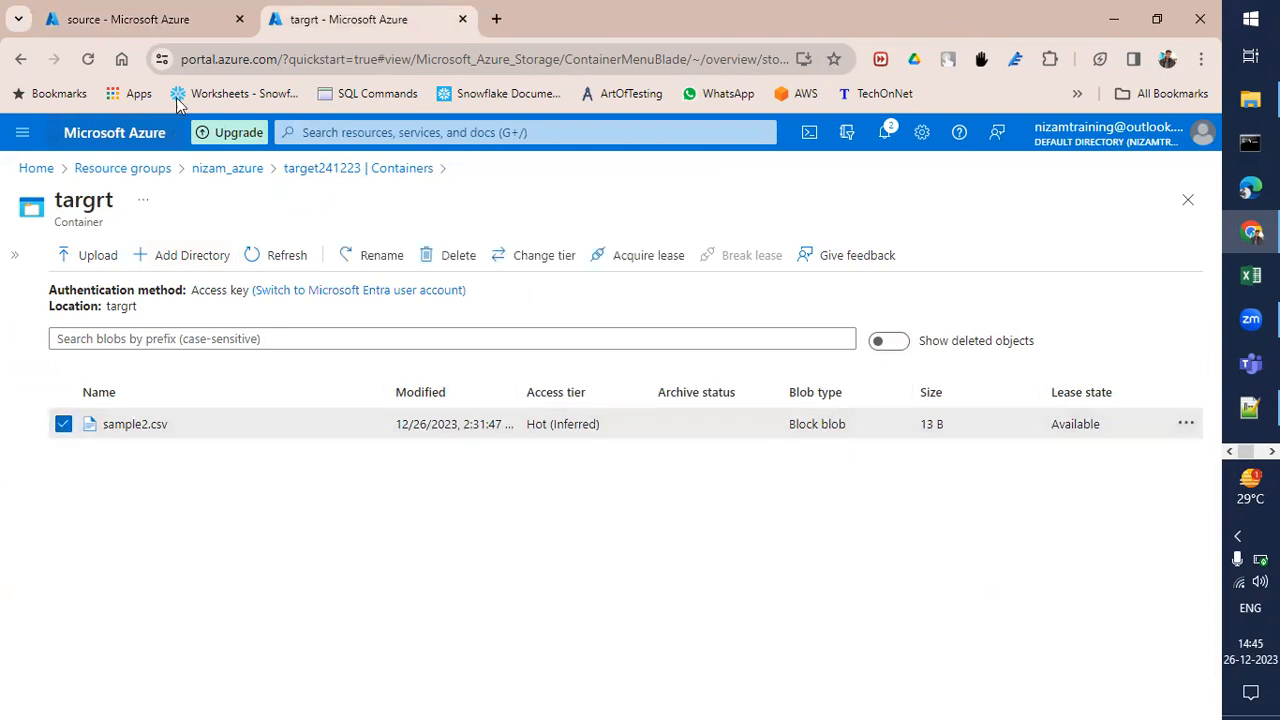
click(168, 30)
click(345, 19)
click(165, 10)
click(345, 19)
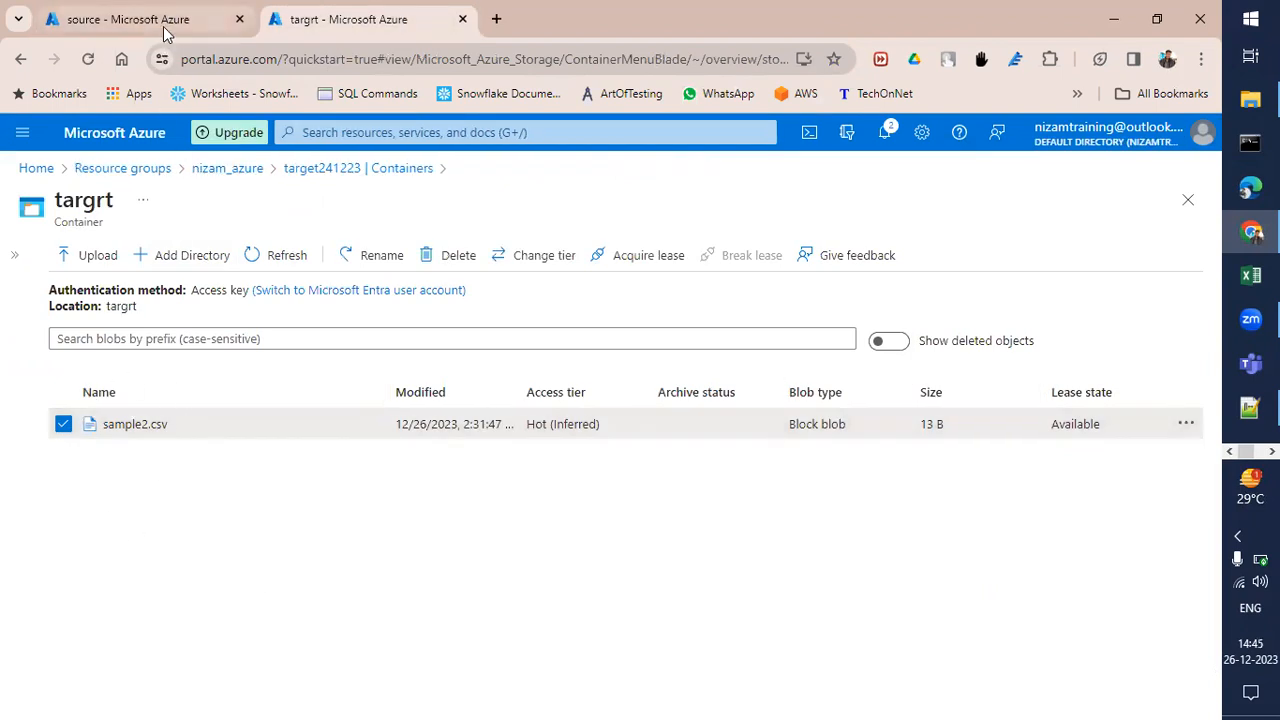
click(460, 262)
click(100, 388)
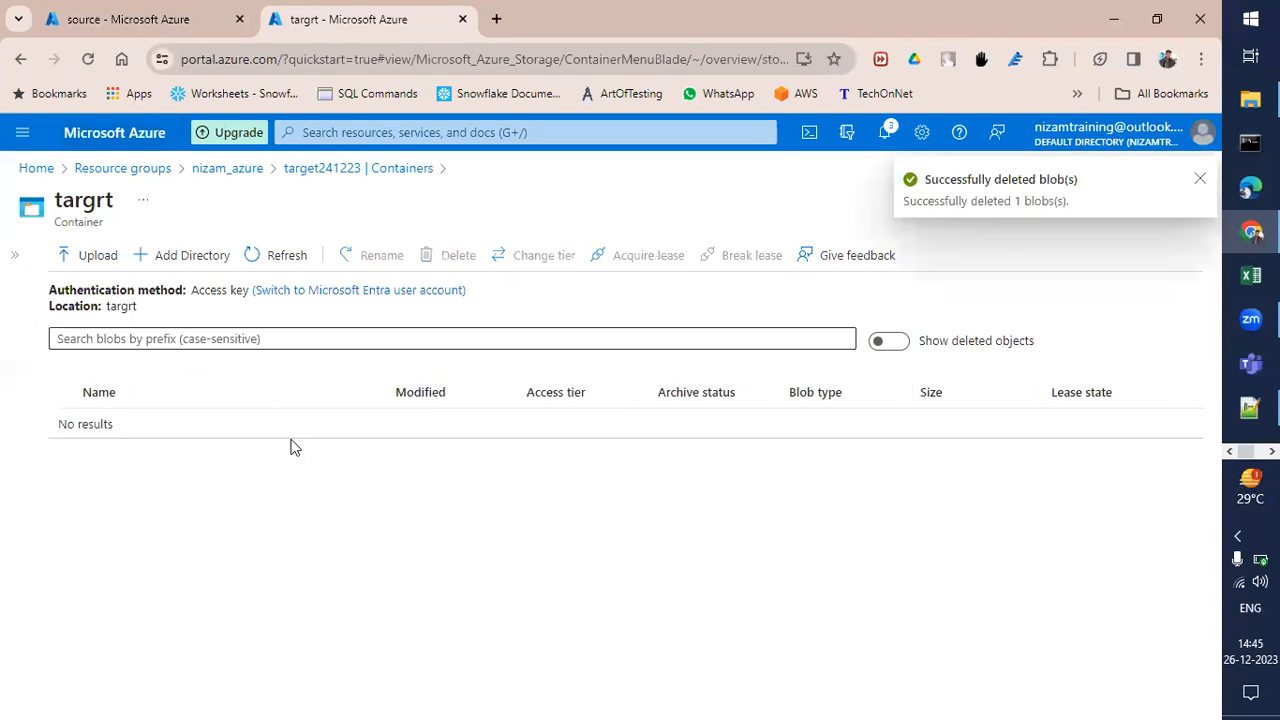
click(1200, 179)
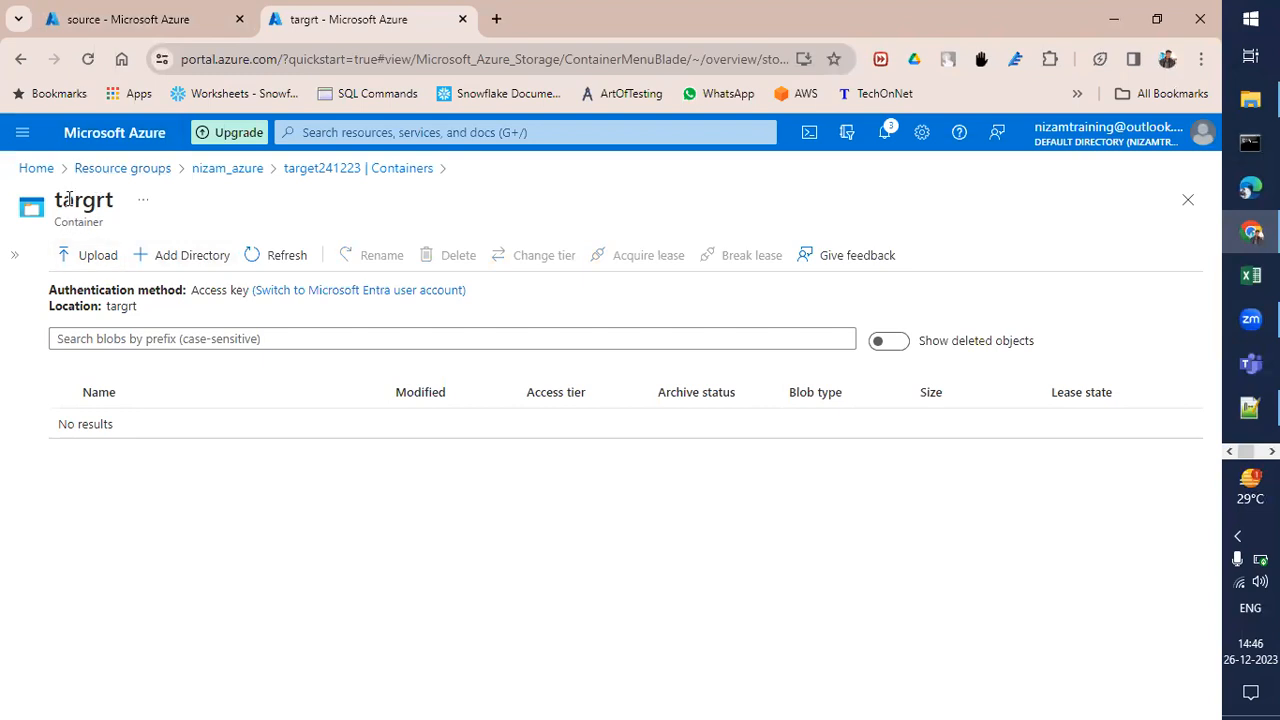
Compare the file listing of the source container with that of the targrt container
click(143, 200)
click(124, 556)
click(152, 18)
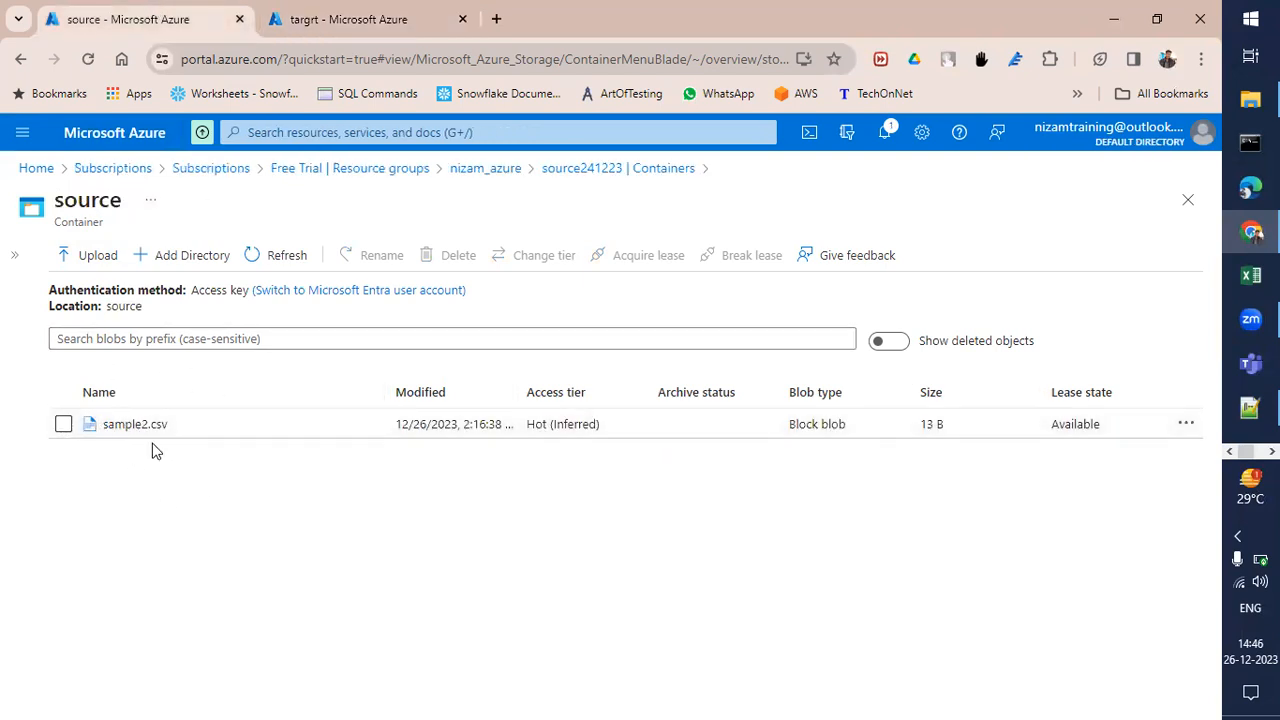
click(328, 28)
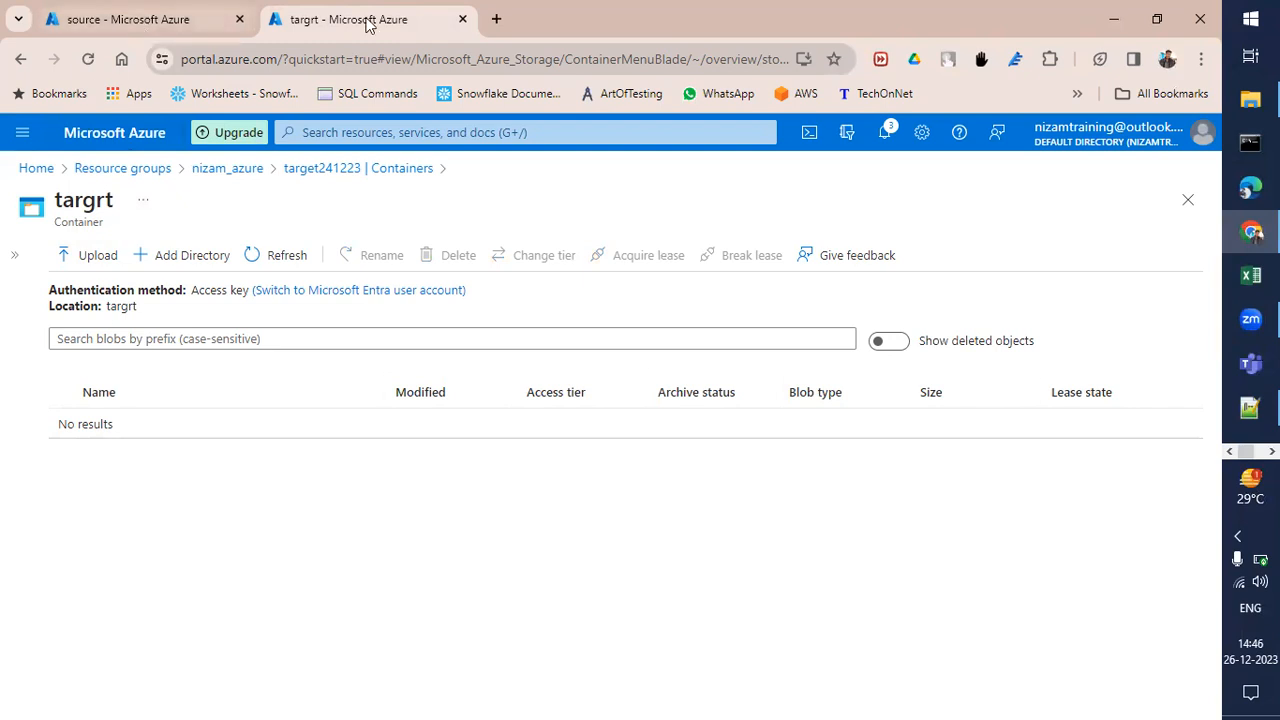
Launch the studio of the adf-demo2112 data factory from a new Azure portal tab and close that portal tab
click(495, 19)
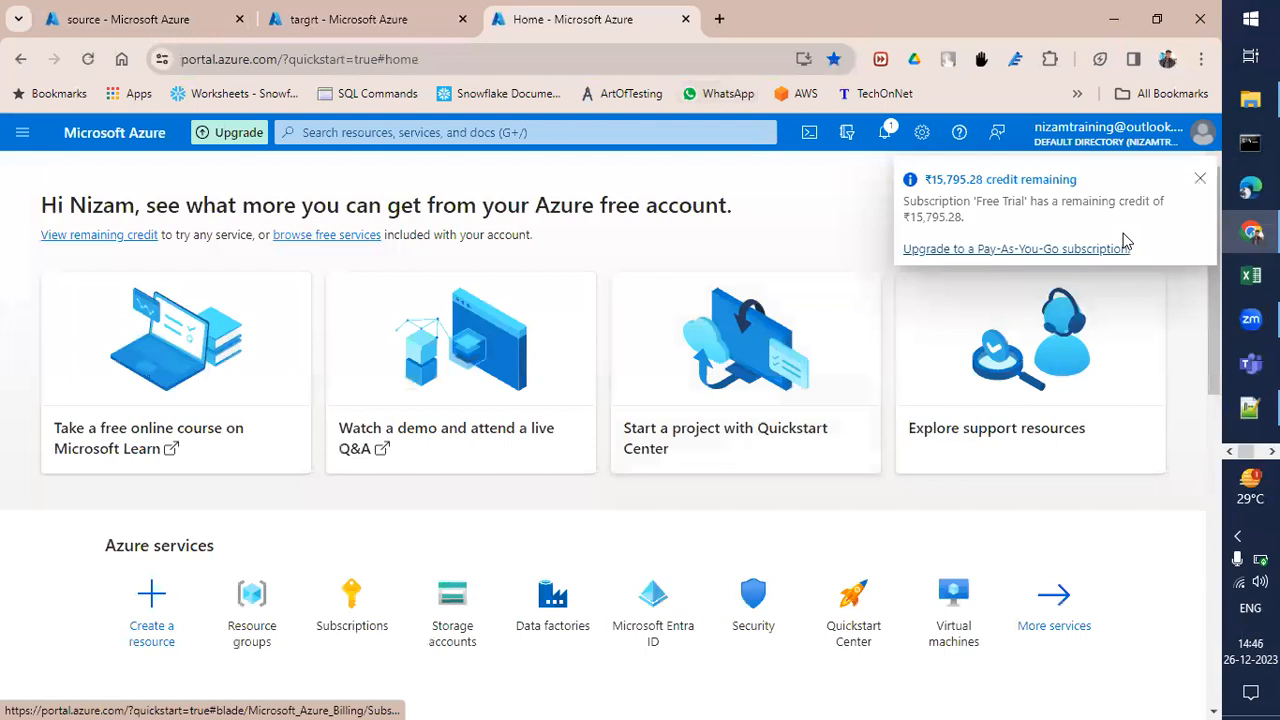
click(1199, 179)
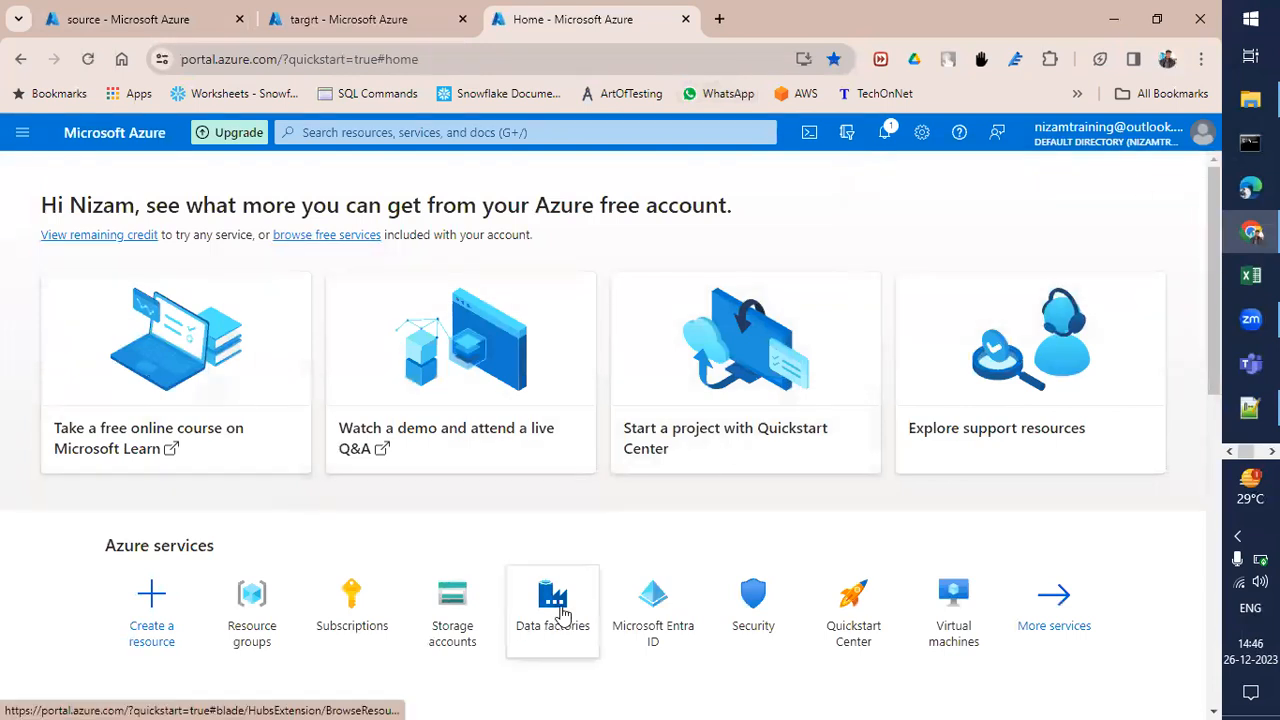
click(558, 618)
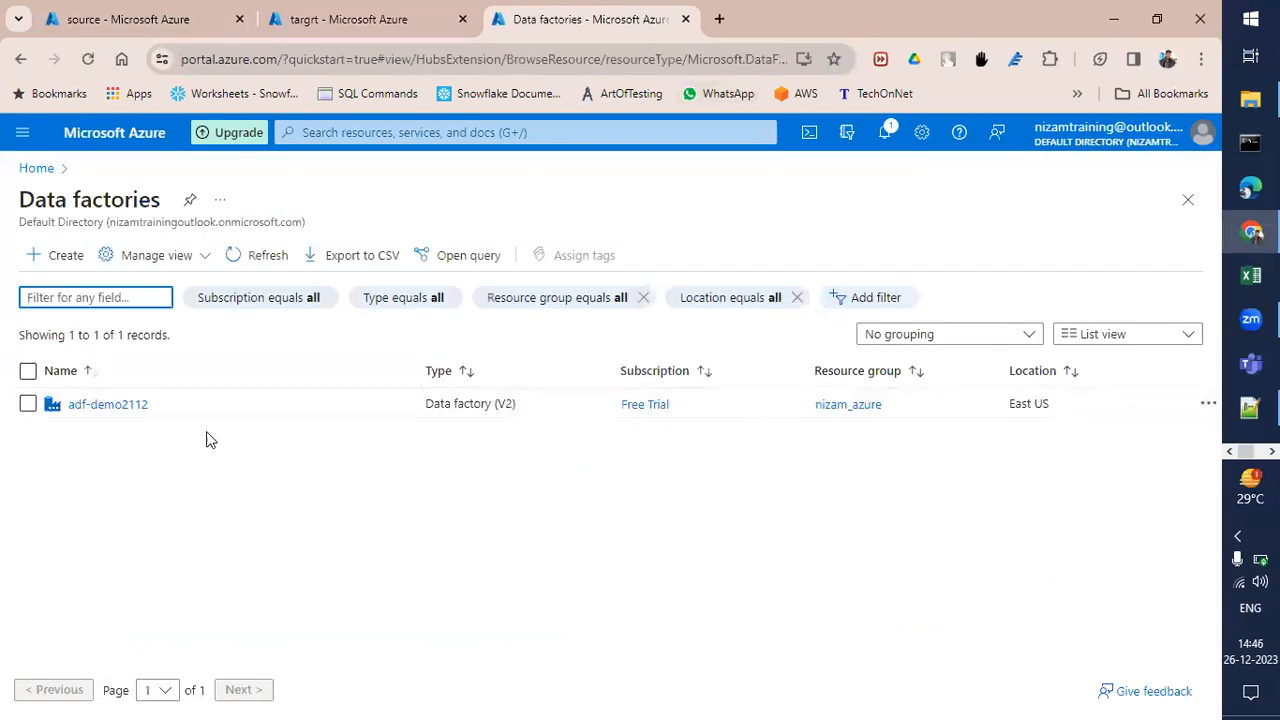
click(126, 404)
scroll(761, 566, down, 2)
click(811, 511)
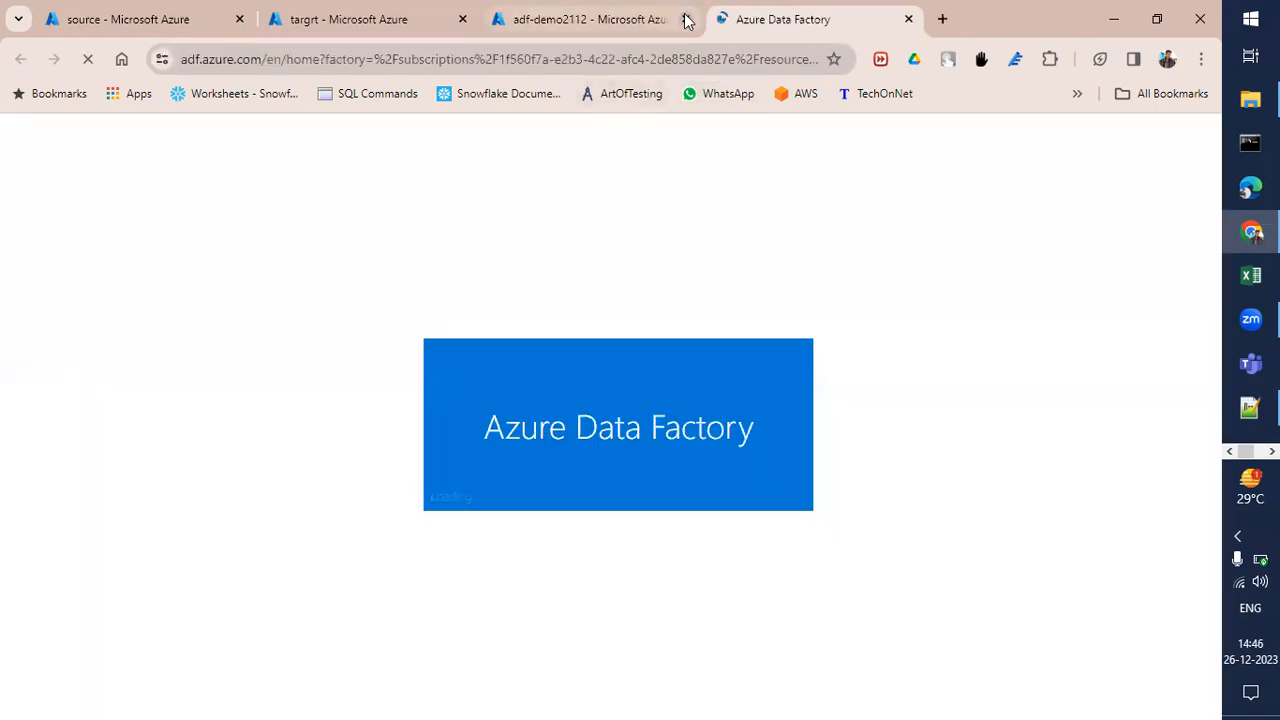
click(686, 19)
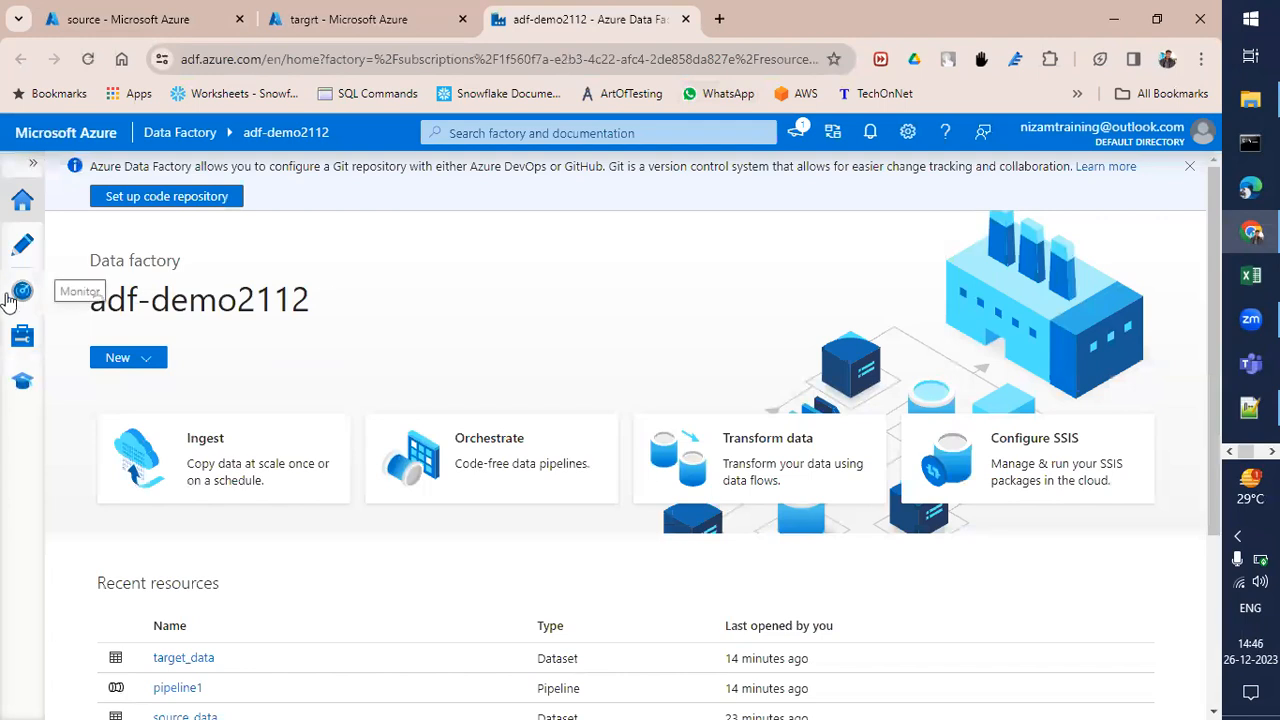
Examine the data factory's authoring resources, pipeline runs, linked services and integration runtimes, and return to authoring
click(22, 244)
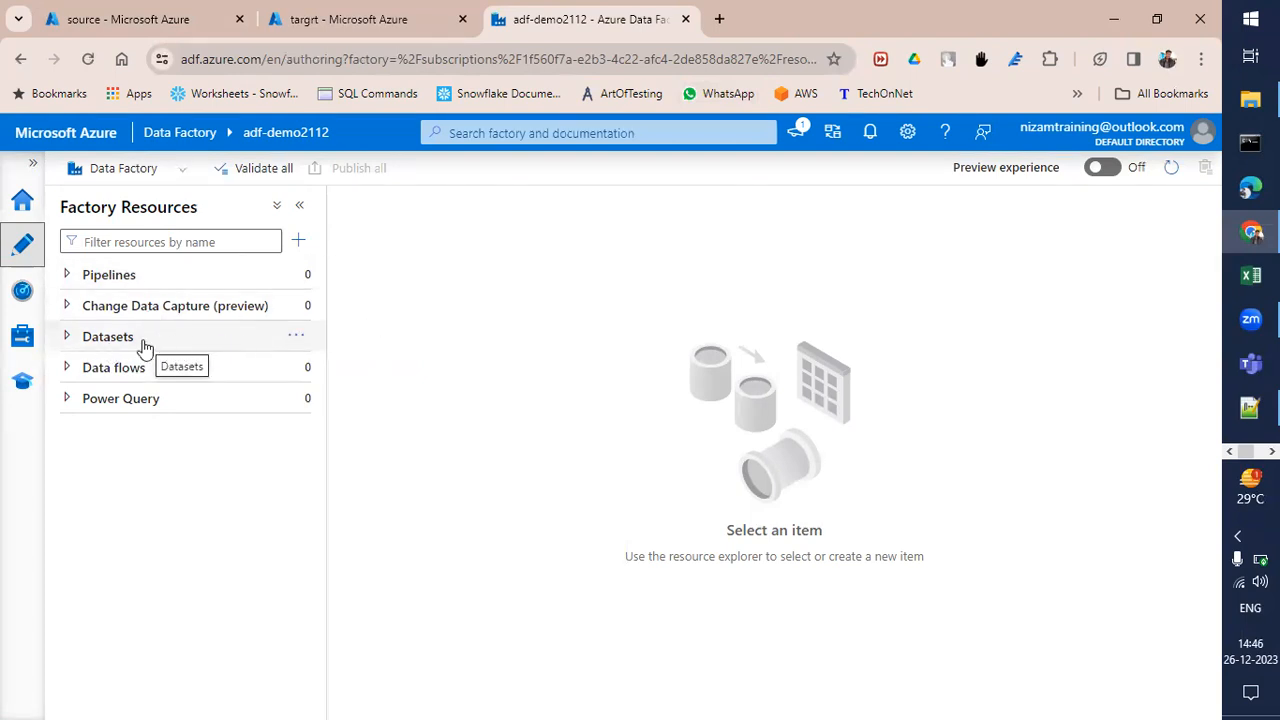
click(23, 292)
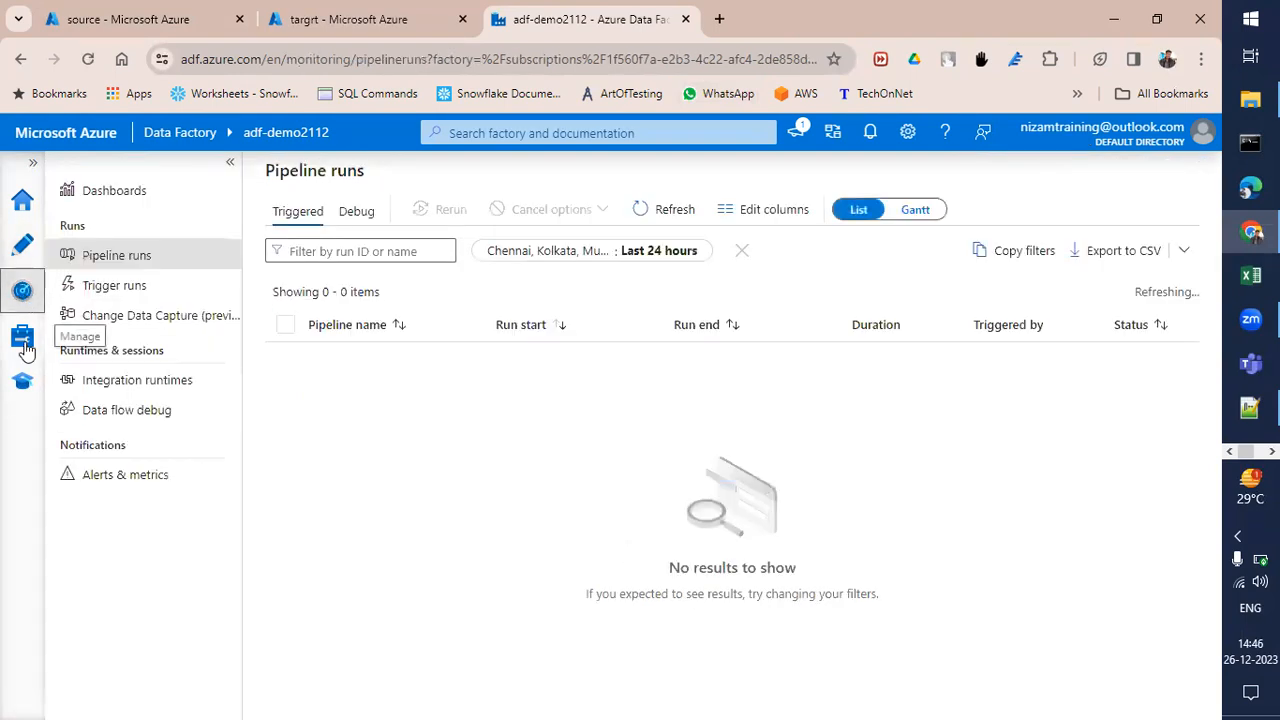
click(23, 336)
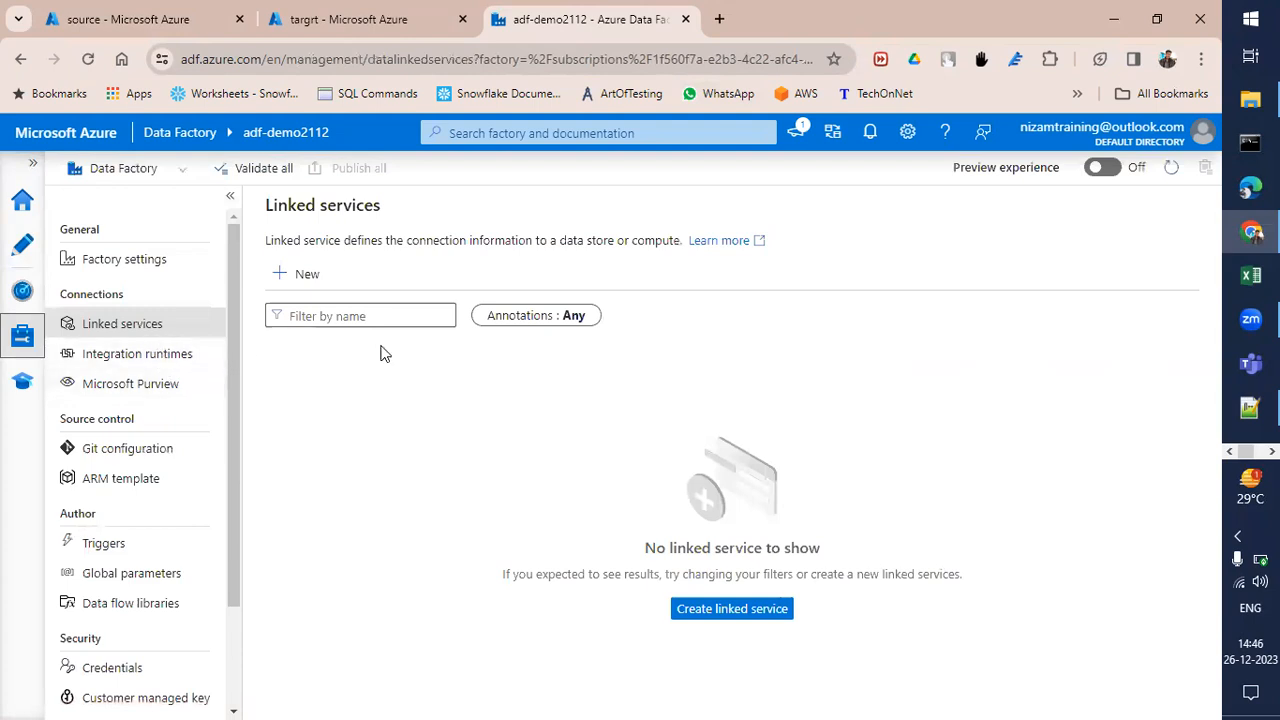
click(163, 356)
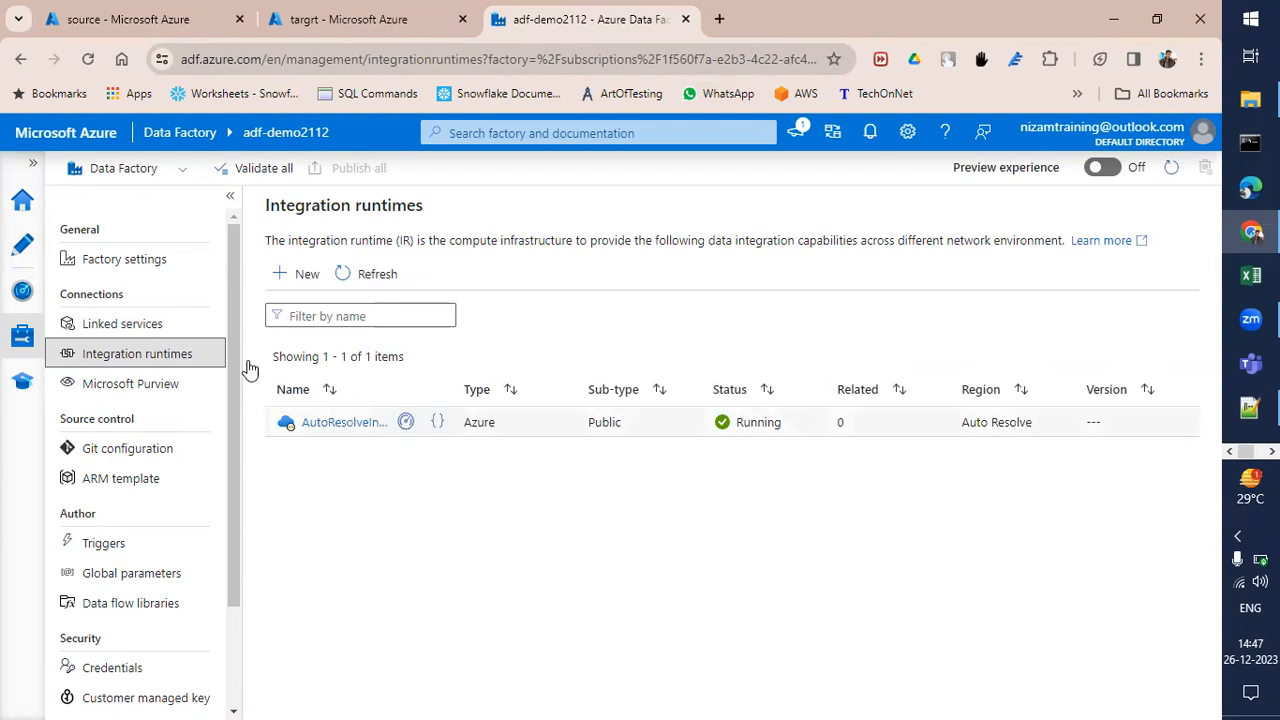
click(20, 246)
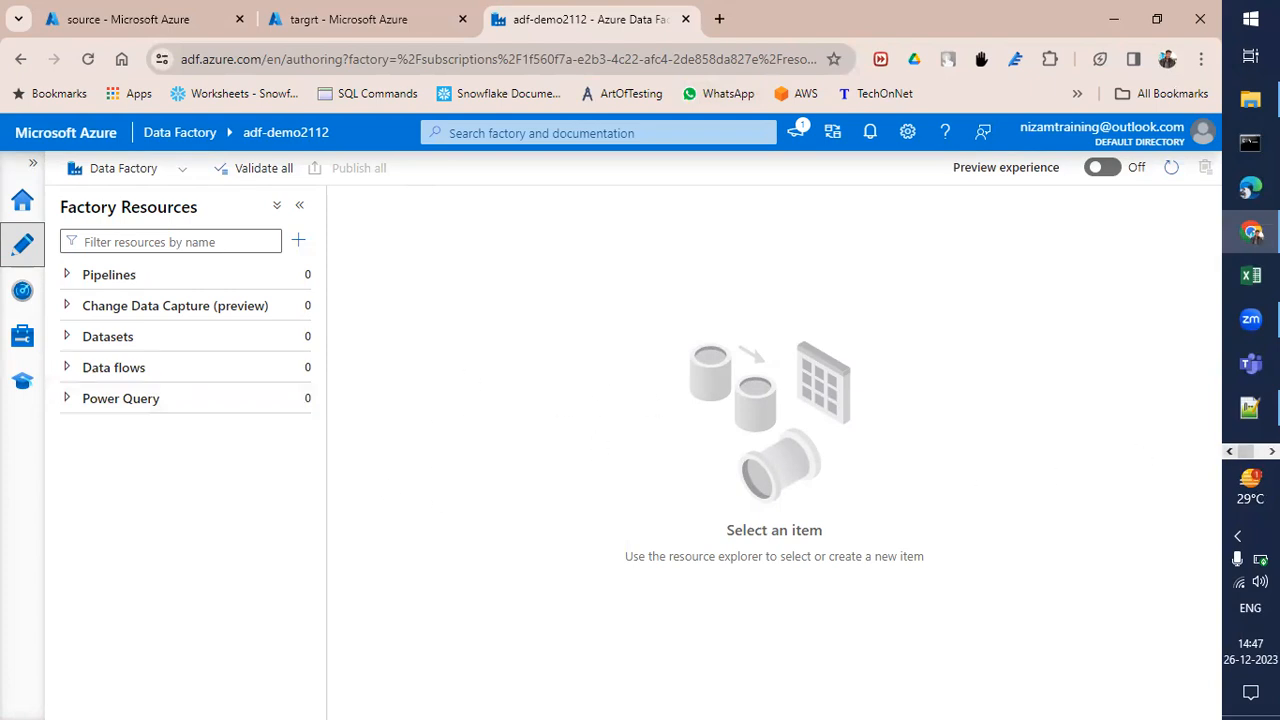
Switch to Paint and add the text "1. Integration Runtime - Petrol" on one line beyond the Target box
click(1271, 451)
click(1250, 320)
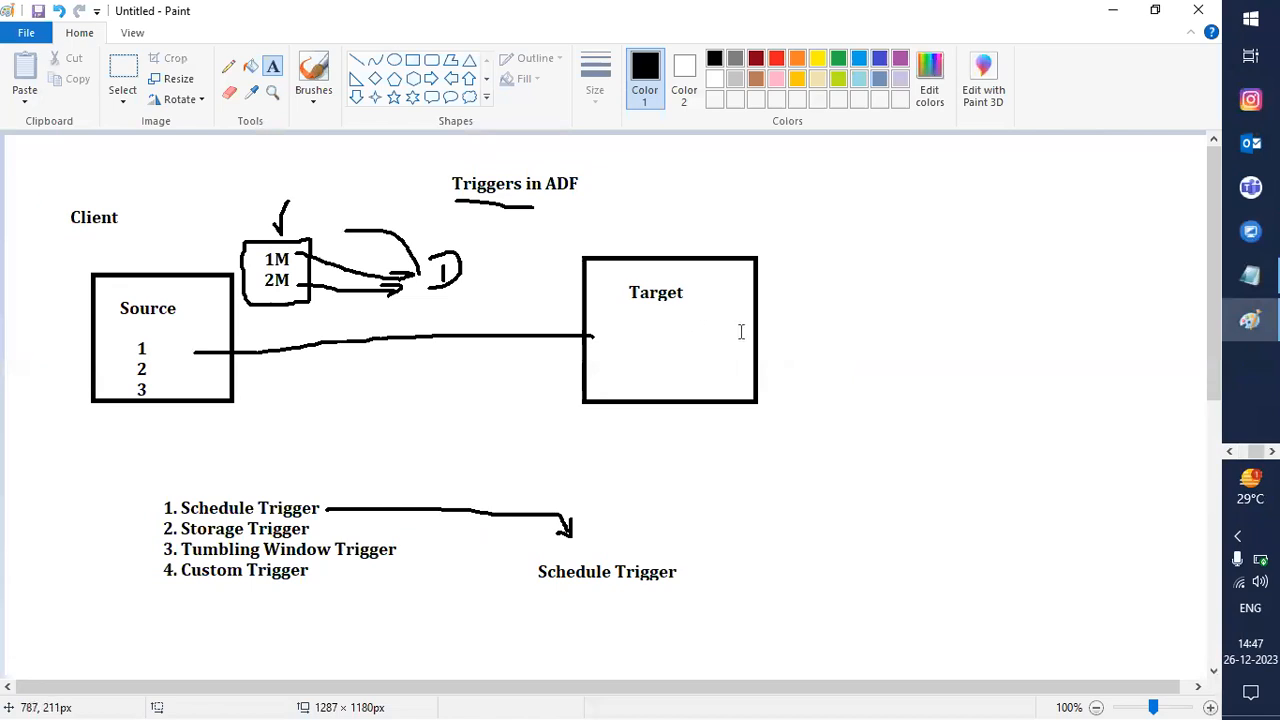
click(825, 228)
text(1. Integrati)
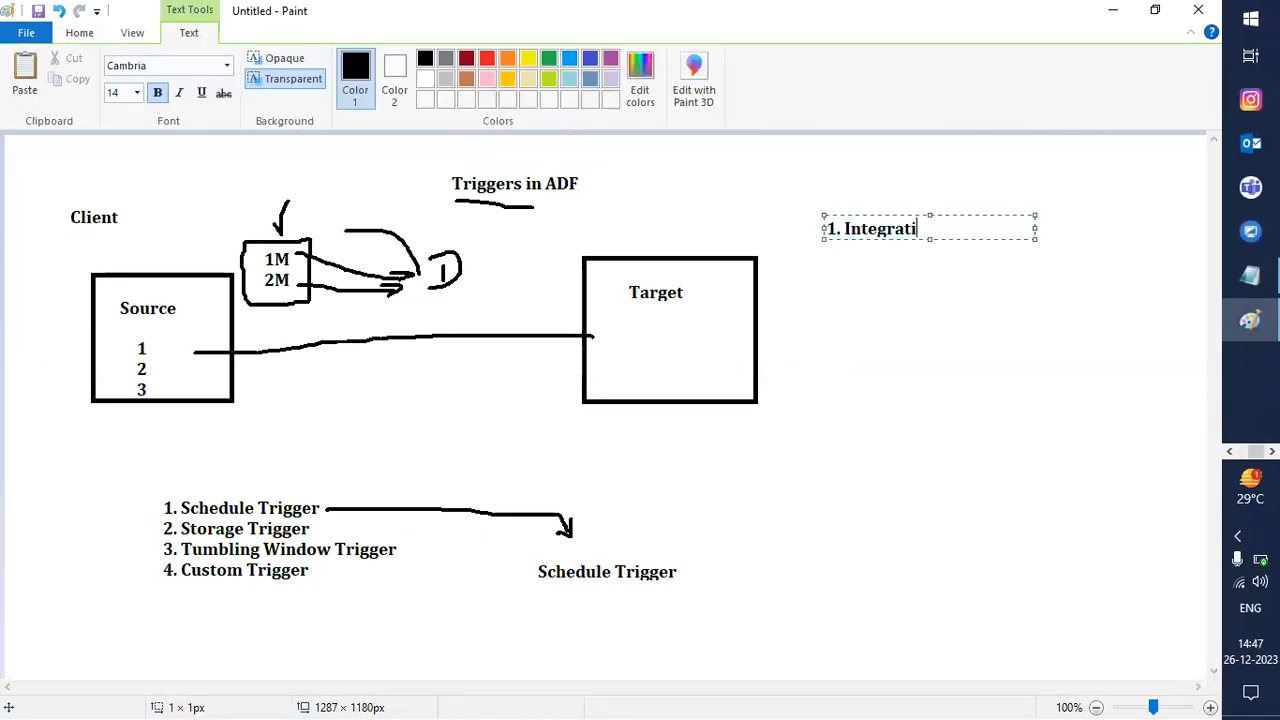
text(on Runtim)
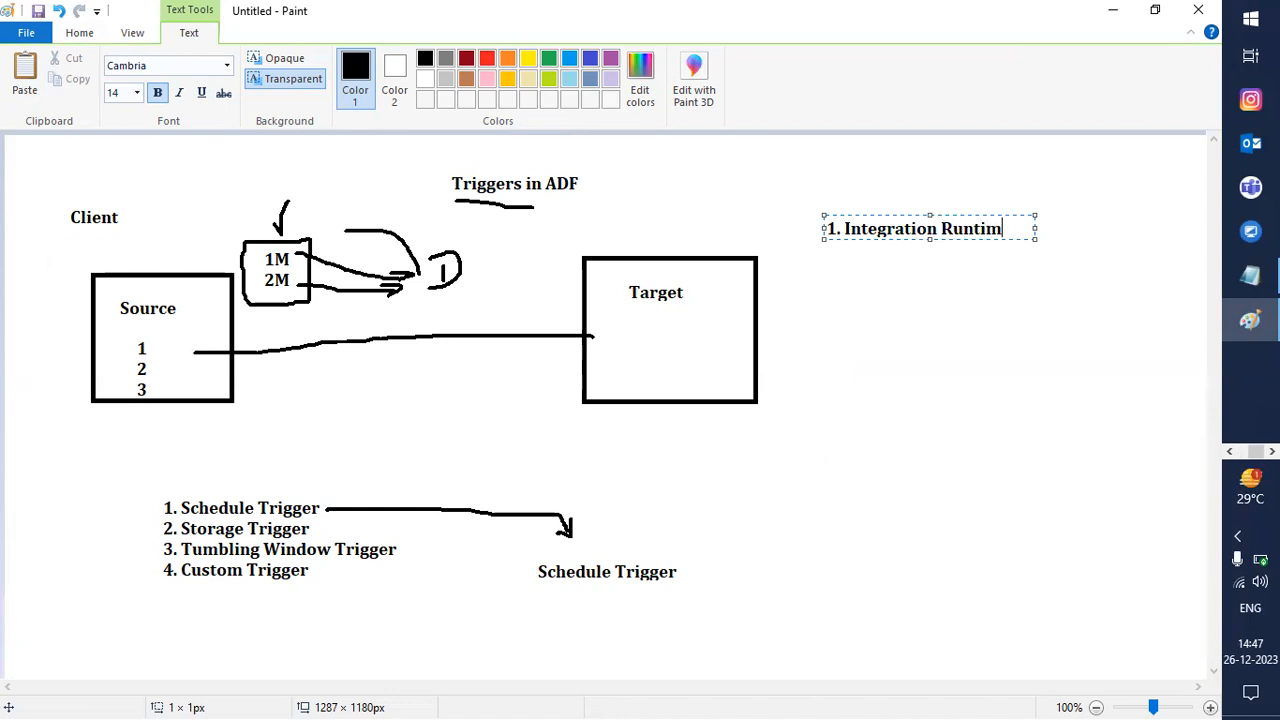
text(e - Petrol)
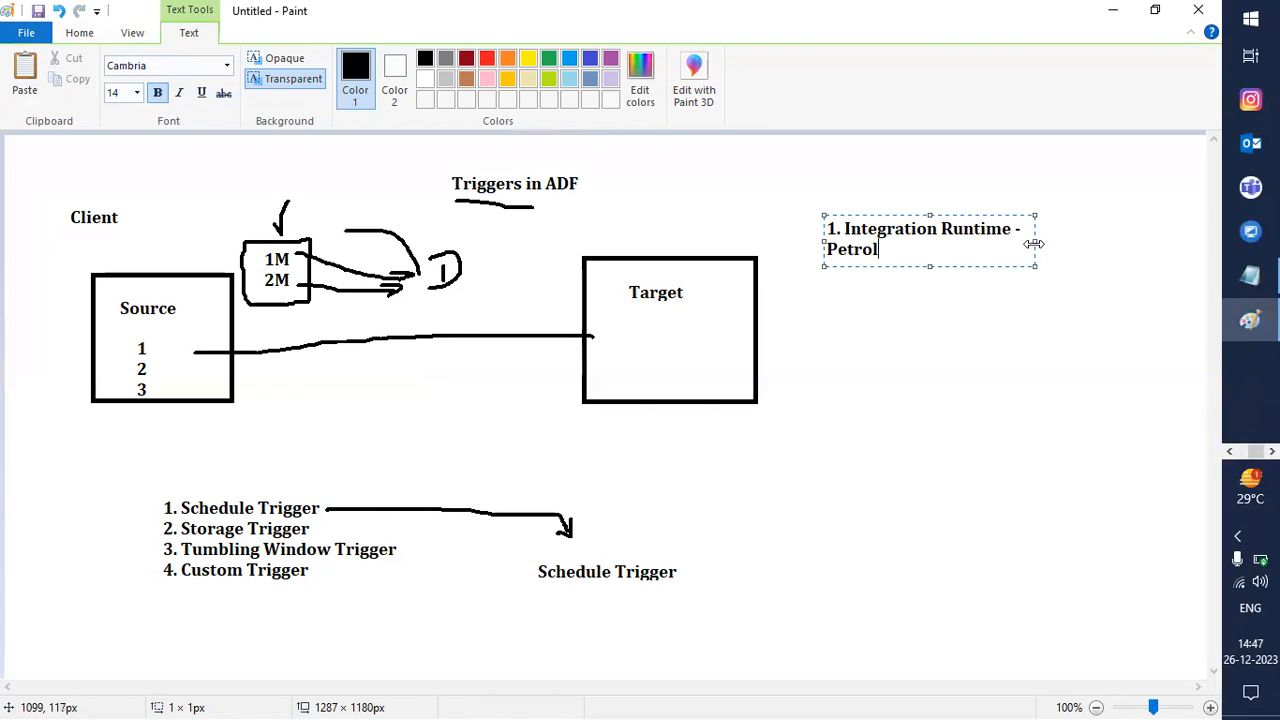
drag(1034, 244, 1080, 254)
click(914, 306)
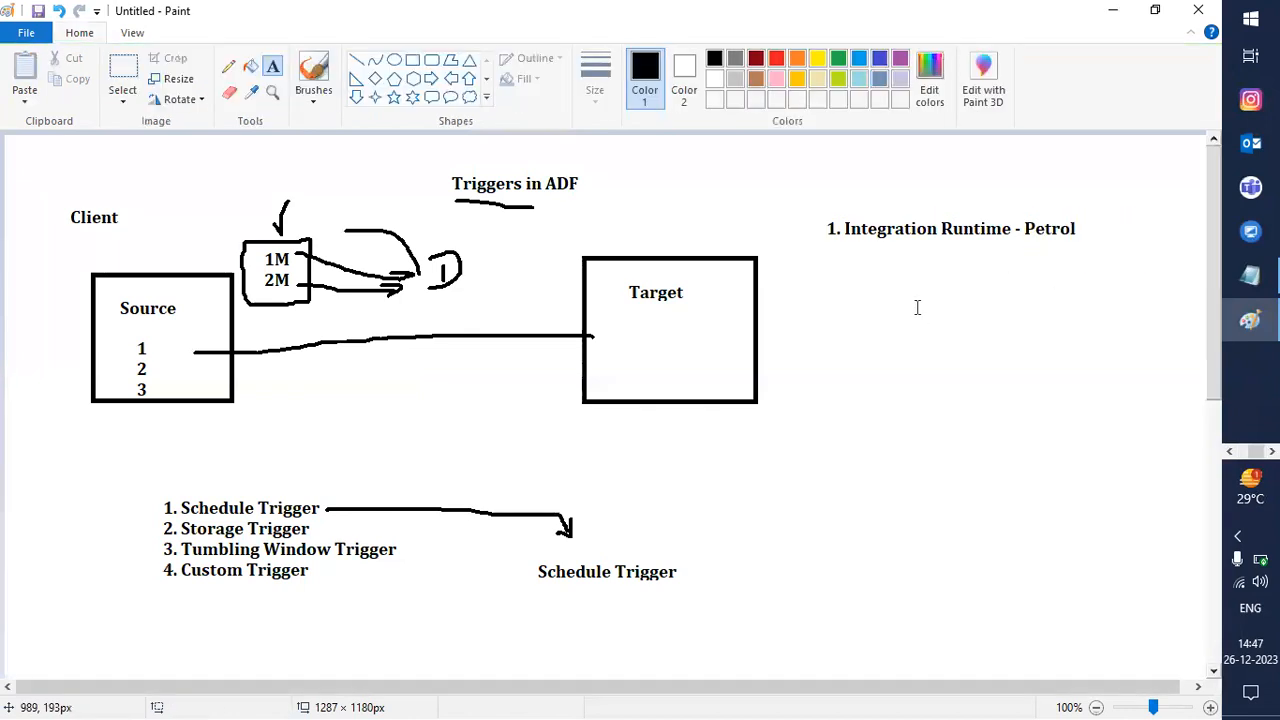
Add the text "2. Linked Service - Connector" on a single line below the integration runtime entry
click(833, 268)
text(2. Linked Ser)
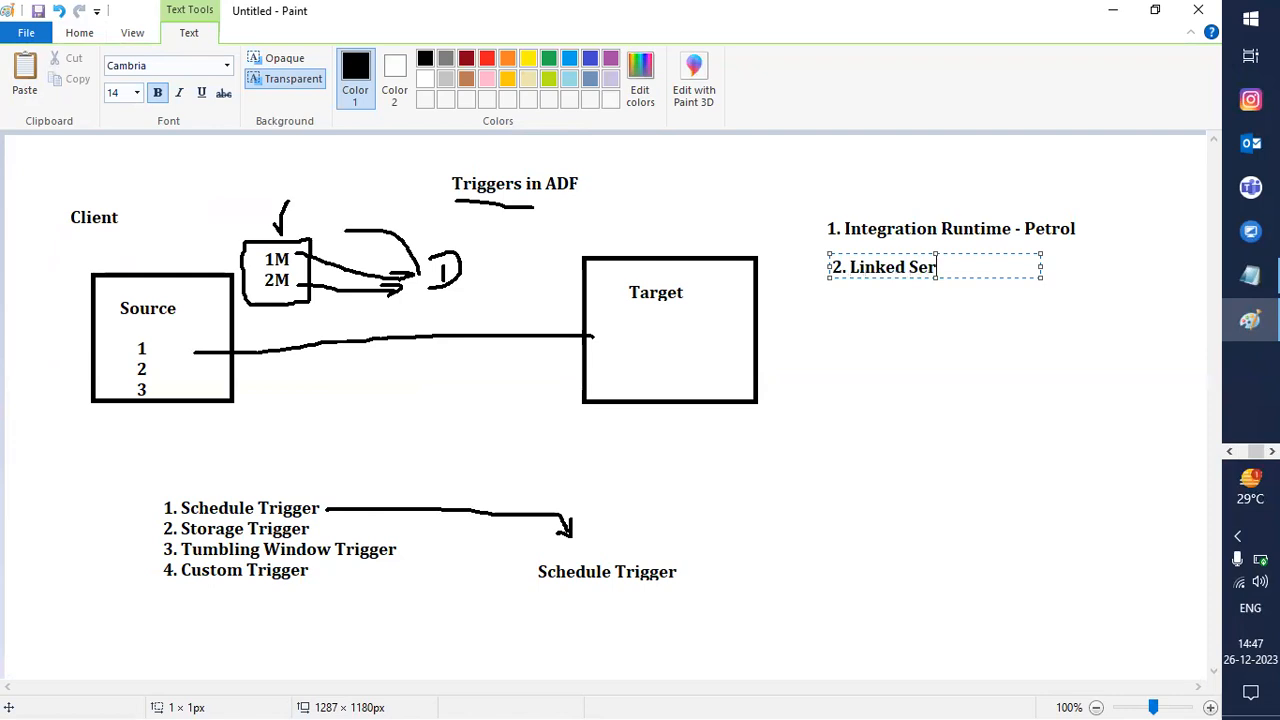
text(vice - Connector)
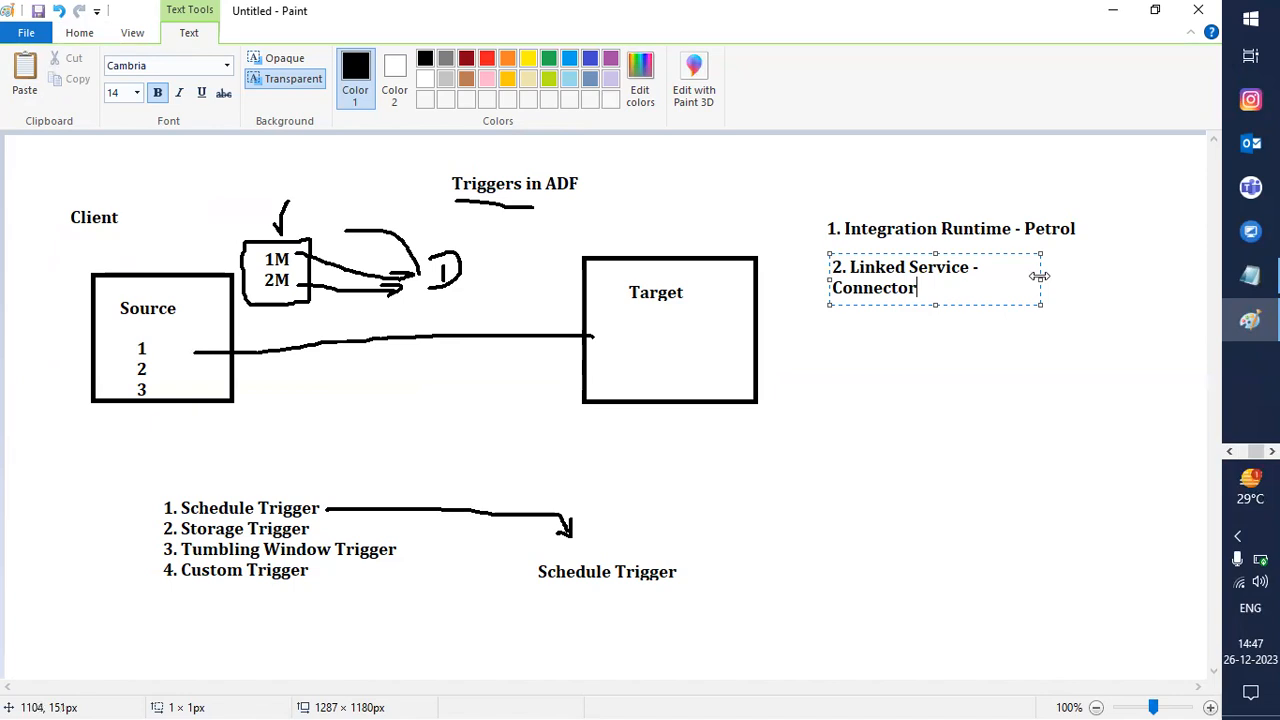
drag(1040, 276, 1215, 278)
click(849, 320)
Add the list entries "3. Dataset - Data" and "4. Pipeline - Process" below the linked service entry
click(833, 320)
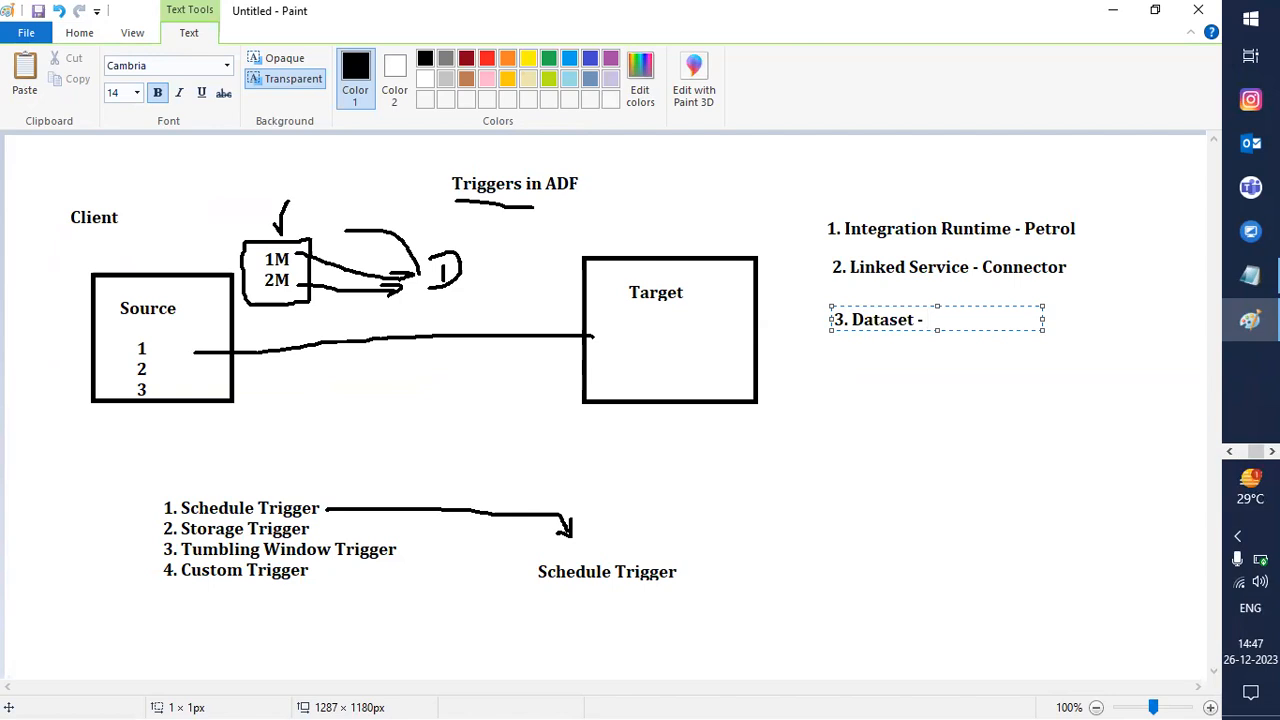
click(908, 335)
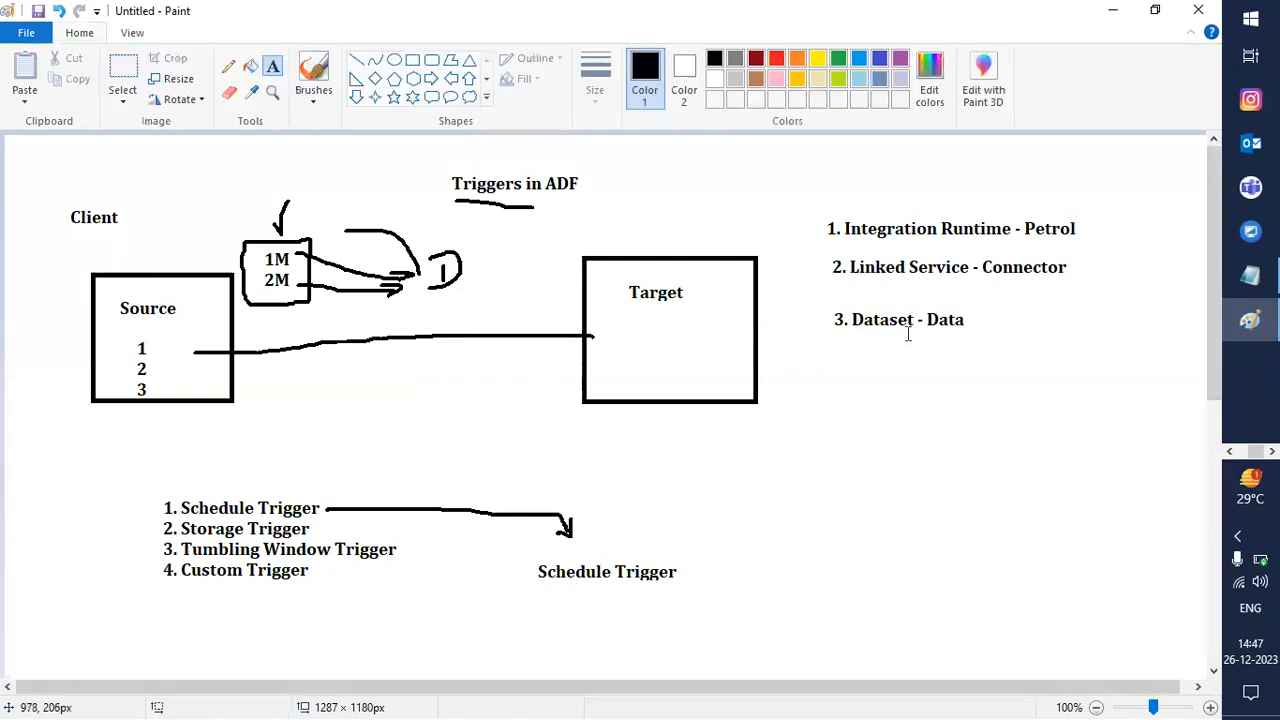
click(832, 369)
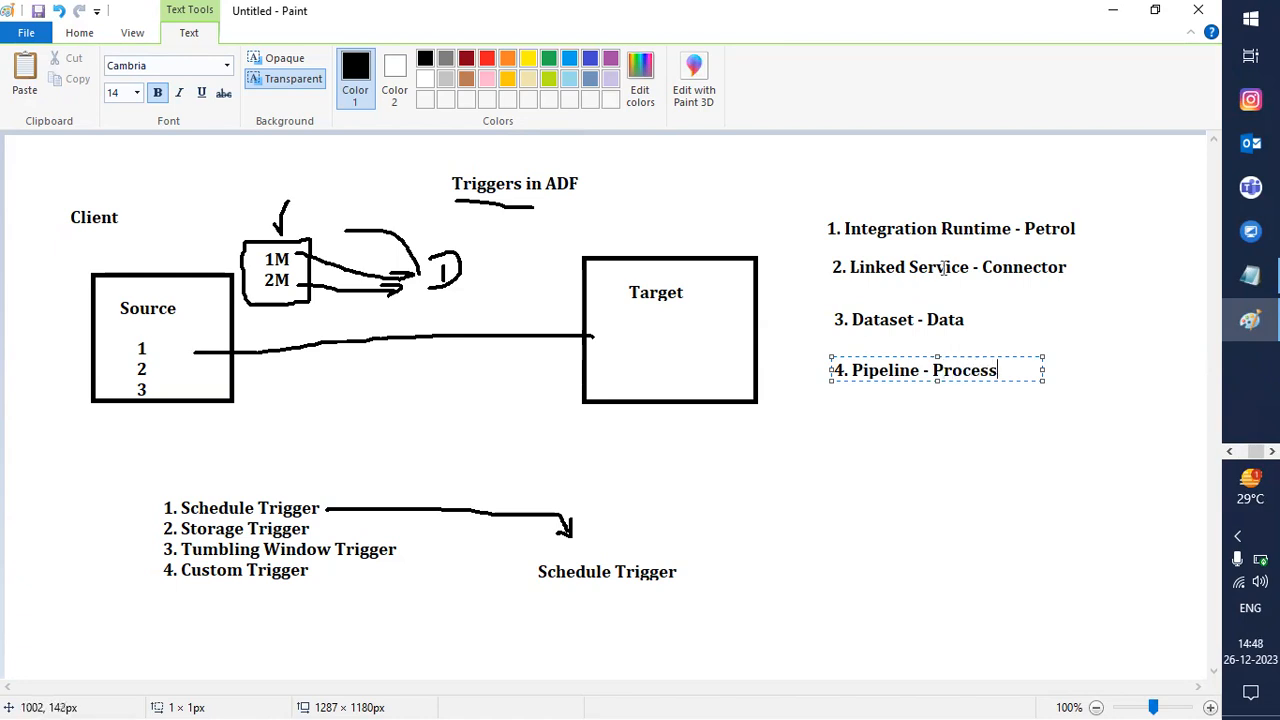
click(968, 336)
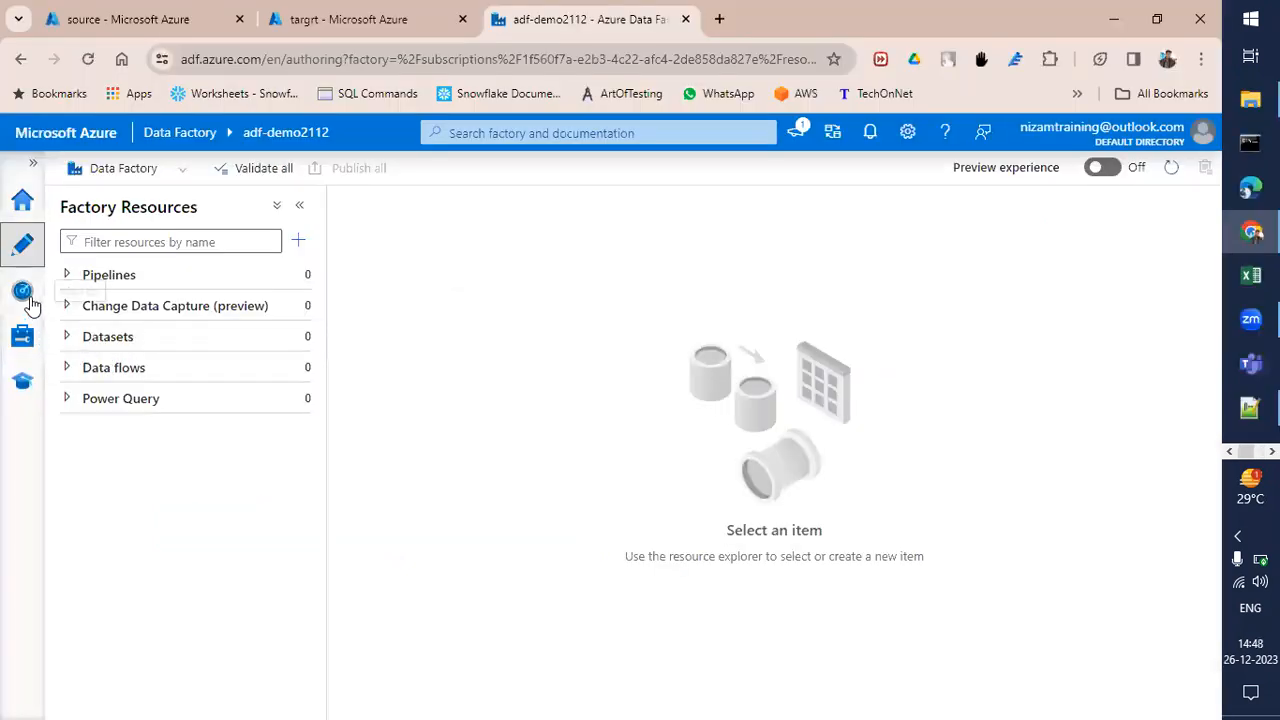
Switch to the data factory studio in Chrome and check its pipeline runs, home page and monitored integration runtimes
click(26, 298)
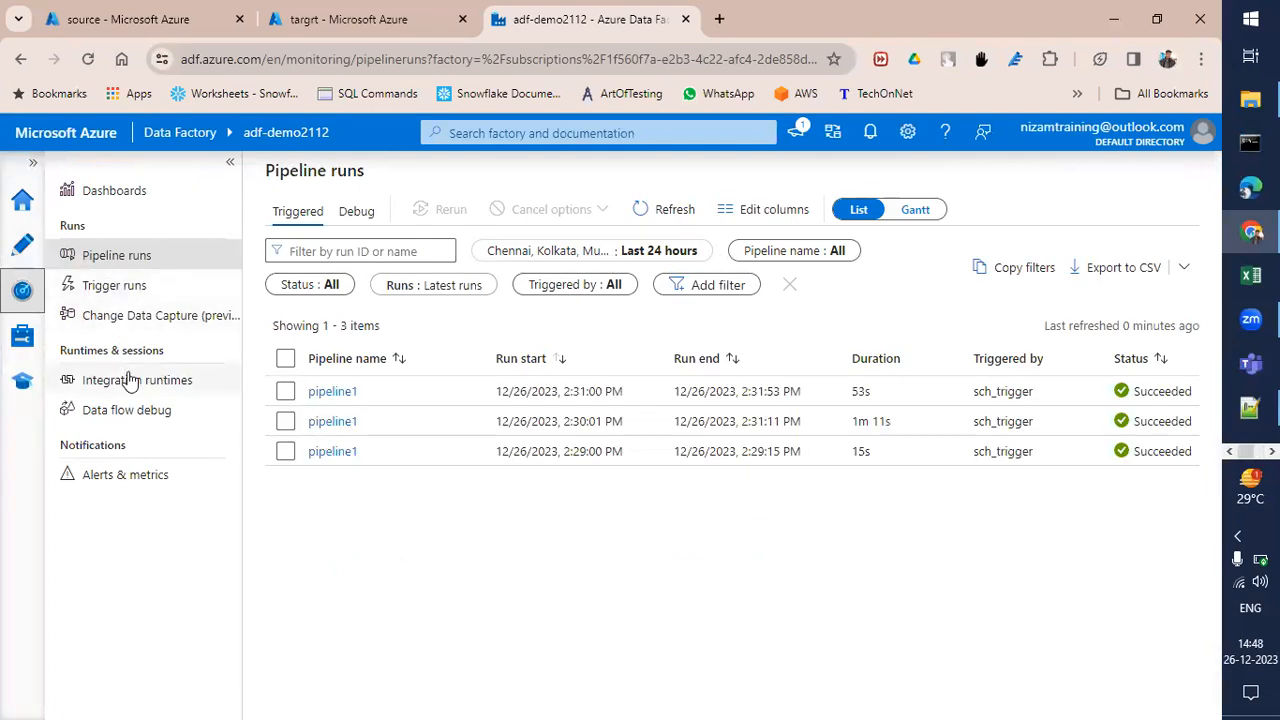
click(19, 215)
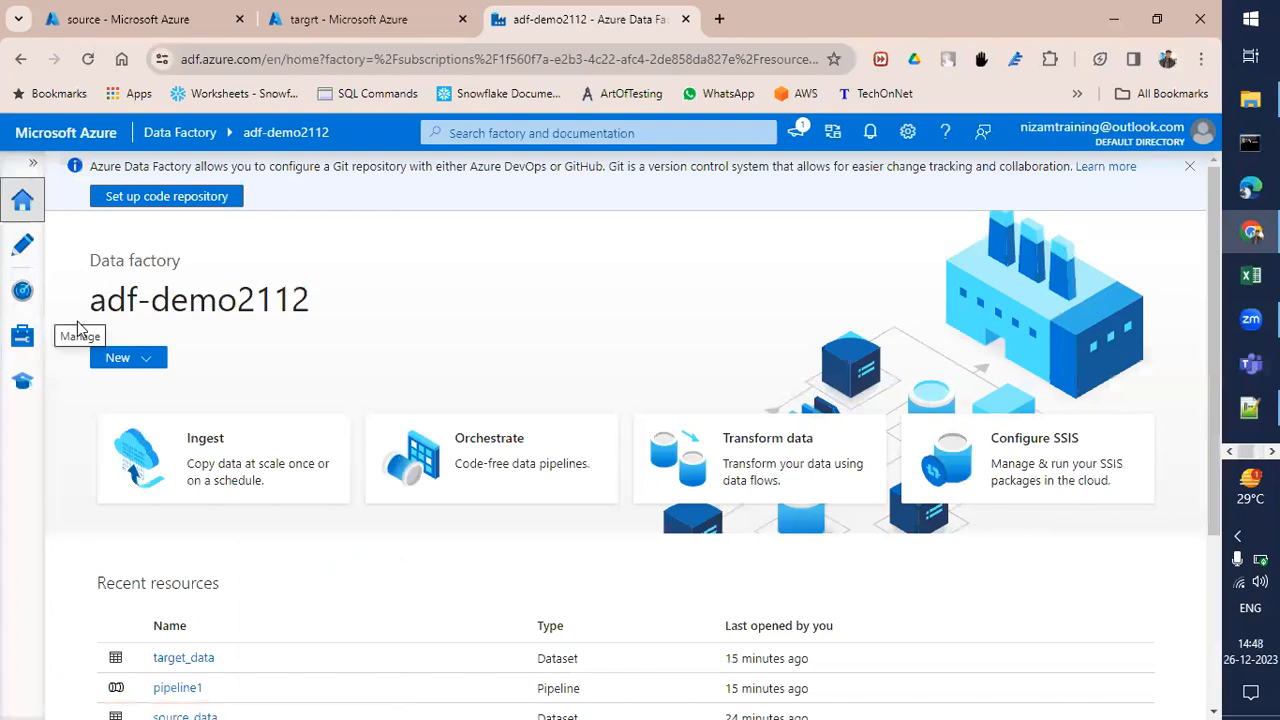
click(23, 292)
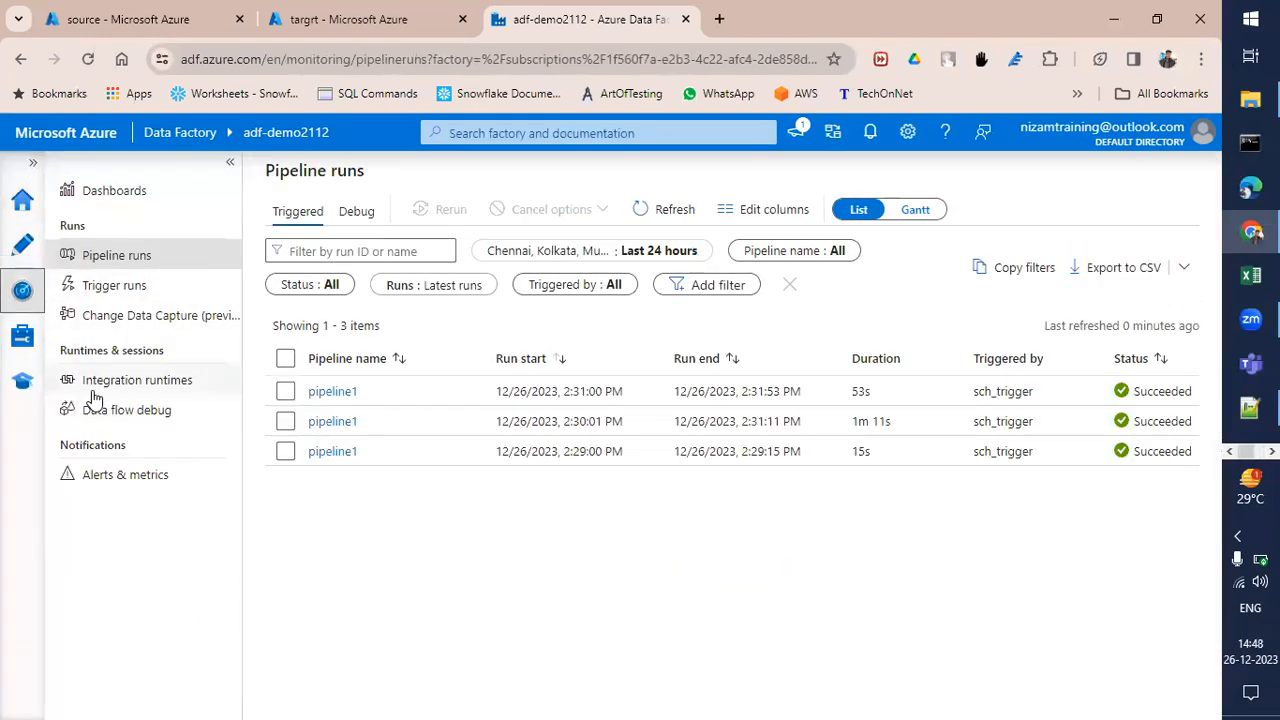
click(157, 388)
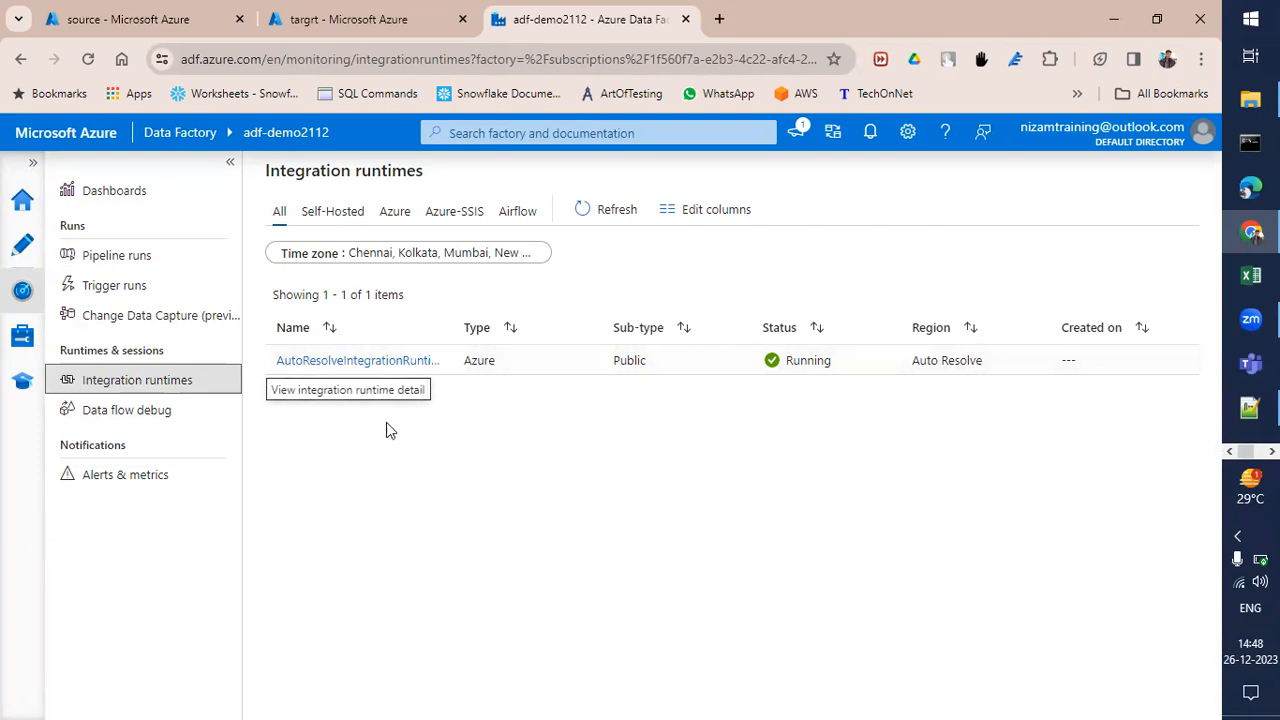
Switch to Paint and draw a small pencil tick beside the "1. Integration Runtime - Petrol" entry
key(alt+Tab)
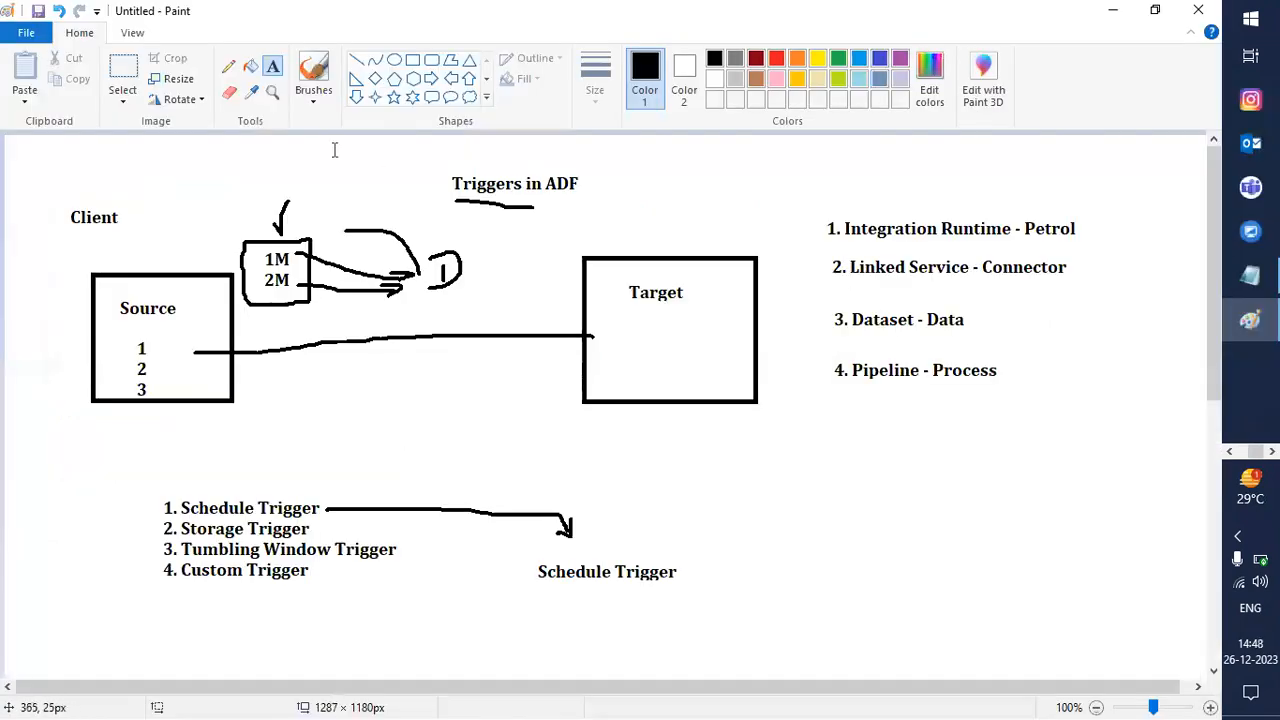
click(228, 66)
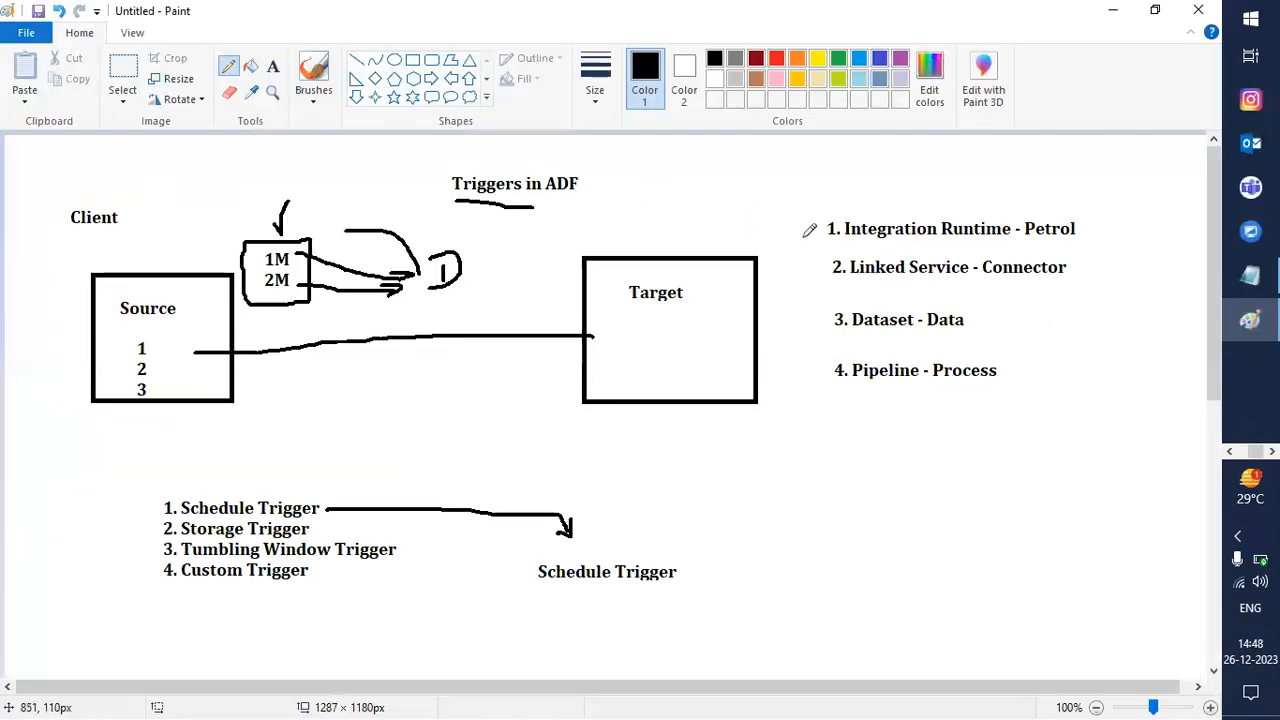
drag(810, 233, 822, 224)
Switch back to the data factory studio and start a new linked service for the Azure Data Lake Storage Gen2 data store
key(alt+Tab)
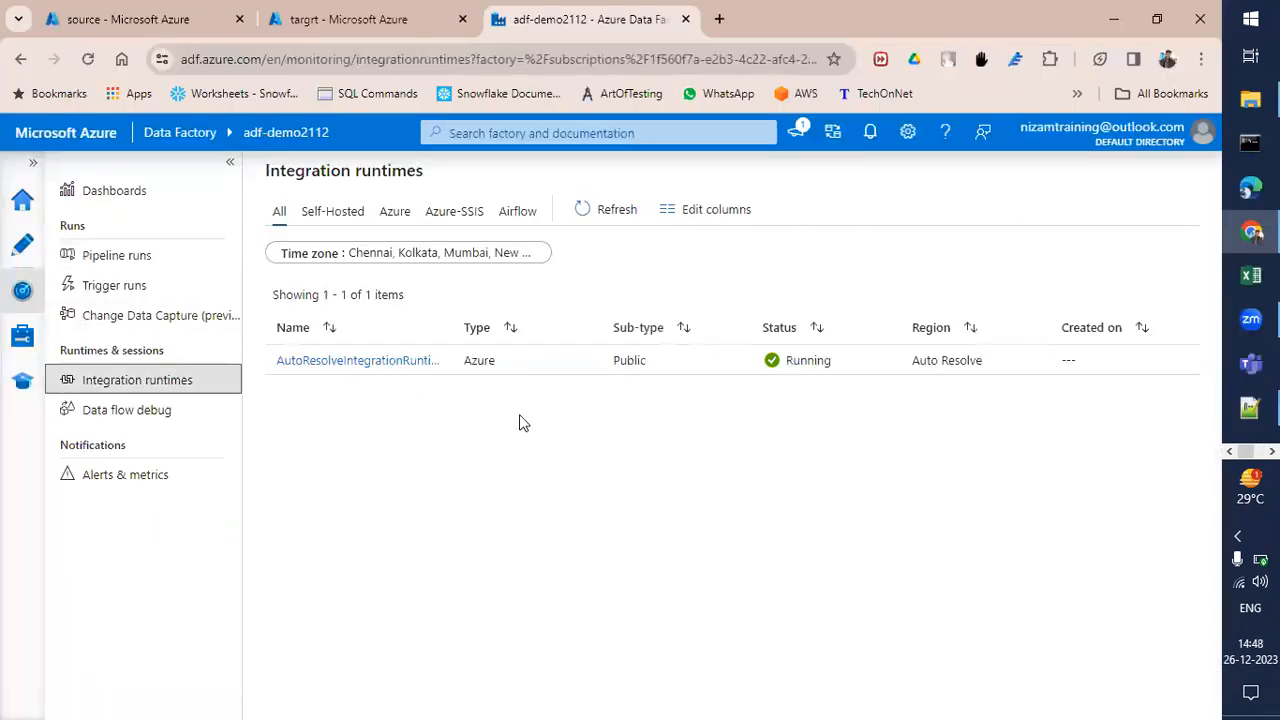
click(22, 199)
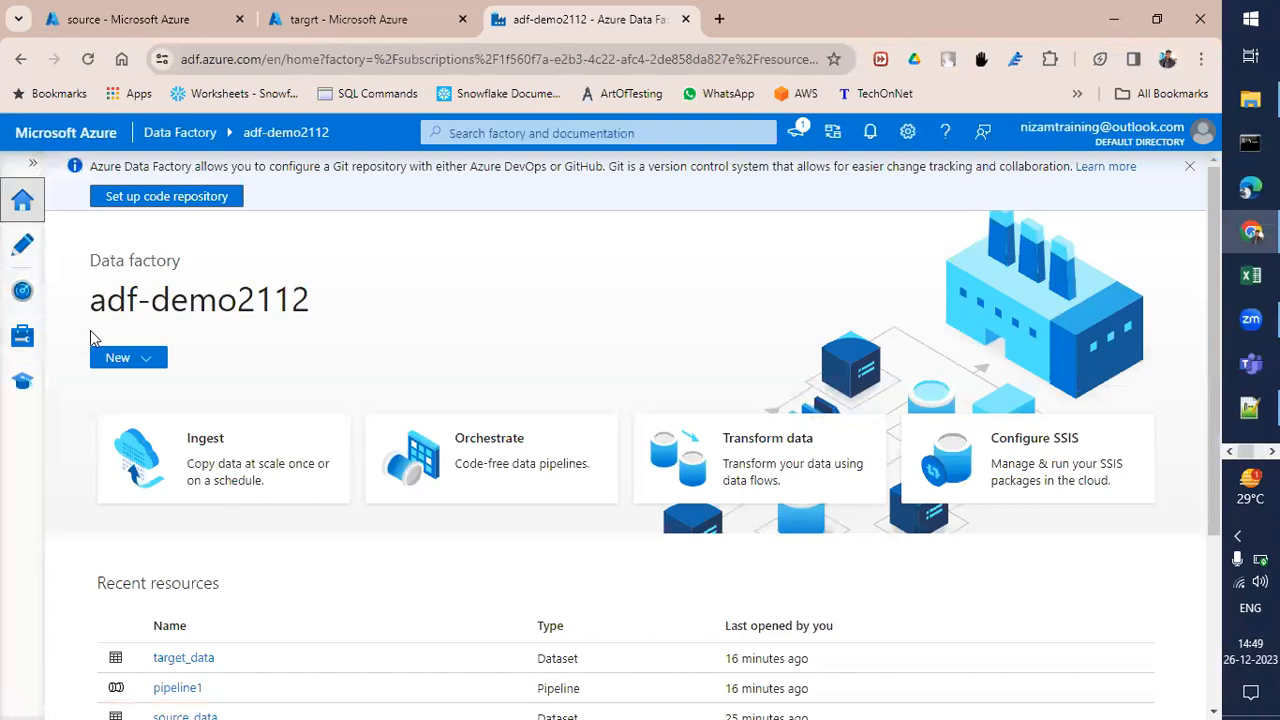
click(24, 340)
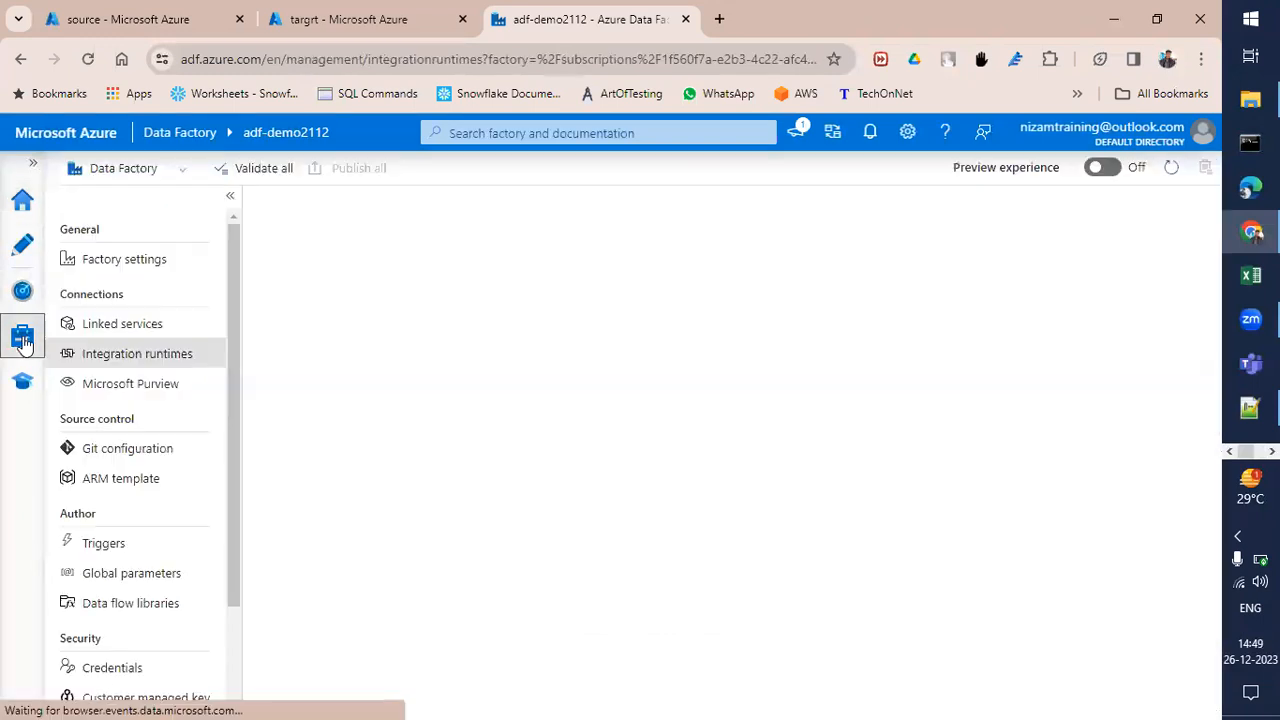
click(122, 326)
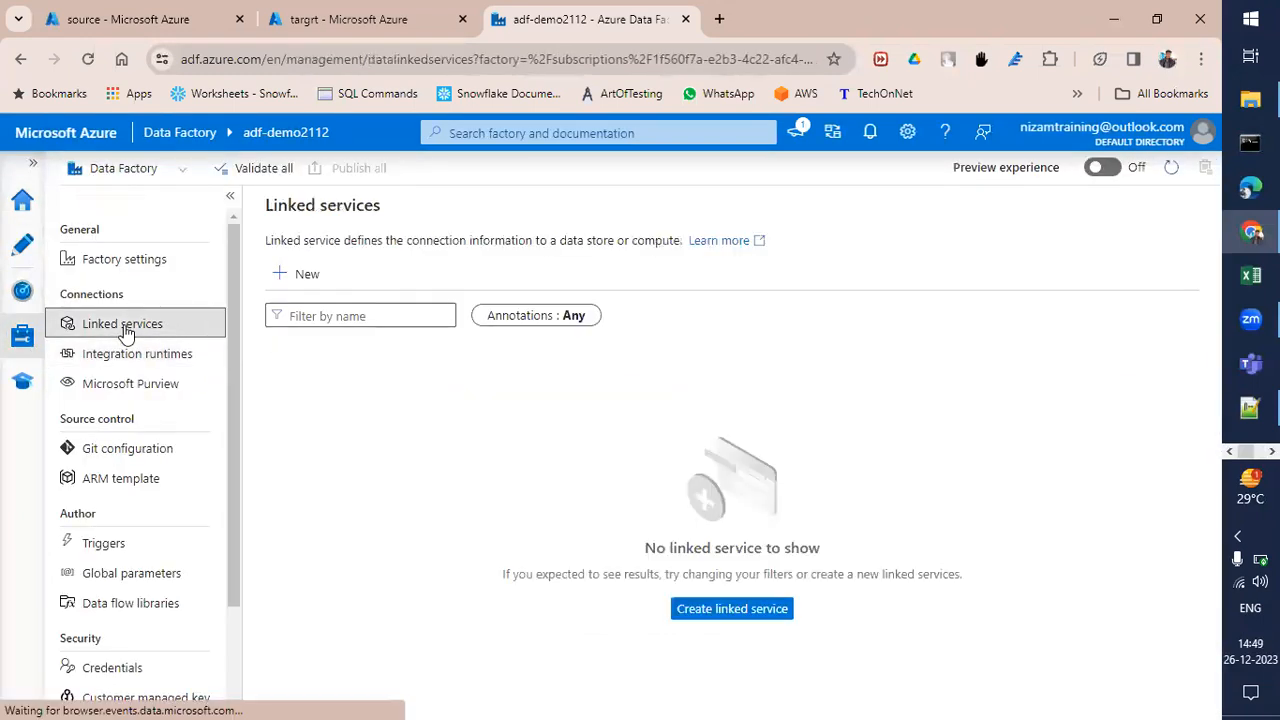
click(303, 276)
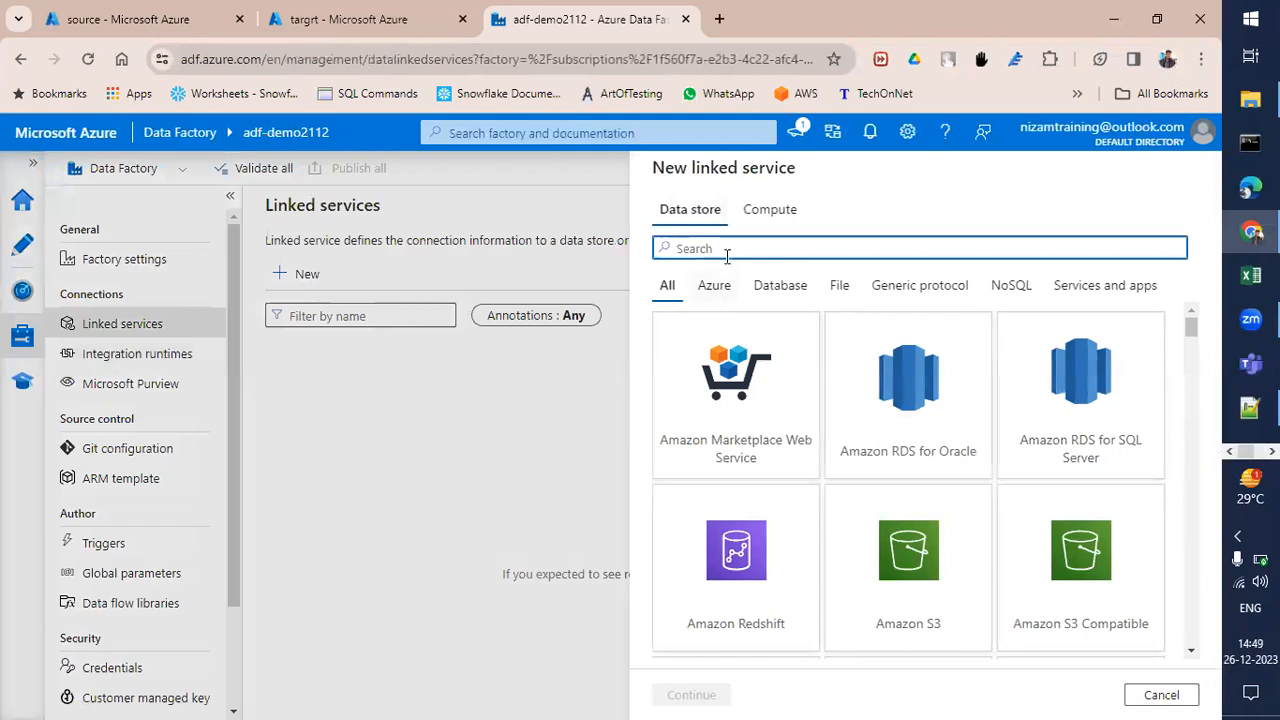
text(data)
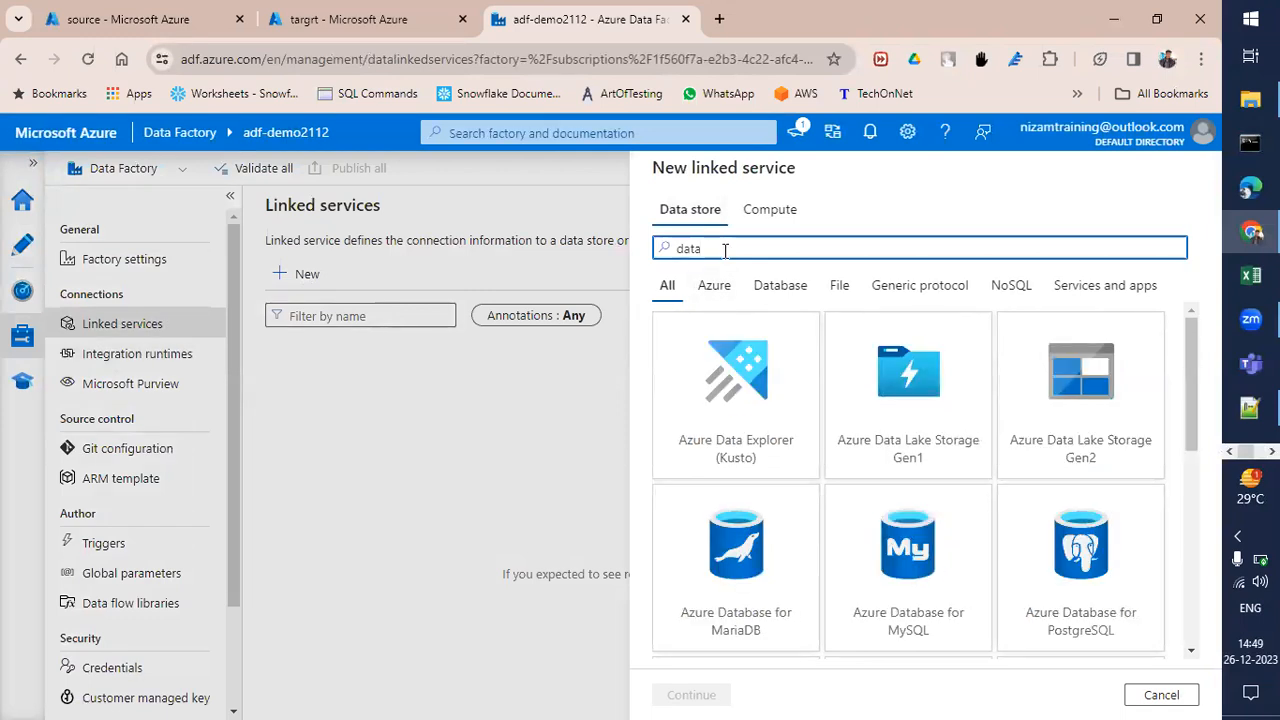
click(1057, 381)
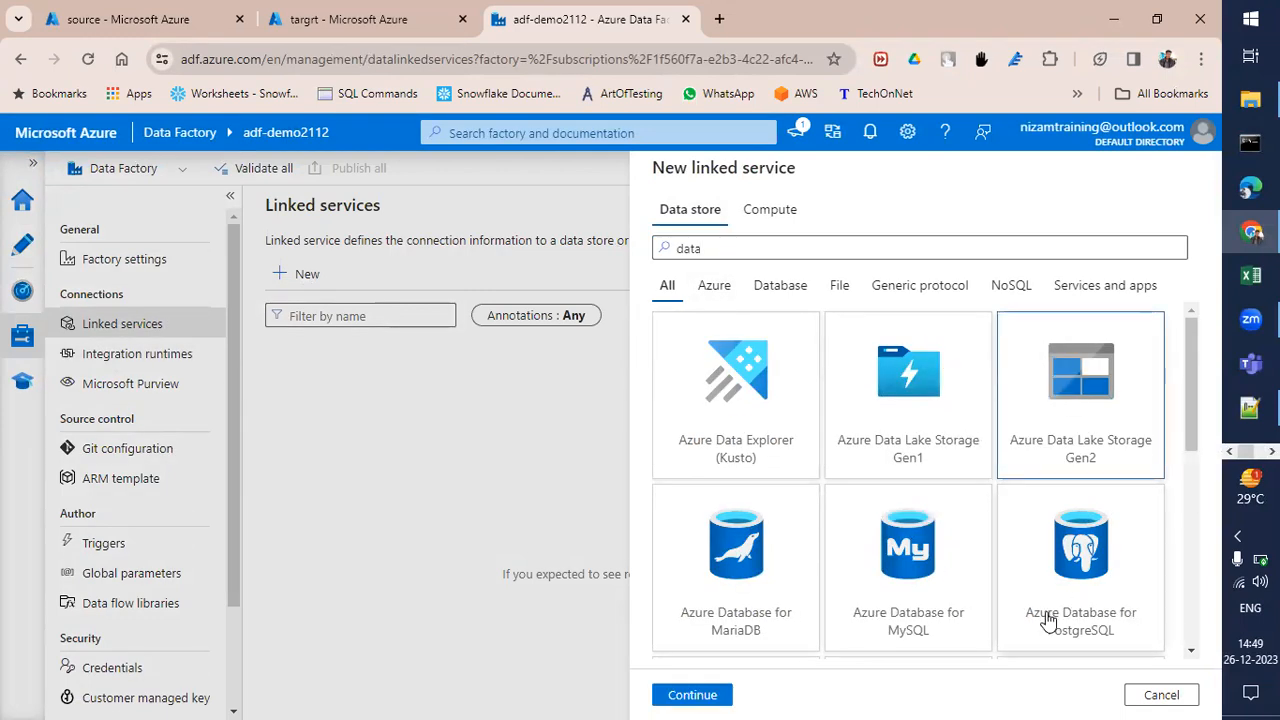
click(690, 694)
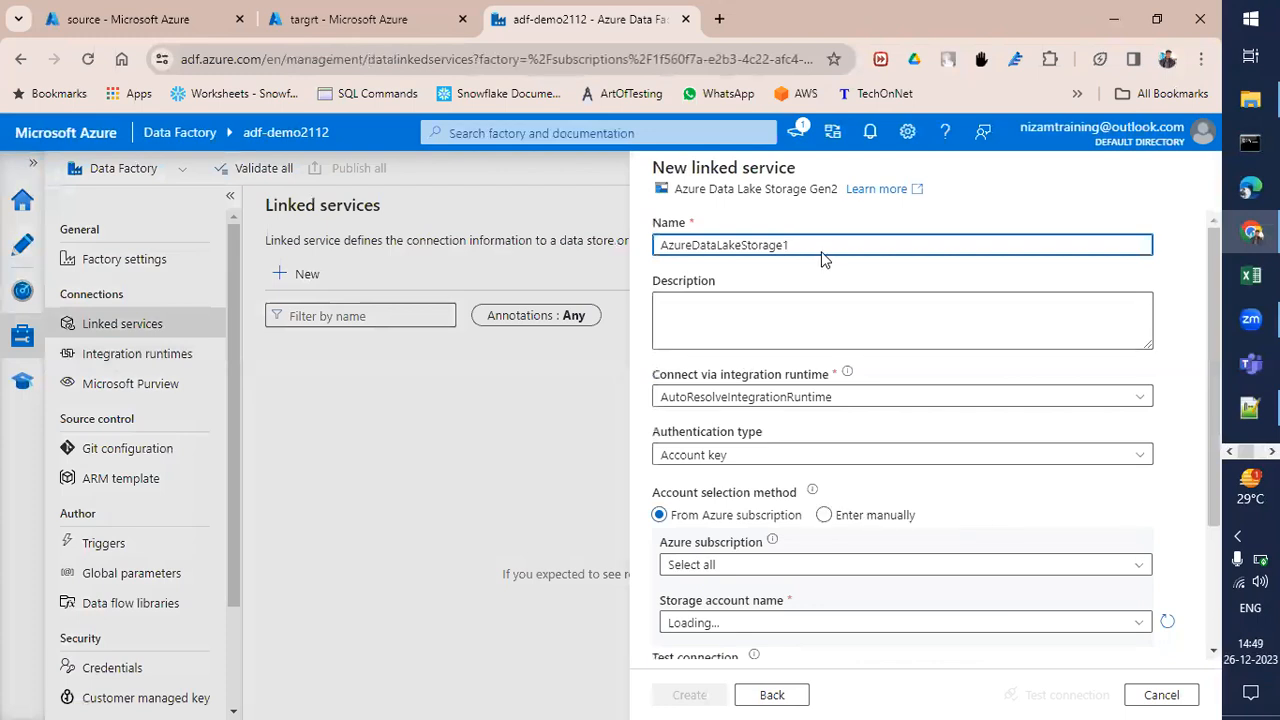
Name the new linked service source_linked_service
drag(821, 251, 414, 256)
text(sour)
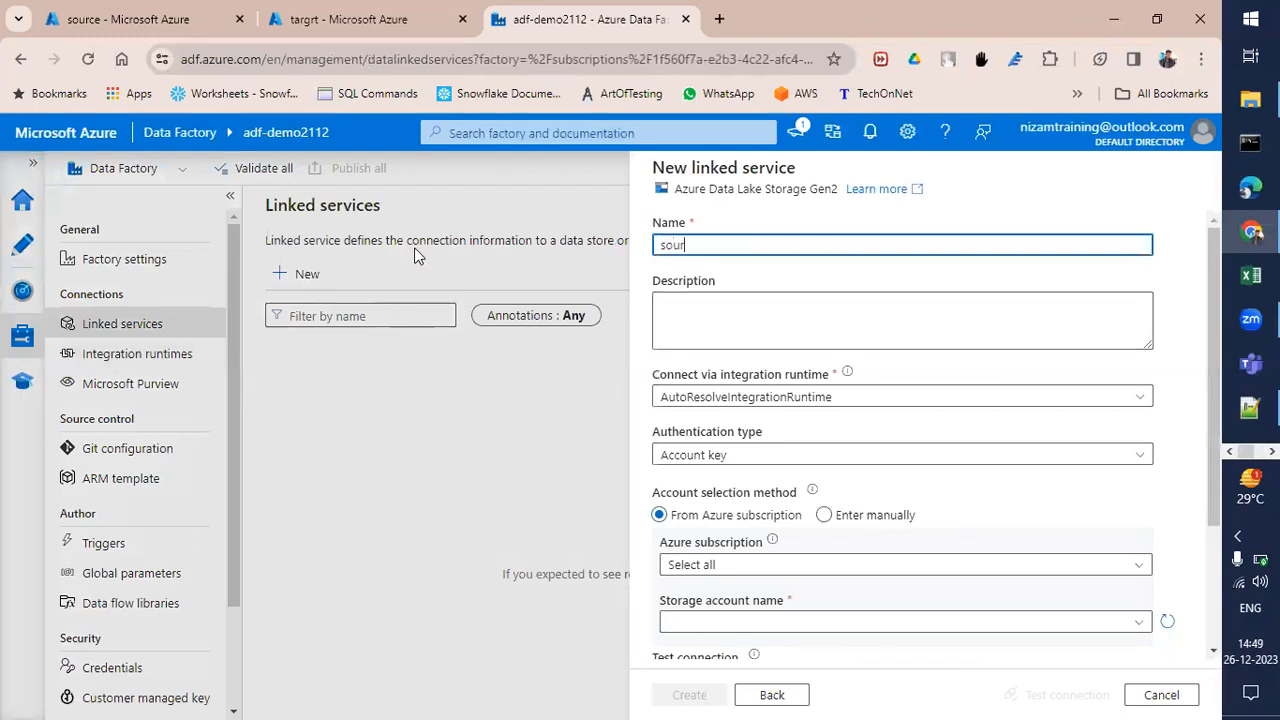
text(ce)
text(_linked_se)
Select the Free Trial subscription and the source241223 storage account for the linked service
scroll(670, 440, down, 1)
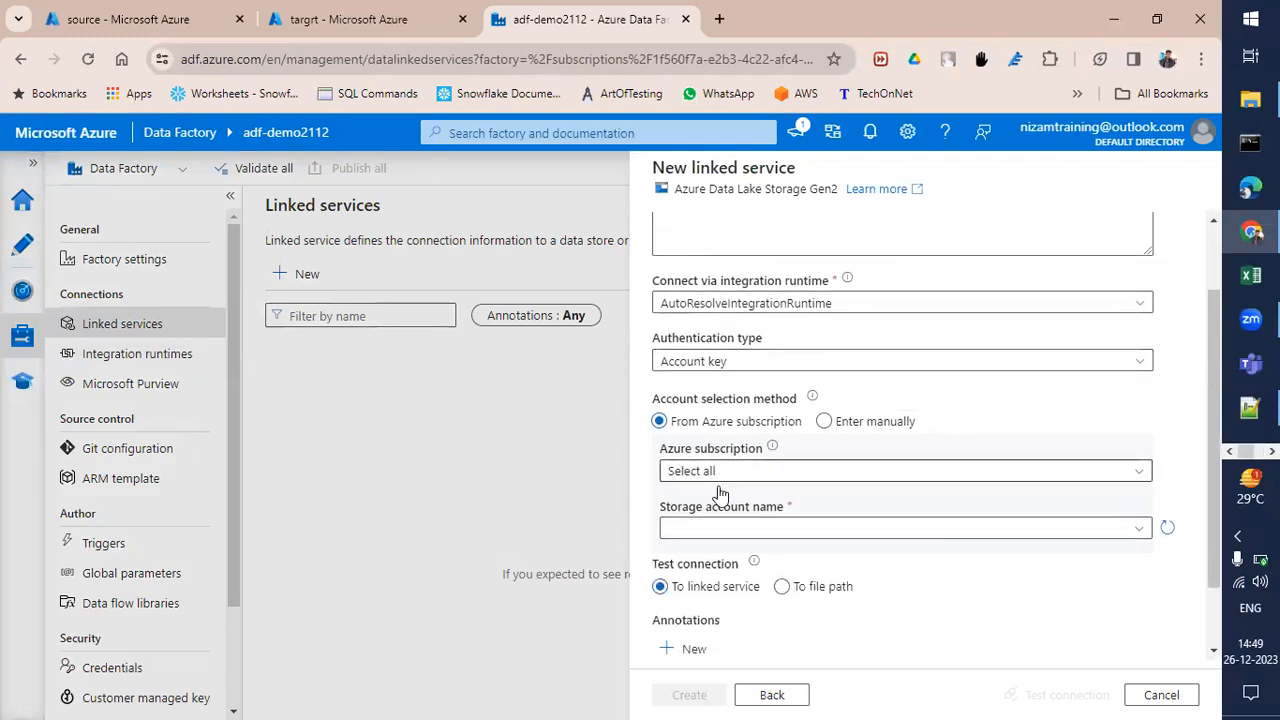
scroll(715, 470, down, 1)
click(720, 390)
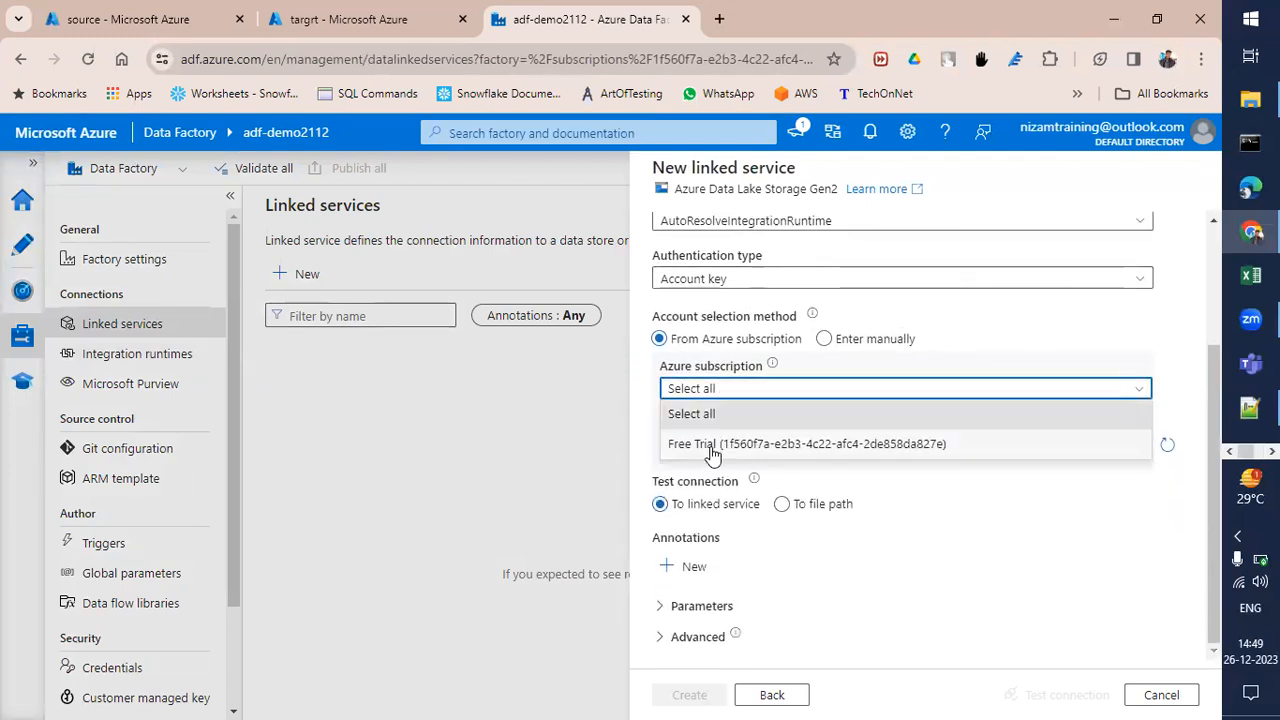
click(722, 444)
click(710, 447)
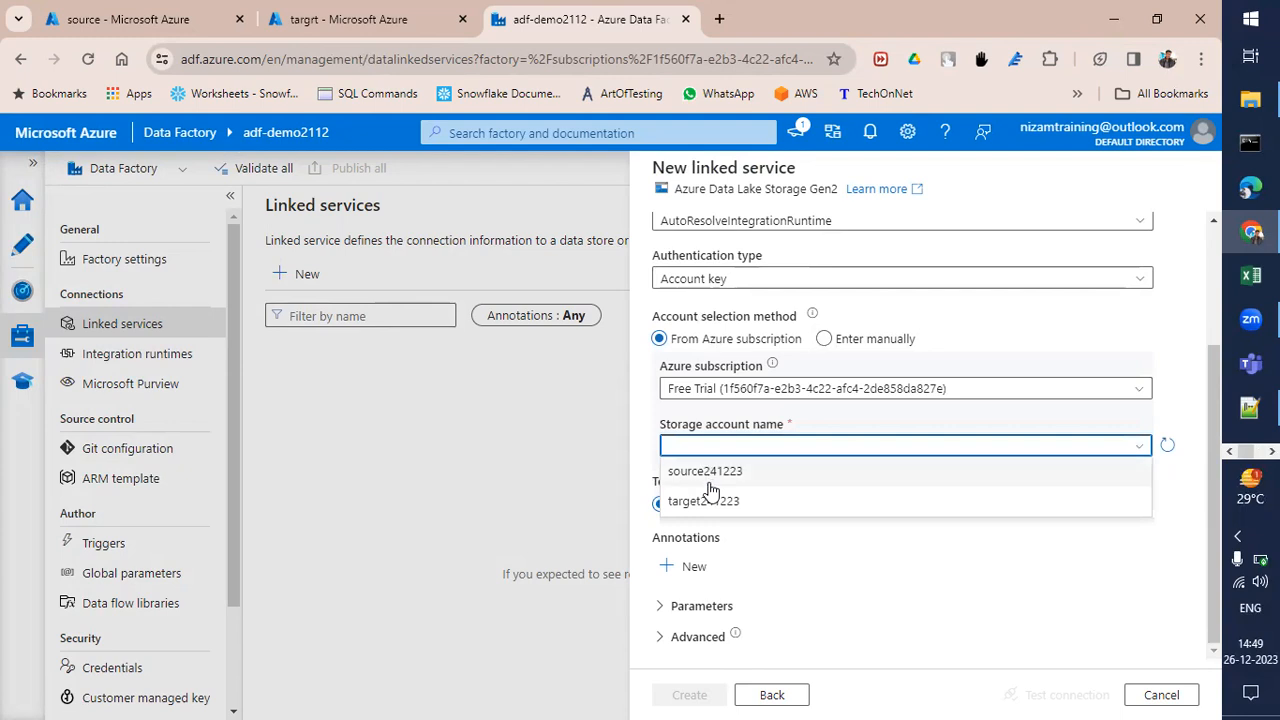
click(705, 472)
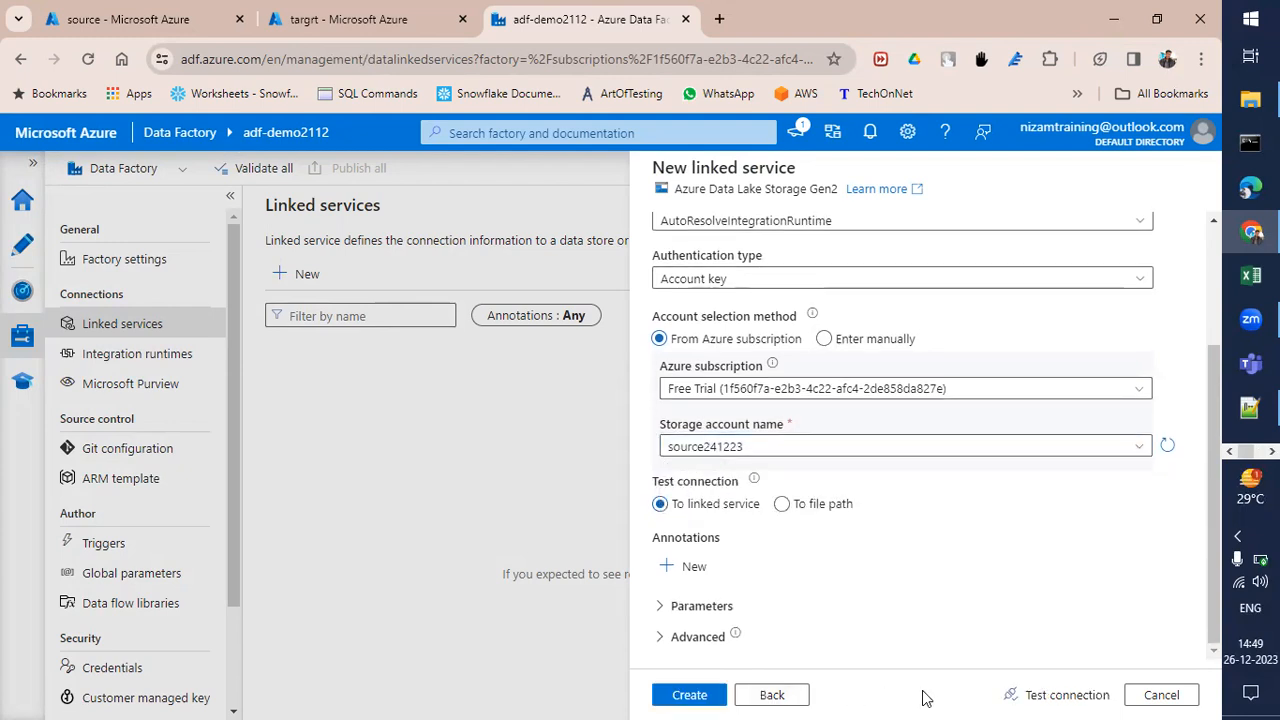
Test the connection of the source linked service and create it
click(1015, 697)
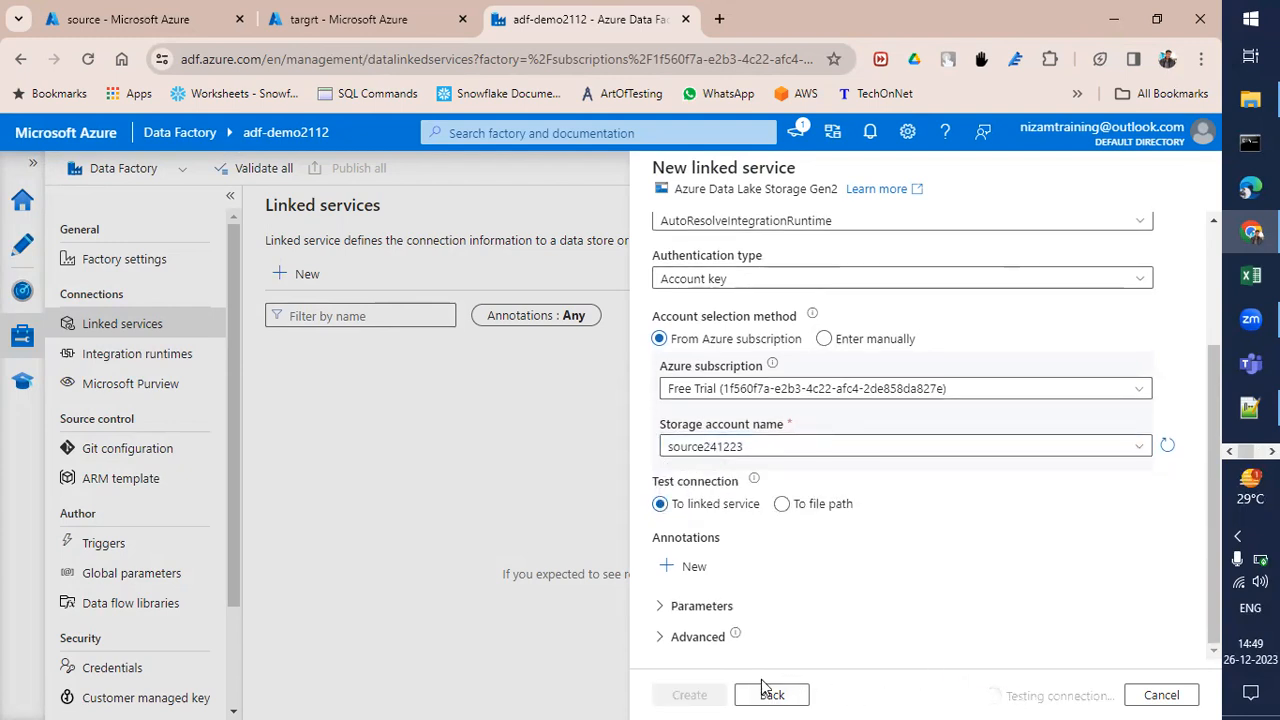
click(688, 694)
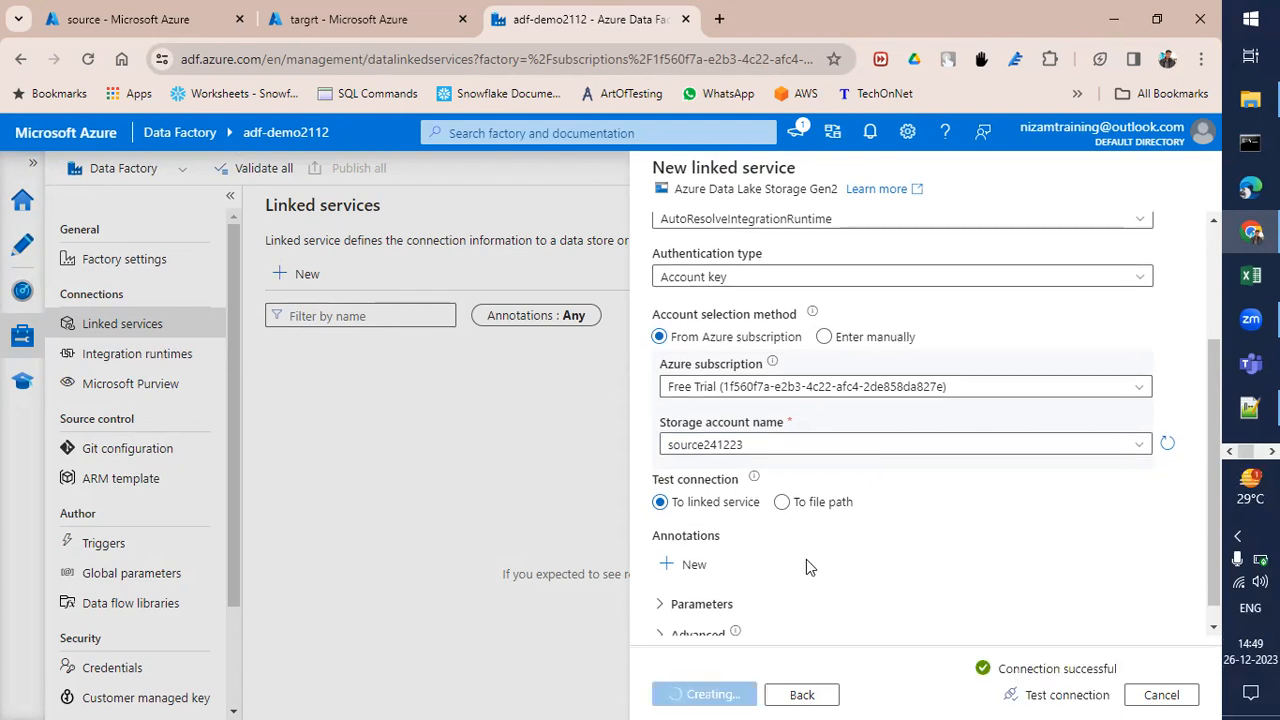
scroll(808, 563, up, 2)
scroll(810, 567, down, 1)
scroll(808, 563, down, 2)
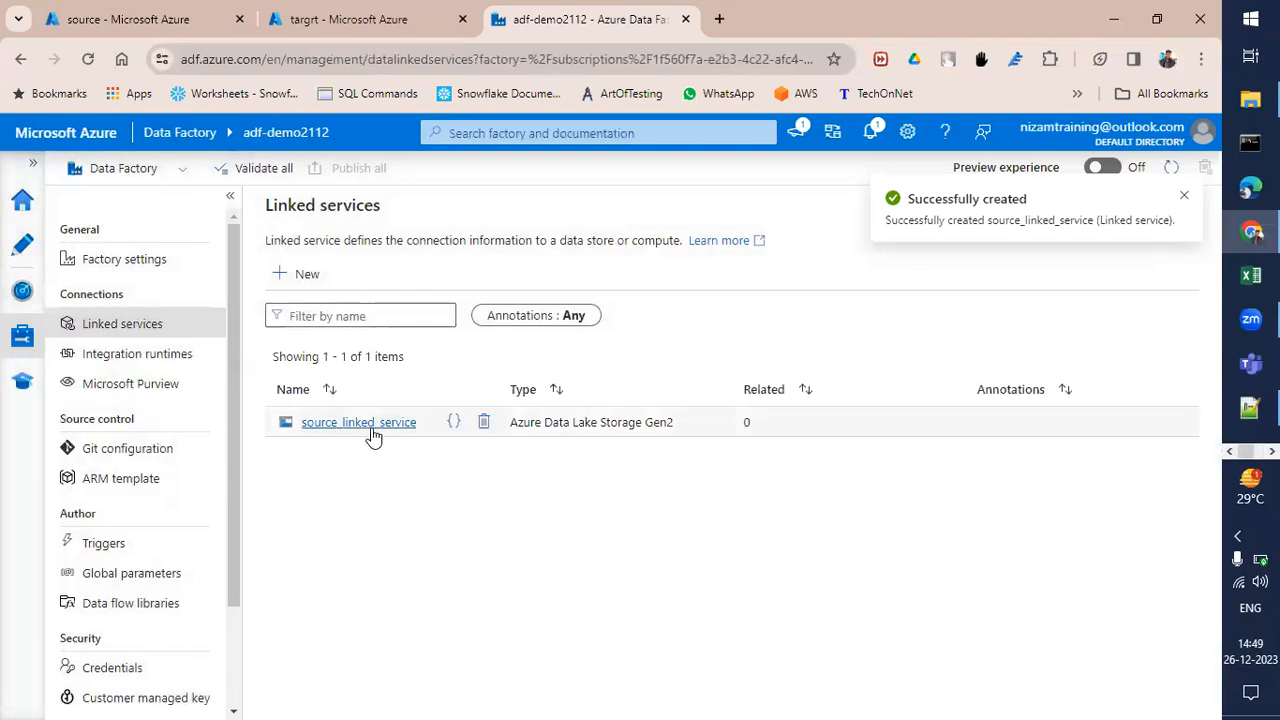
Start a second linked service for the Azure Data Lake Storage Gen2 data store
click(309, 274)
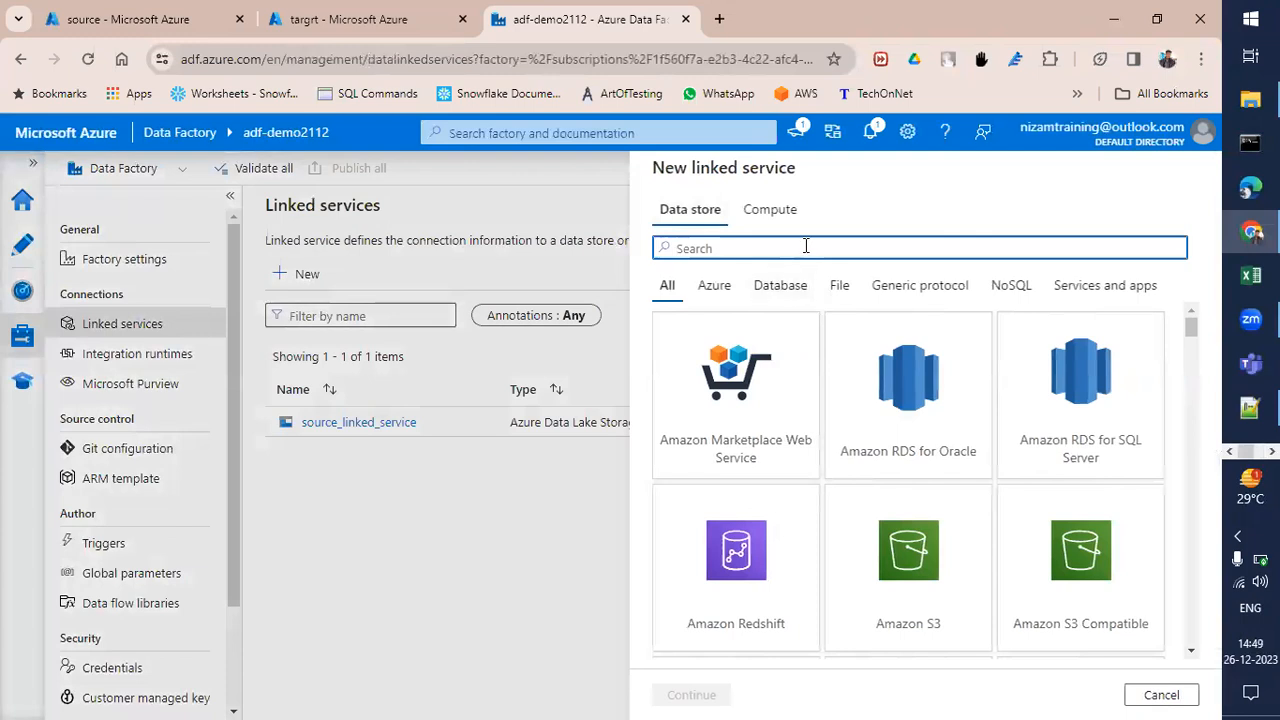
text(data)
click(1022, 458)
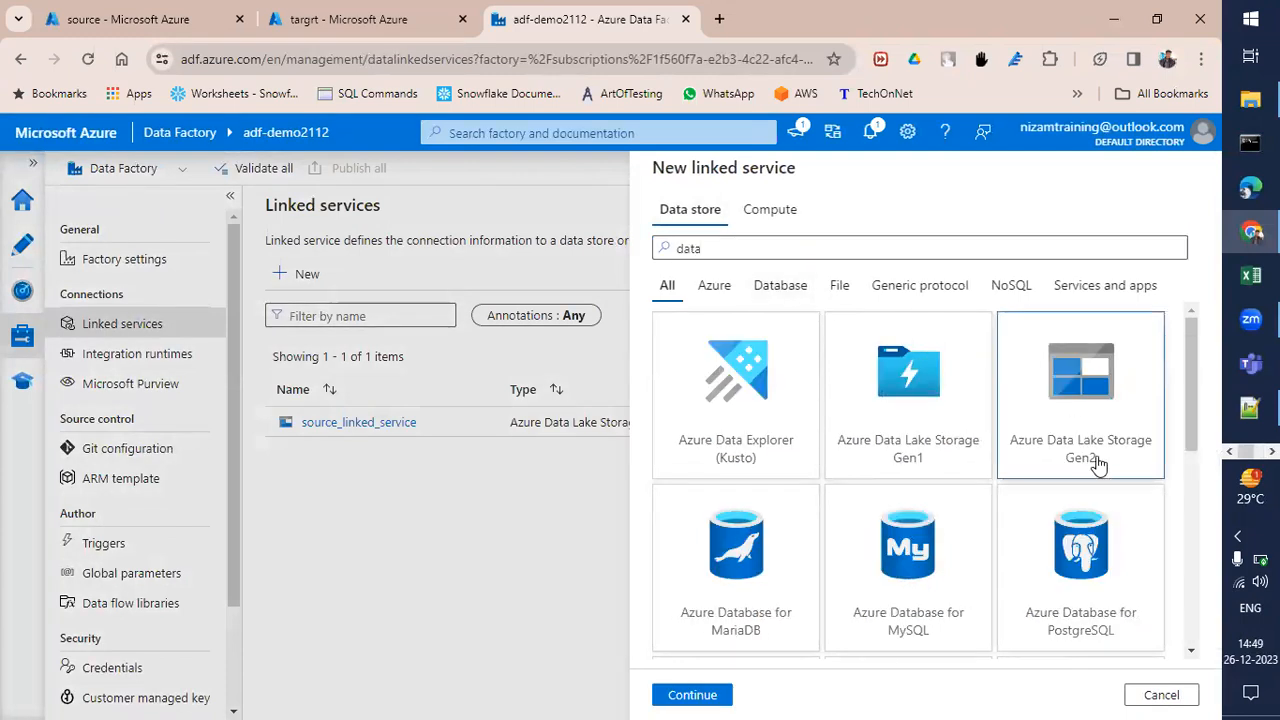
click(700, 694)
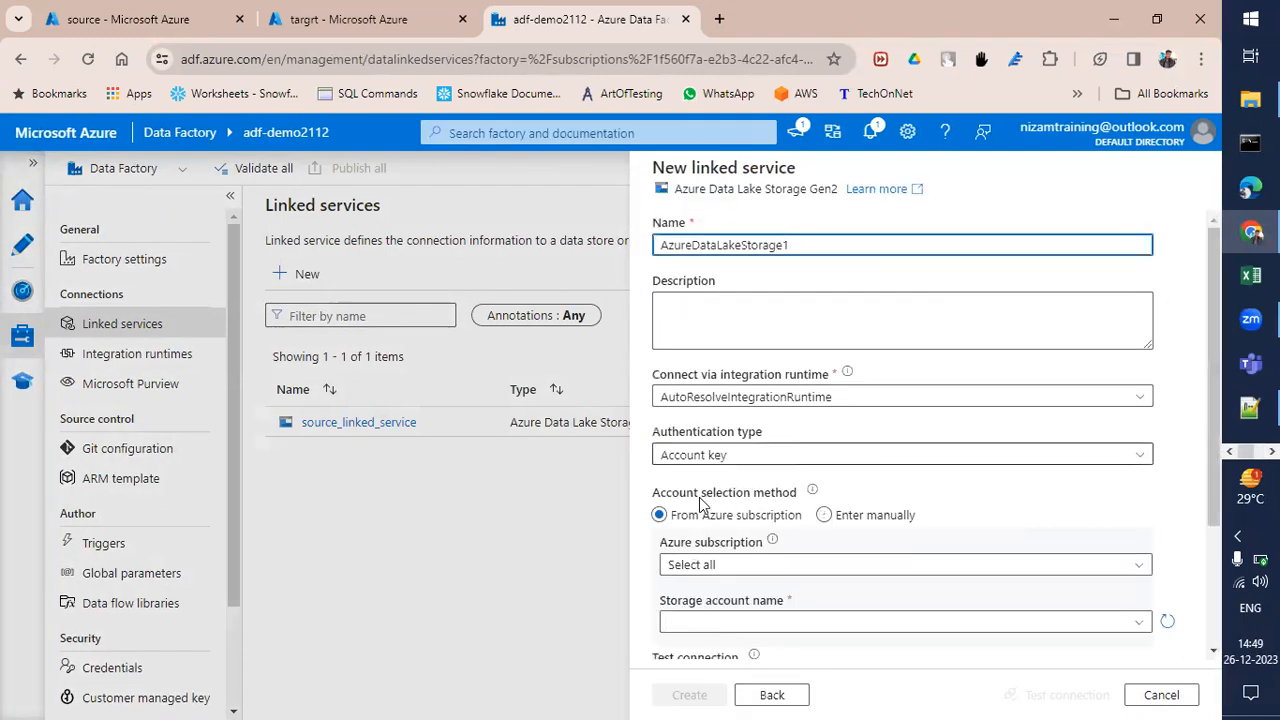
Choose the Free Trial subscription and target241223 storage account, test the connection, and create the linked service under its default name
scroll(680, 478, down, 2)
click(700, 389)
click(712, 444)
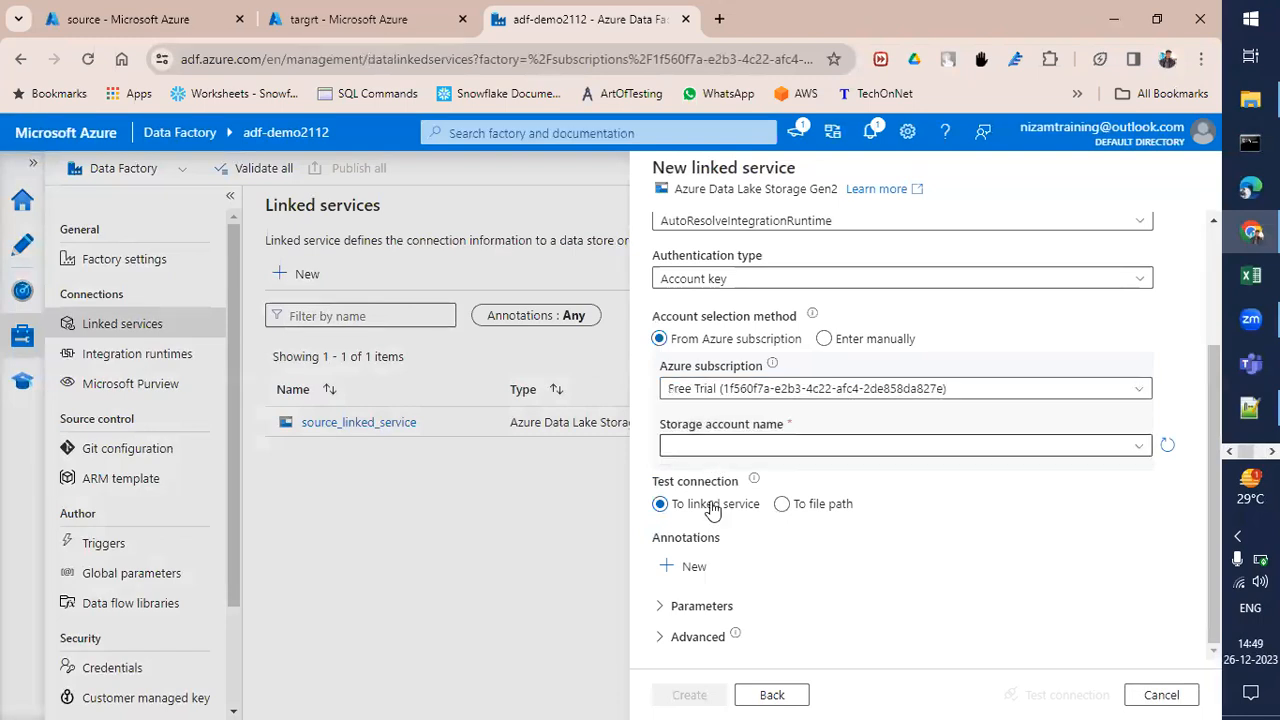
click(845, 450)
click(714, 502)
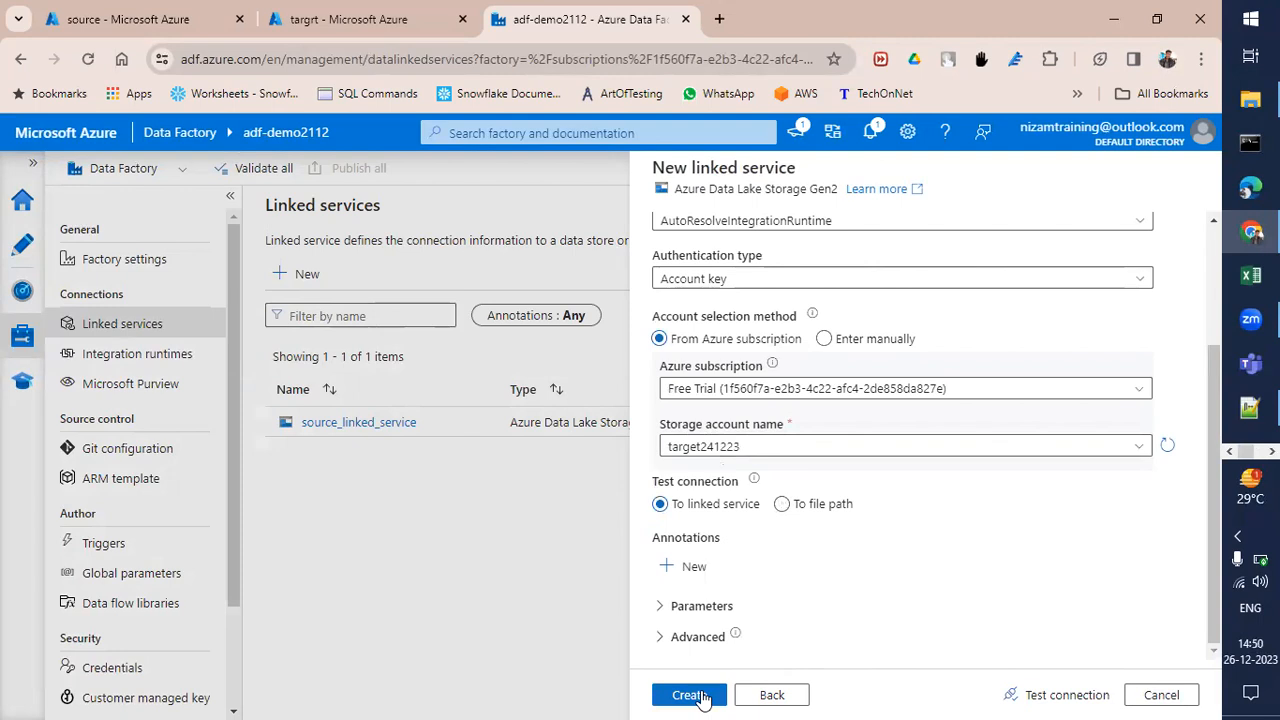
click(1097, 697)
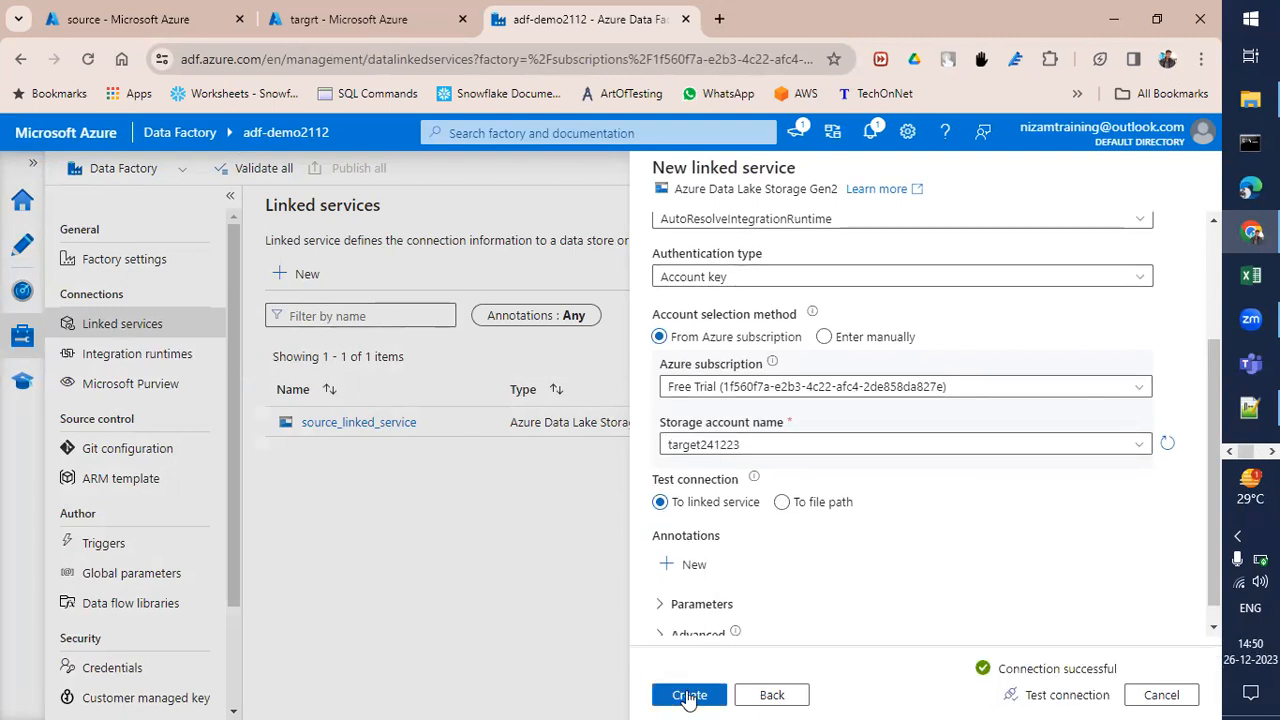
click(688, 697)
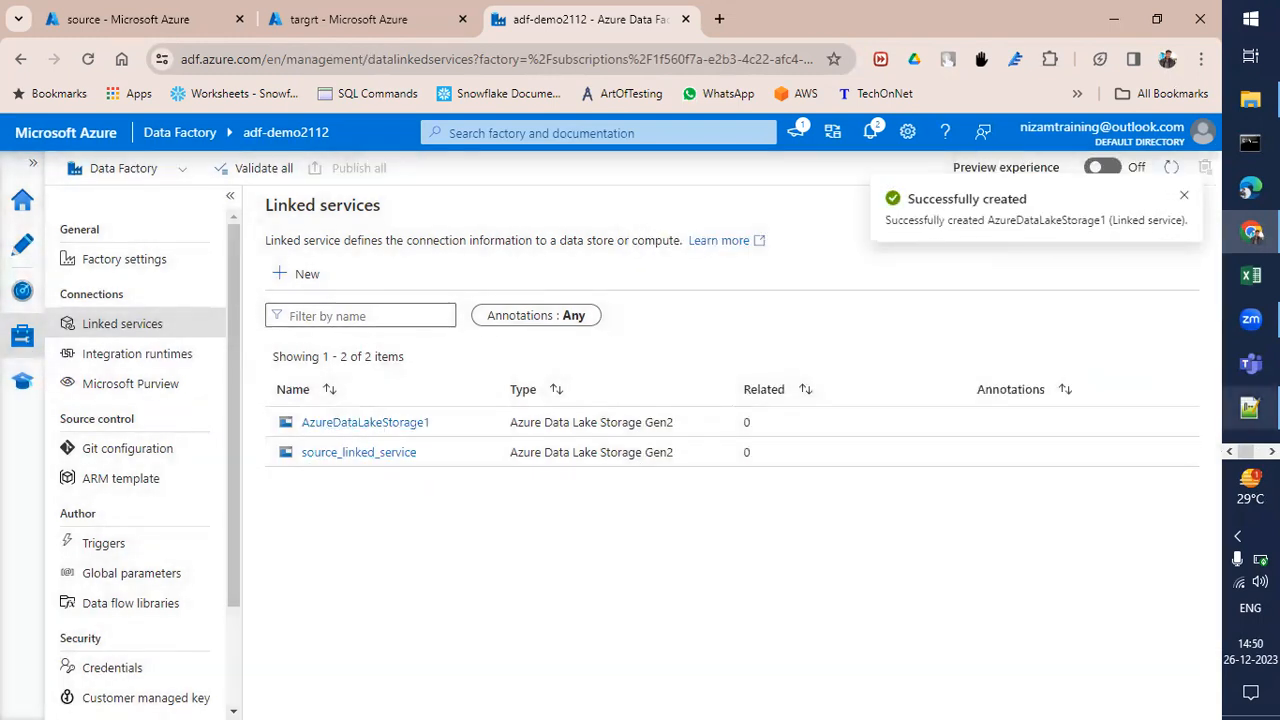
Switch to the Paint drawing, draw a tick mark beside "2. Linked Service - Connector", and return to the data factory
click(1272, 452)
click(1272, 452)
click(1238, 322)
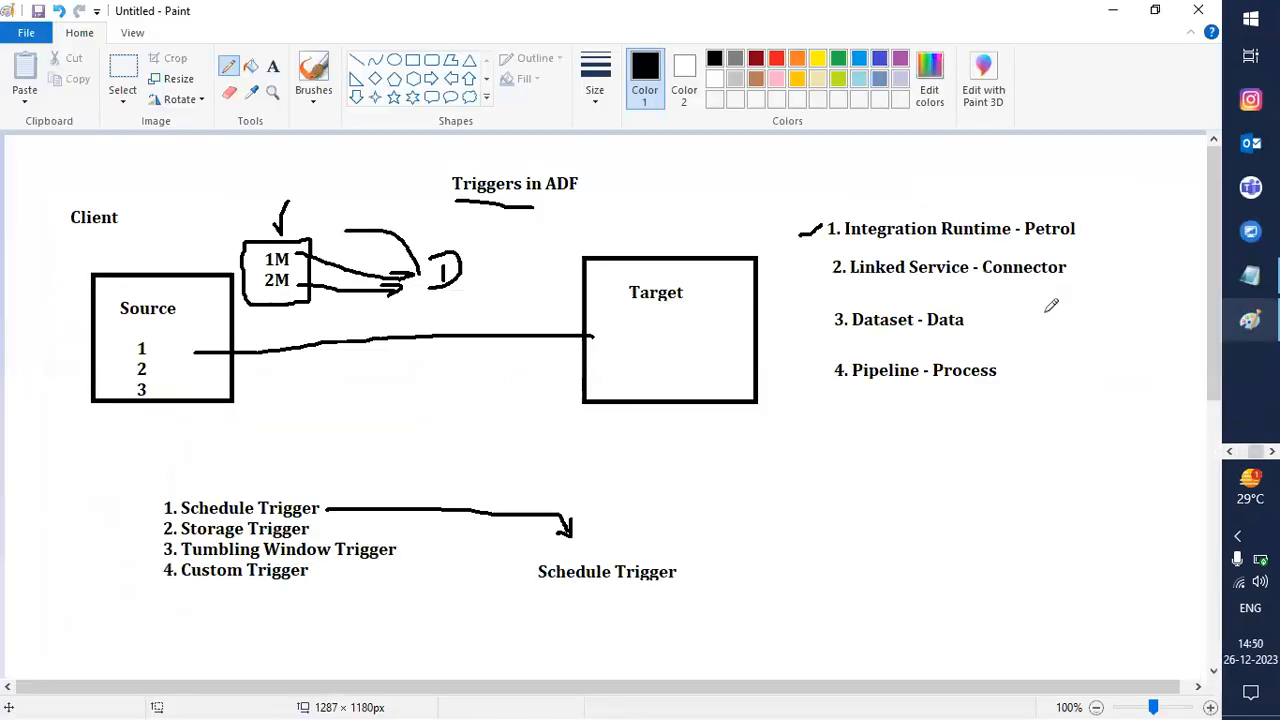
drag(788, 264, 818, 255)
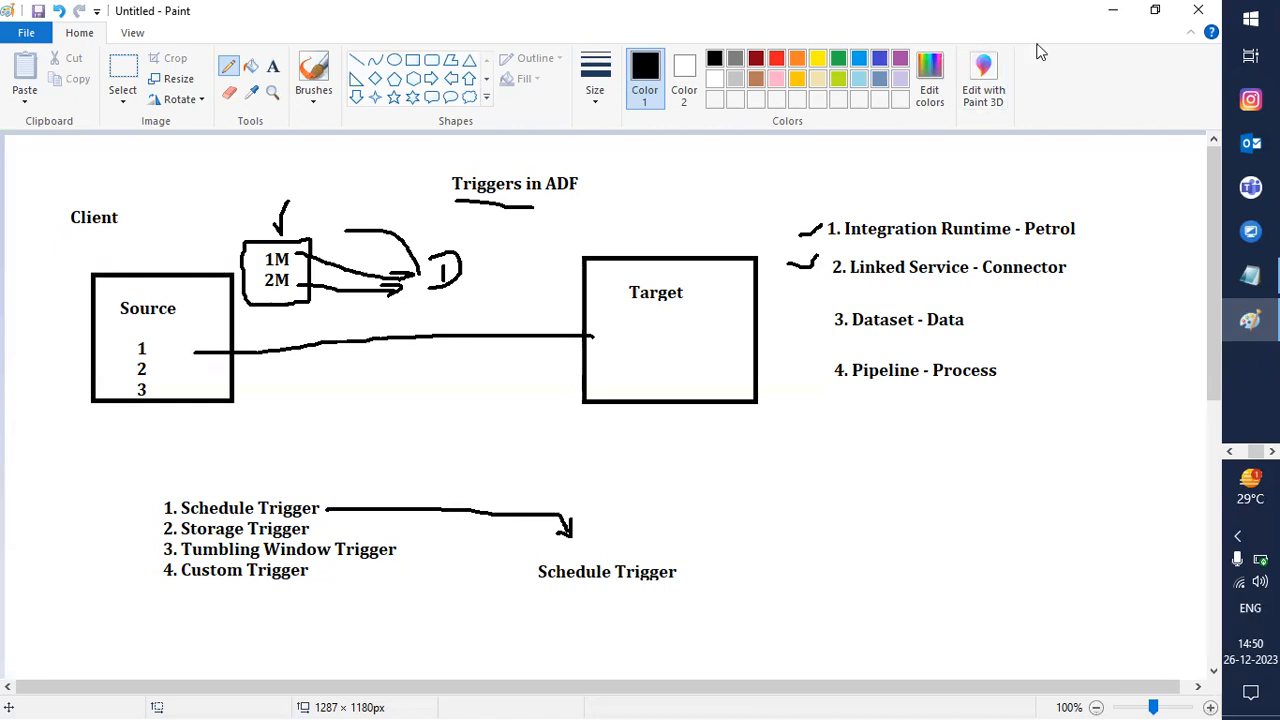
click(1113, 10)
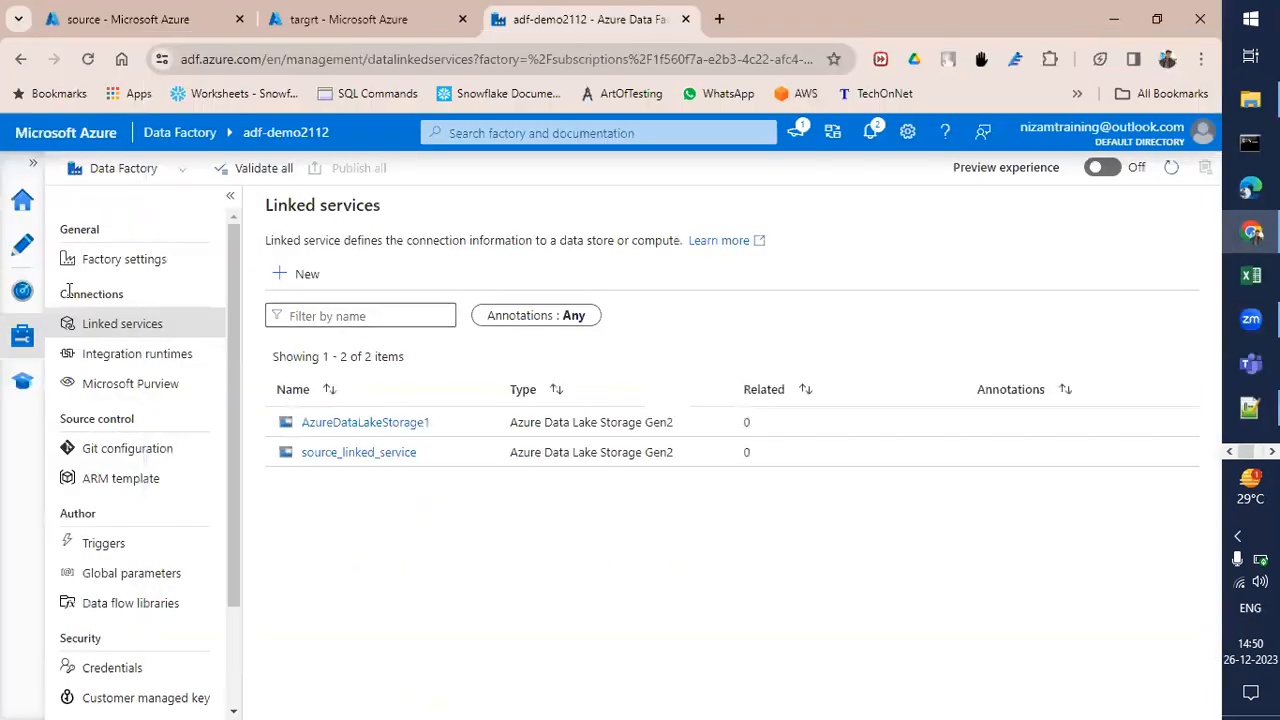
Start a new dataset in the factory's authoring area, using Azure Data Lake Storage Gen2 and the DelimitedText format
click(23, 246)
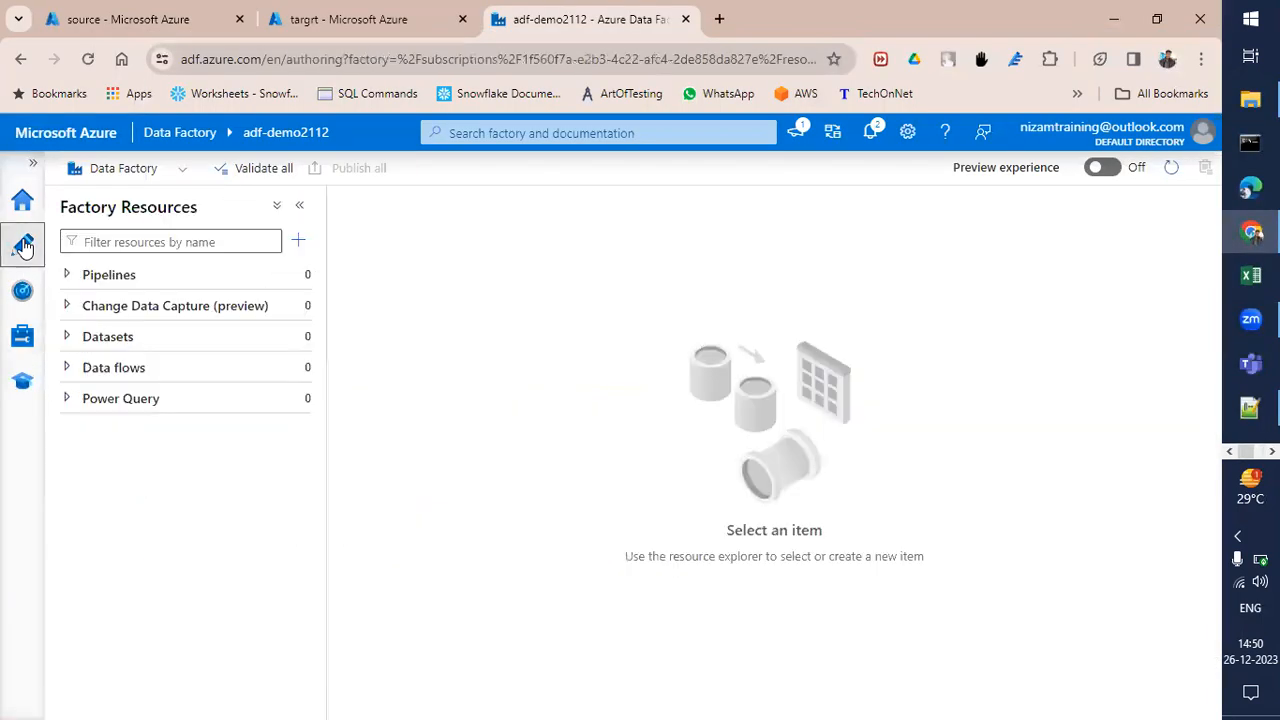
click(301, 243)
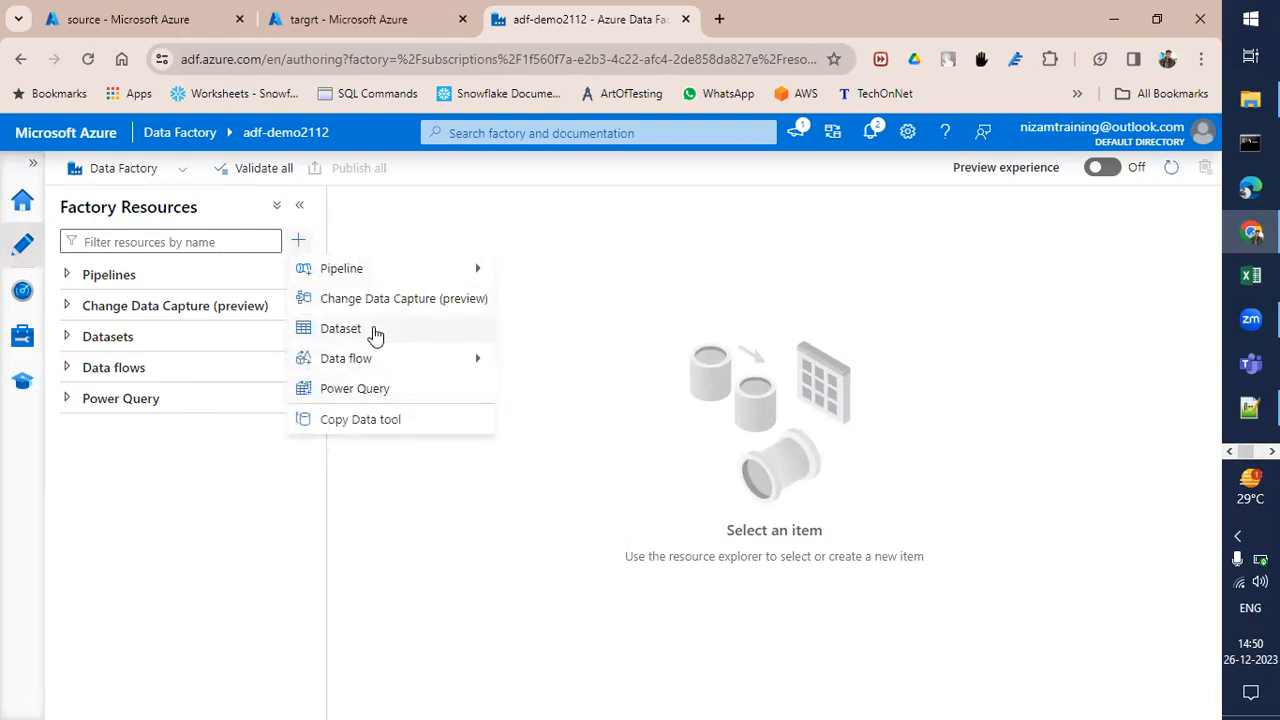
click(375, 330)
text(da)
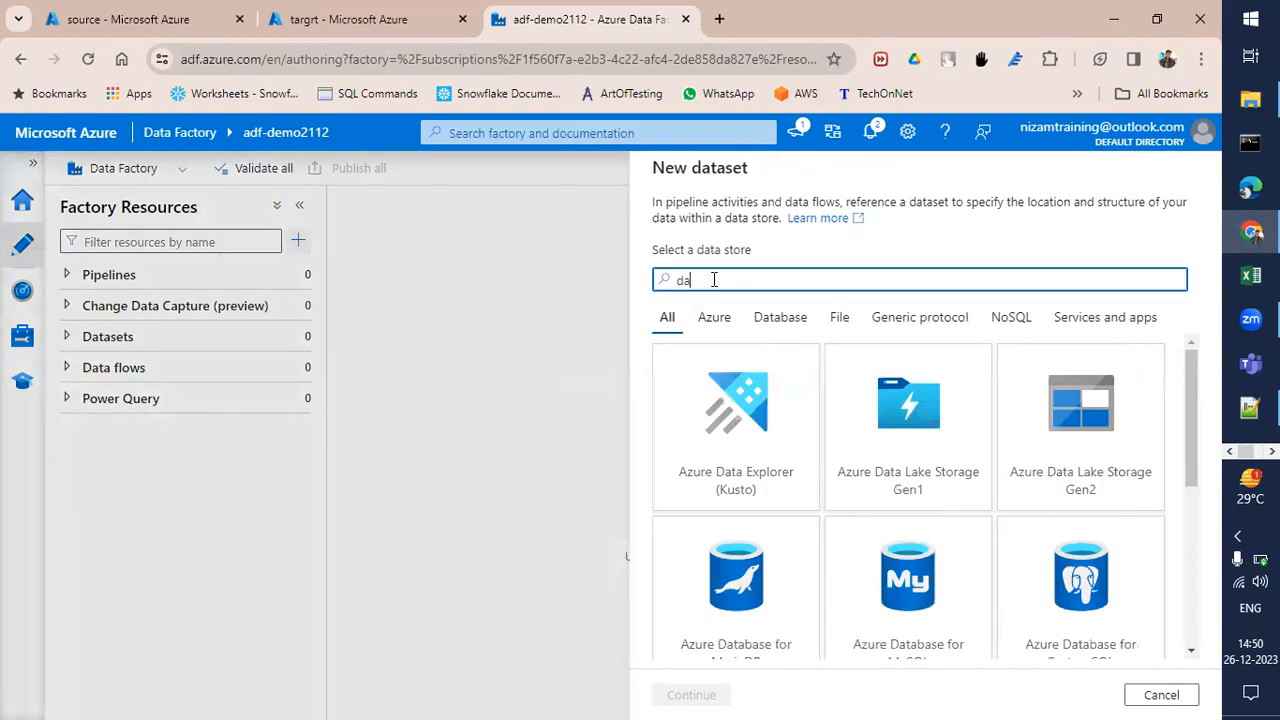
text(ta)
click(1060, 415)
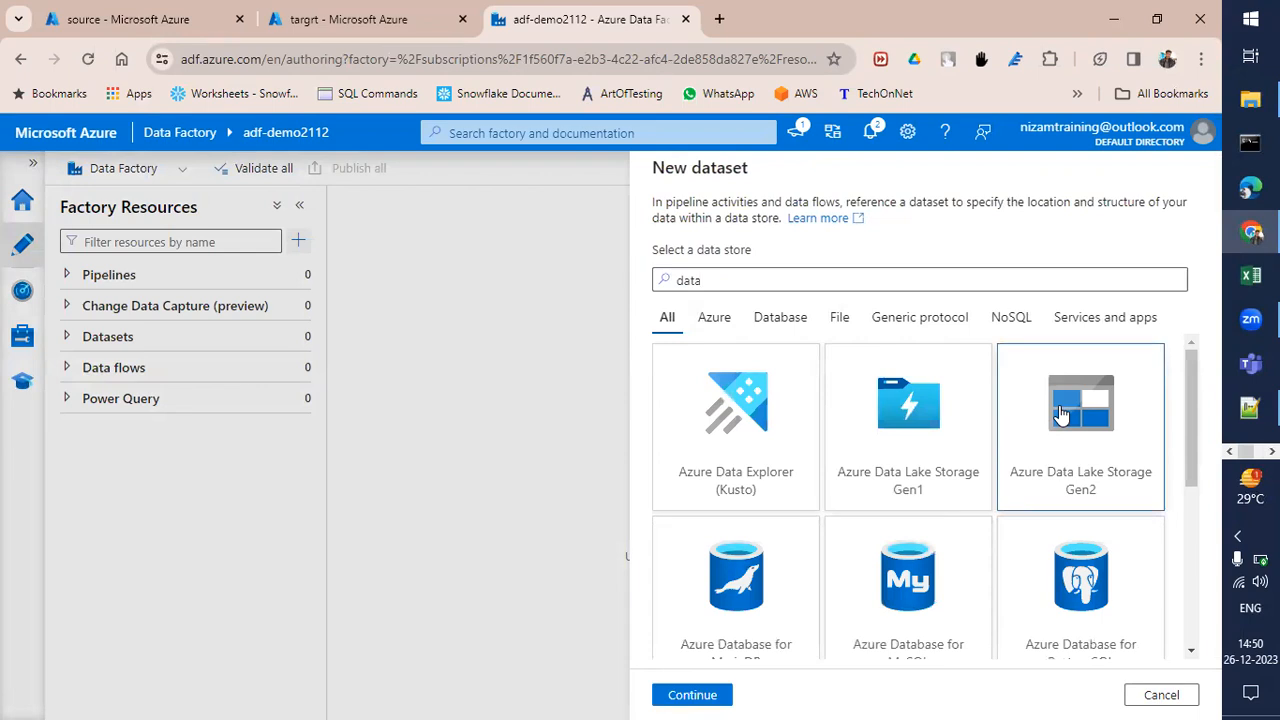
click(730, 694)
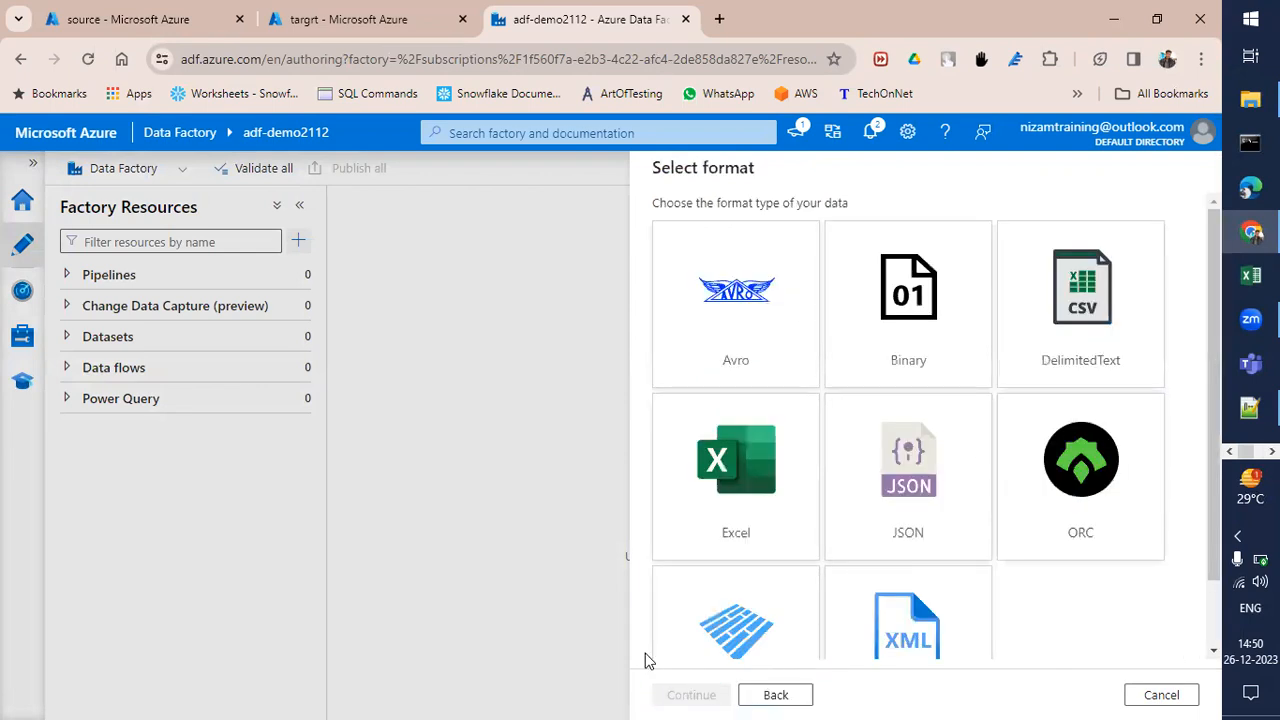
click(1064, 292)
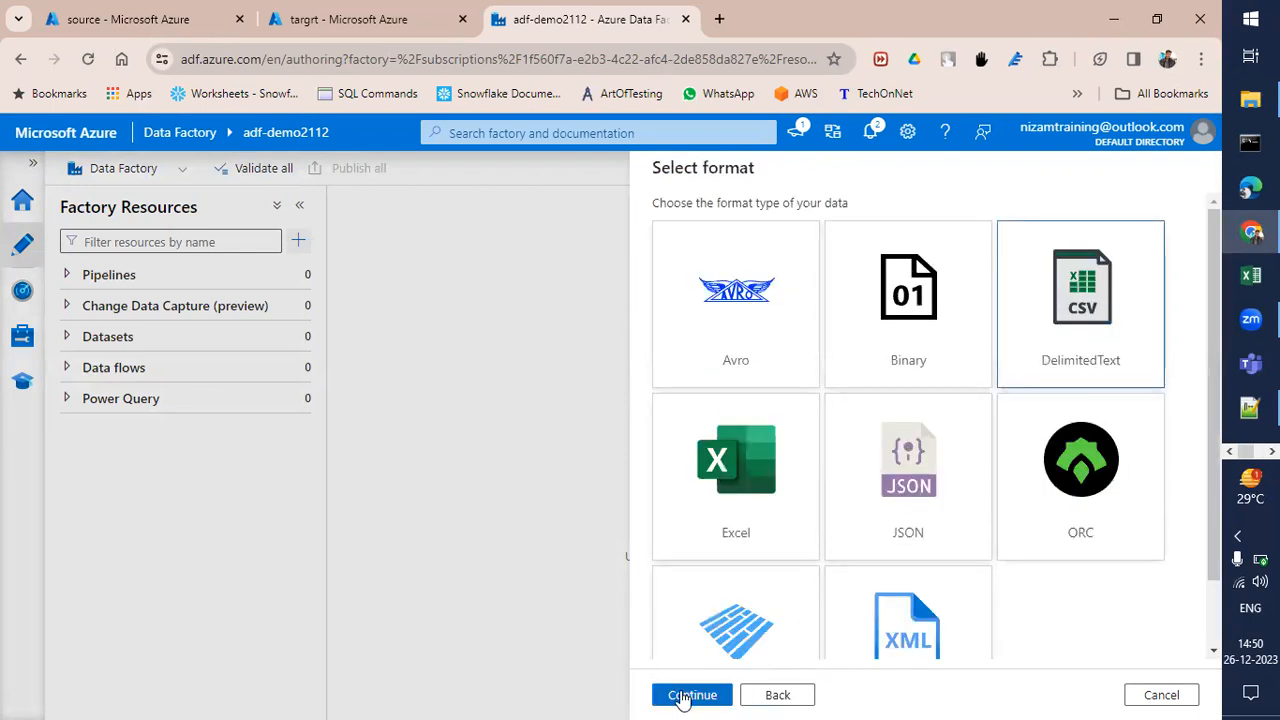
click(679, 697)
Assign source_linked_service to the new dataset and name it source_data_set
click(727, 290)
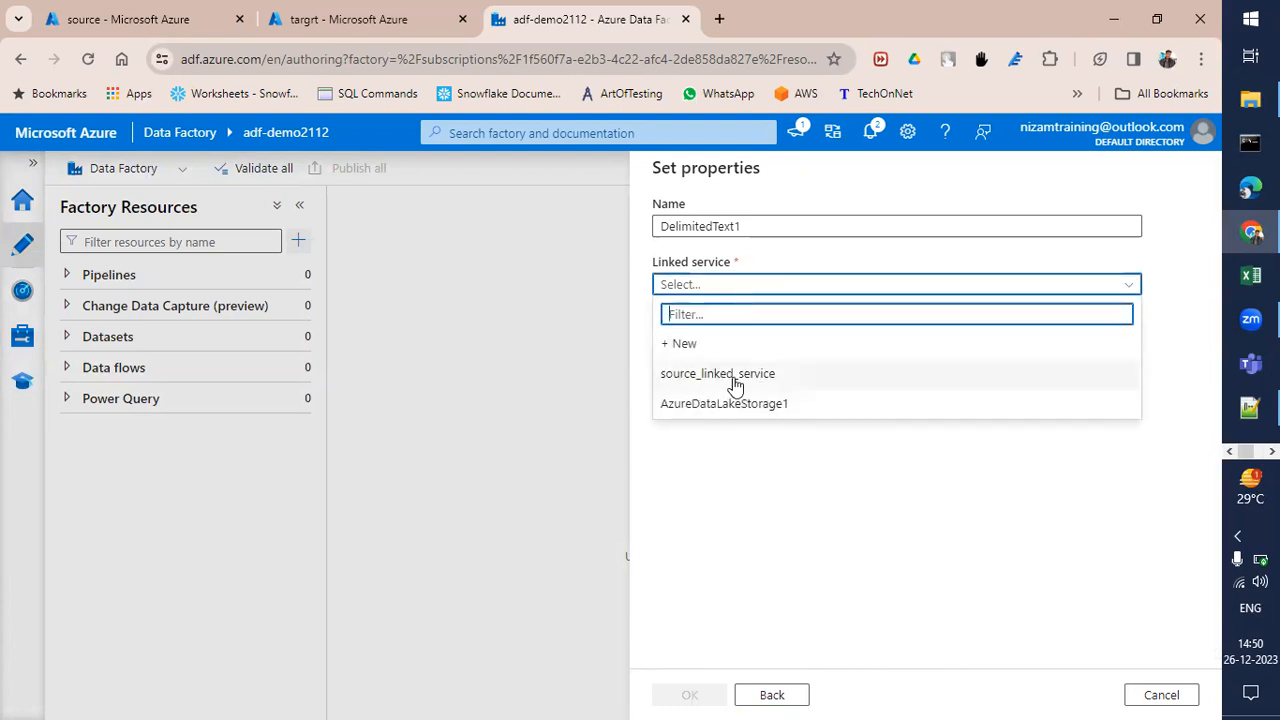
click(692, 378)
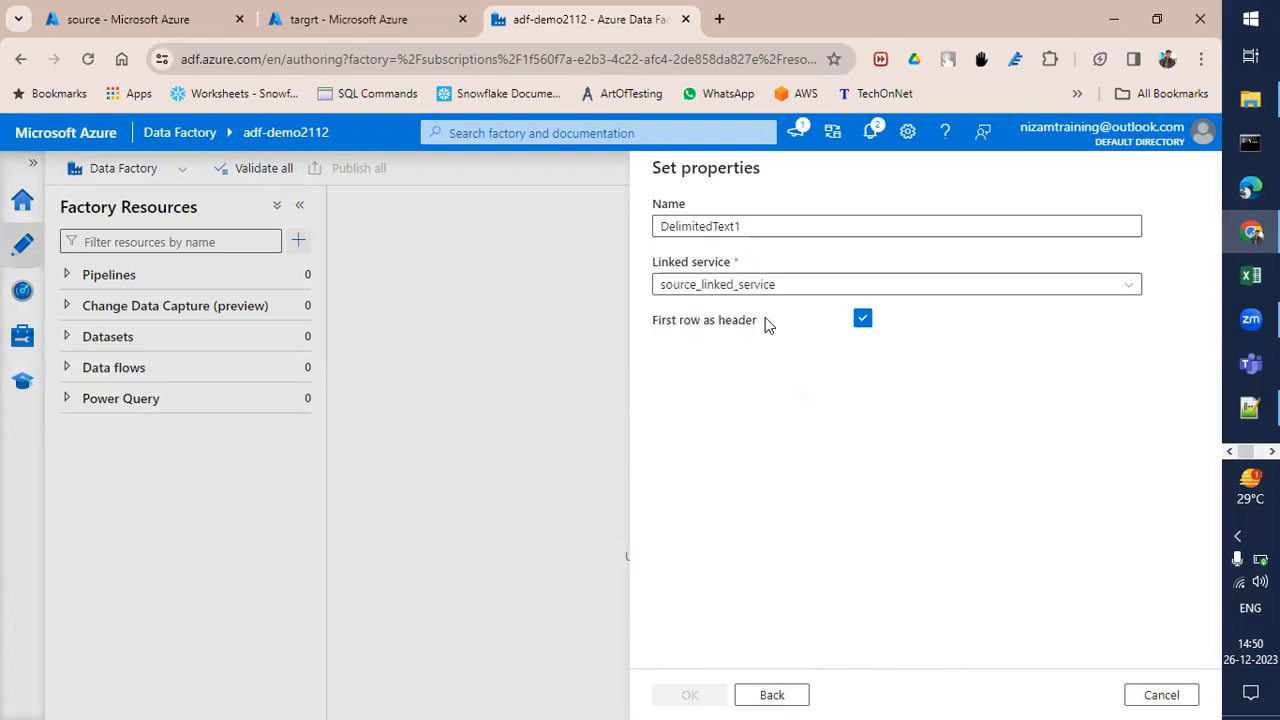
click(700, 289)
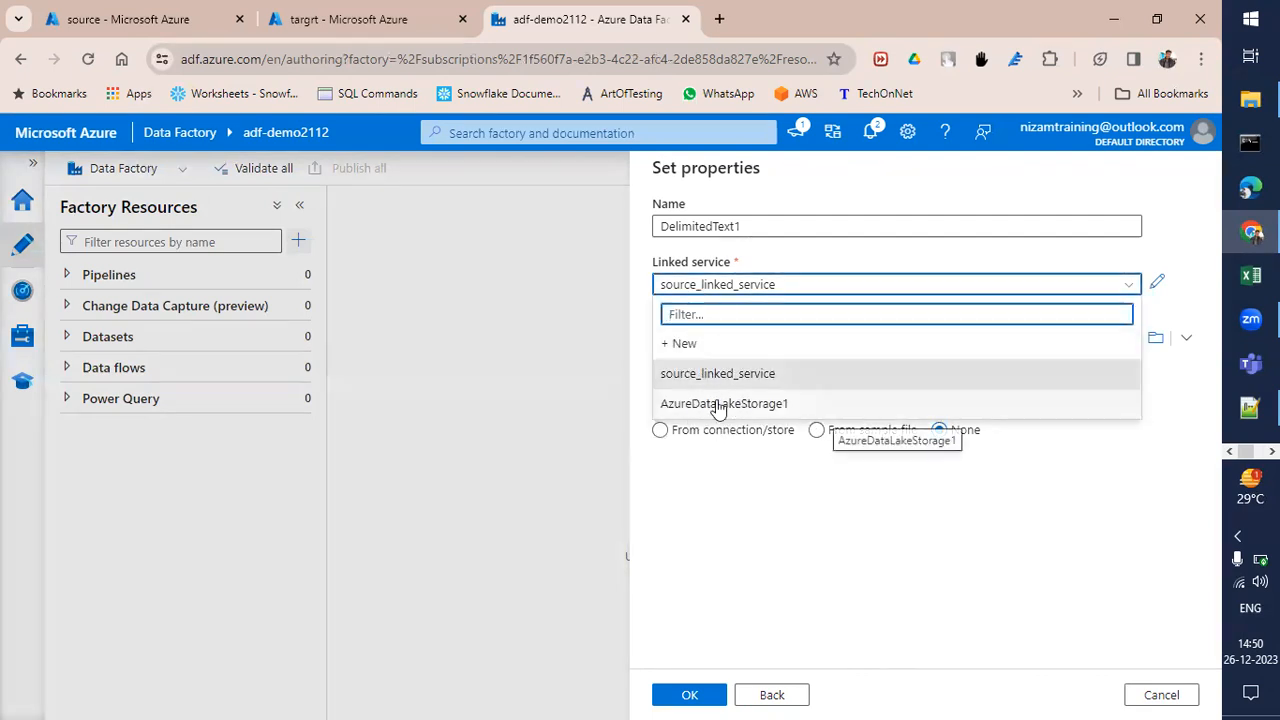
click(797, 449)
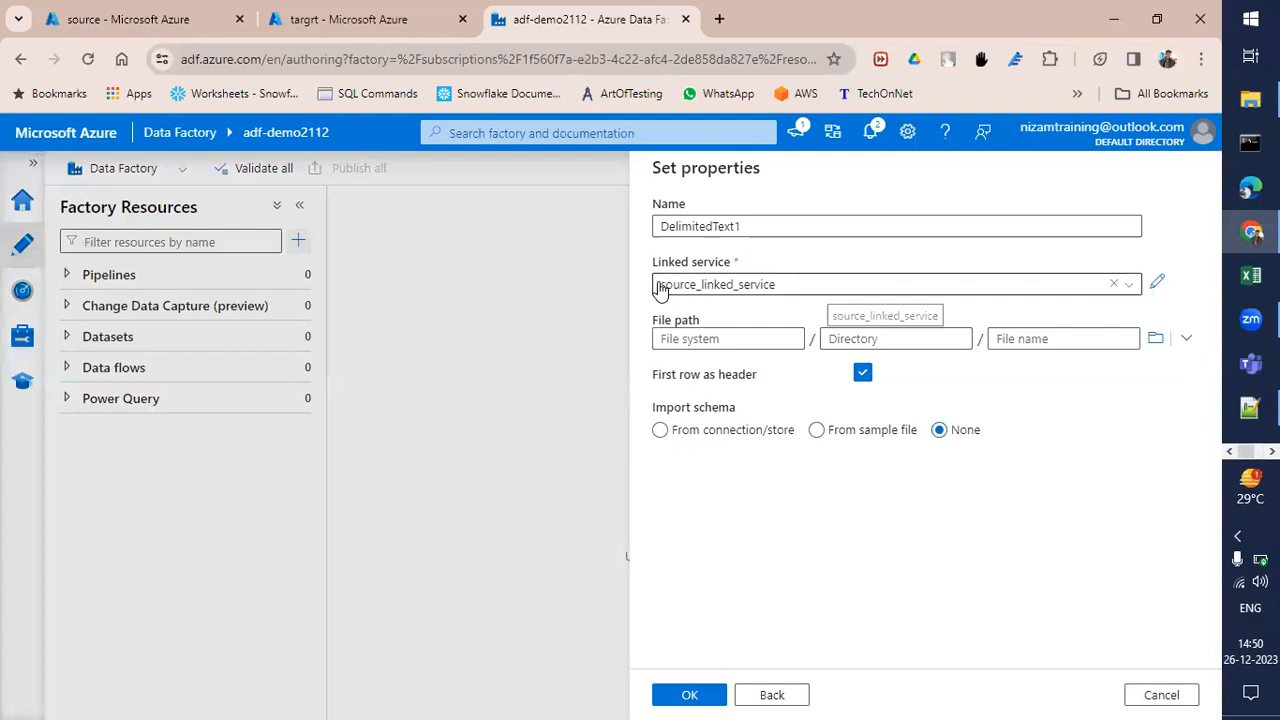
drag(757, 225, 562, 230)
text(source_data_set)
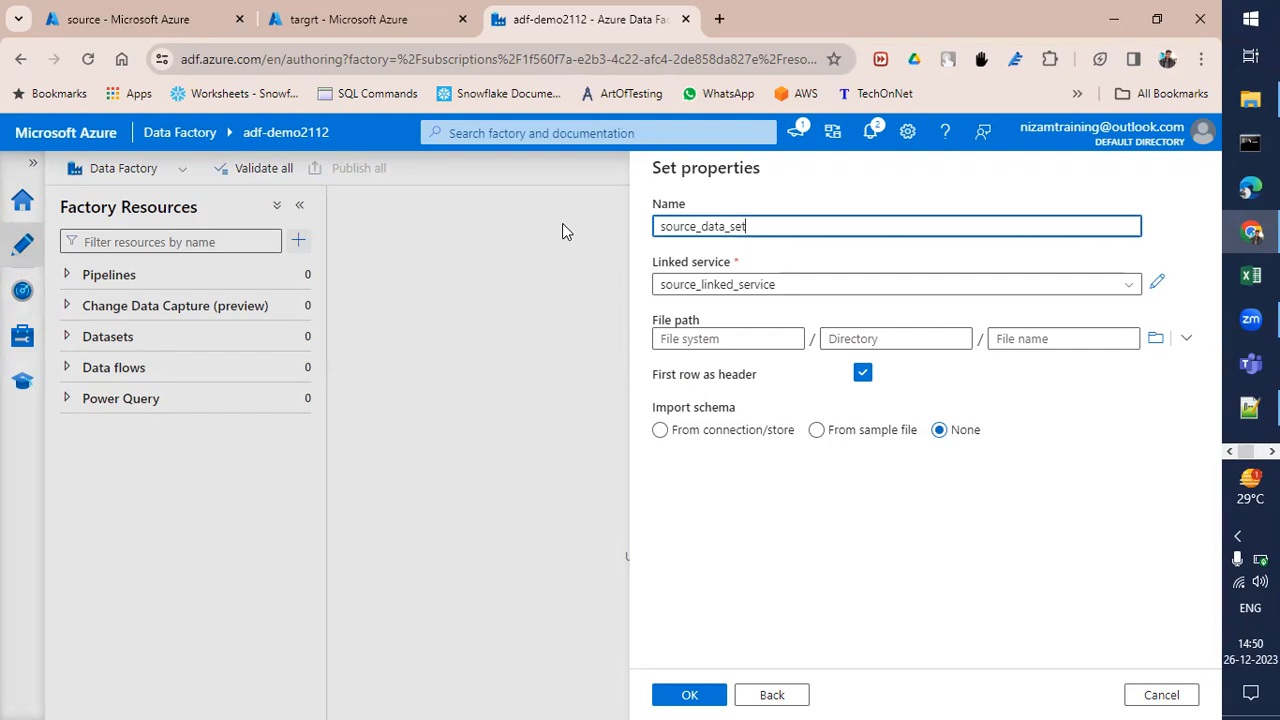
Set the dataset's file path to sample2.csv in the source container and create the dataset
click(1157, 342)
click(700, 274)
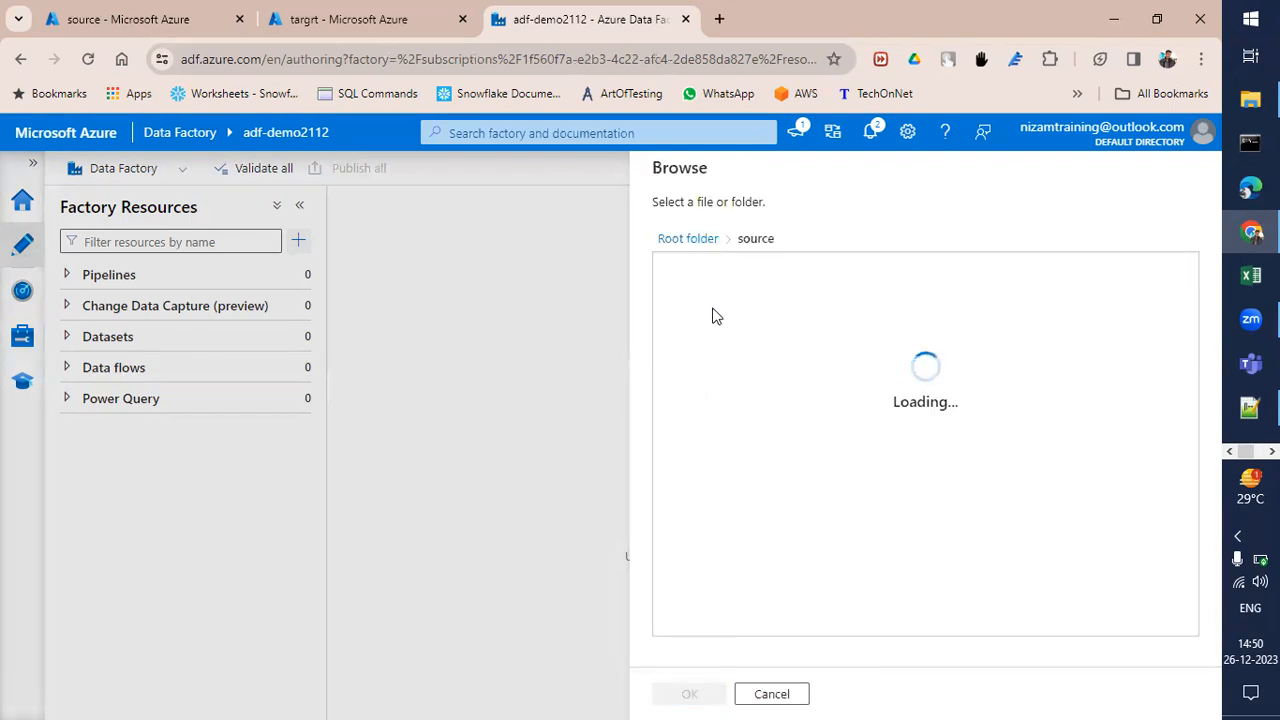
click(700, 270)
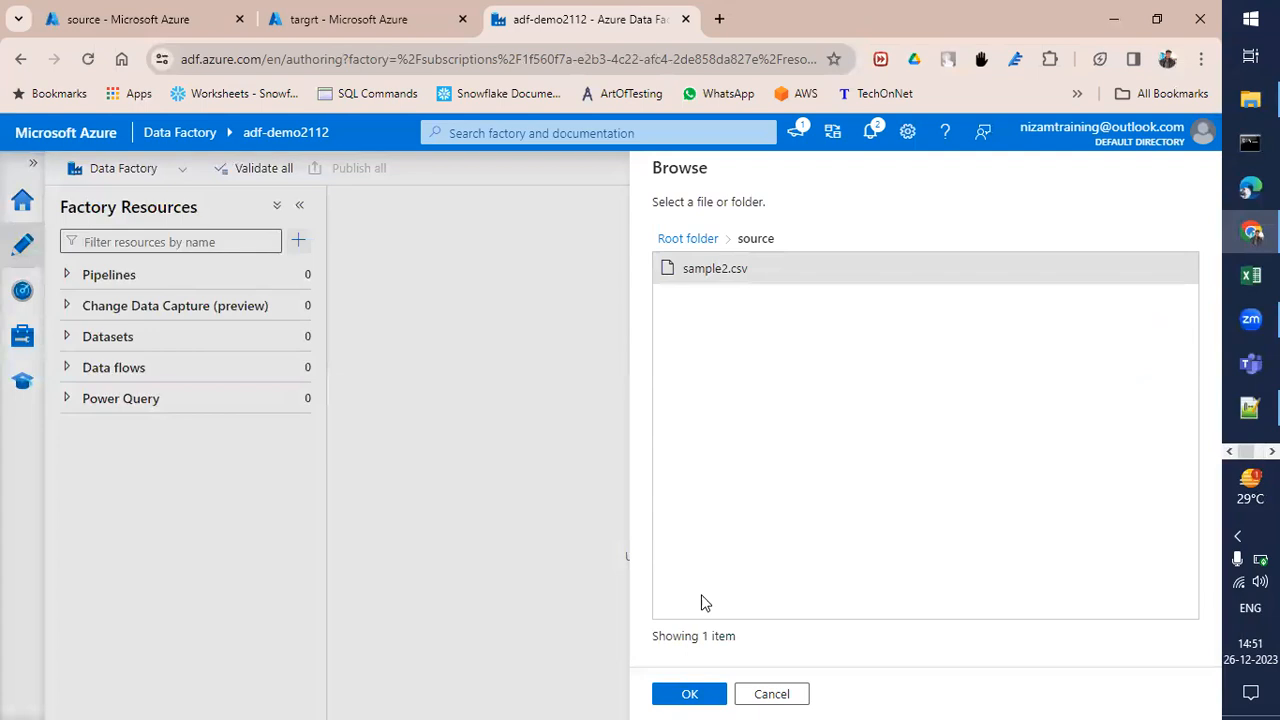
click(711, 694)
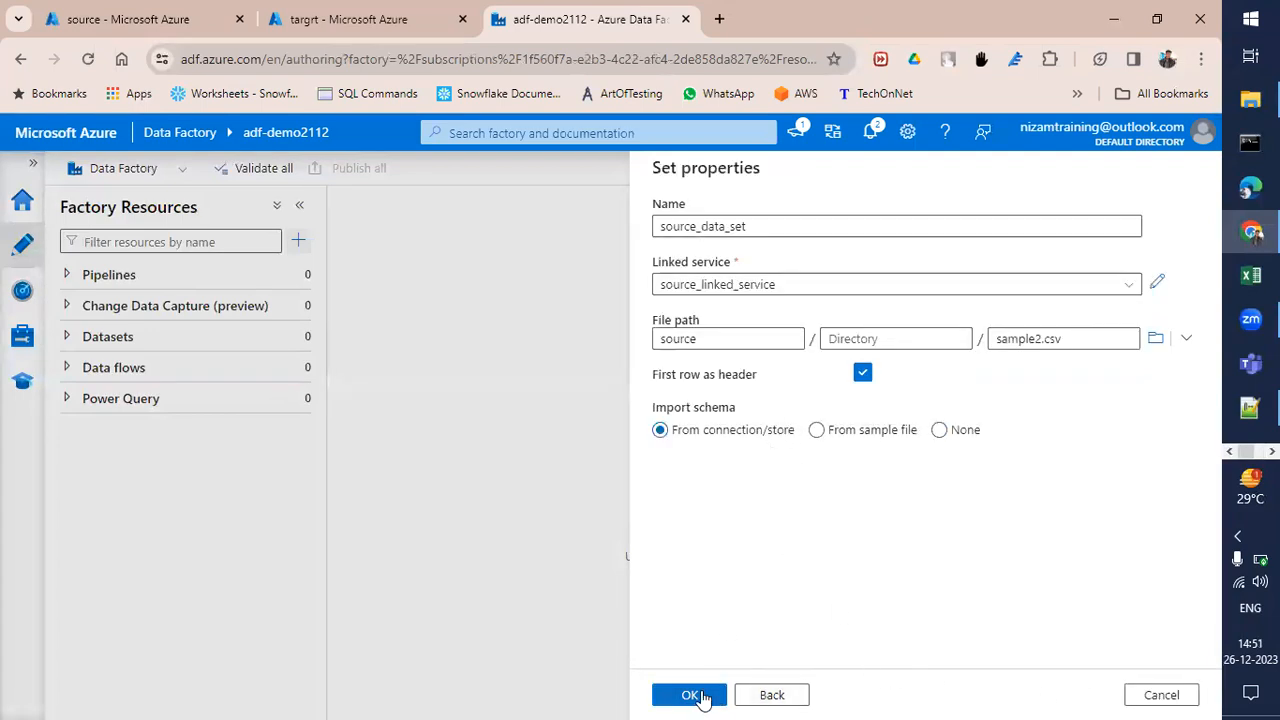
click(676, 696)
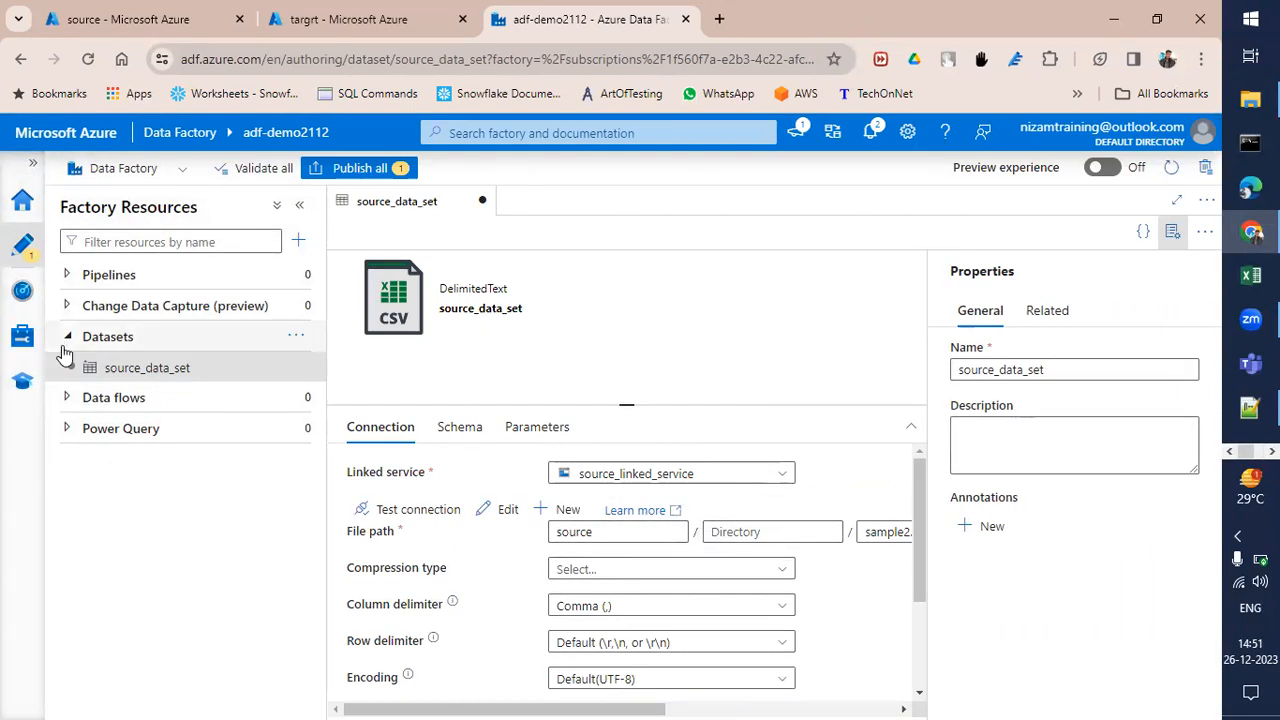
Start a new Azure Data Lake Storage Gen2 linked service in the factory's management area and name it target_linked_service
click(22, 335)
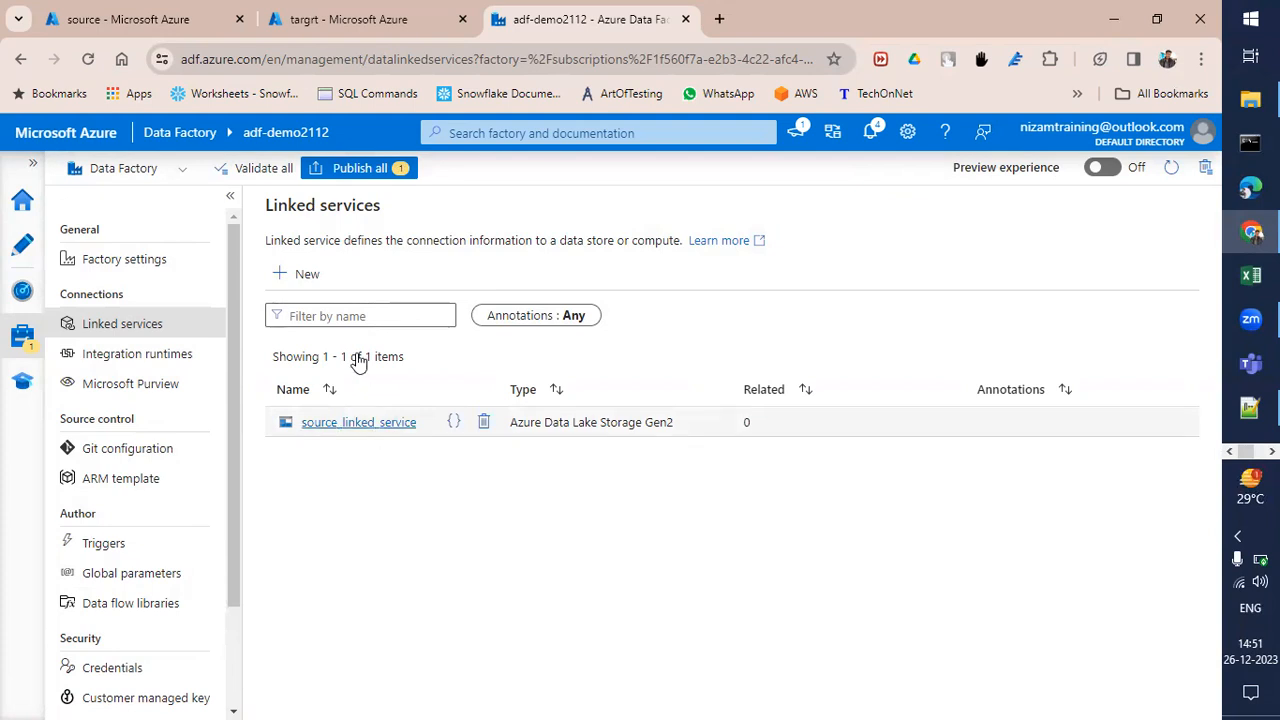
click(307, 276)
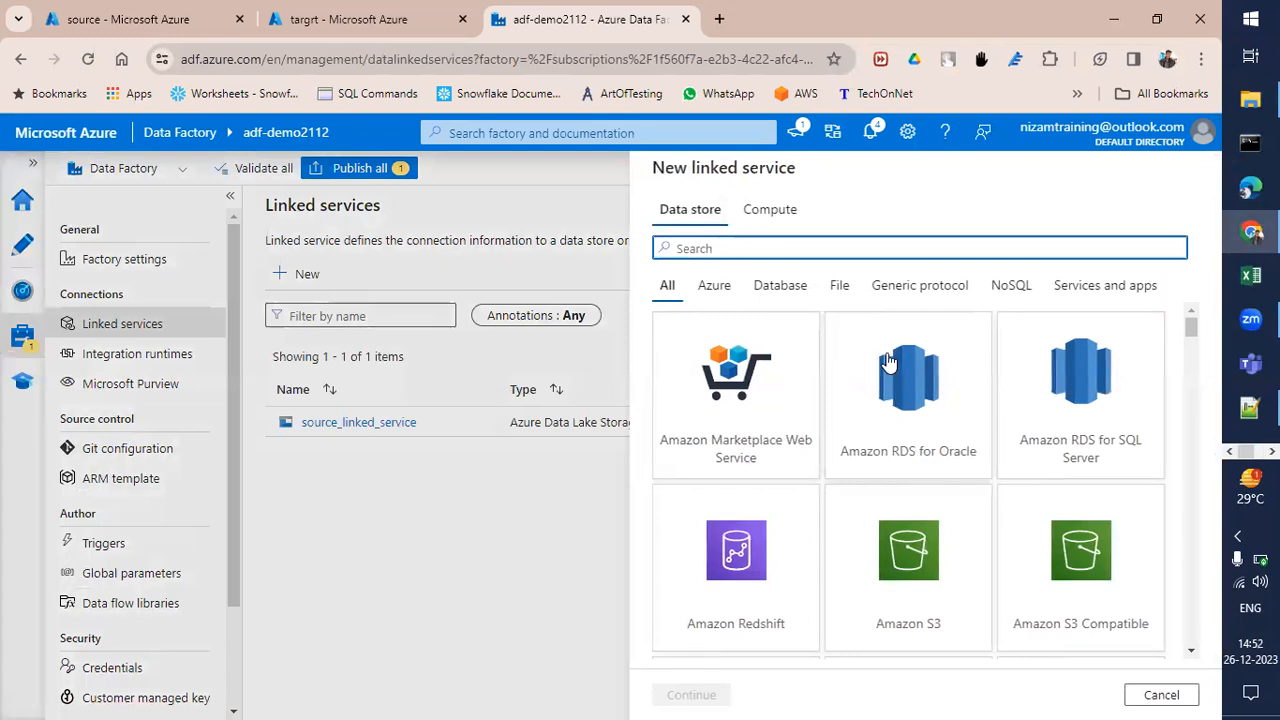
text(data)
click(1028, 372)
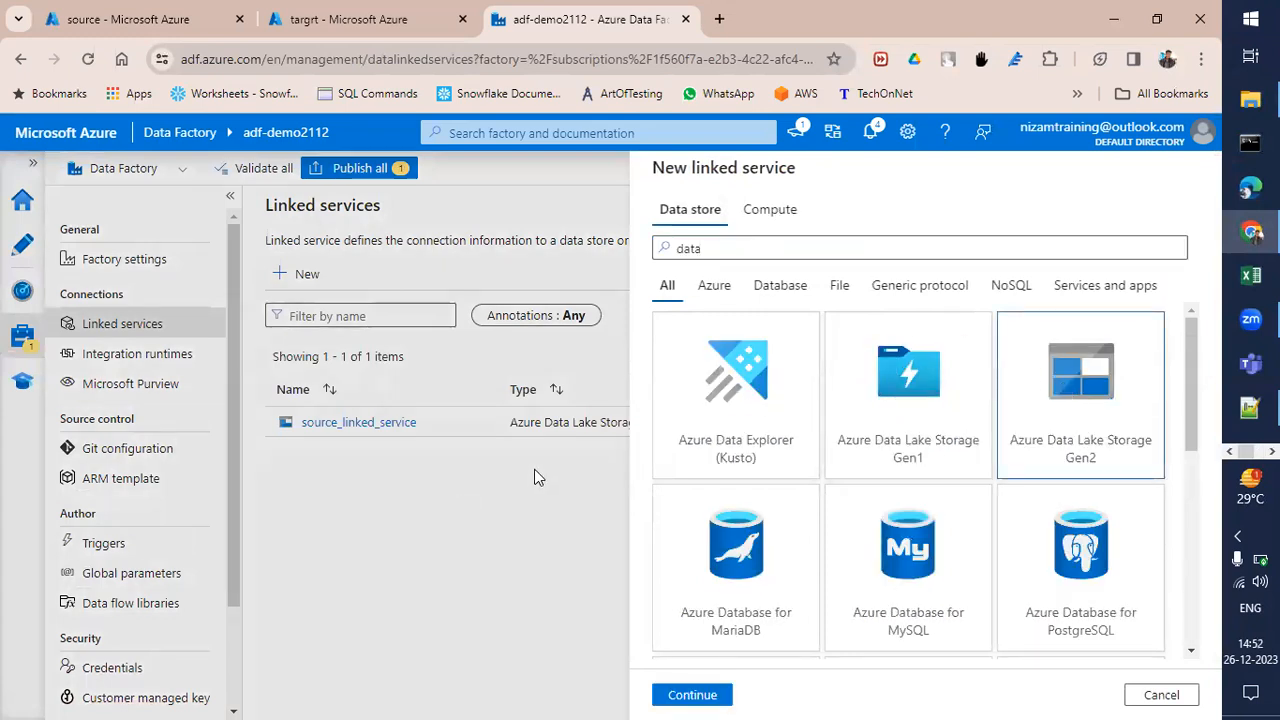
click(698, 692)
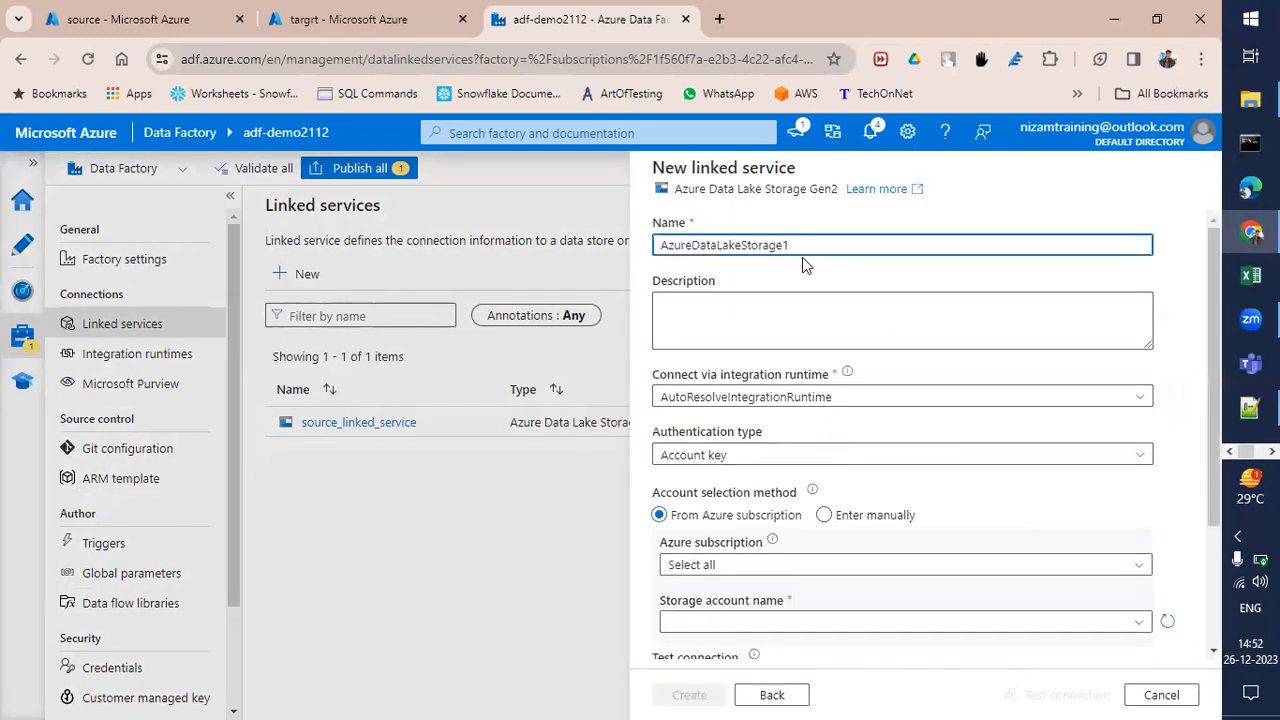
text(target_linked_service)
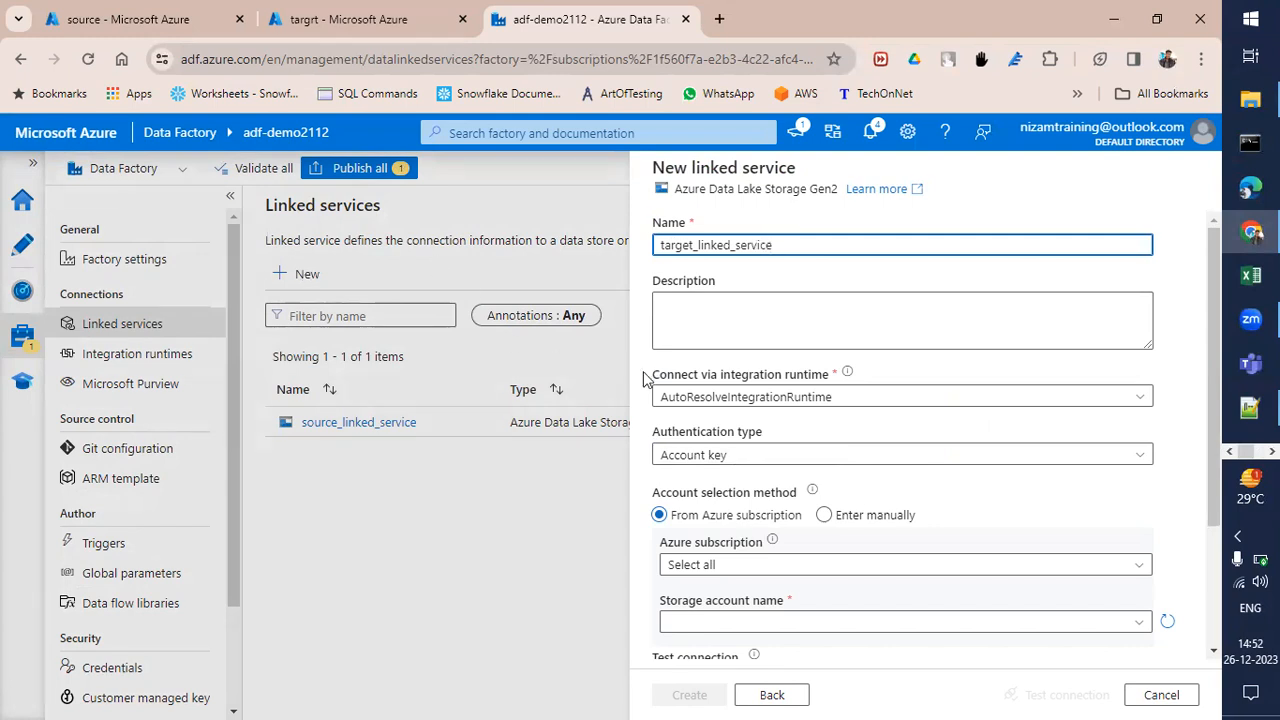
Select the Free Trial subscription and target241223 storage account for target_linked_service, test the connection, and create it
scroll(720, 430, down, 2)
click(726, 397)
click(722, 445)
click(705, 446)
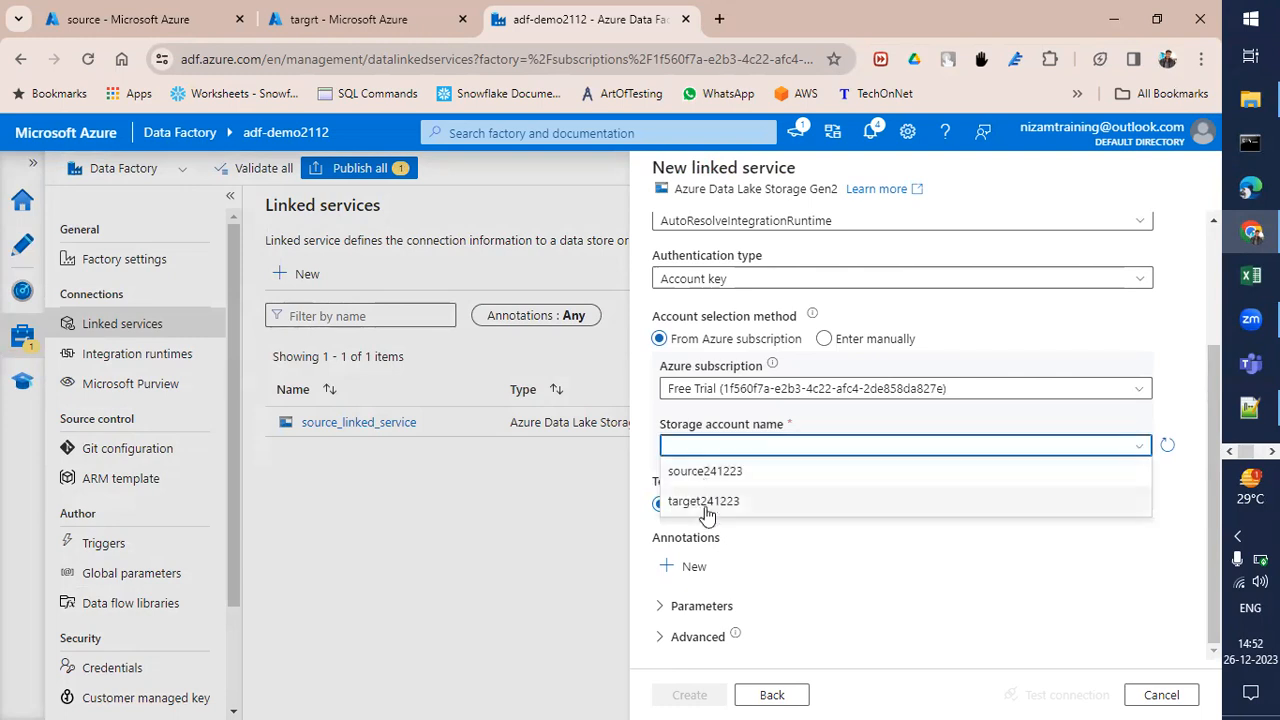
click(705, 503)
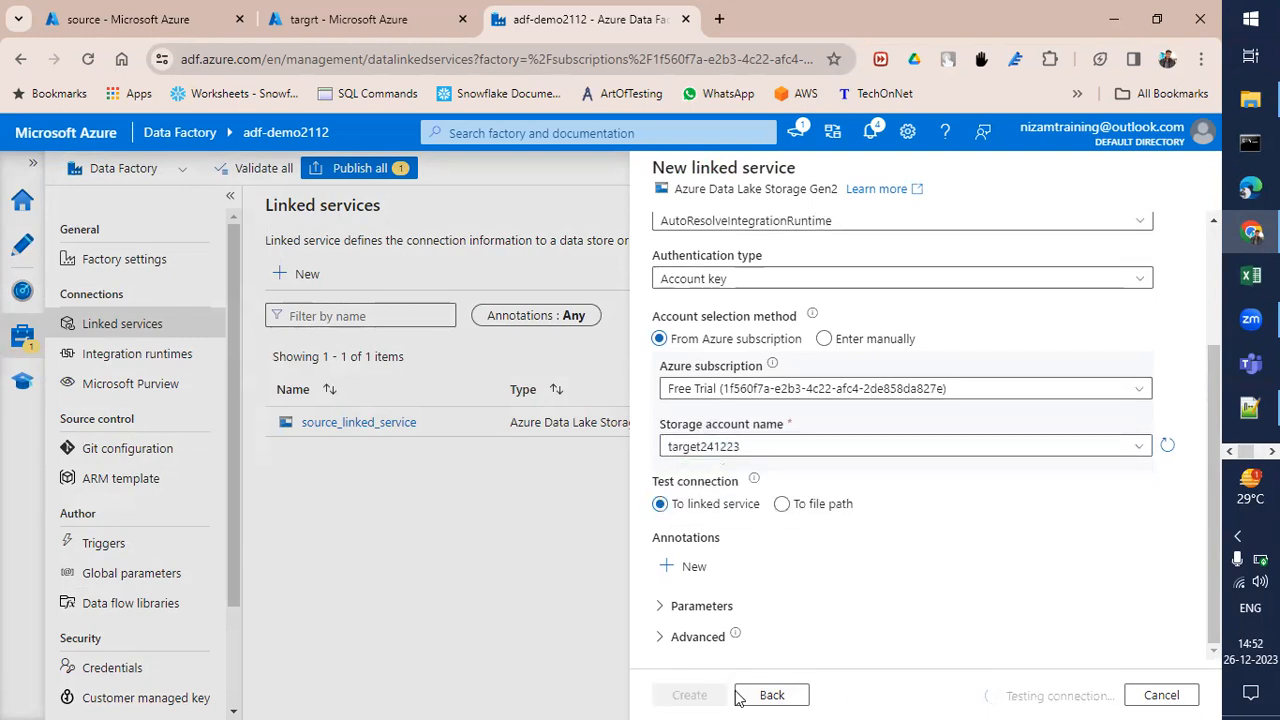
click(705, 694)
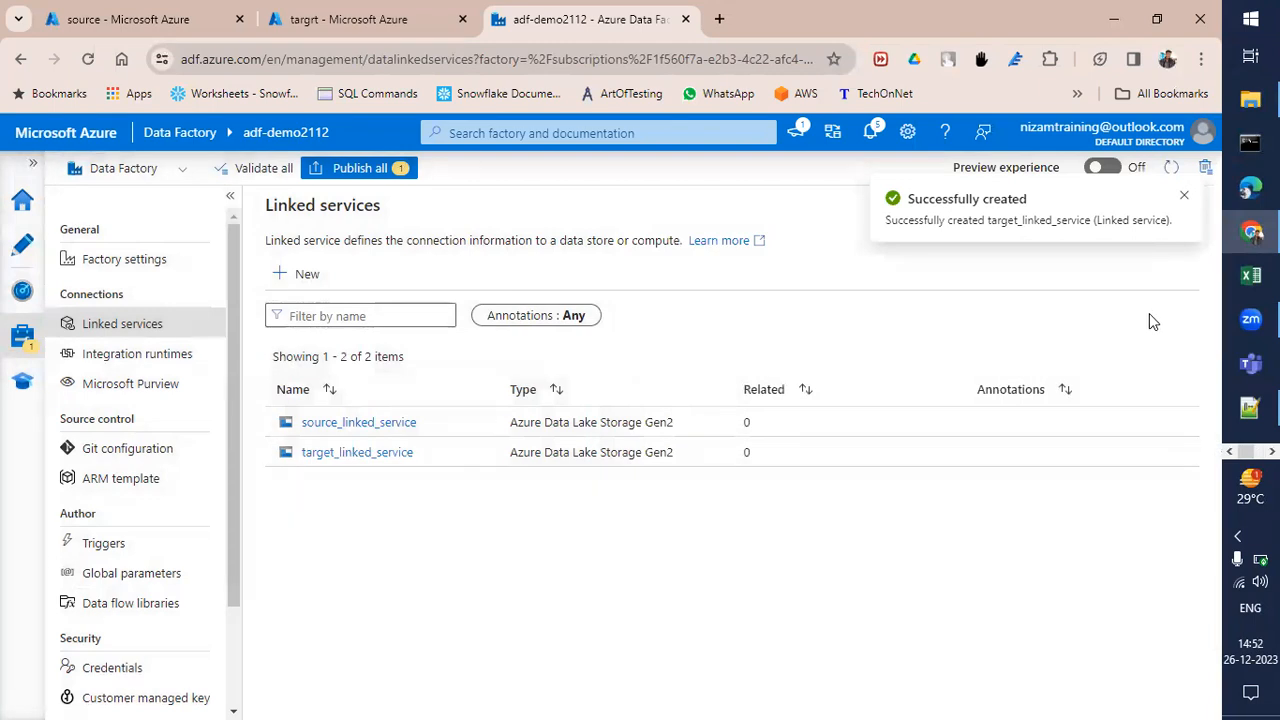
Switch to the Paint drawing to review the data factory component outline
click(1272, 452)
click(1272, 452)
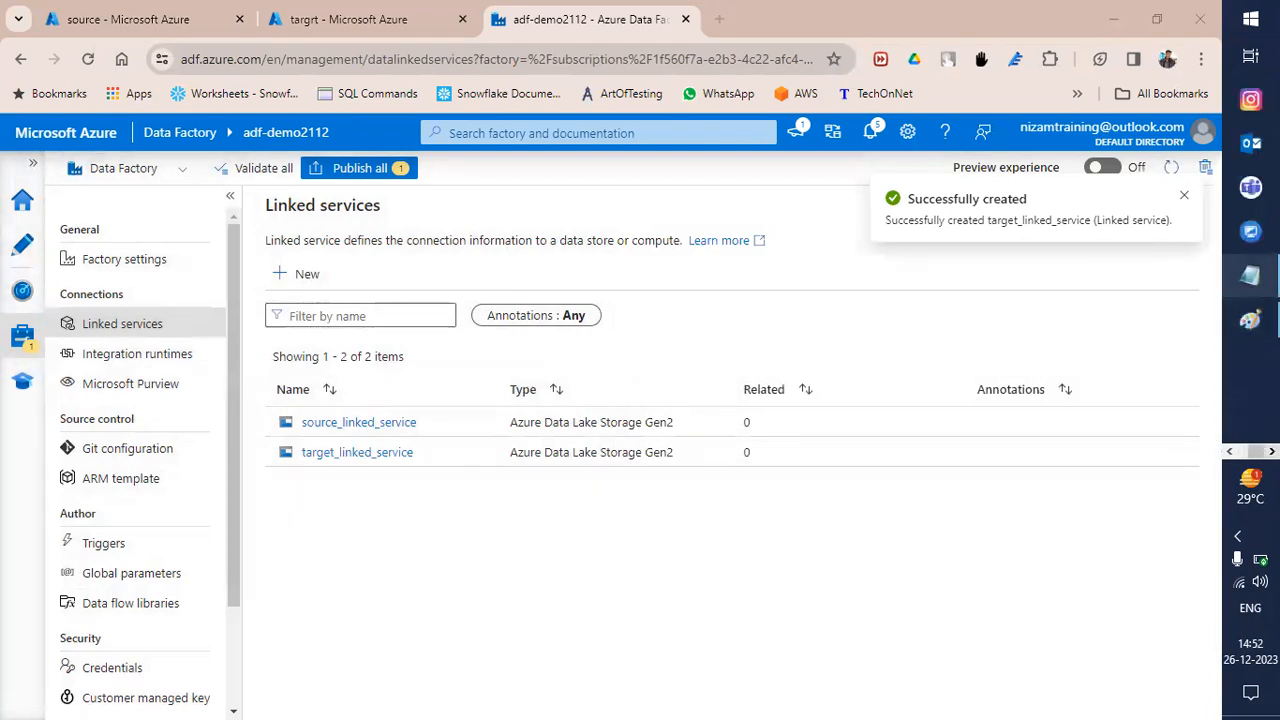
click(1250, 320)
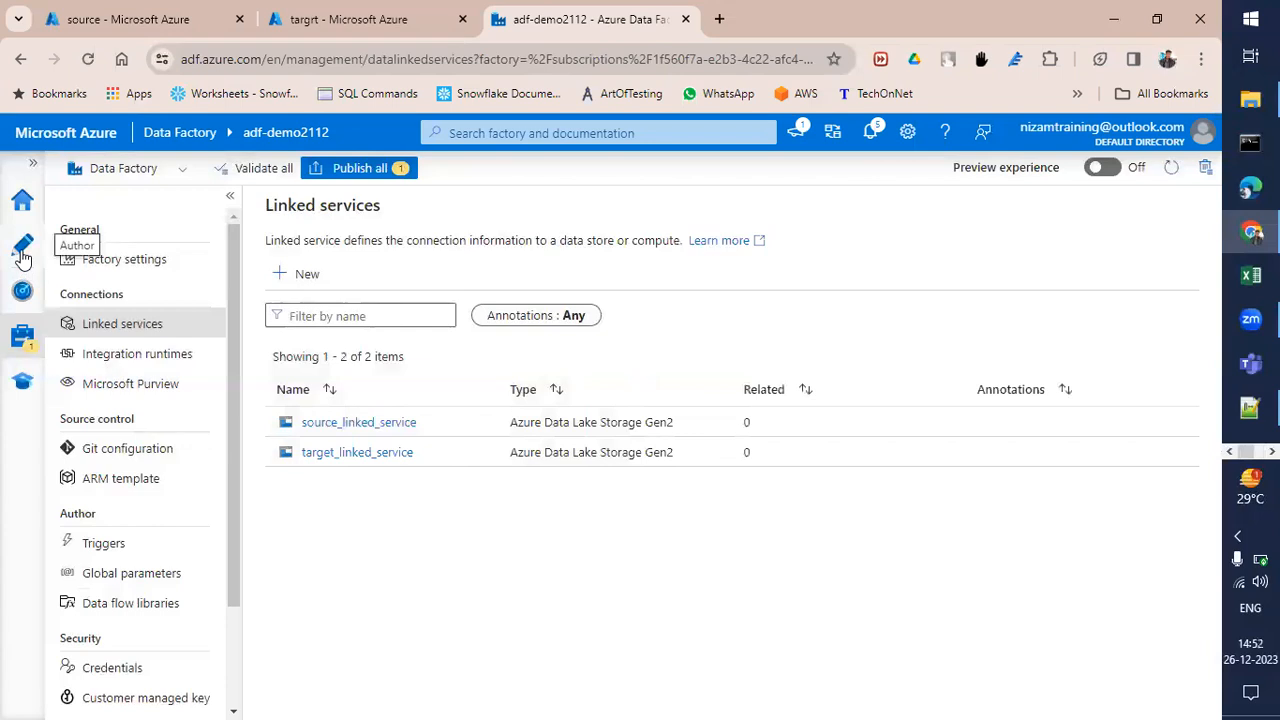
Start a new Azure Data Lake Storage Gen2 dataset in the factory's authoring area and choose the DelimitedText format
click(24, 250)
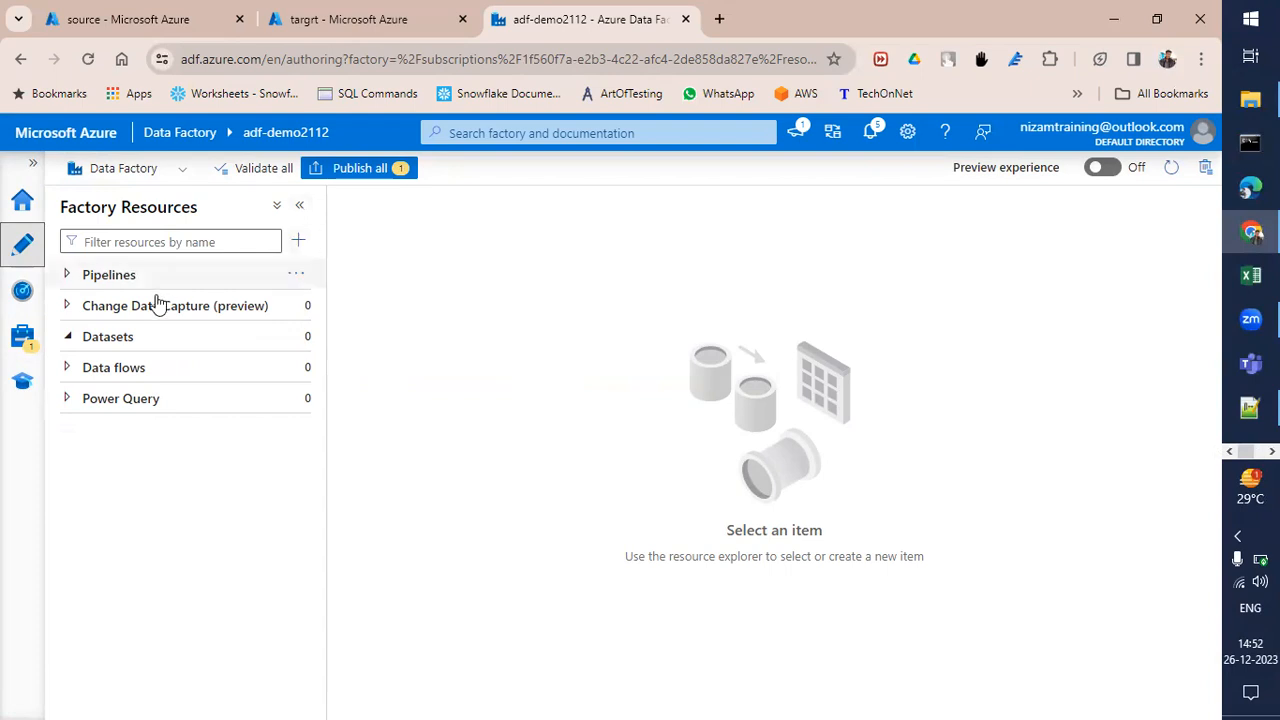
click(69, 336)
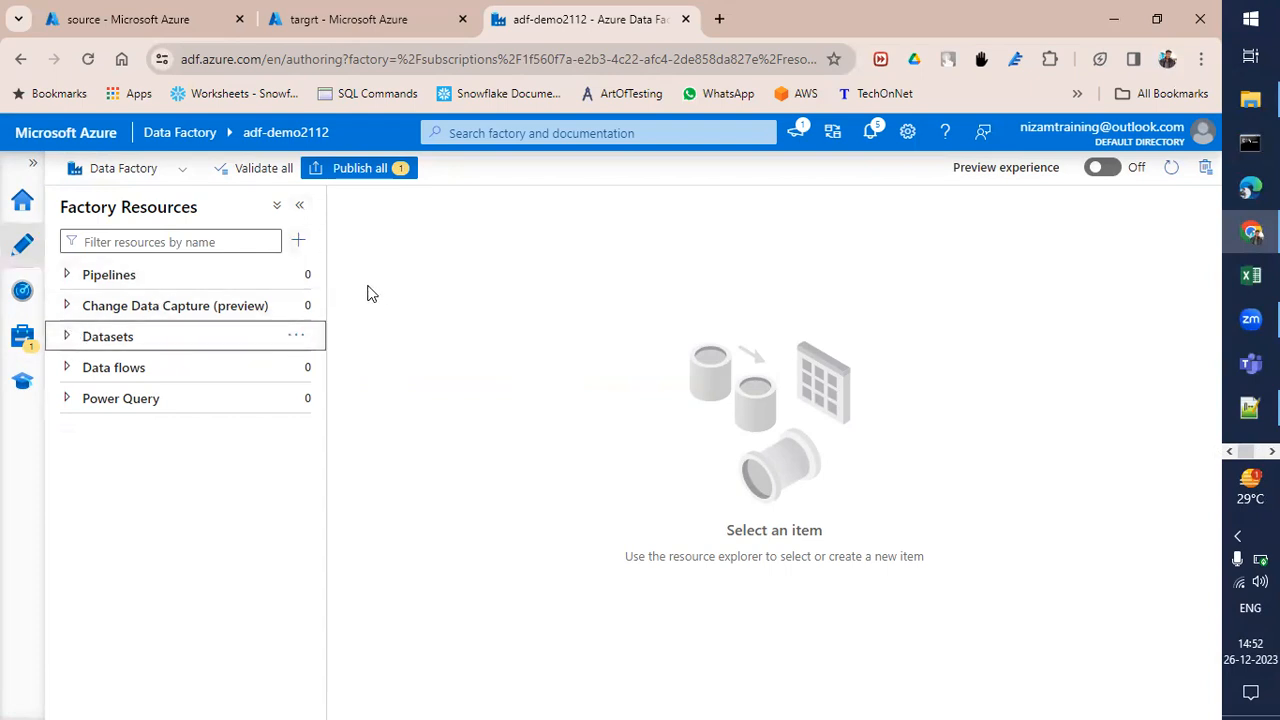
click(299, 241)
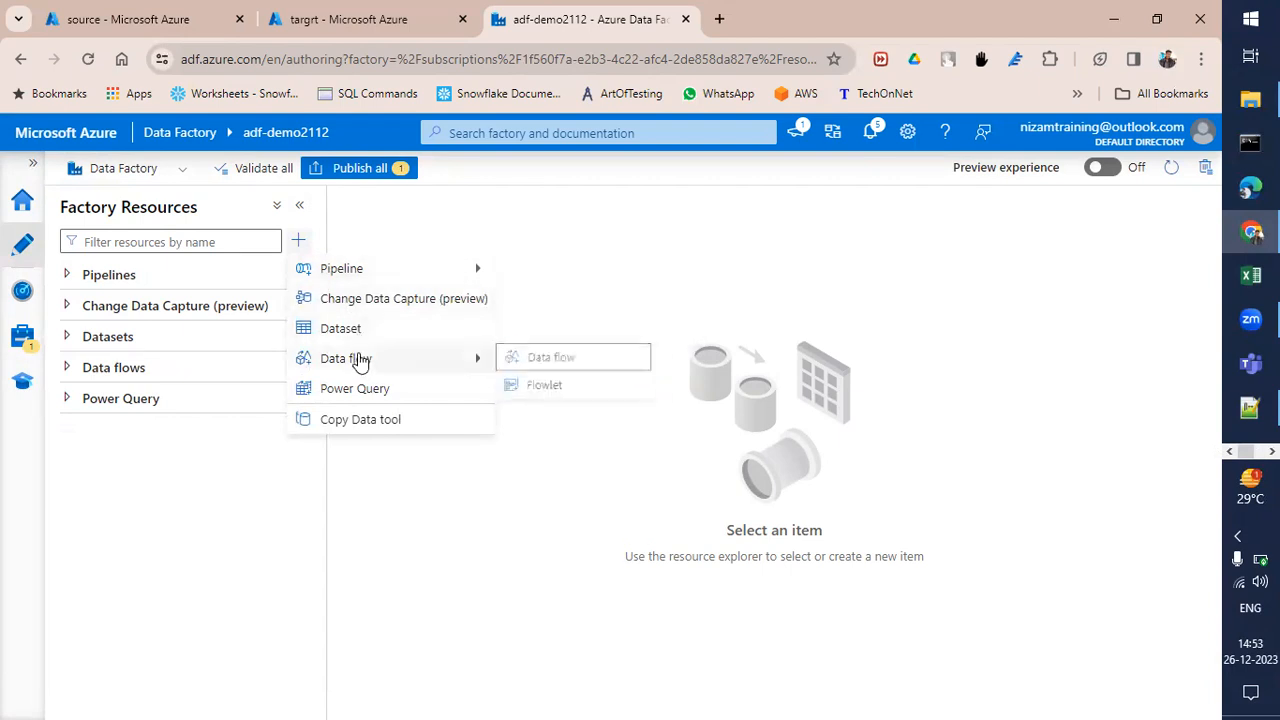
click(340, 328)
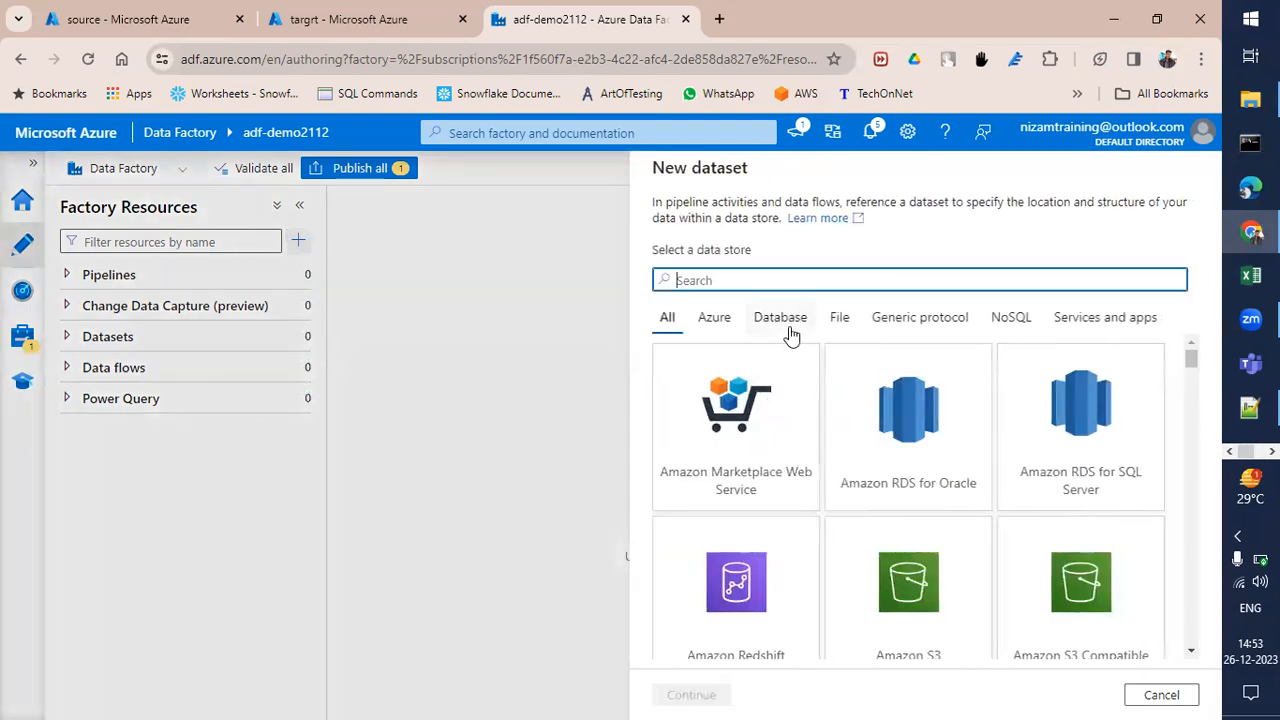
text(data)
click(1035, 415)
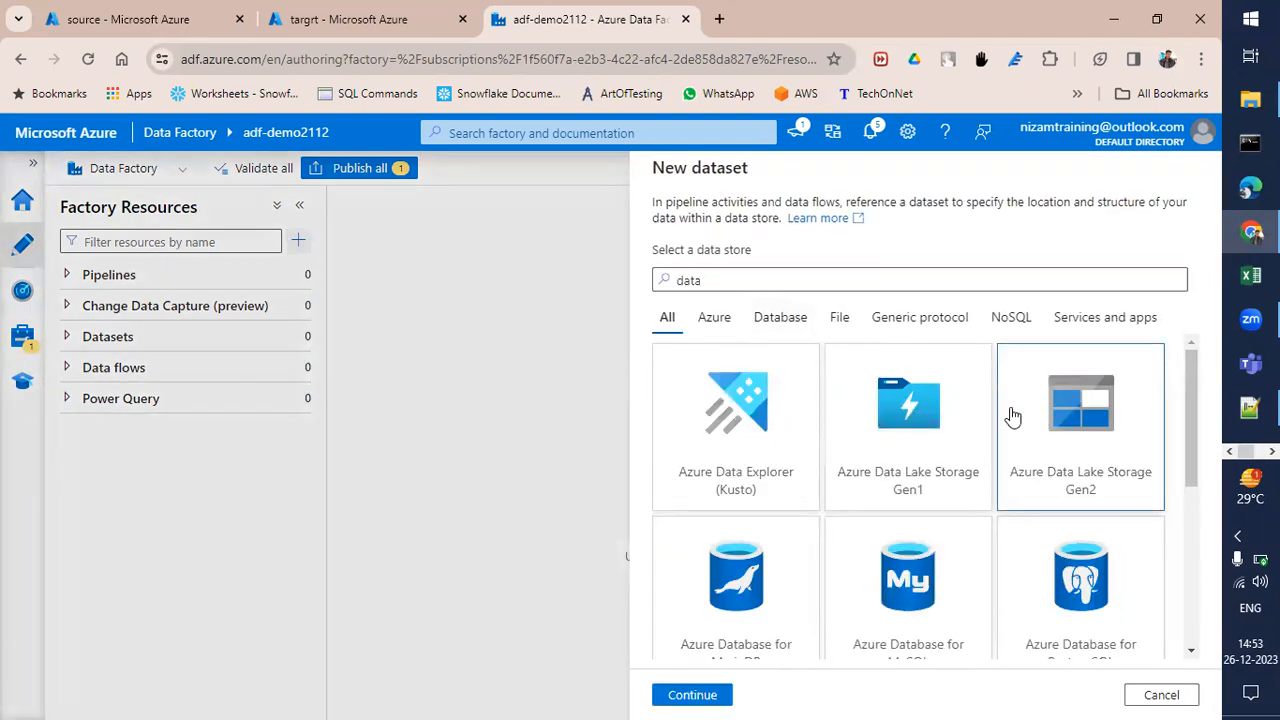
click(692, 694)
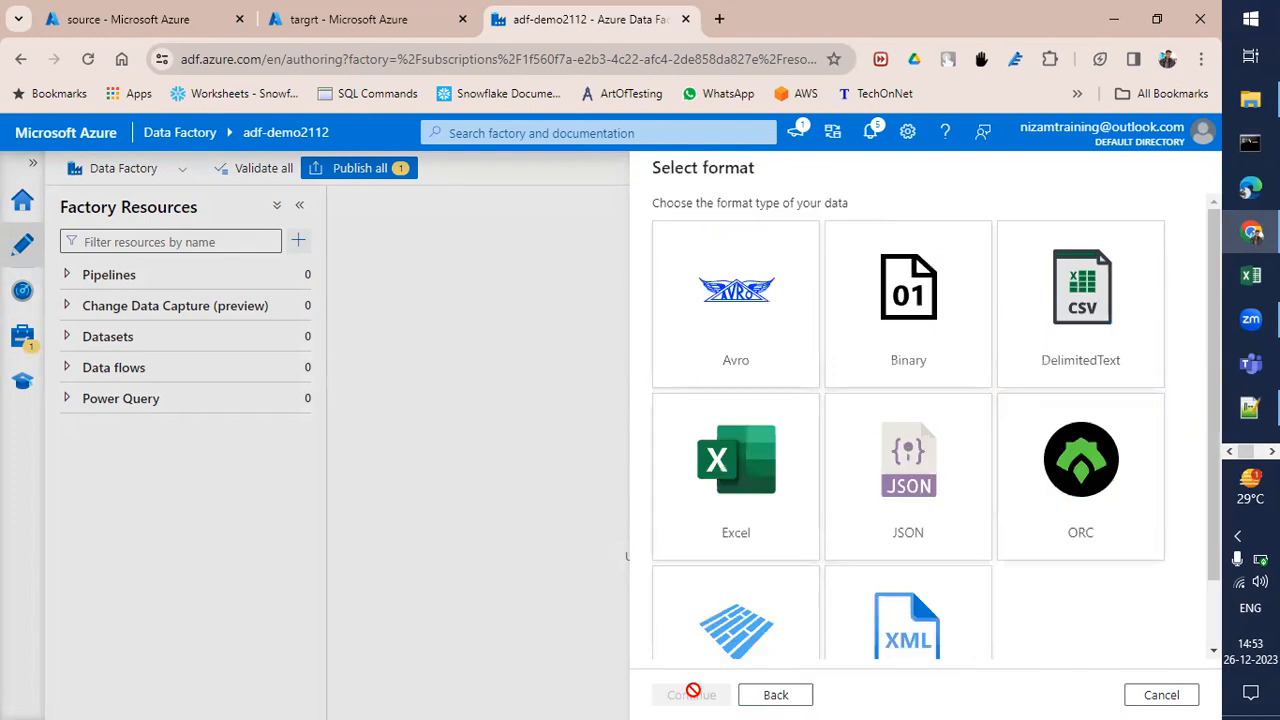
click(1087, 300)
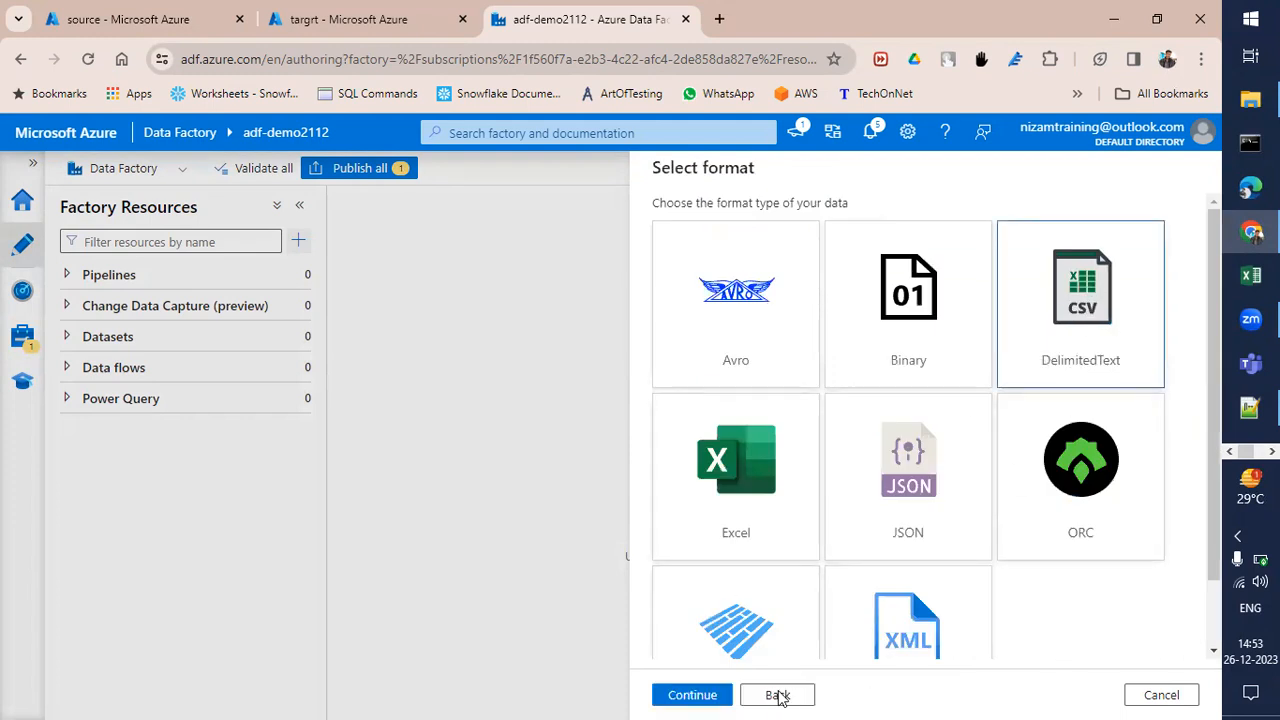
click(680, 697)
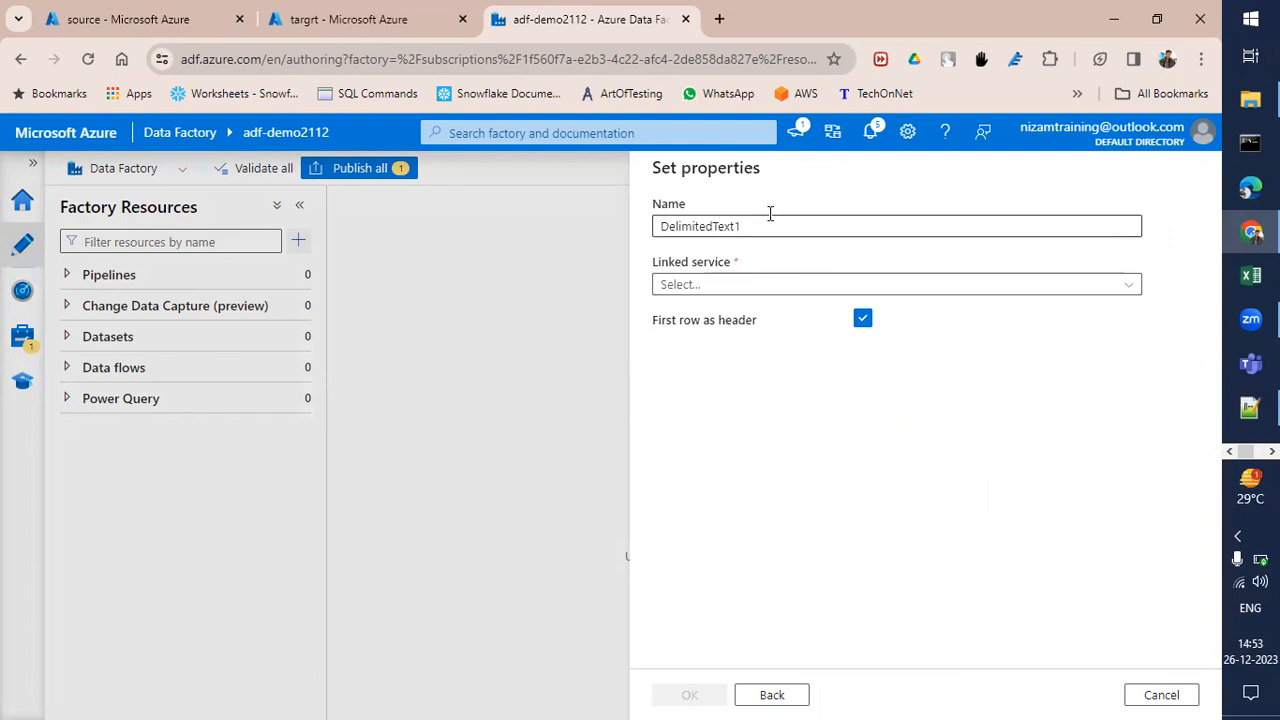
Name the new dataset source_dataset and assign source_linked_service as its linked service
drag(773, 220, 572, 218)
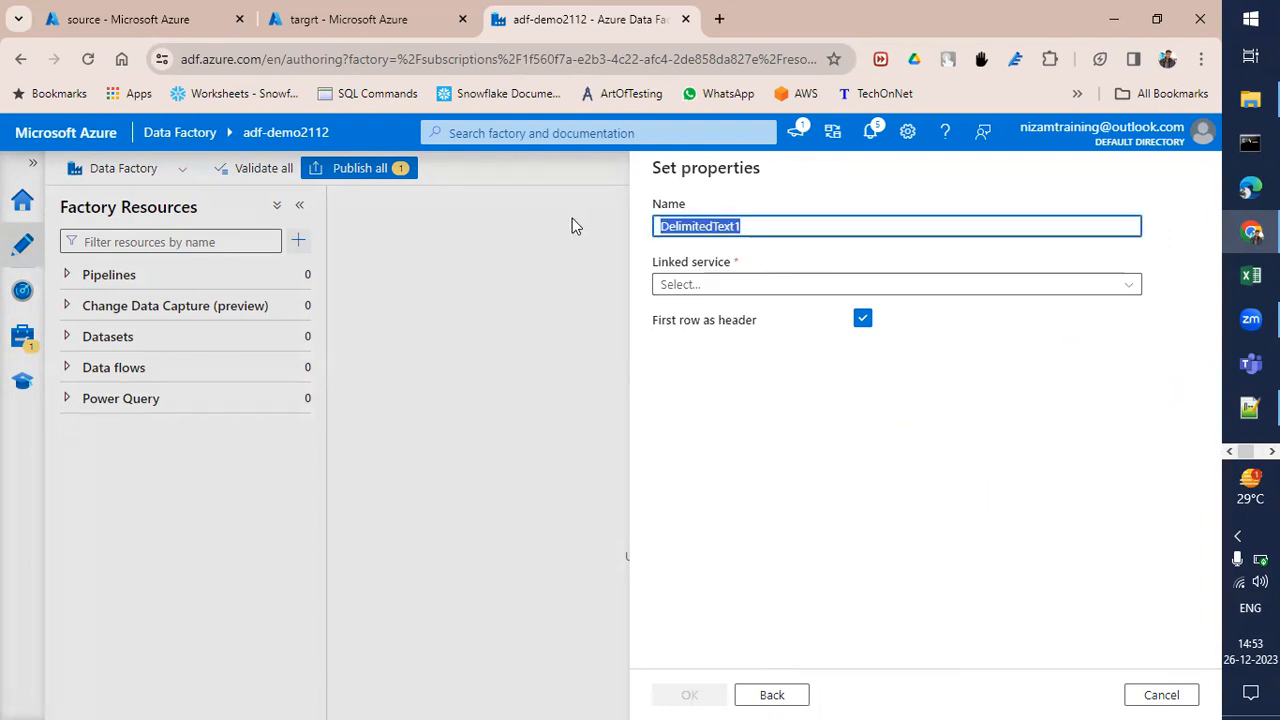
text(source_)
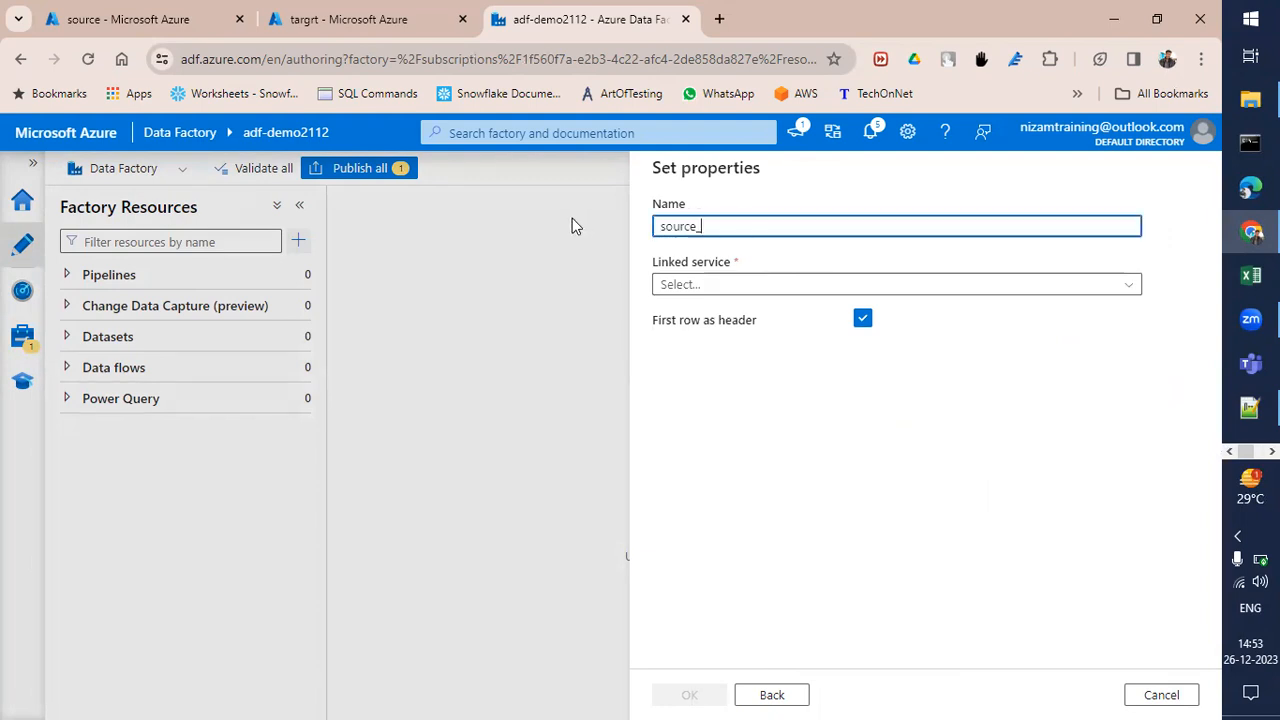
text(dataset)
click(740, 285)
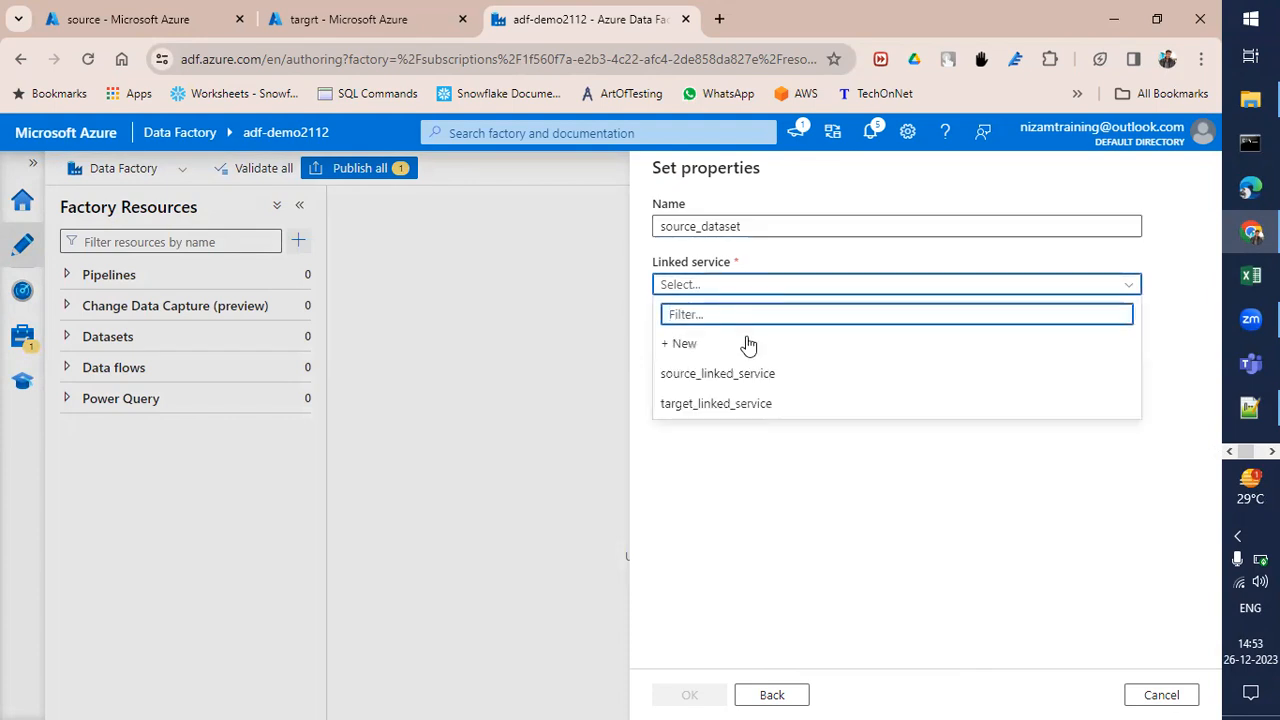
click(686, 375)
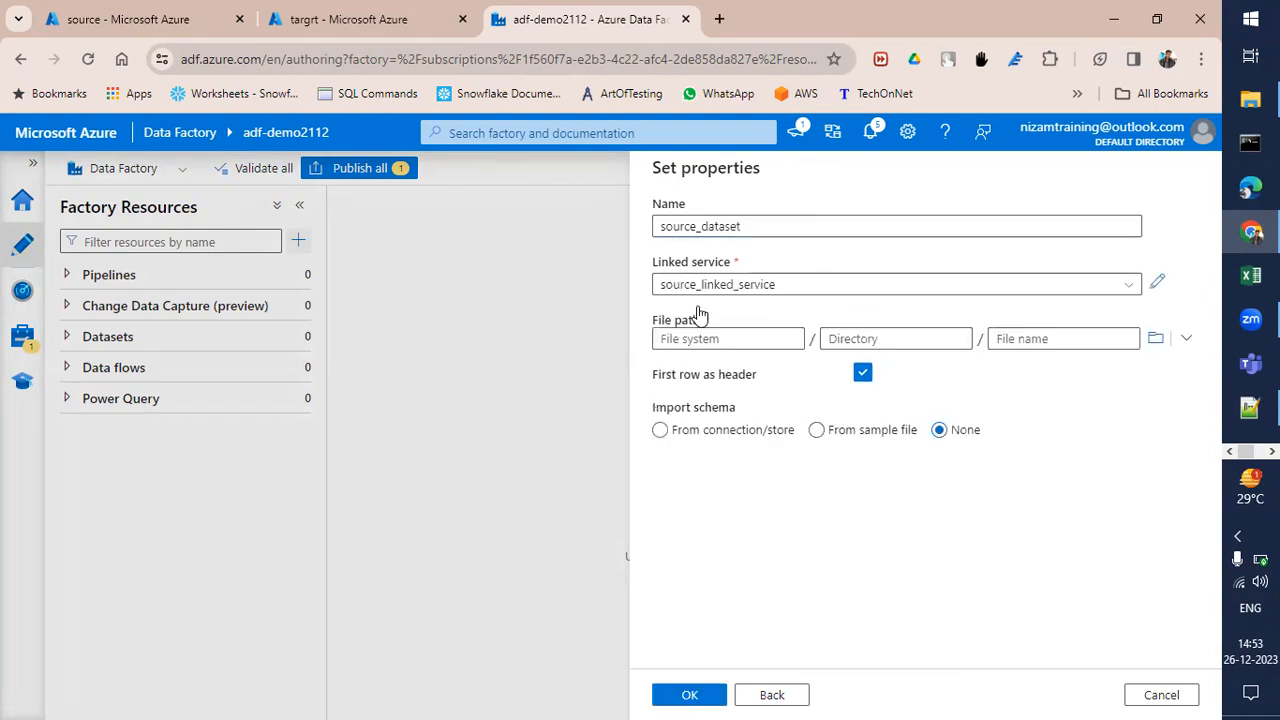
Set source_dataset's file path to sample2.csv in the source container and create the dataset
click(1154, 340)
double_click(700, 268)
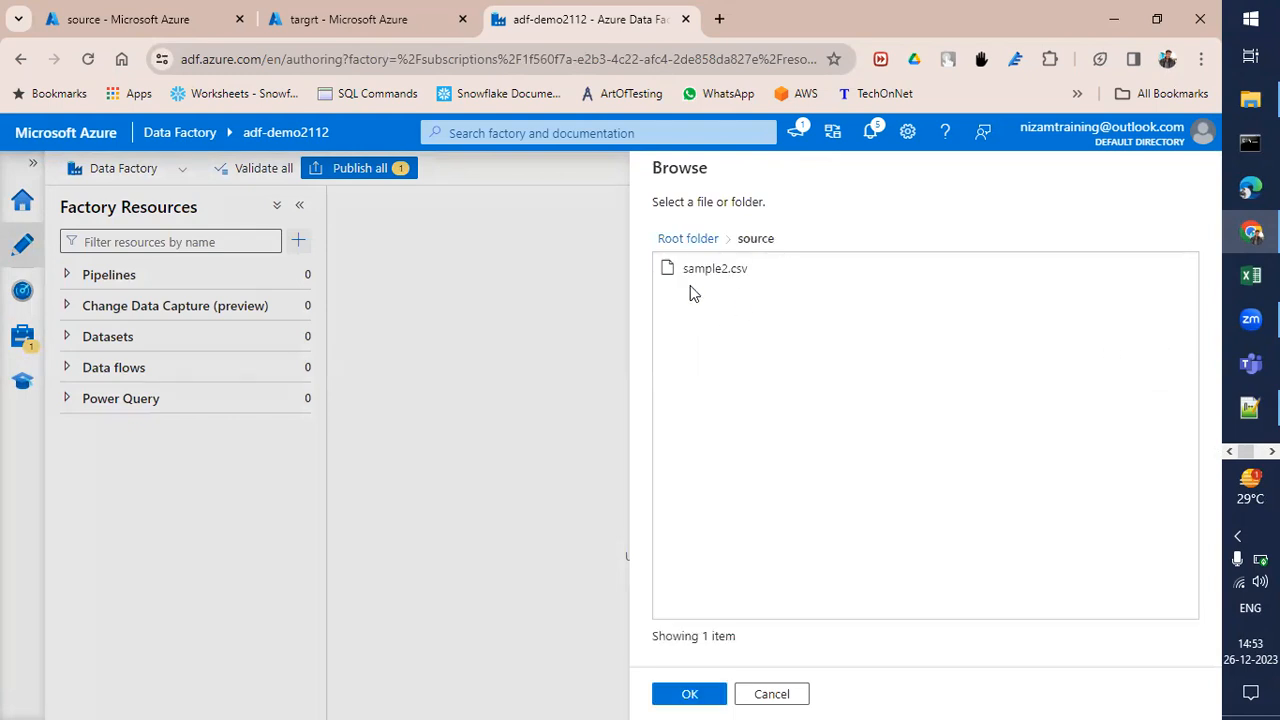
click(690, 695)
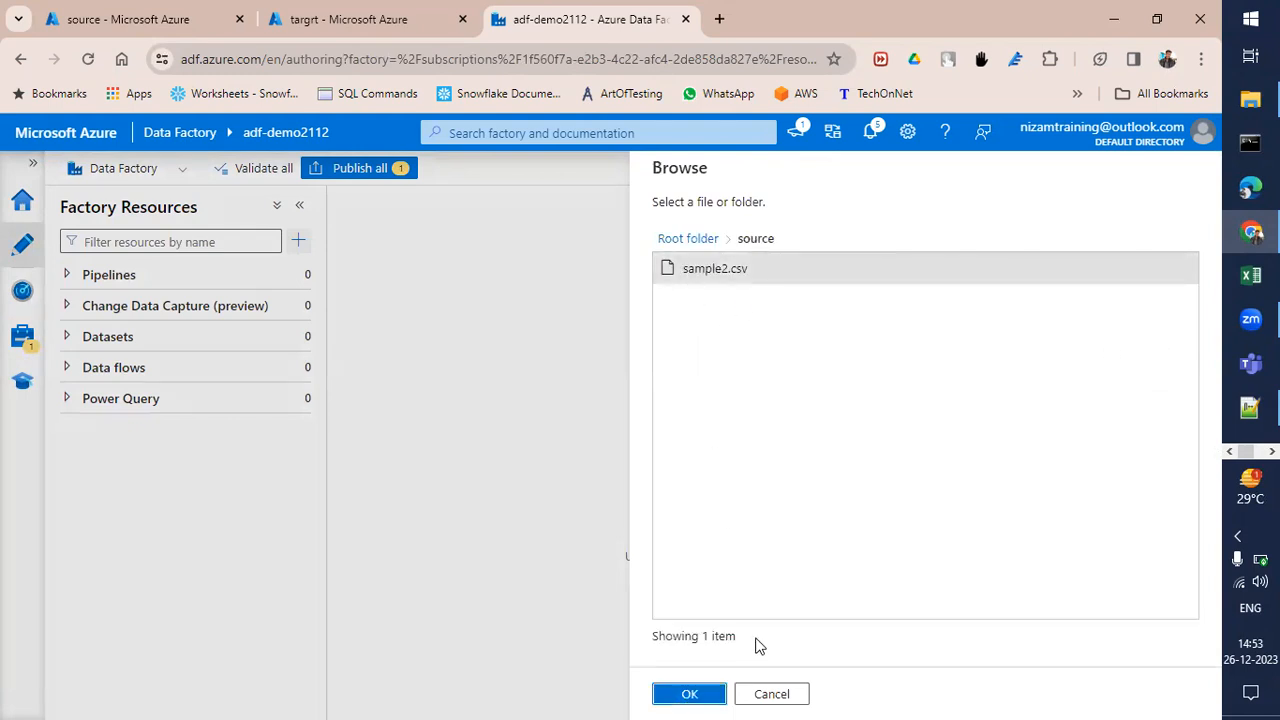
click(688, 695)
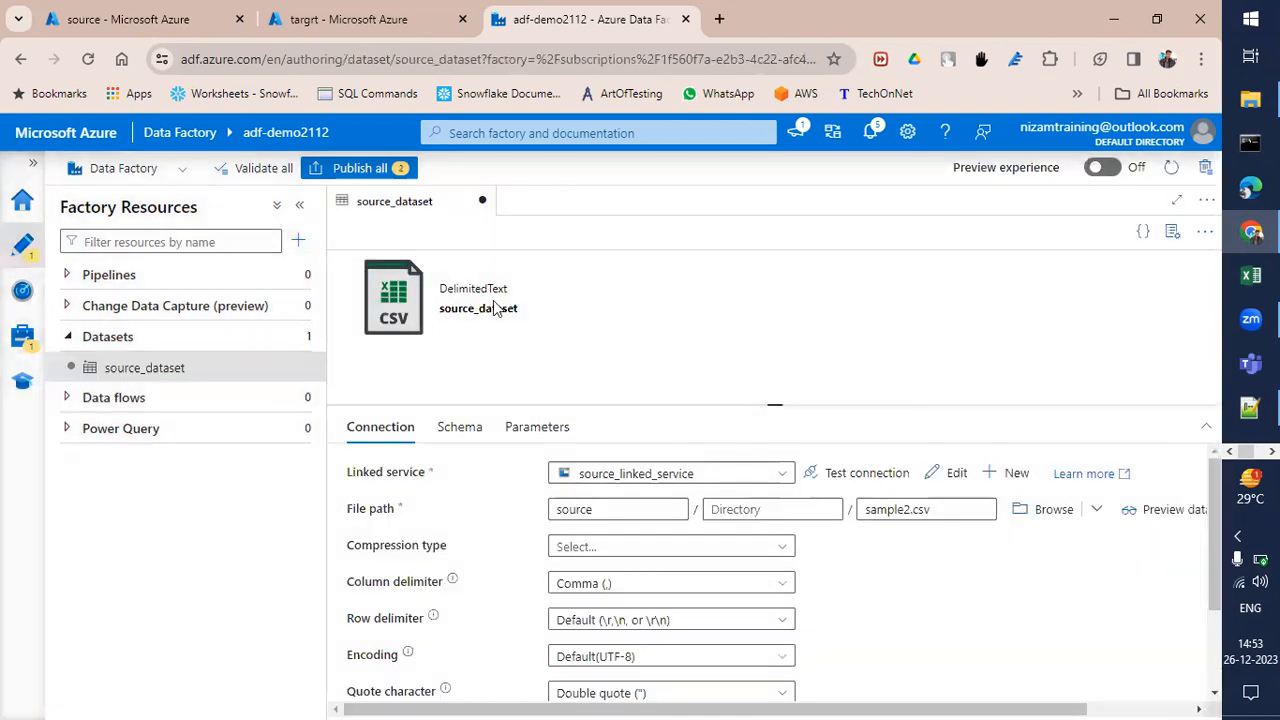
Start a second Azure Data Lake Storage Gen2 dataset and choose DelimitedText as its format
click(298, 240)
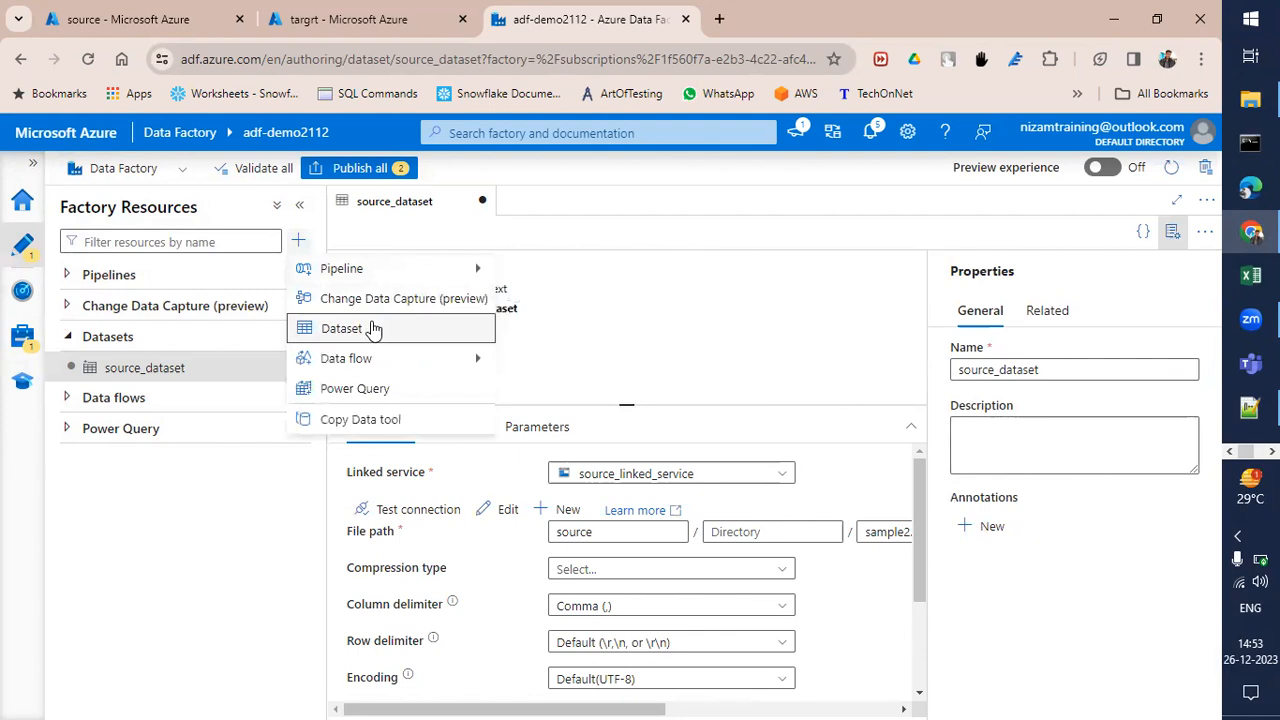
click(372, 328)
text(data)
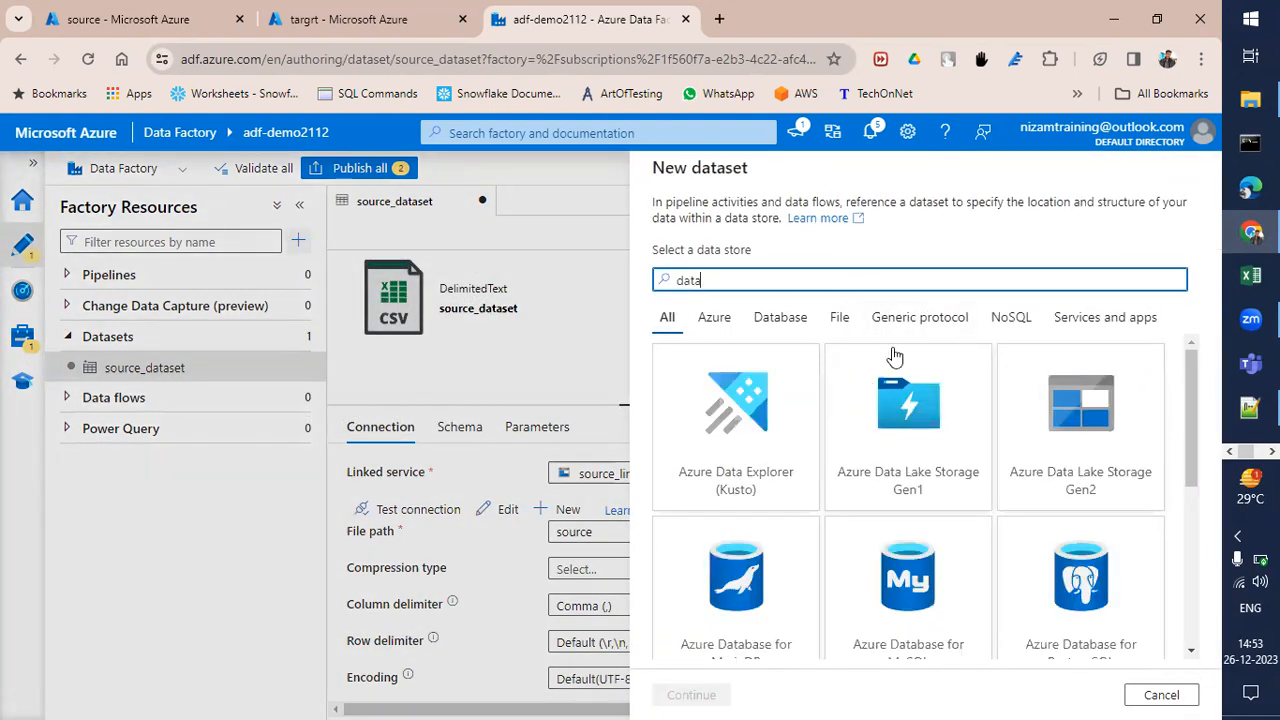
click(1066, 418)
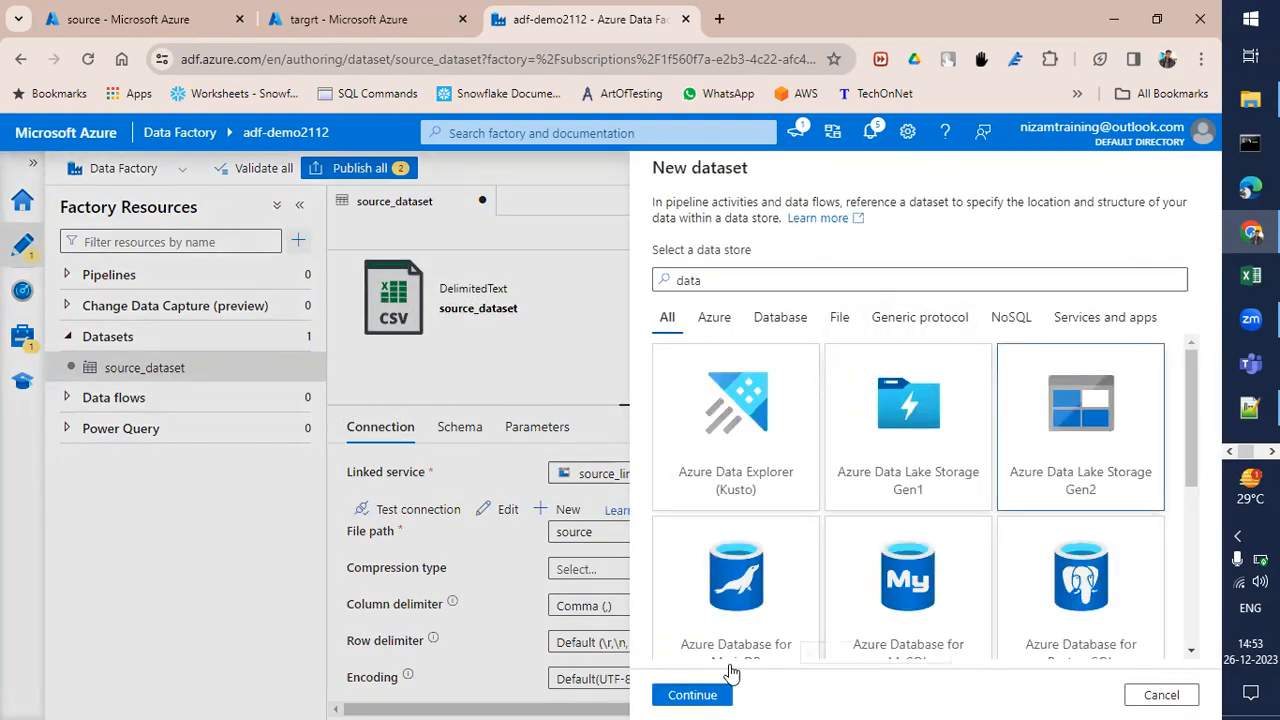
click(697, 697)
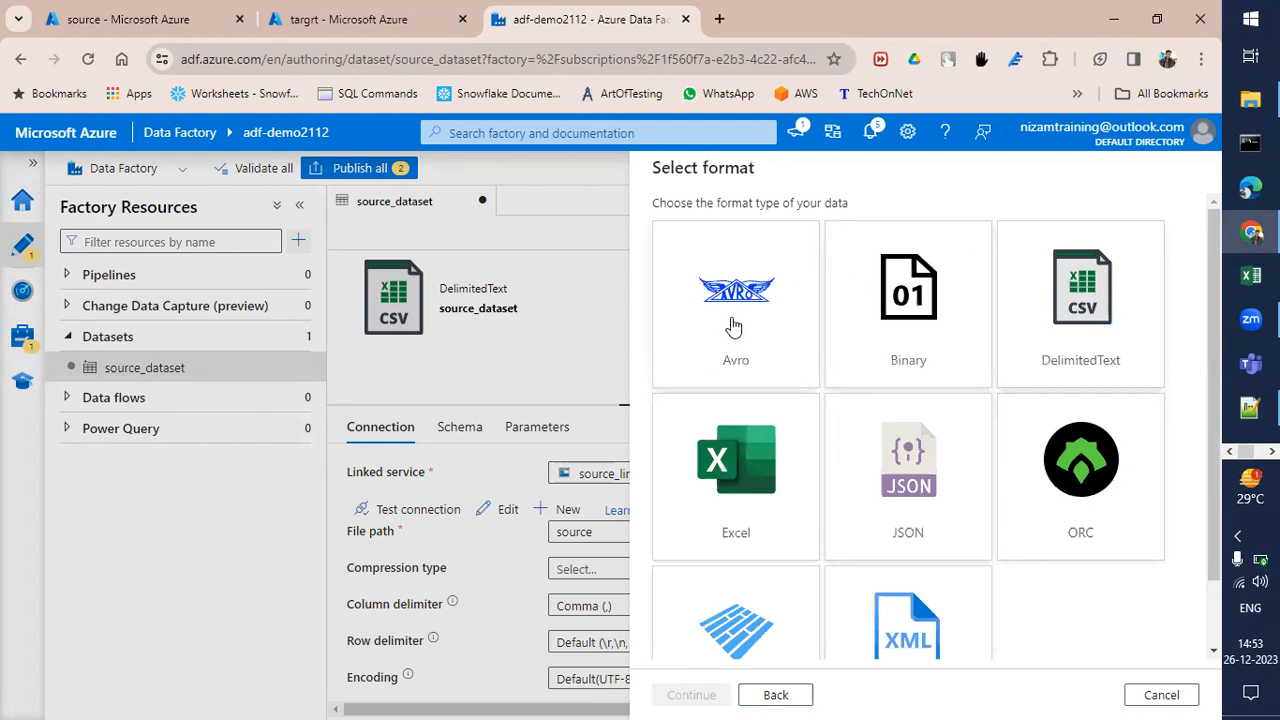
click(1073, 285)
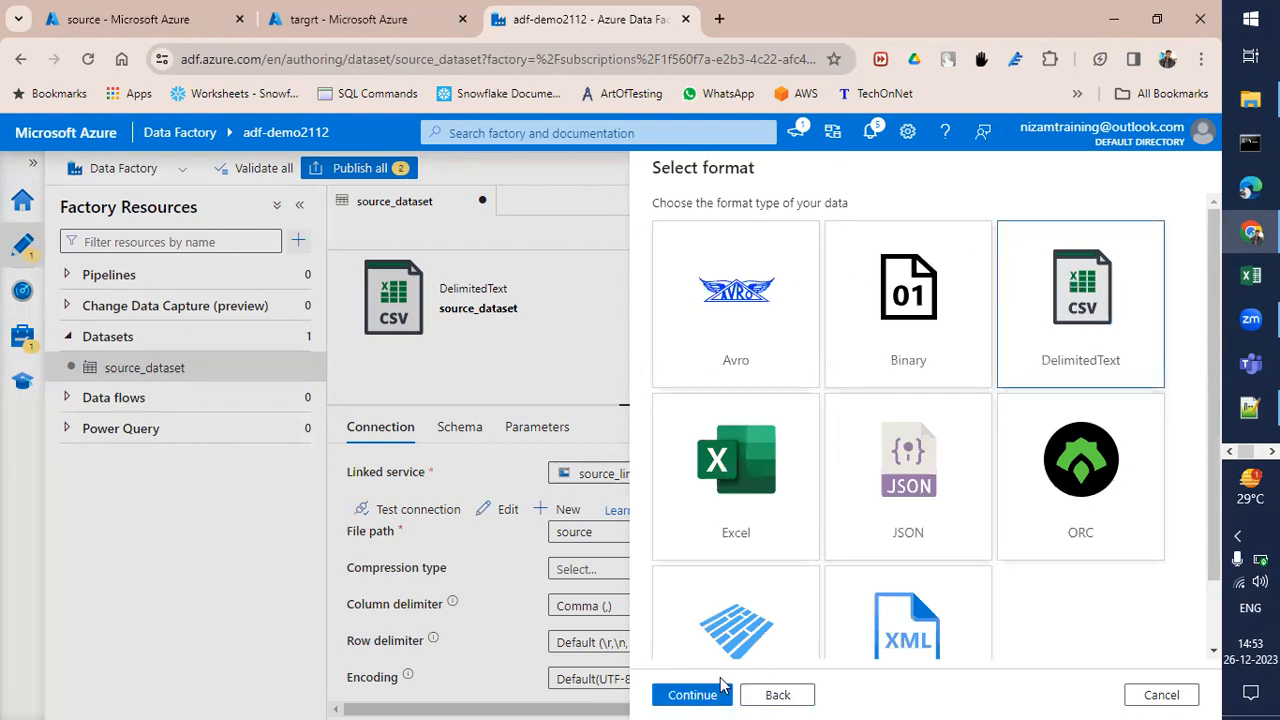
click(702, 692)
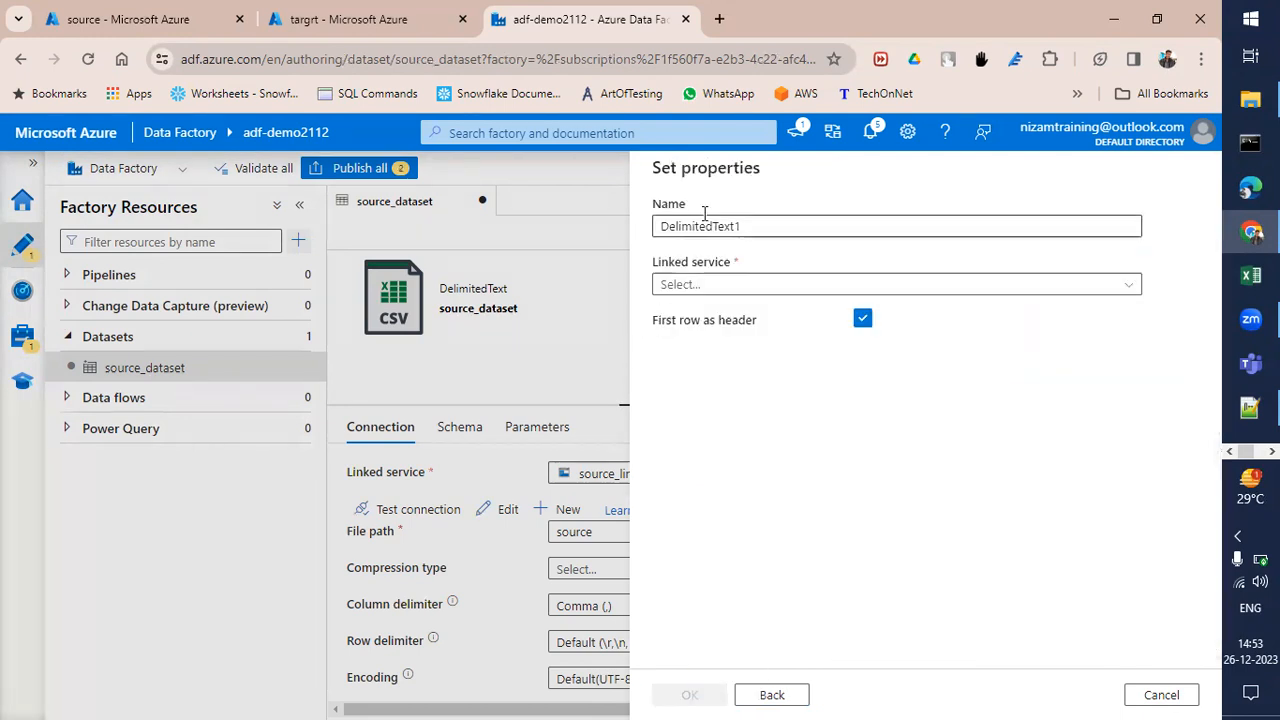
Name the second dataset target_dataset and assign target_linked_service as its linked service
double_click(766, 224)
text(target_dataset)
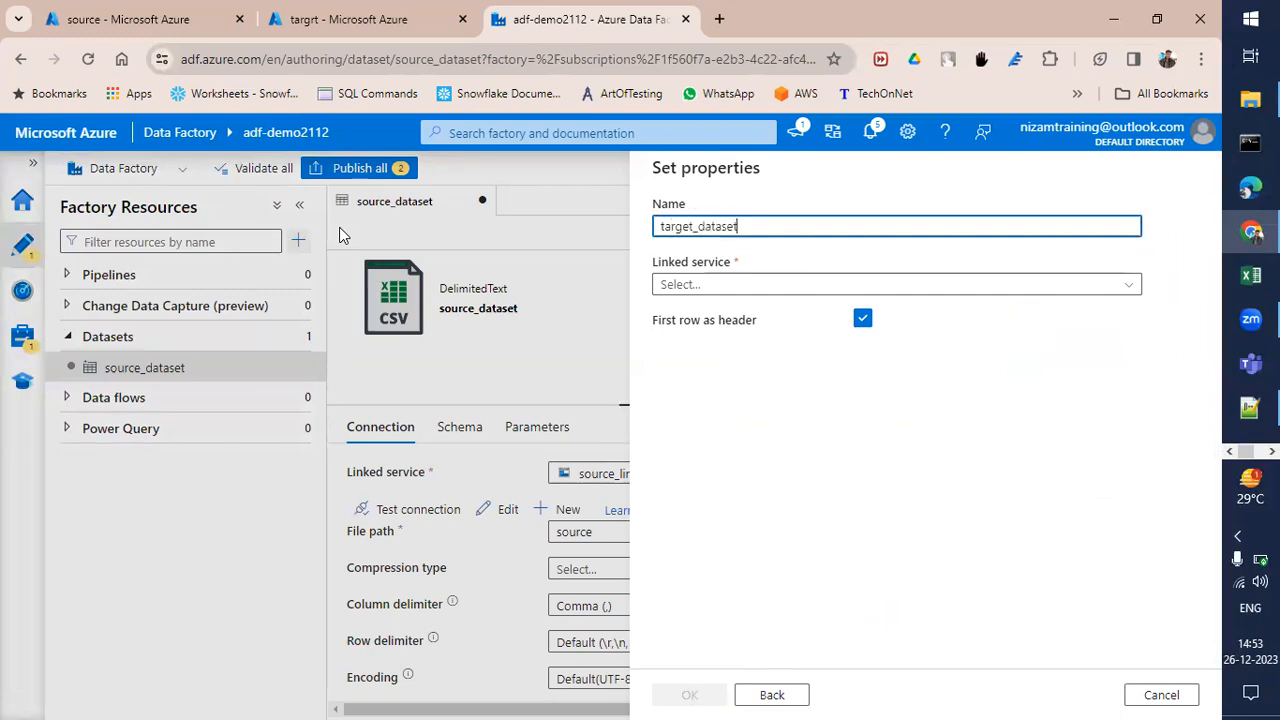
click(692, 284)
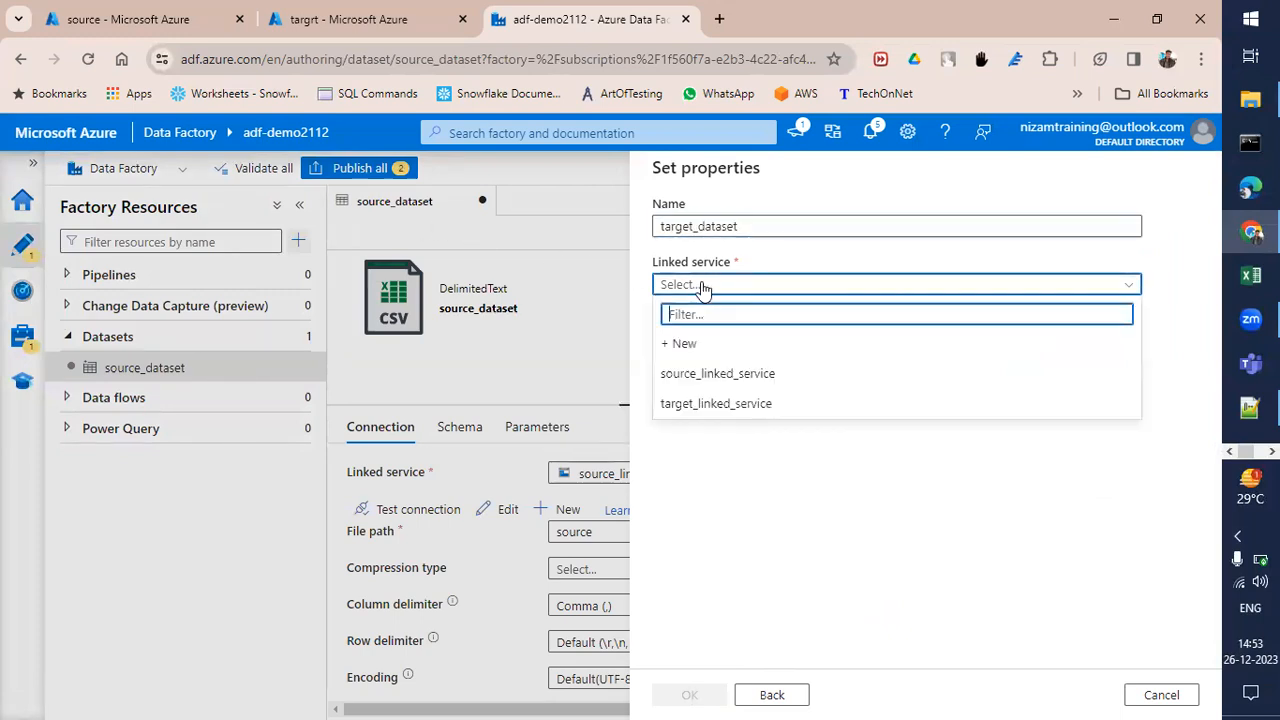
click(708, 403)
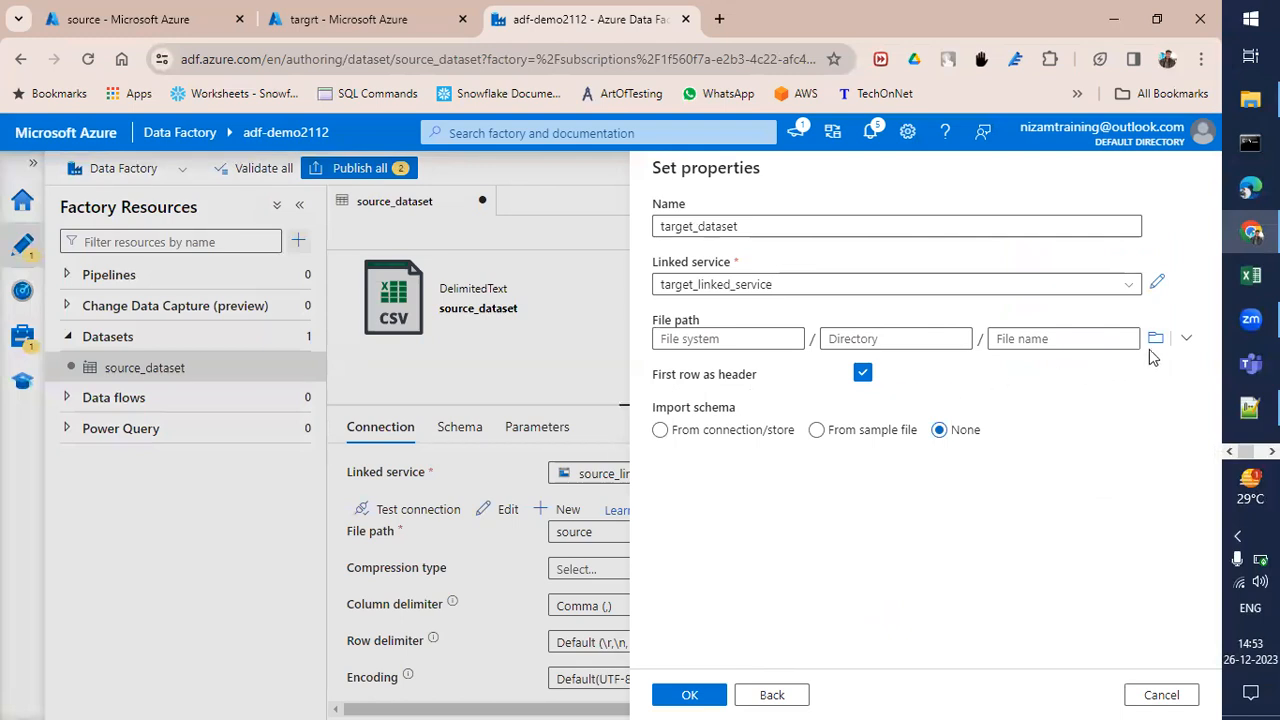
Set target_dataset's file path to the targrt container and create the dataset
click(1156, 340)
double_click(697, 272)
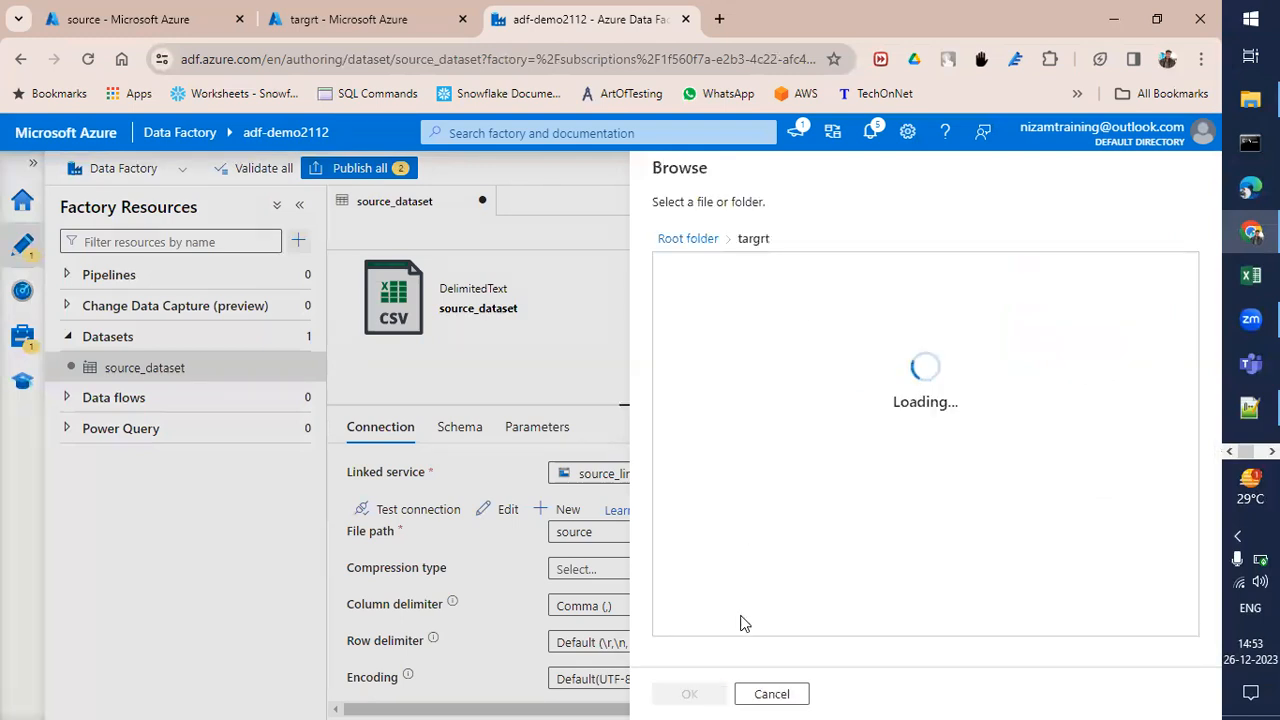
click(703, 695)
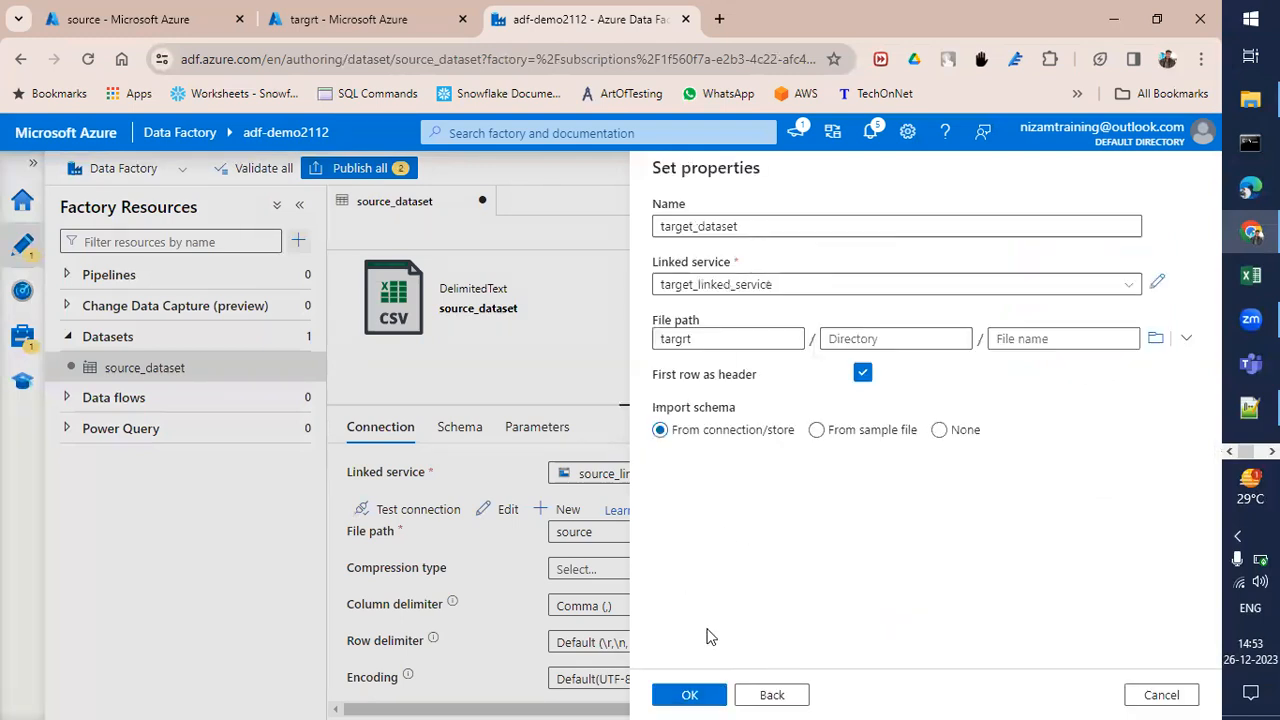
click(686, 697)
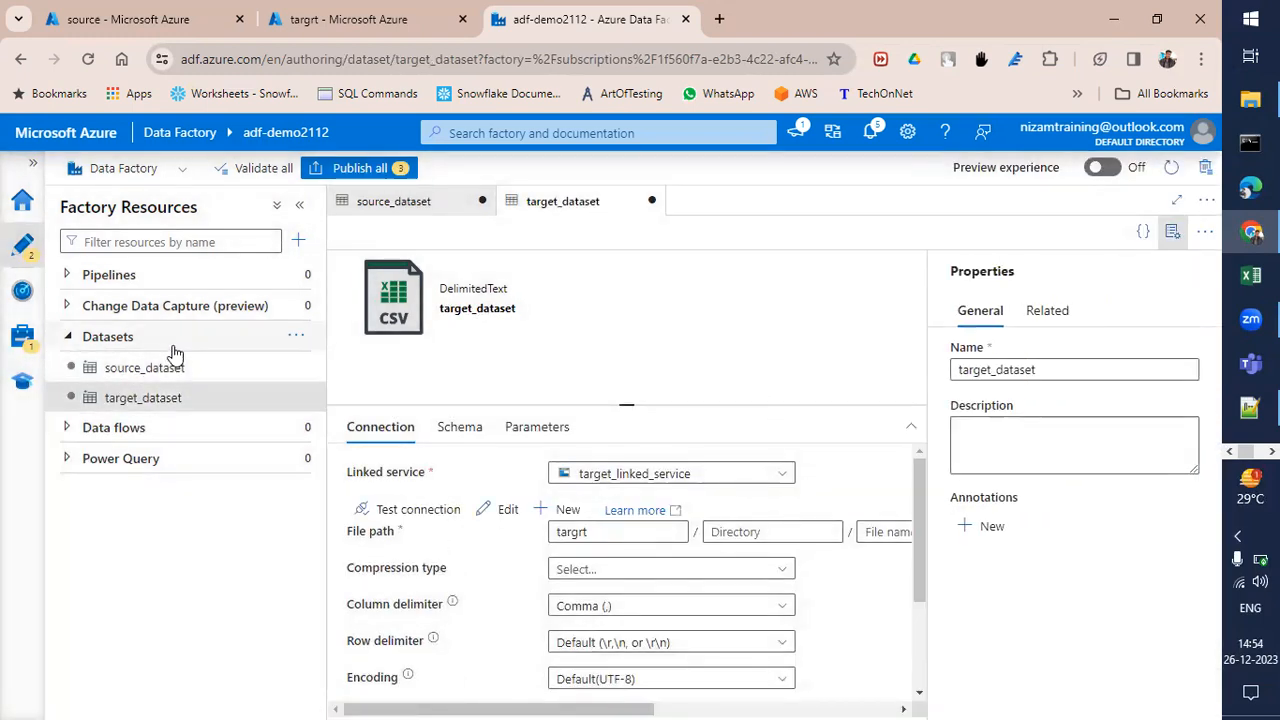
Switch to the Paint drawing and draw check marks beside the Dataset and Pipeline items
click(1271, 452)
click(1271, 452)
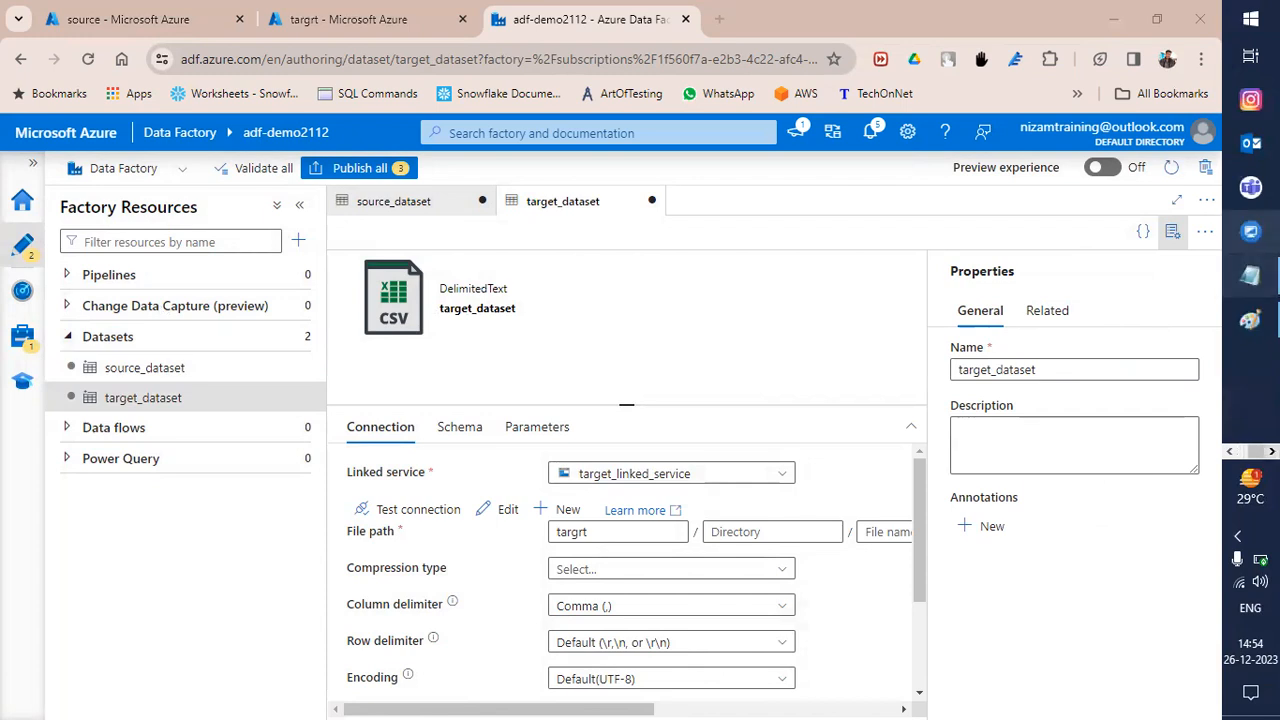
click(1250, 320)
drag(812, 322, 829, 300)
mouse_move(803, 372)
mouse_down()
mouse_move(812, 380)
mouse_move(826, 361)
mouse_up()
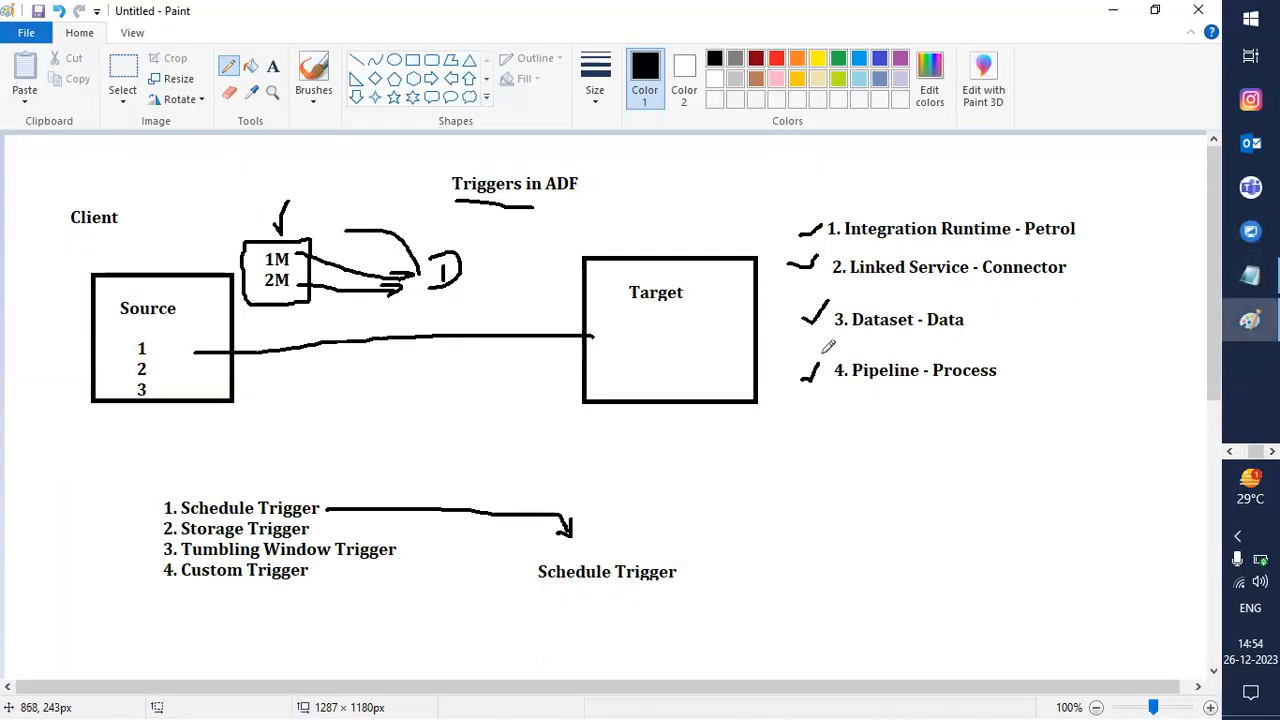
Switch back to the data factory in Chrome, create a new blank pipeline, and hide its properties
key(alt+Tab)
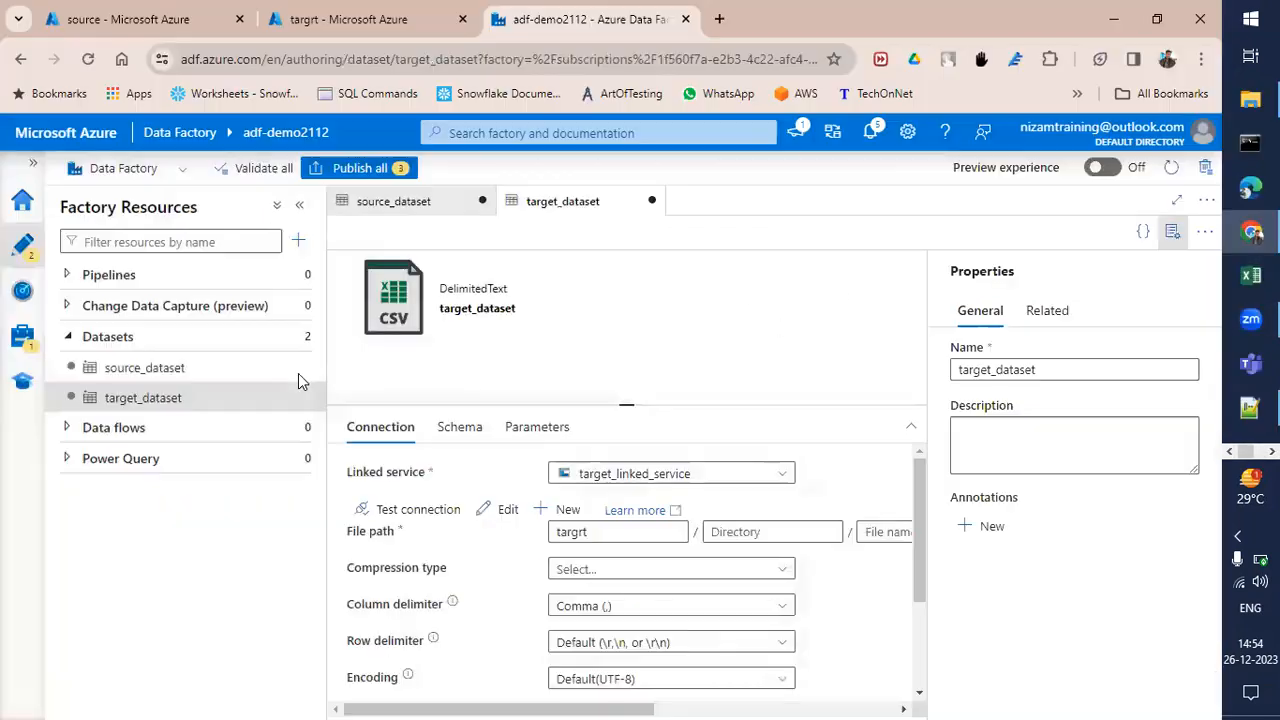
click(299, 243)
mouse_move(390, 266)
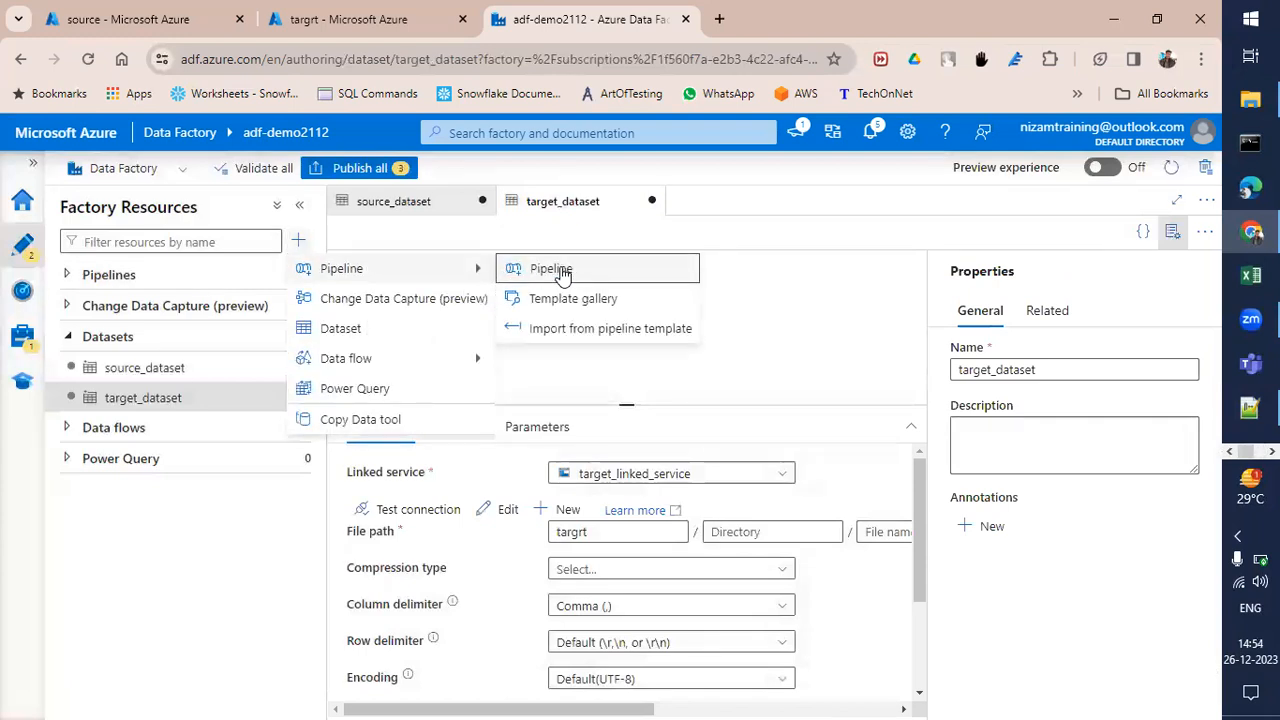
click(563, 272)
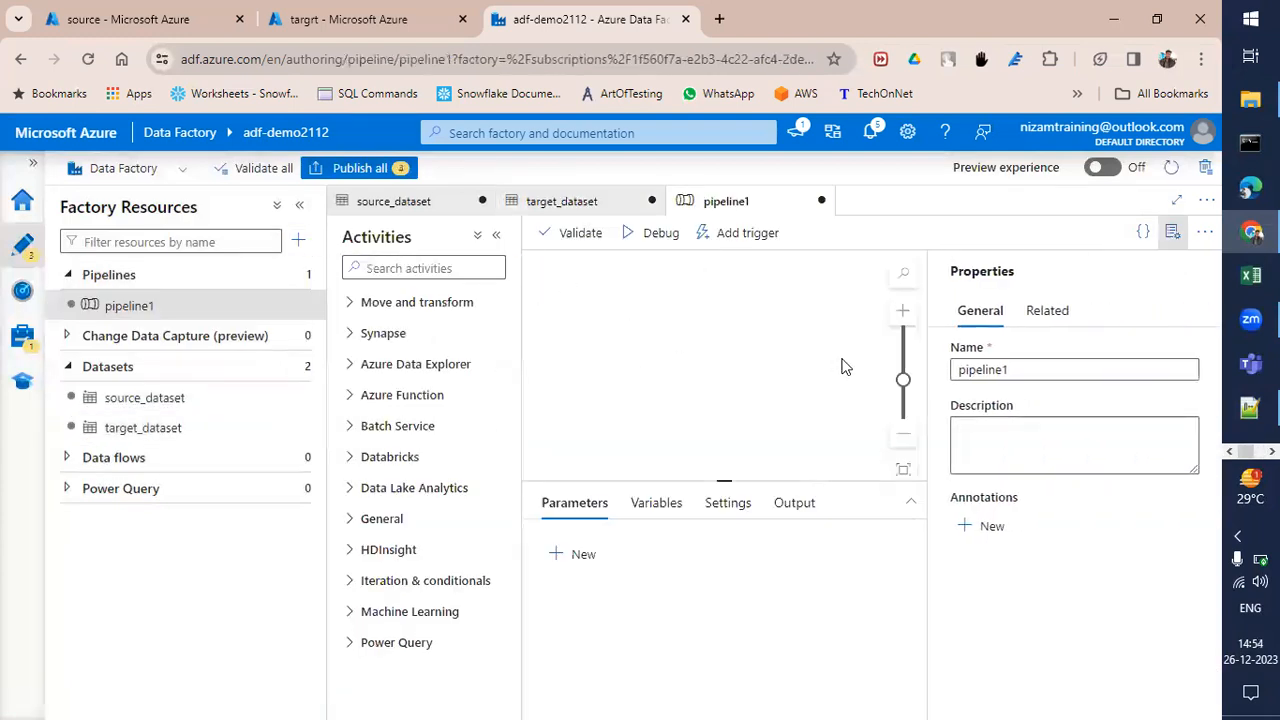
click(1172, 232)
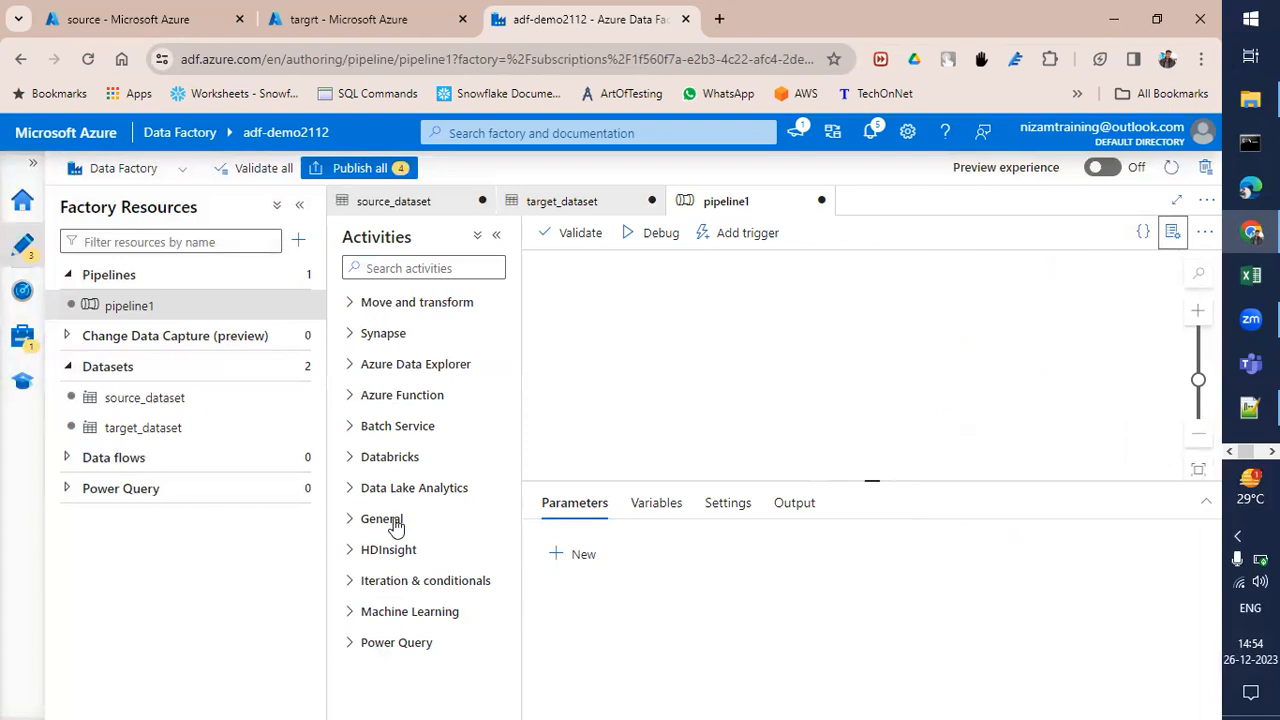
Add a Copy data activity from the Move and transform group to the pipeline1 canvas, keeping its default name
click(349, 304)
drag(410, 336, 825, 350)
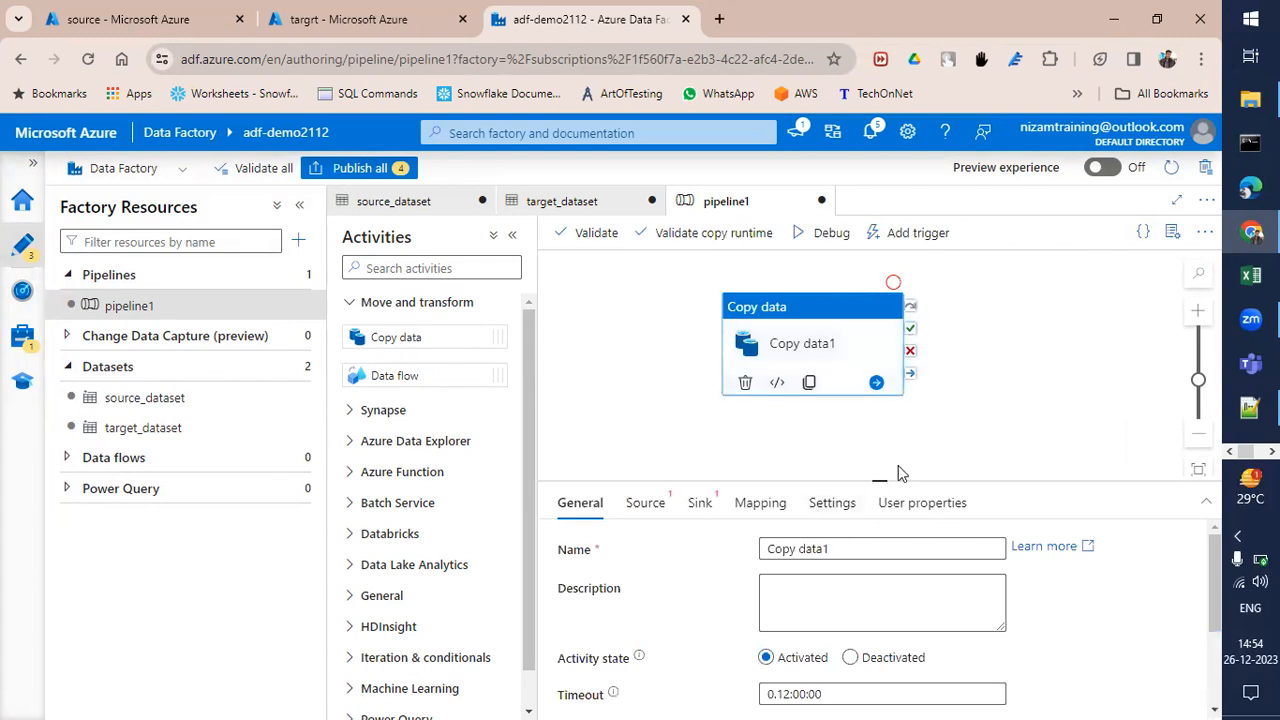
drag(897, 548, 738, 548)
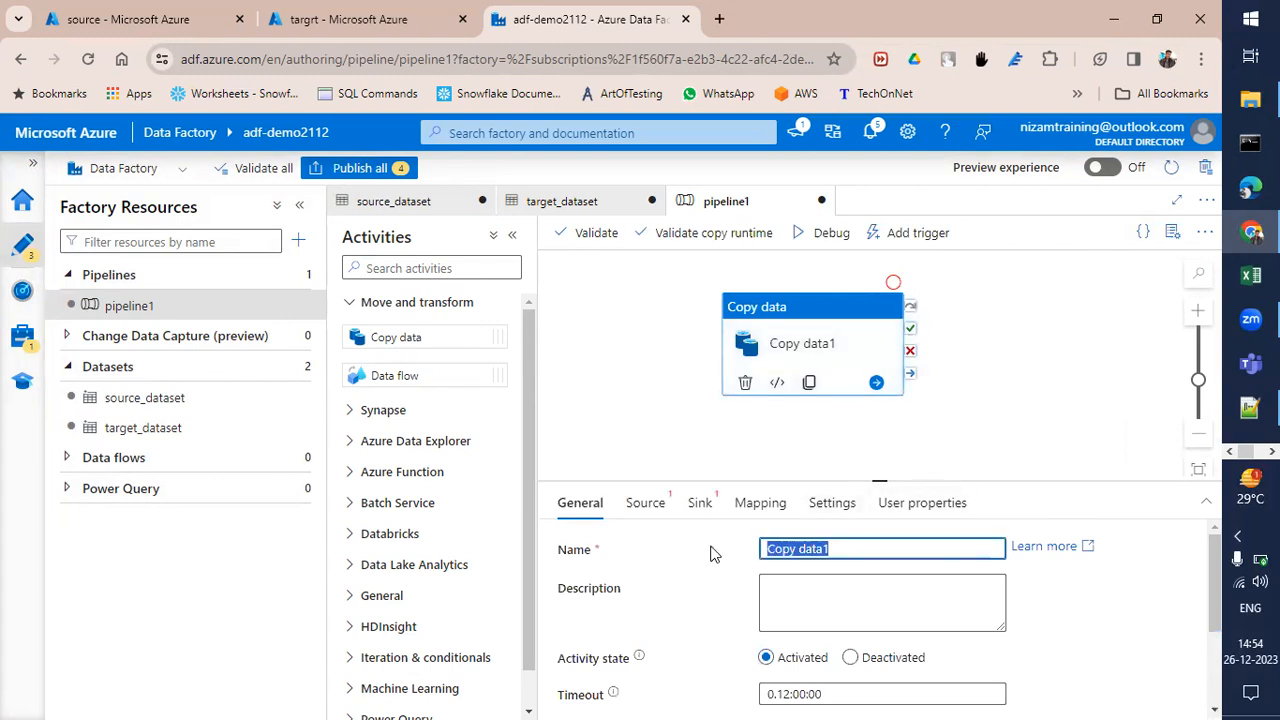
click(673, 559)
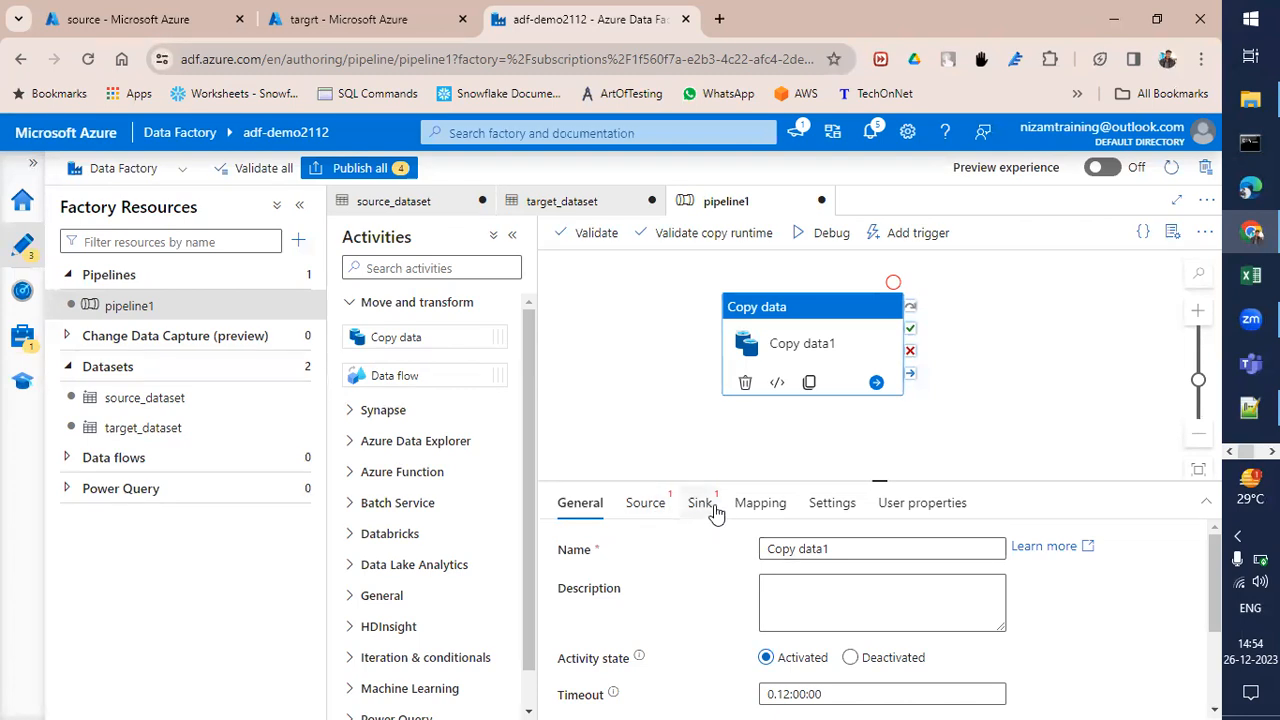
Set the Copy data activity's source dataset to source_dataset and review the remaining source options
click(645, 502)
click(905, 552)
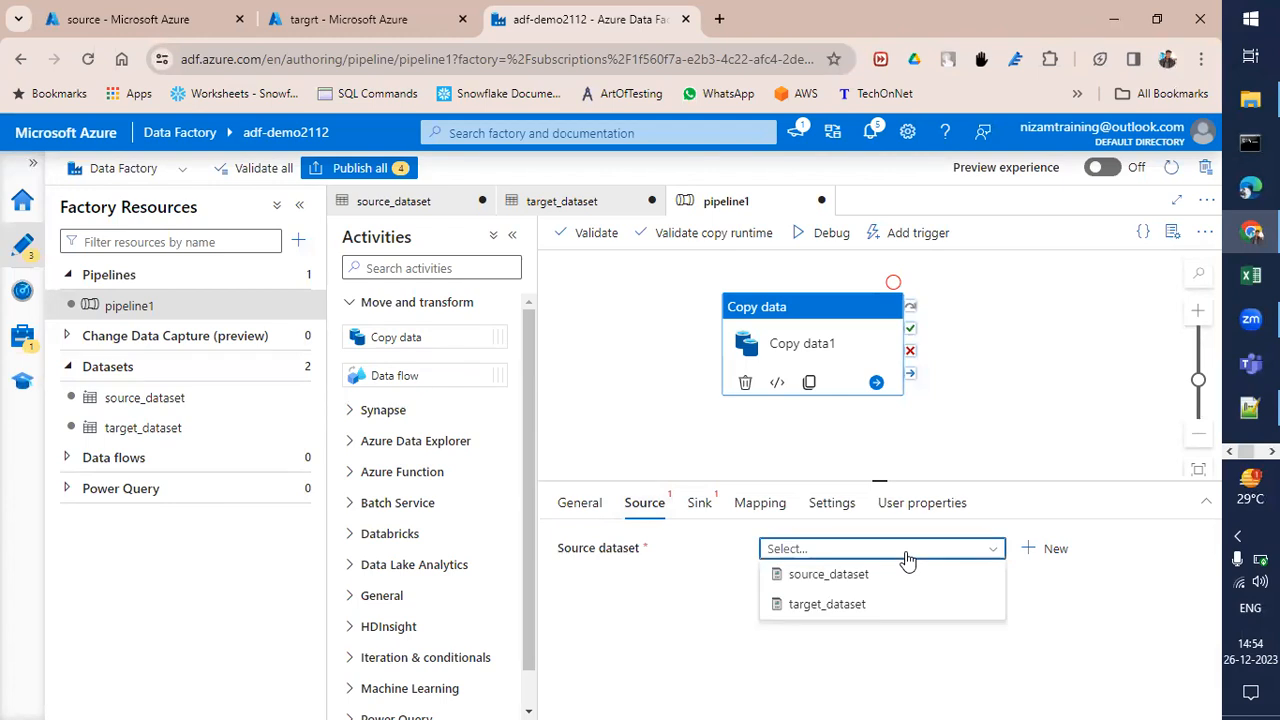
click(857, 586)
scroll(749, 634, down, 5)
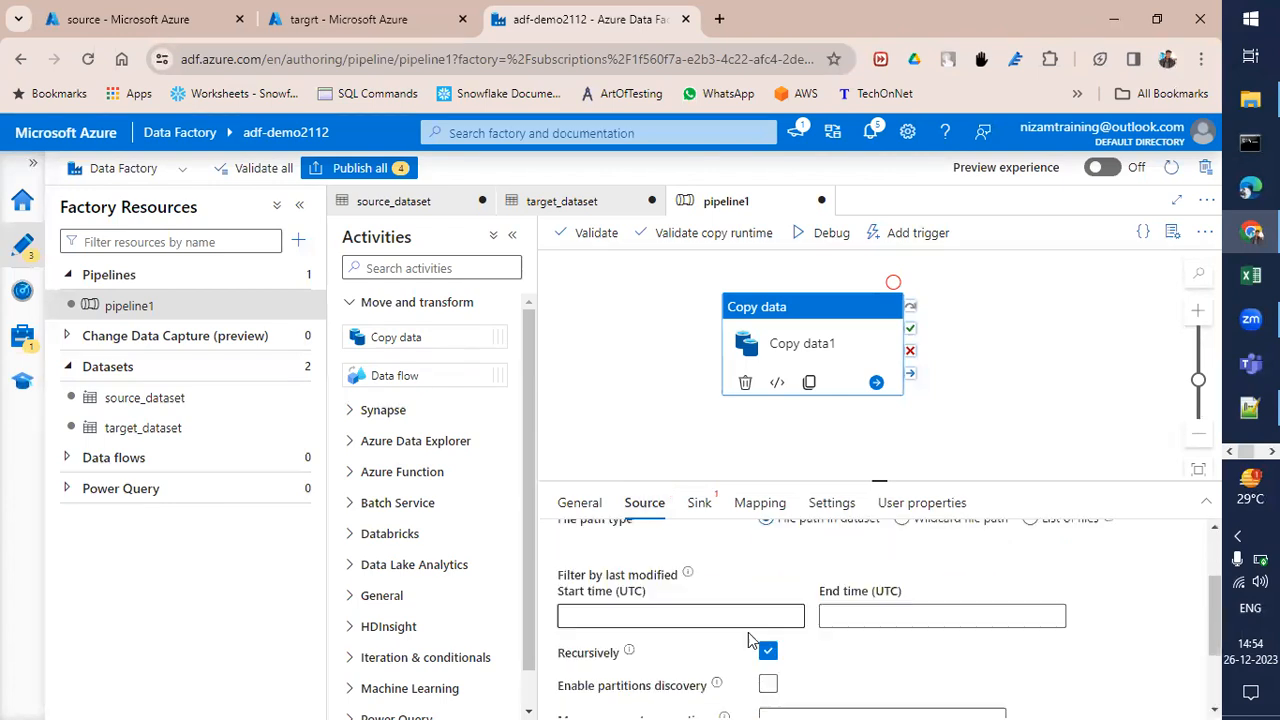
scroll(716, 647, up, 5)
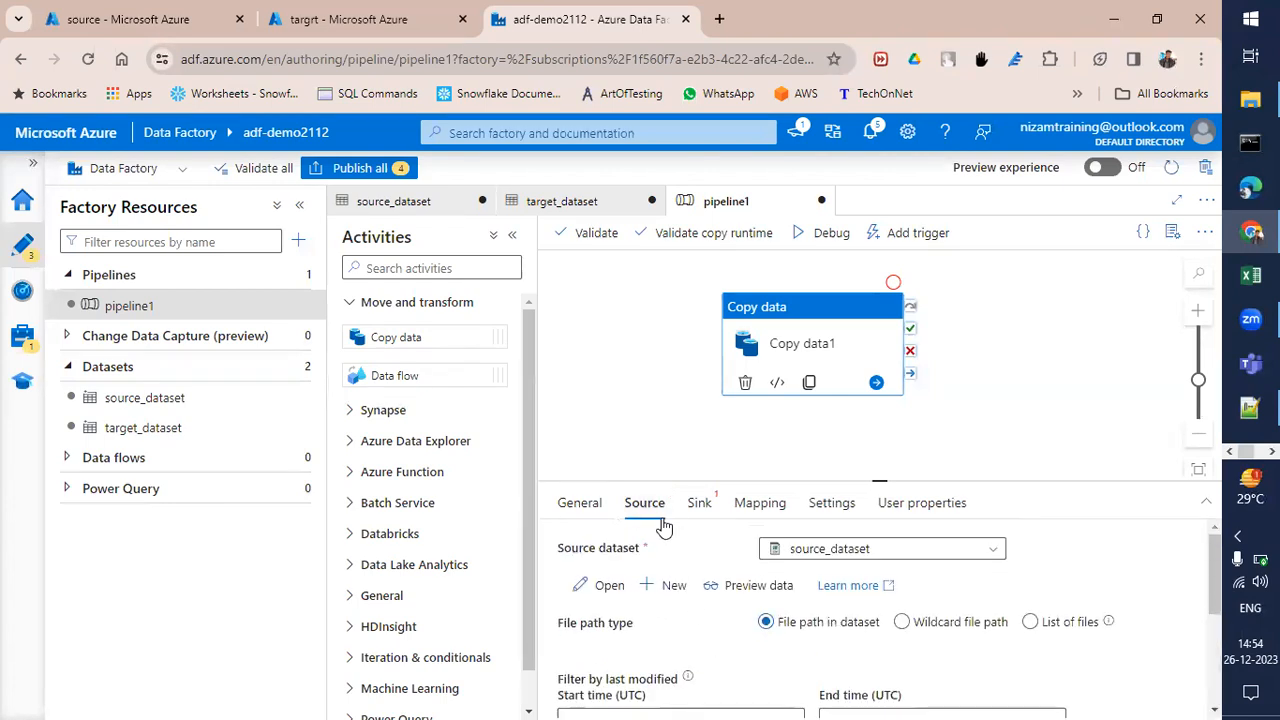
Set the Copy data activity's sink dataset to target_dataset
click(695, 507)
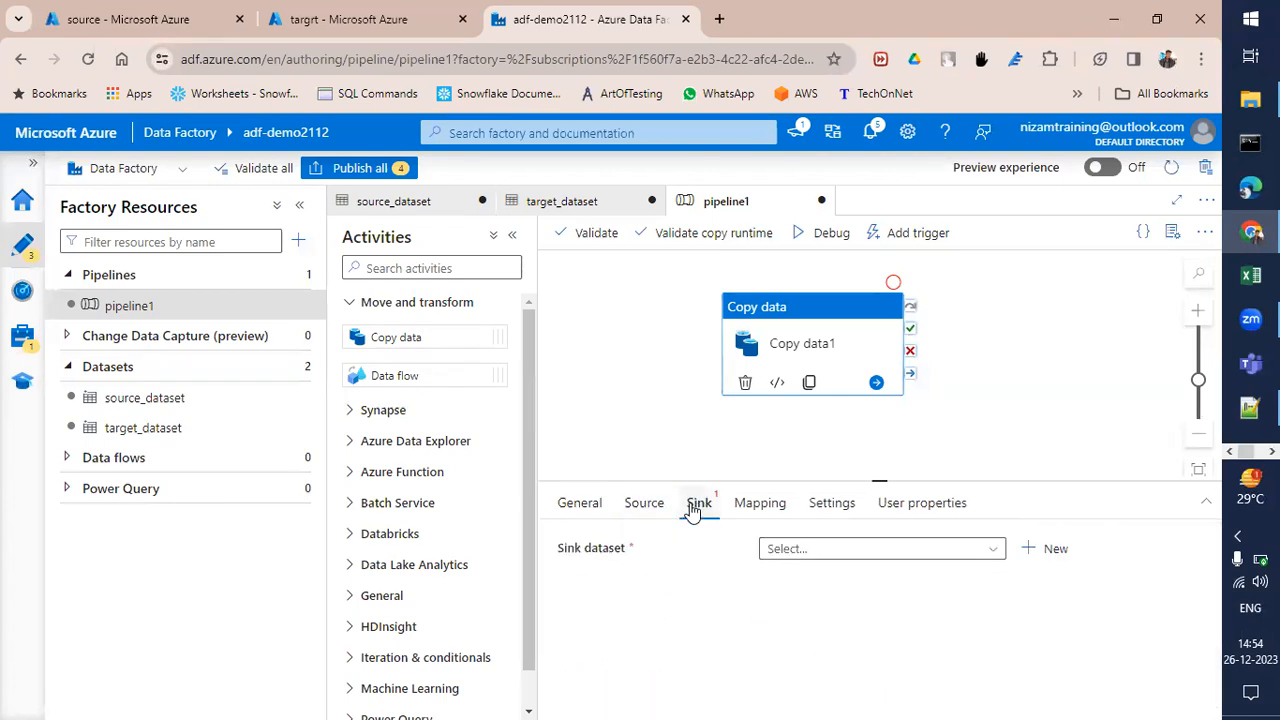
click(806, 554)
click(819, 606)
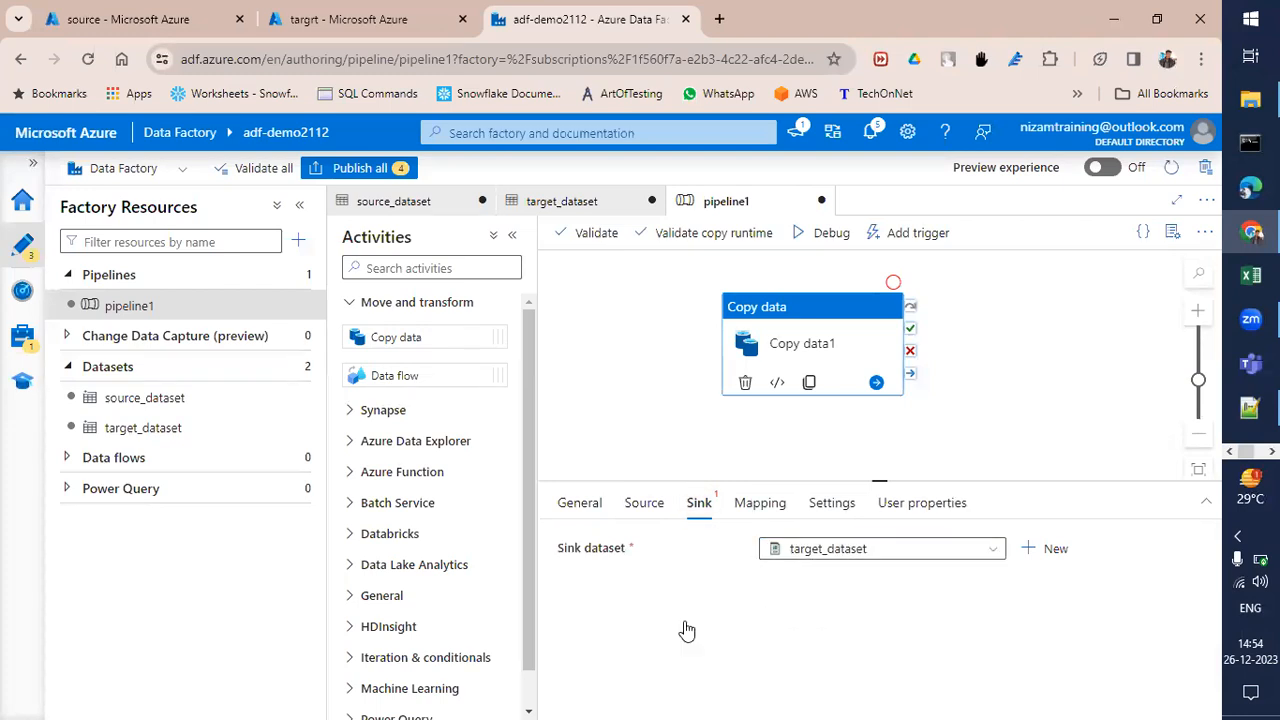
Clear the sink's file extension so it is blank, and review the other sink settings
scroll(684, 628, down, 2)
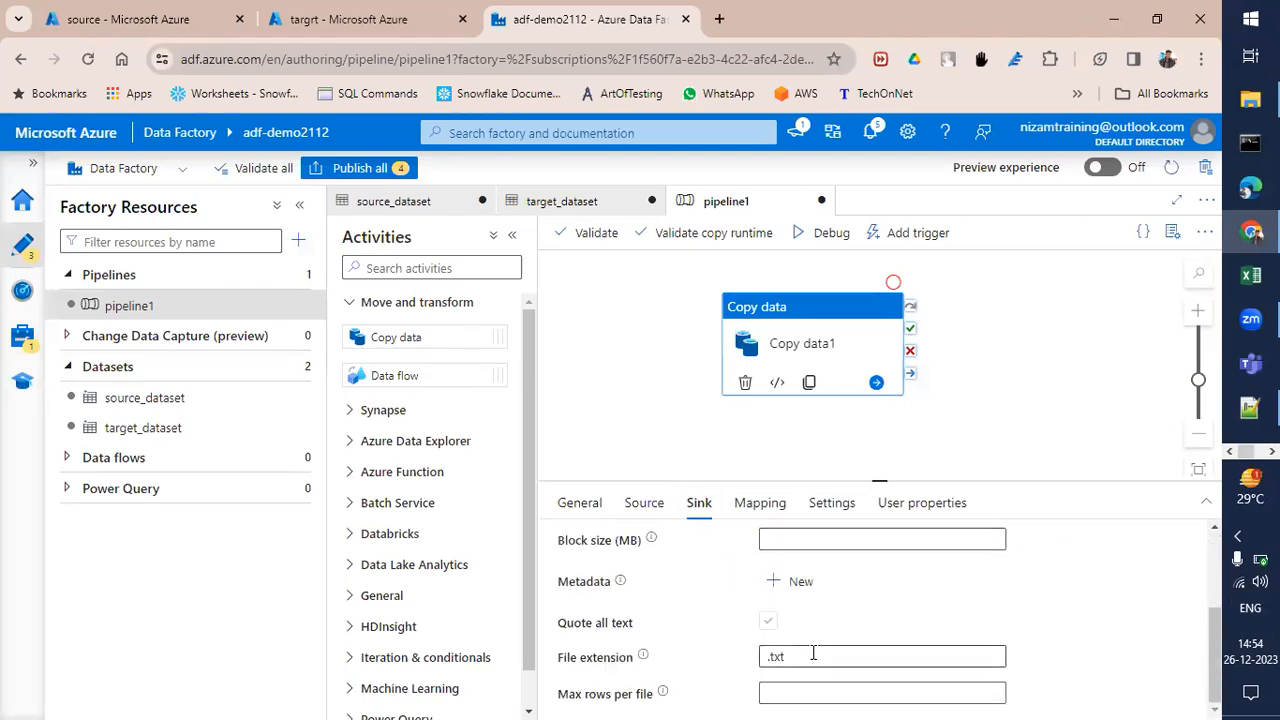
click(820, 655)
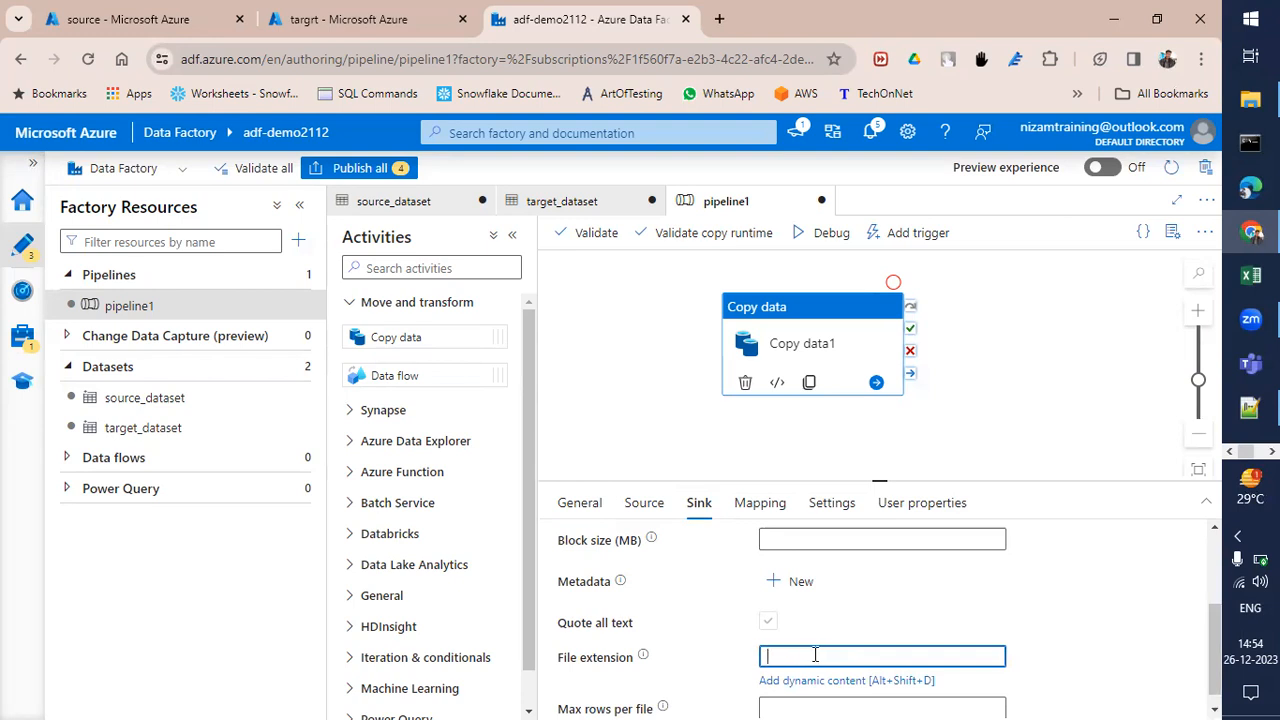
click(727, 663)
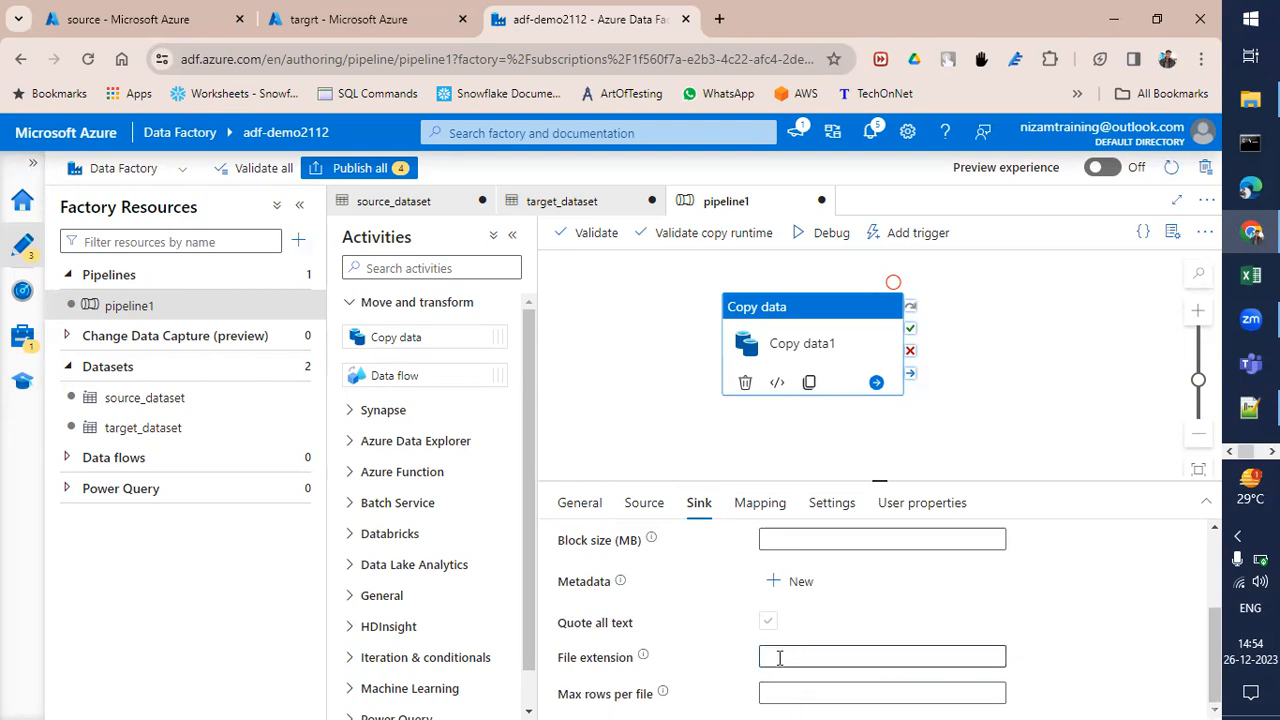
scroll(779, 659, up, 3)
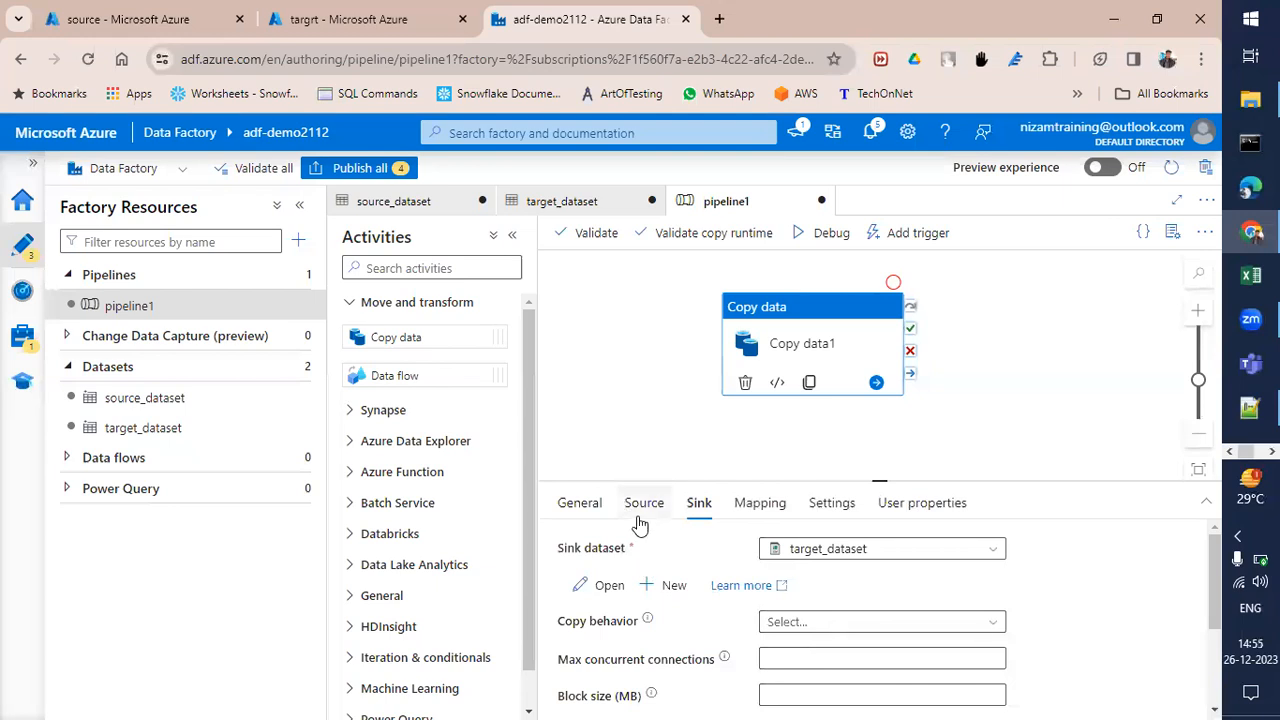
scroll(800, 582, down, 3)
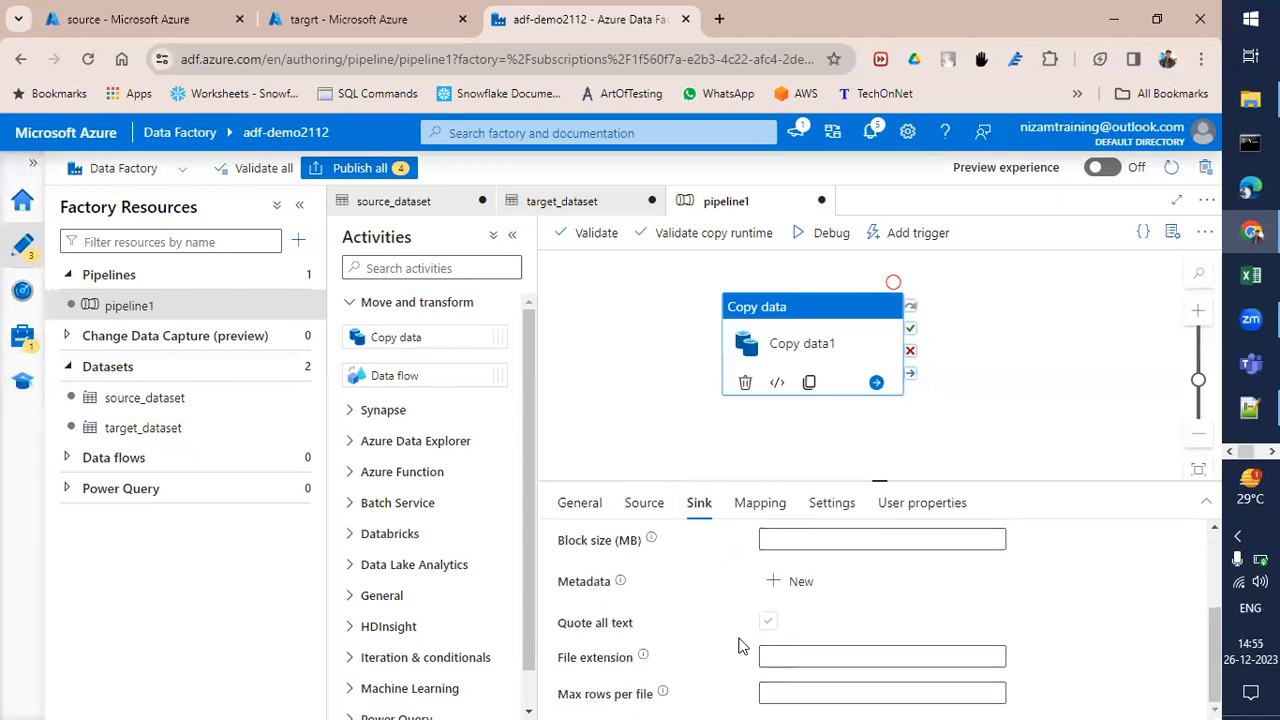
scroll(740, 646, up, 3)
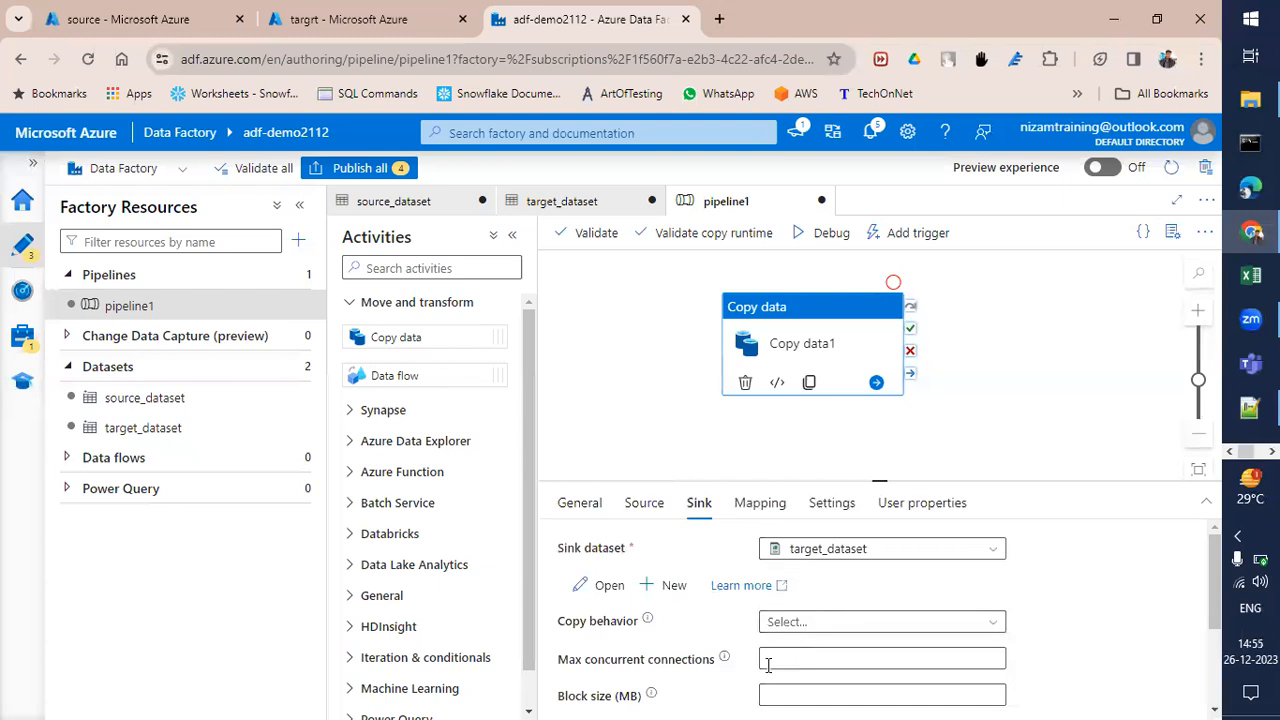
Publish all pending data factory changes, and glance at the checklist in the Paint drawing during deployment
click(356, 166)
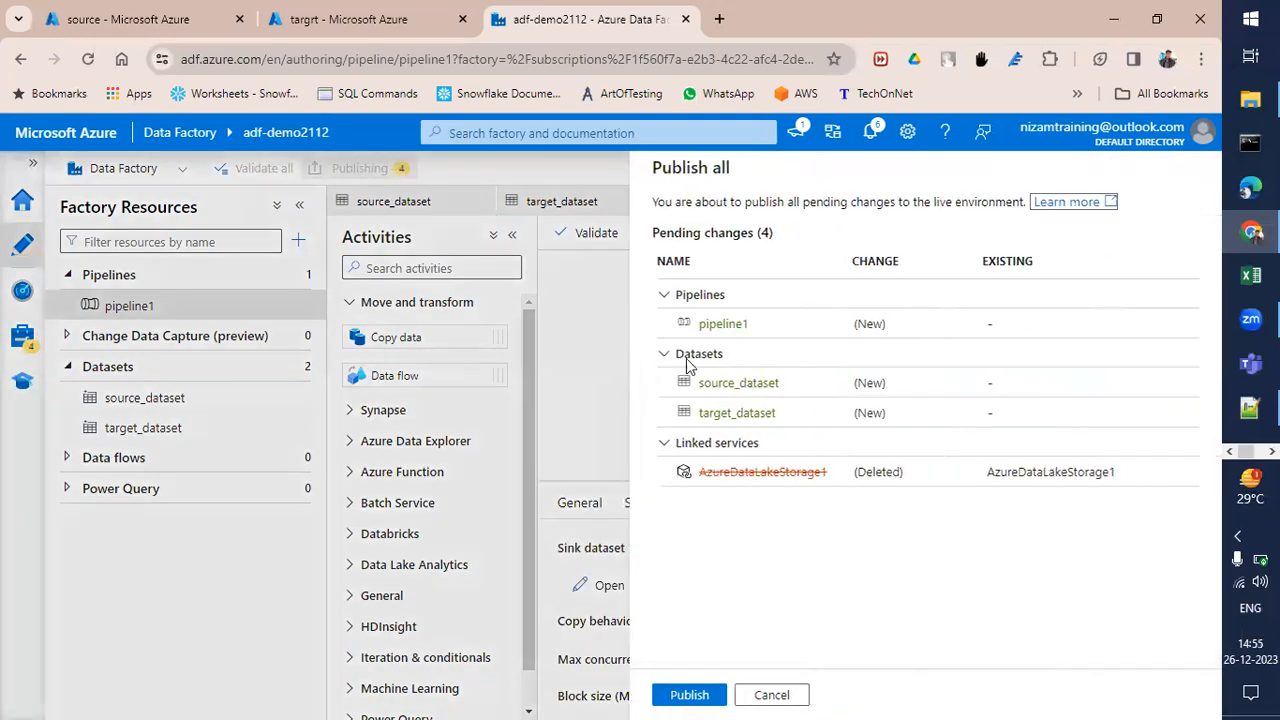
click(713, 696)
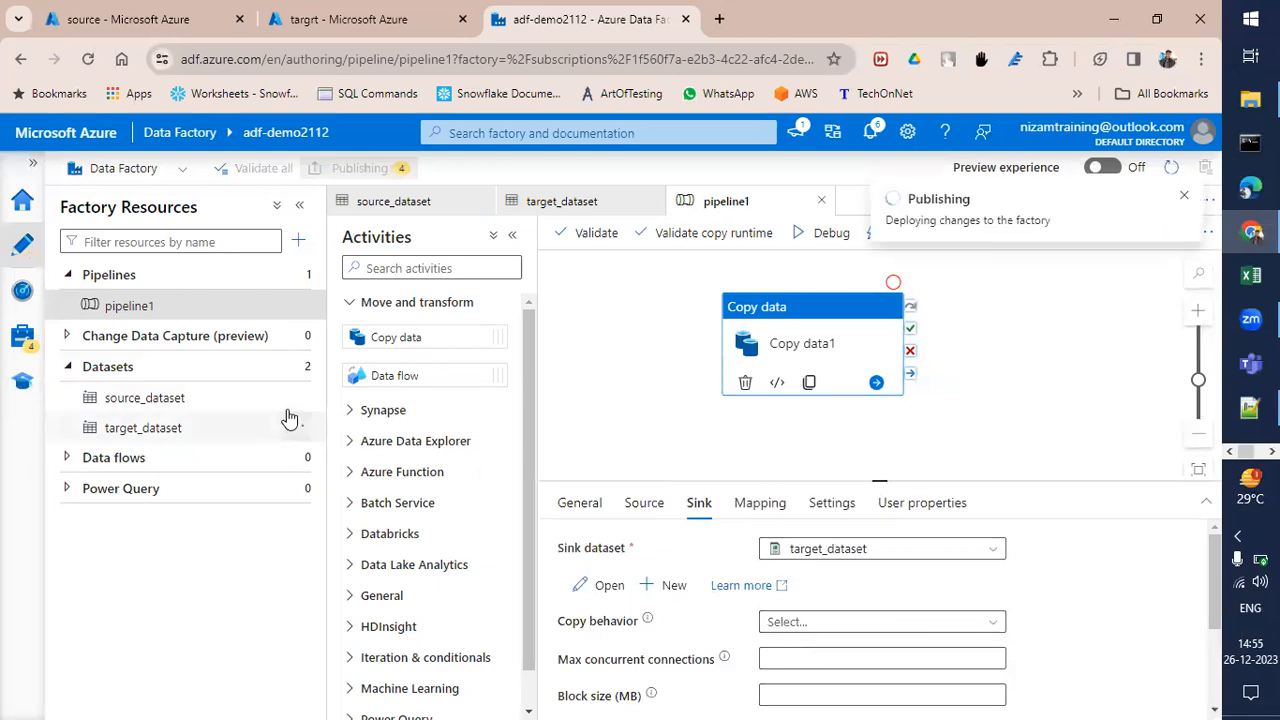
click(1272, 451)
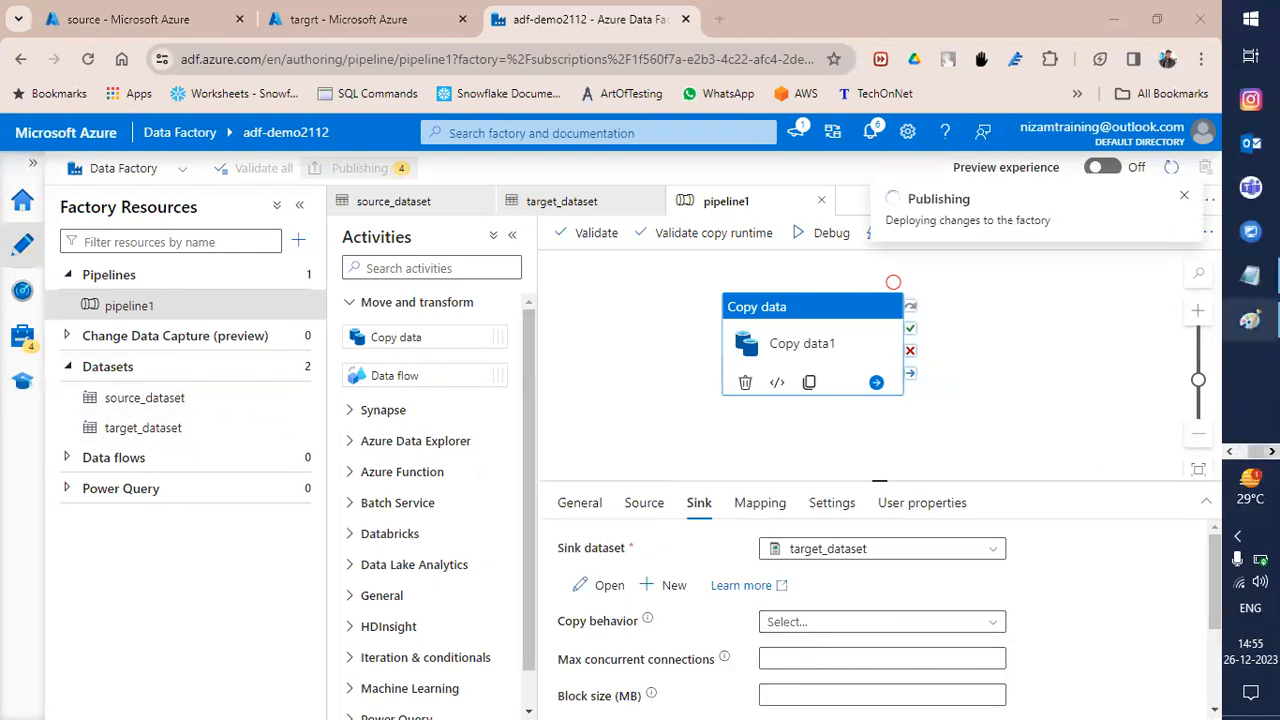
click(1250, 320)
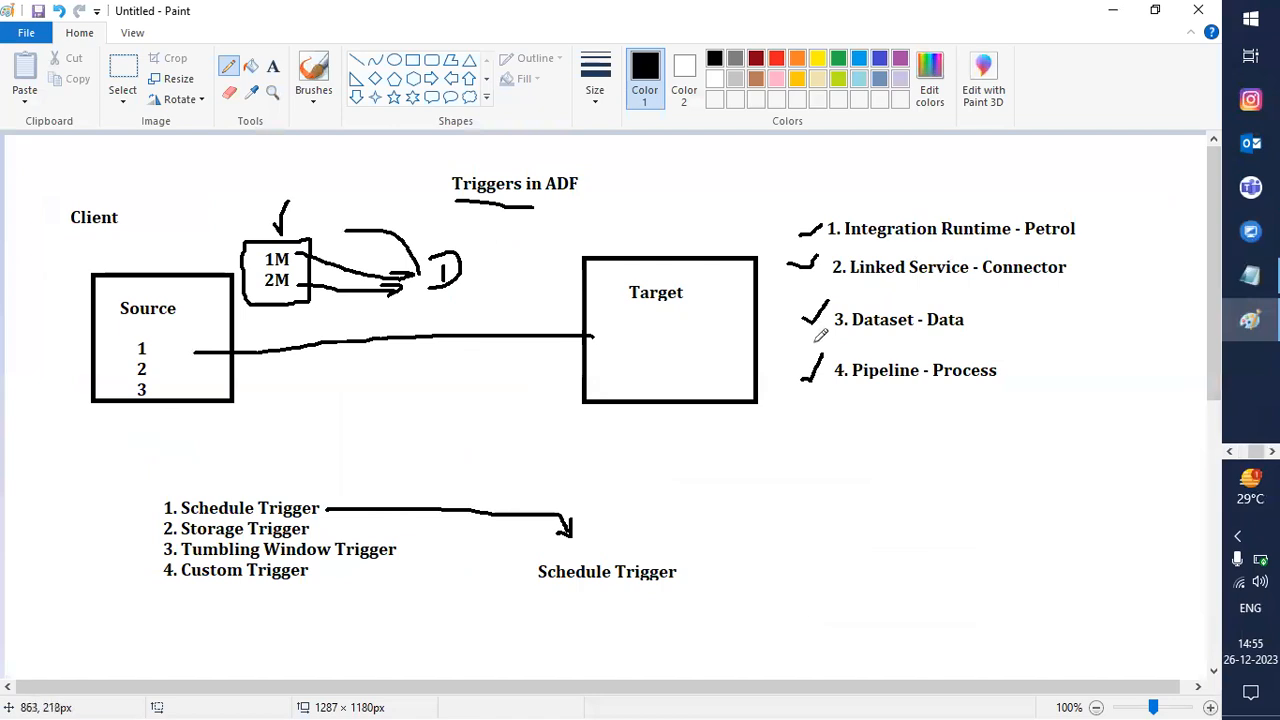
click(1112, 10)
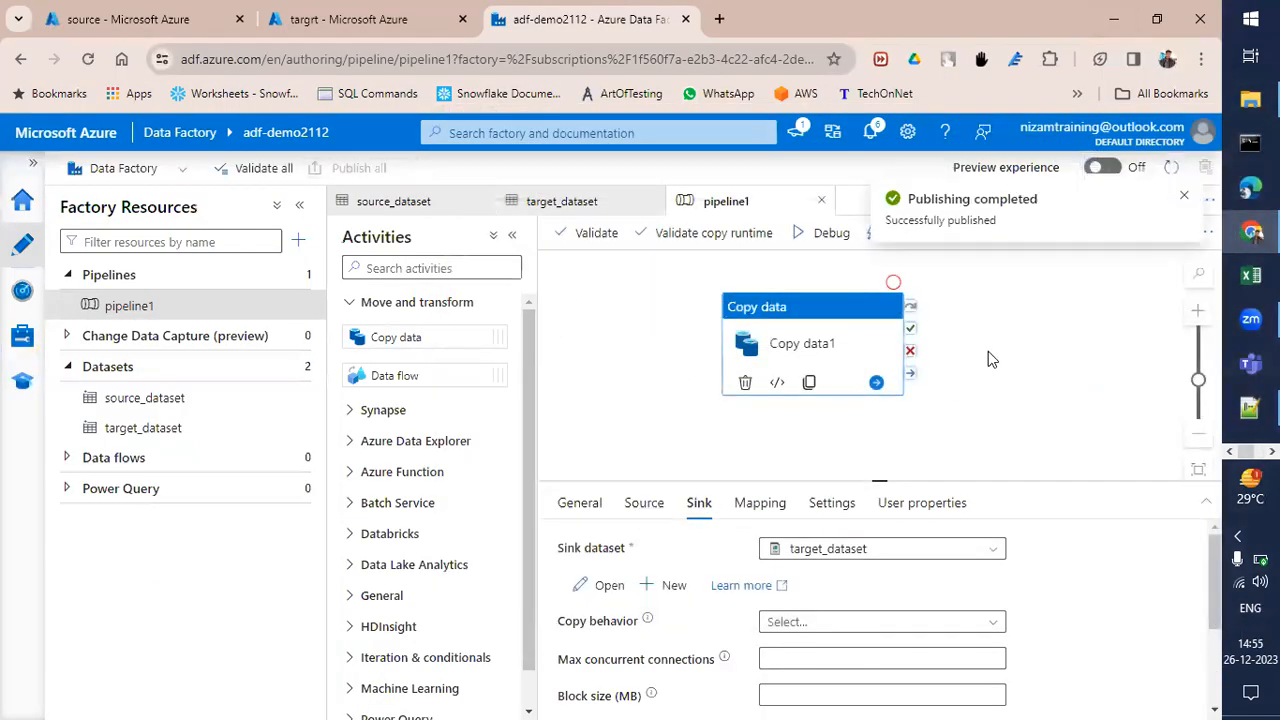
Refresh the blob listings of the source and targrt containers in the Azure portal to check their contents
click(300, 22)
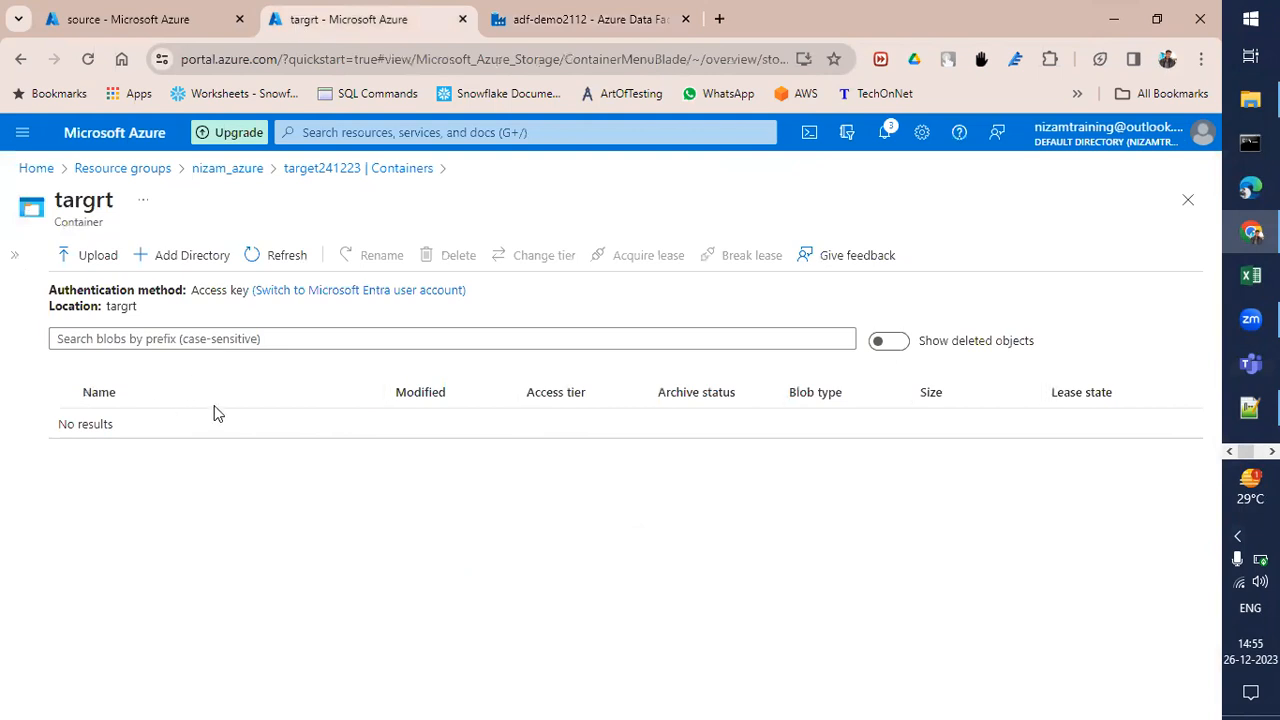
click(125, 22)
click(280, 255)
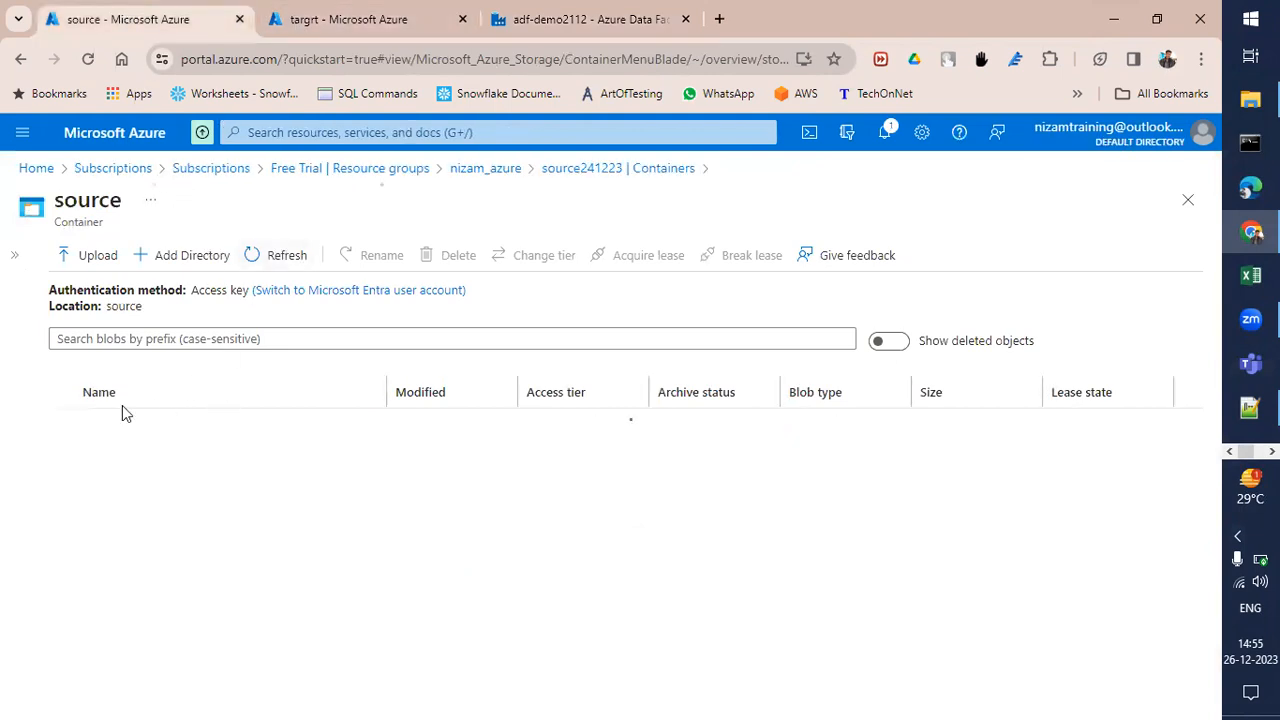
click(312, 20)
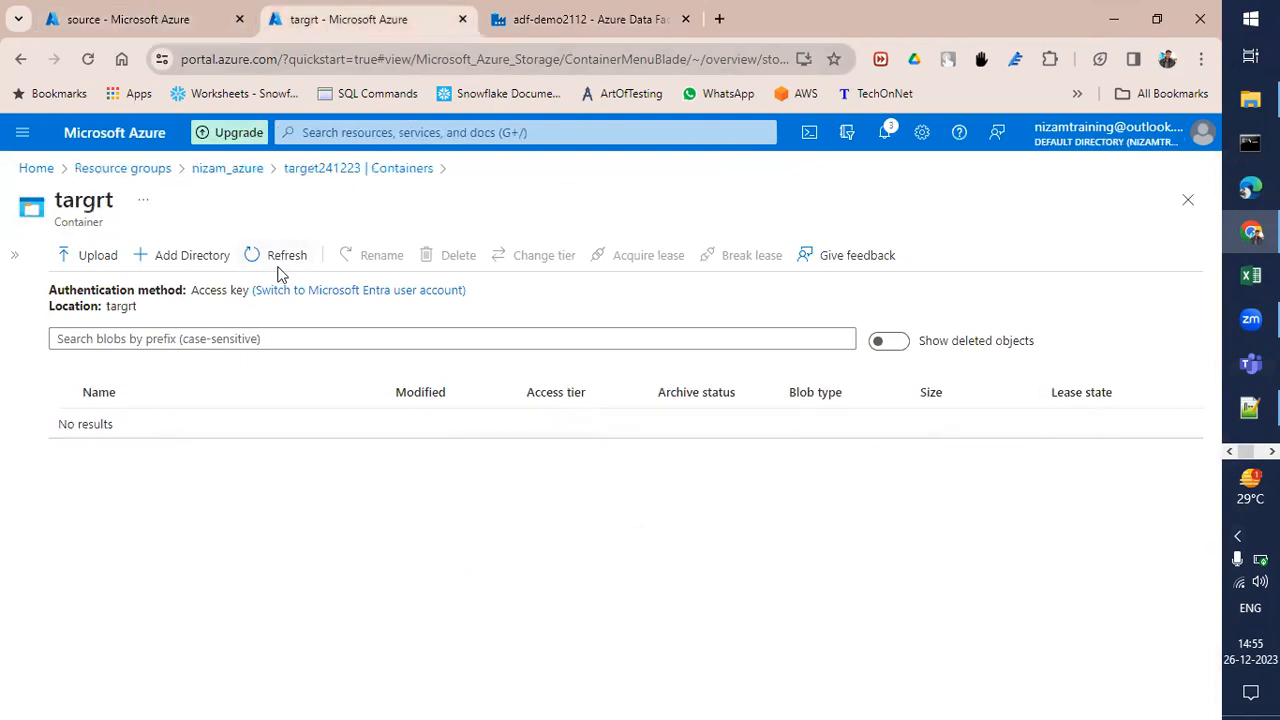
click(284, 256)
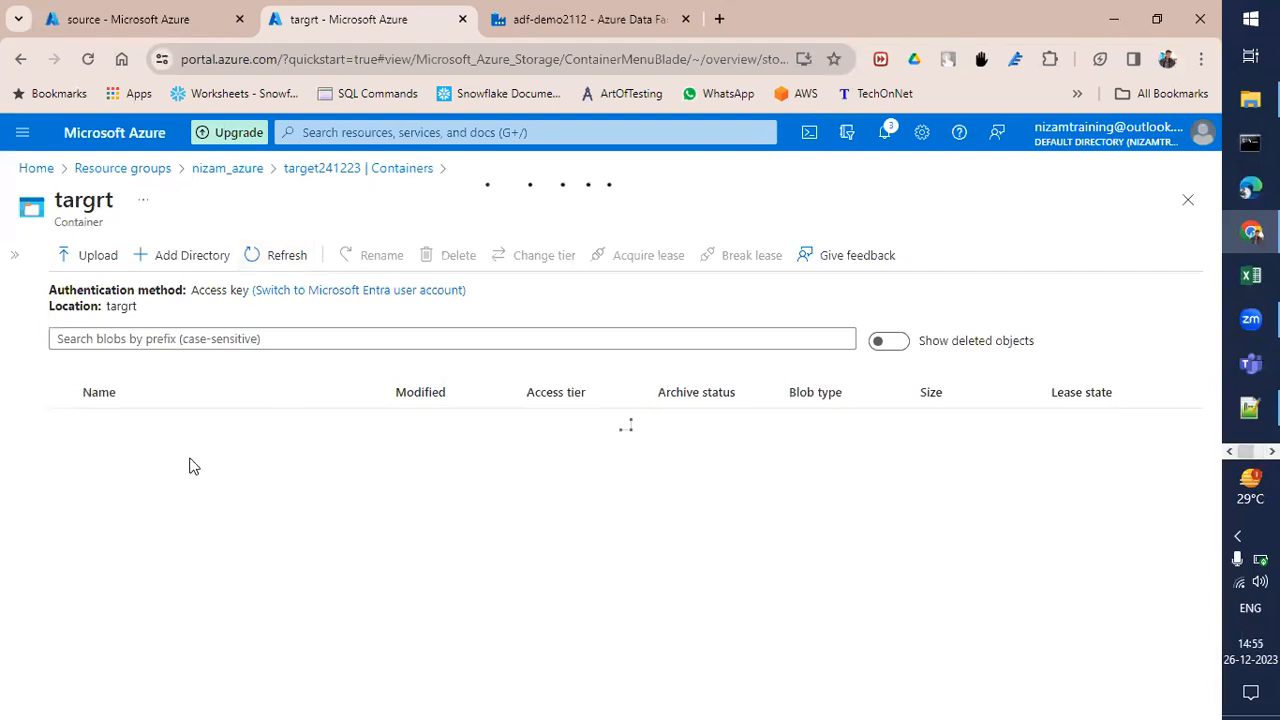
Compare the source and targrt containers again alongside pipeline1, and dismiss the low battery notice
click(585, 20)
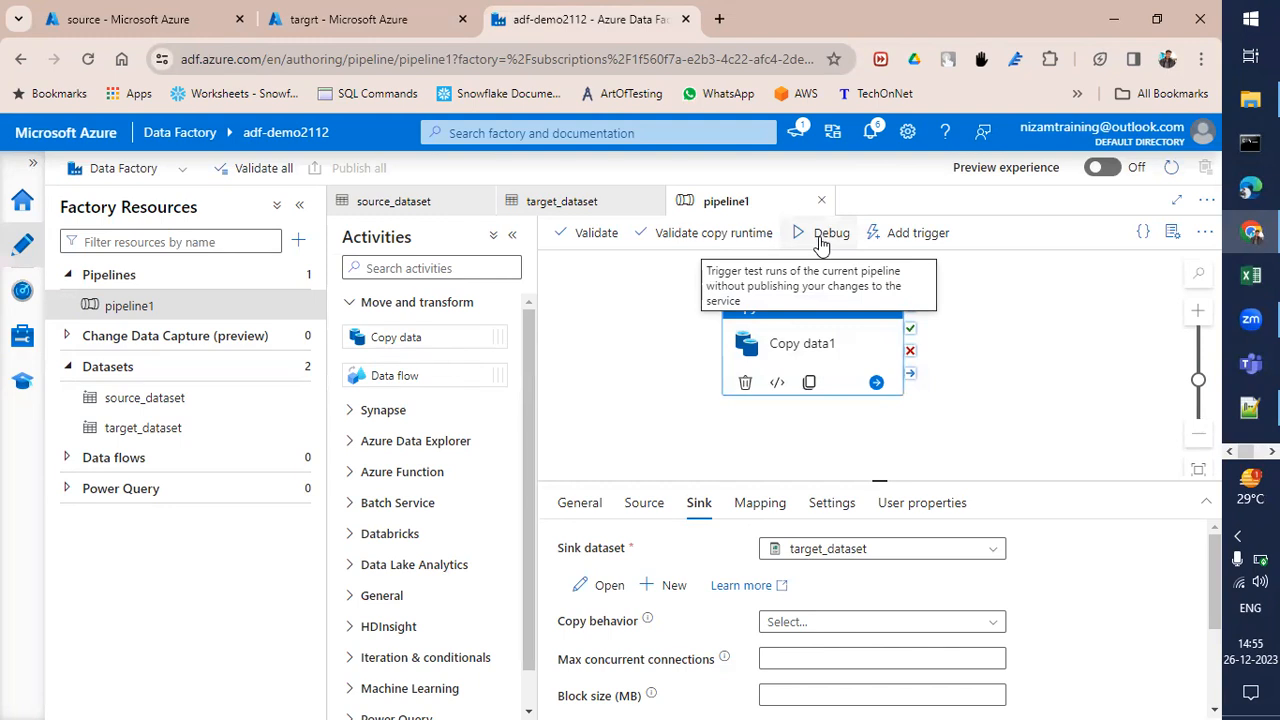
click(370, 19)
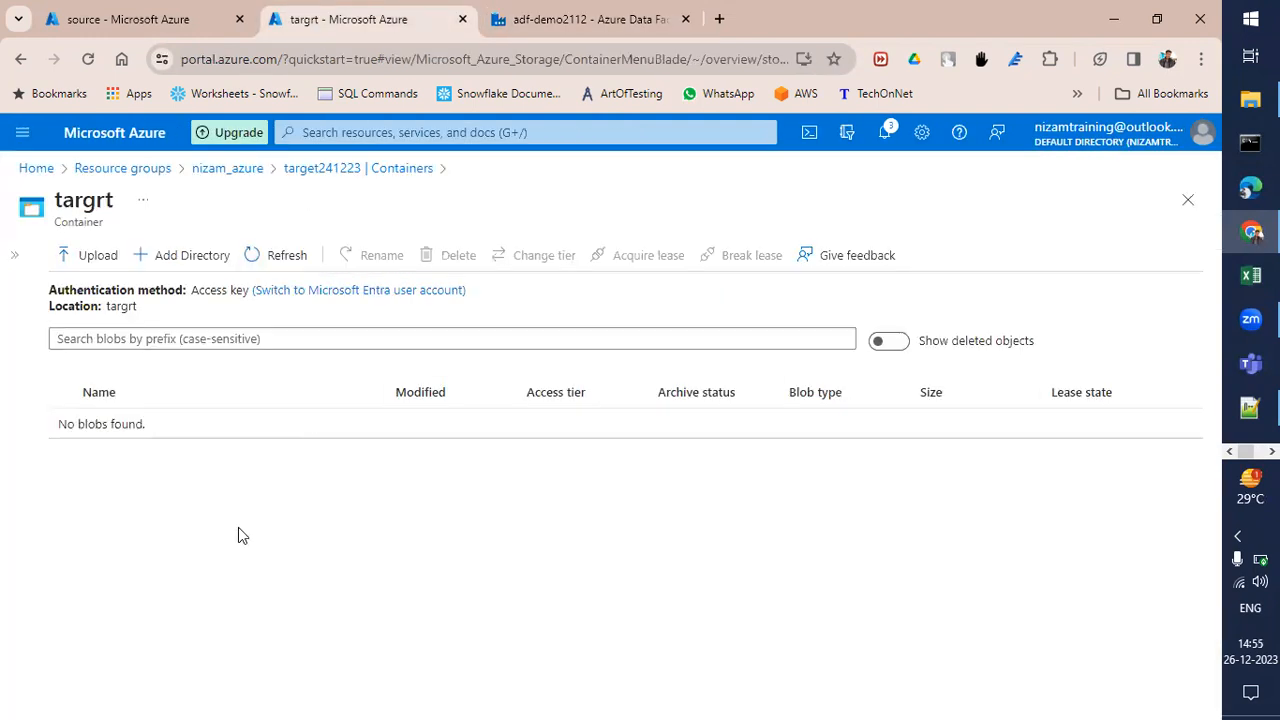
click(183, 16)
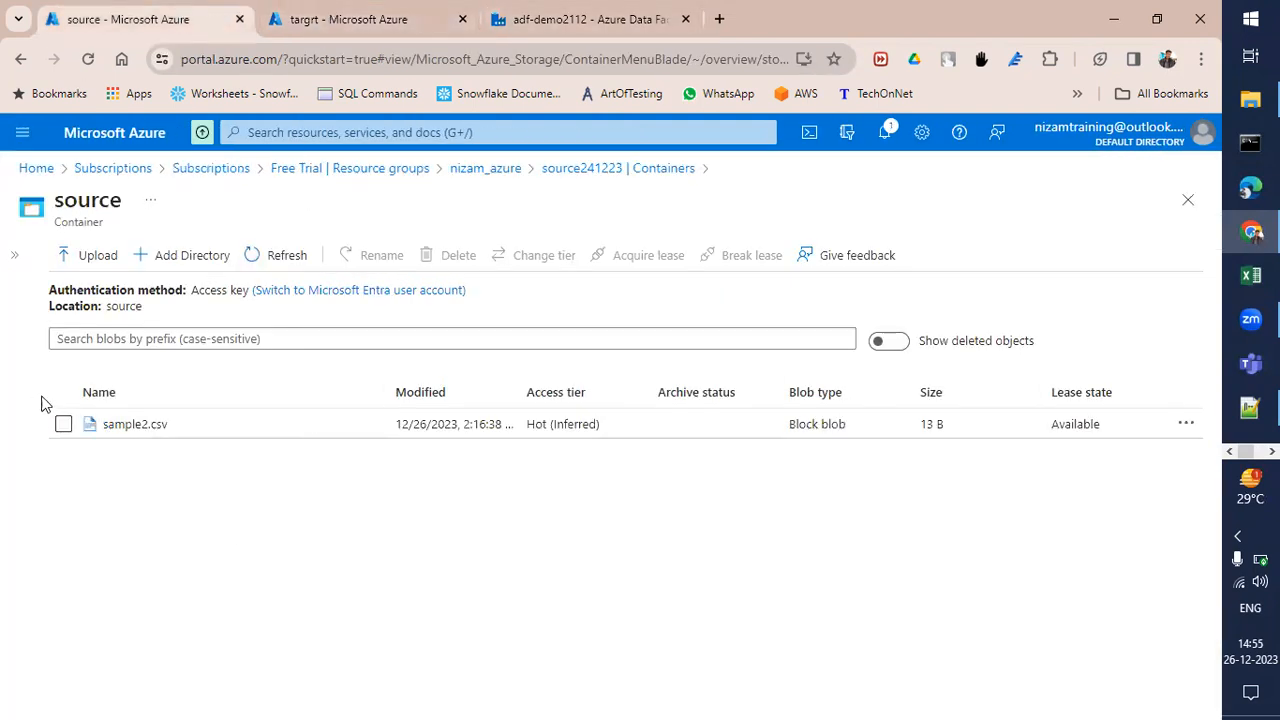
click(570, 19)
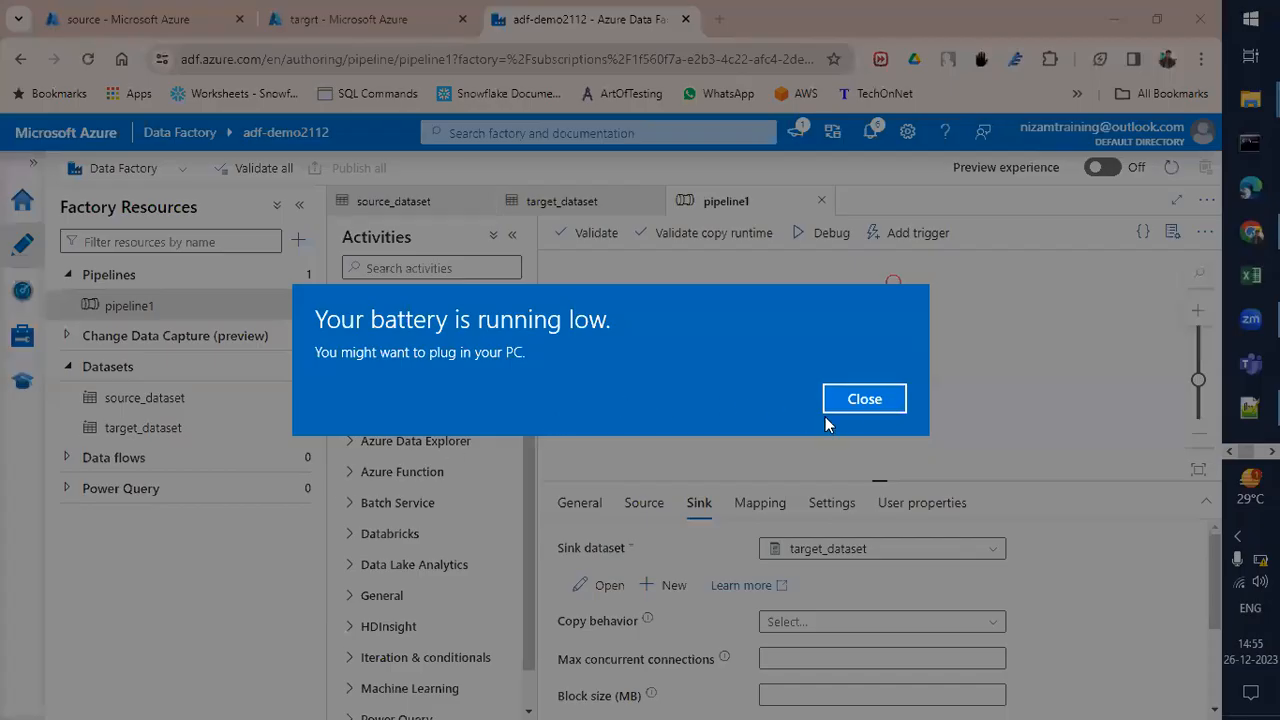
click(829, 405)
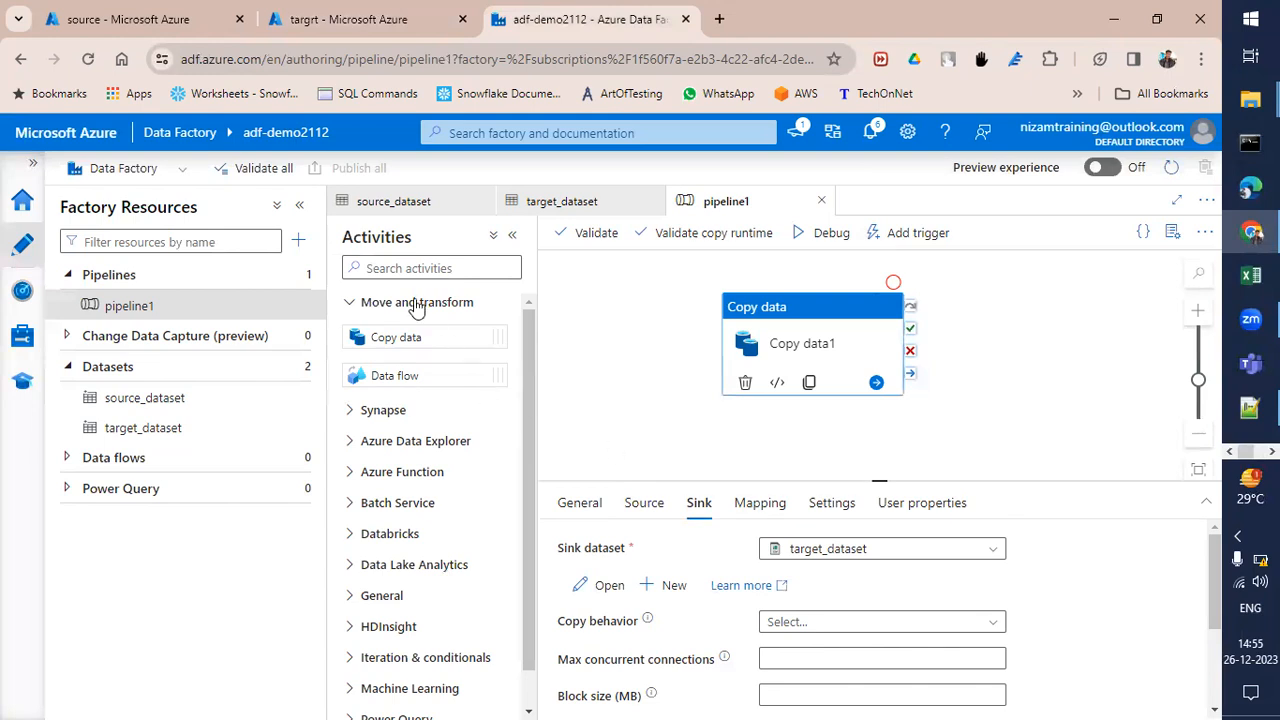
click(147, 30)
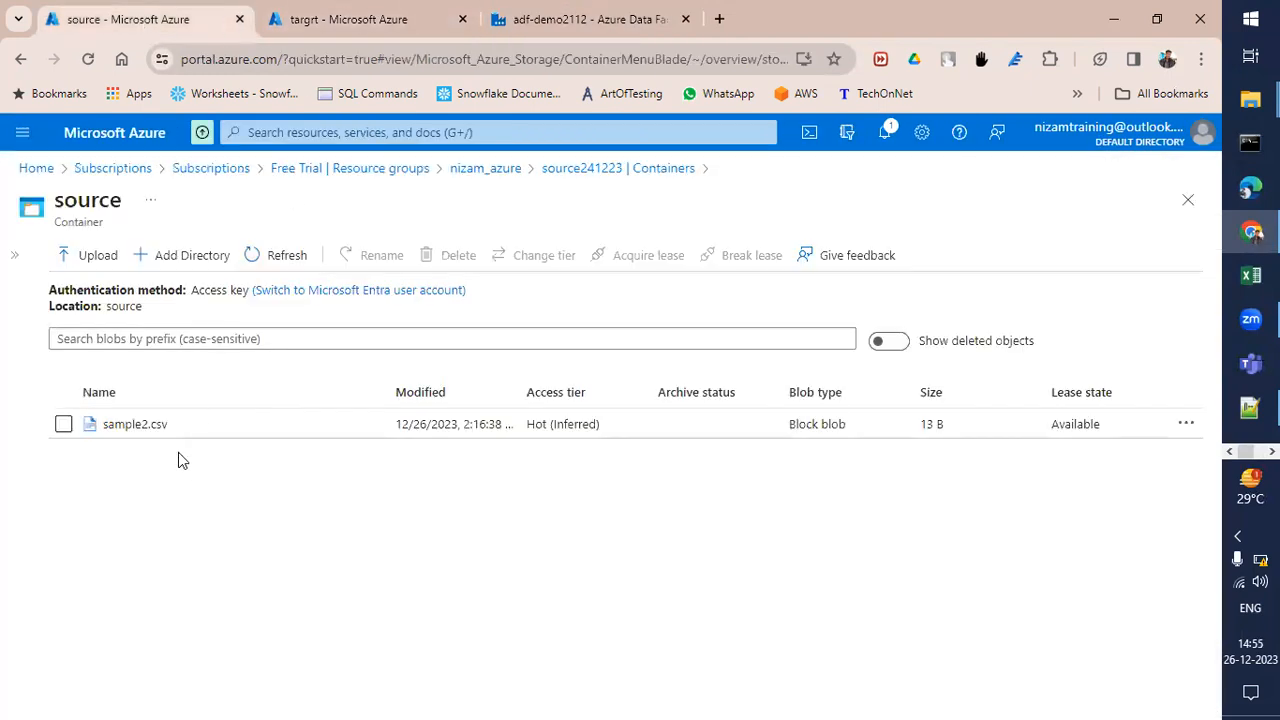
click(317, 26)
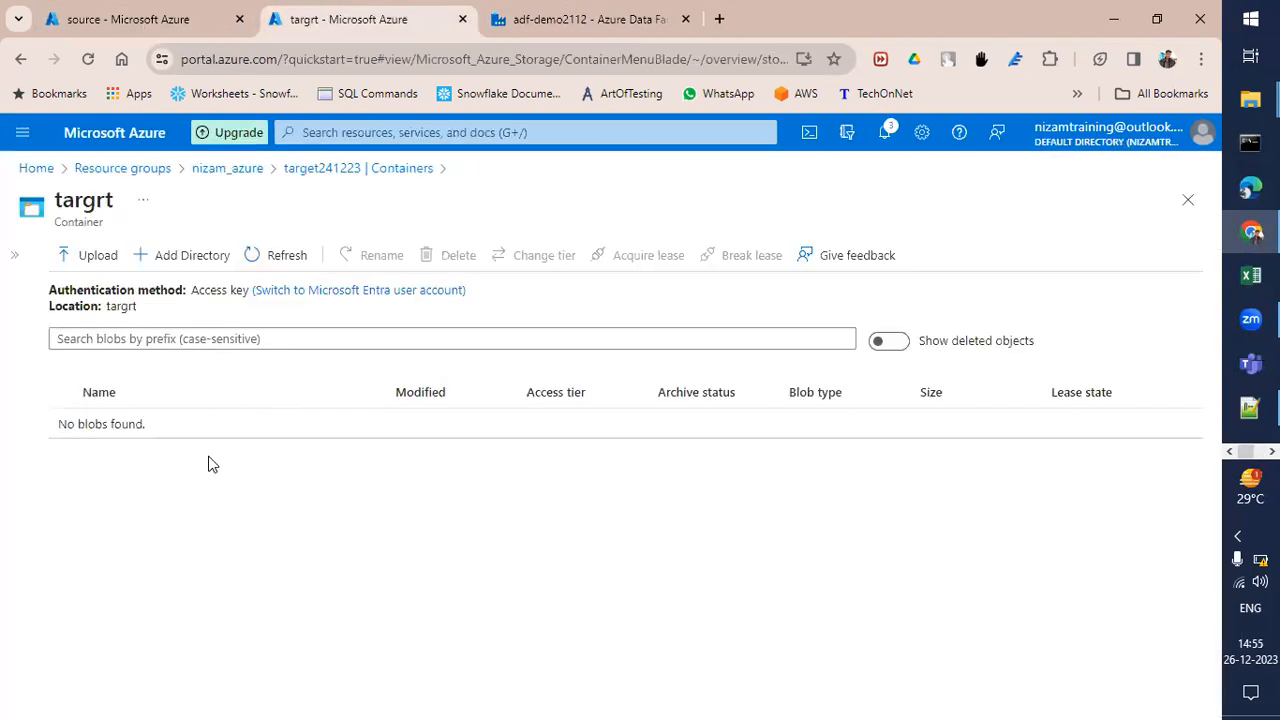
Return to the data factory, run pipeline1 in debug mode, and enlarge the output area to check the run status
click(532, 32)
click(829, 243)
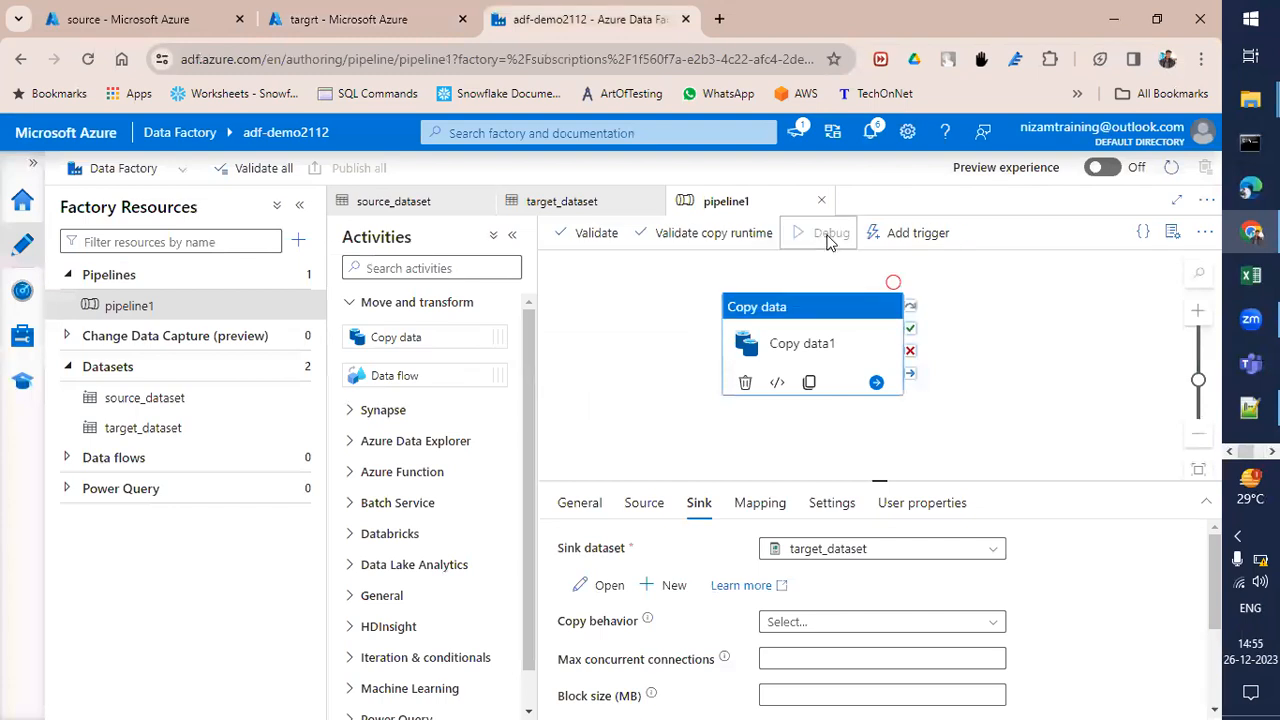
click(803, 410)
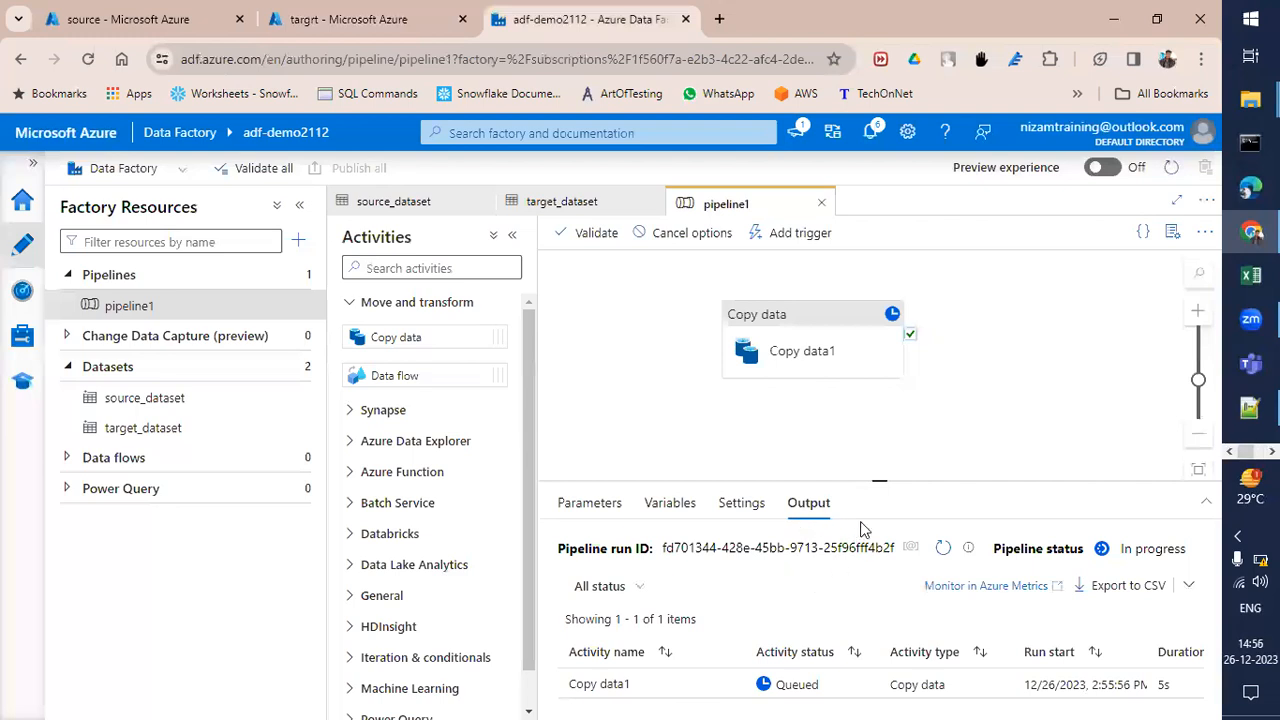
drag(878, 483, 878, 430)
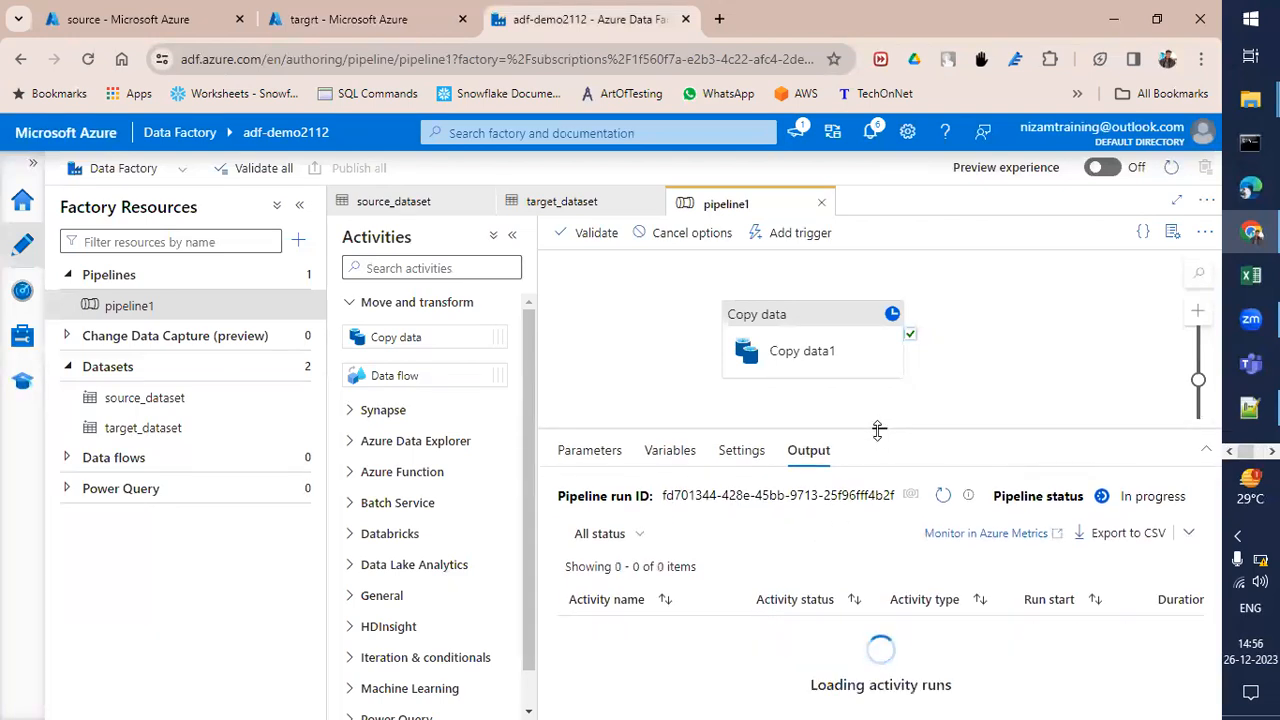
drag(877, 428, 877, 420)
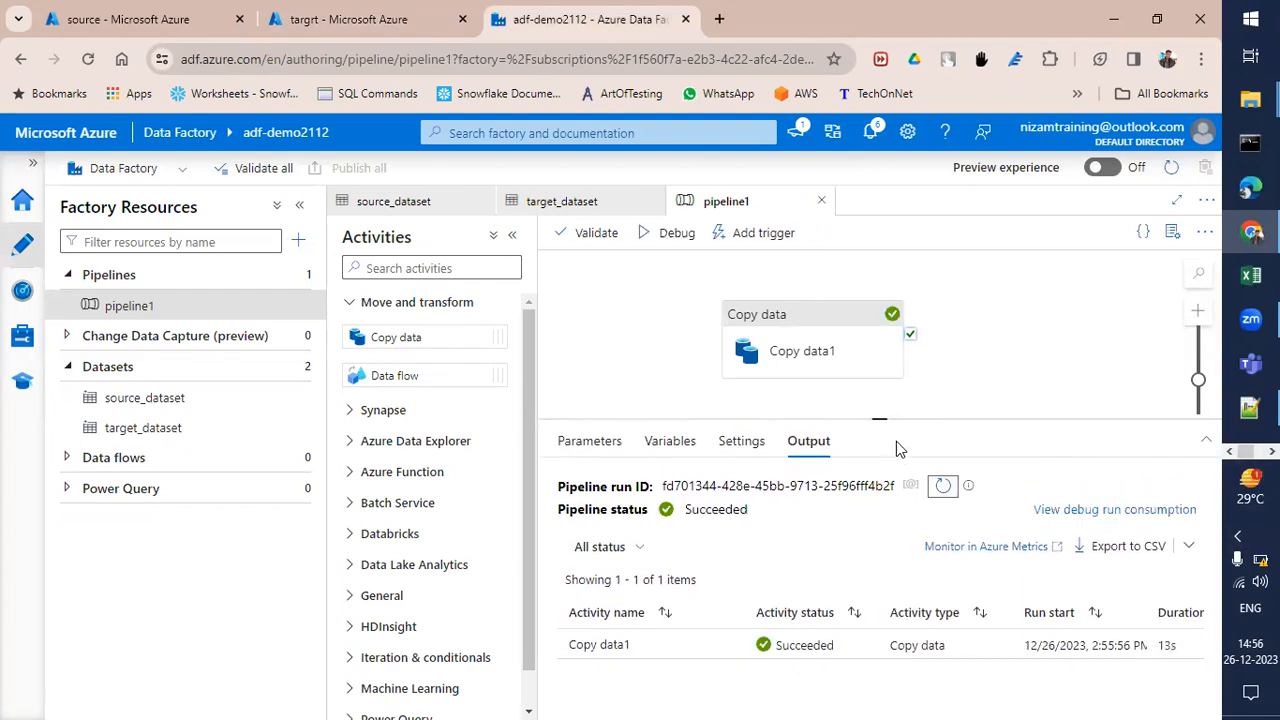
drag(883, 418, 882, 402)
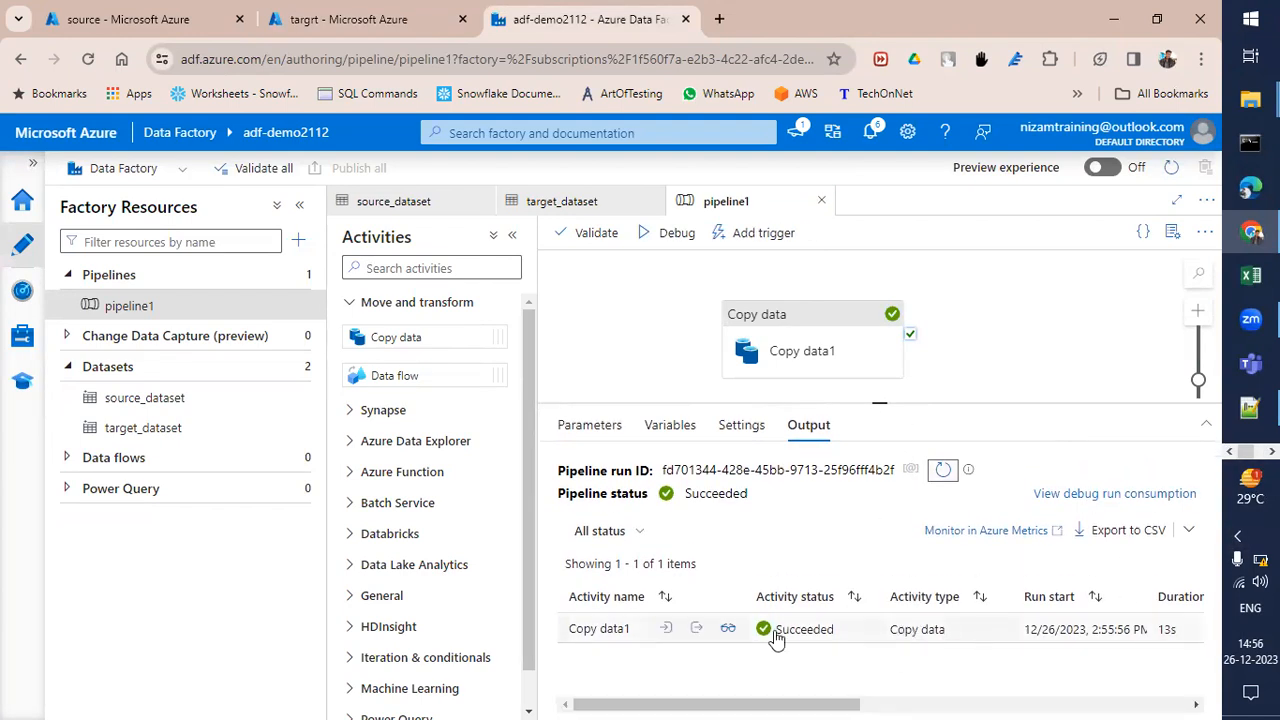
Refresh the source and targrt containers to check the copied file, and return to pipeline1 in the data factory
click(140, 10)
click(300, 256)
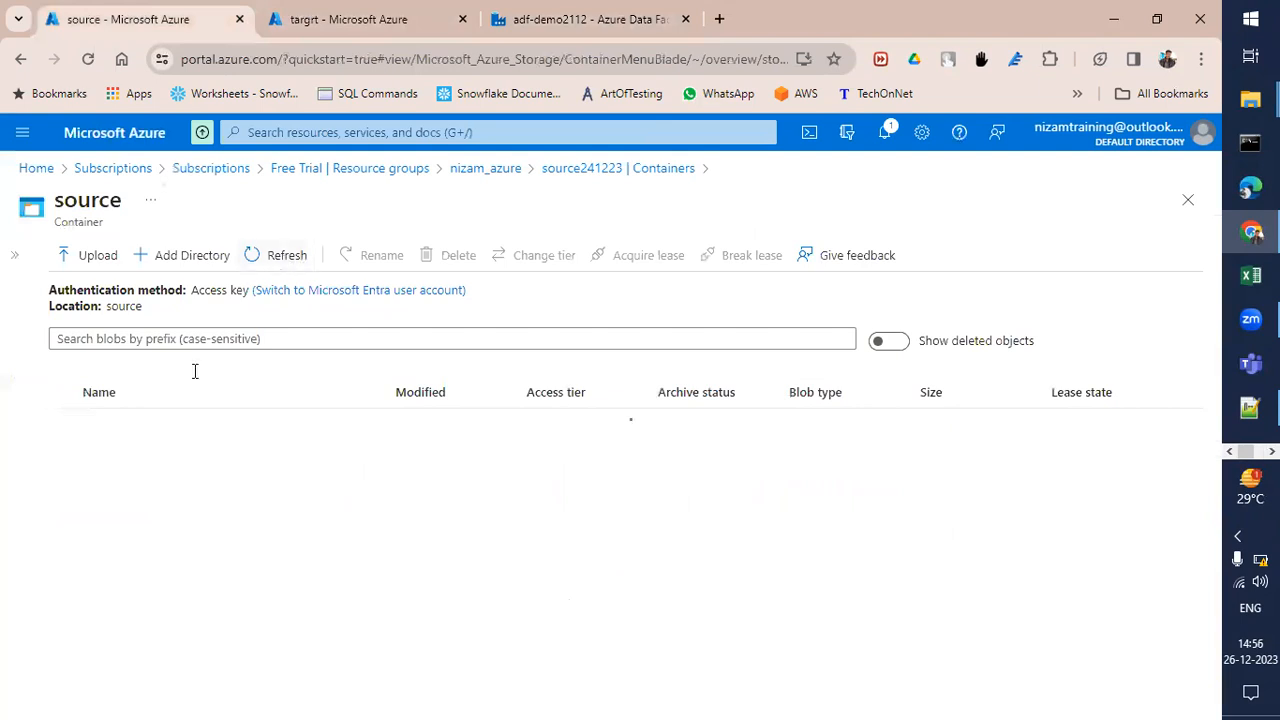
click(313, 30)
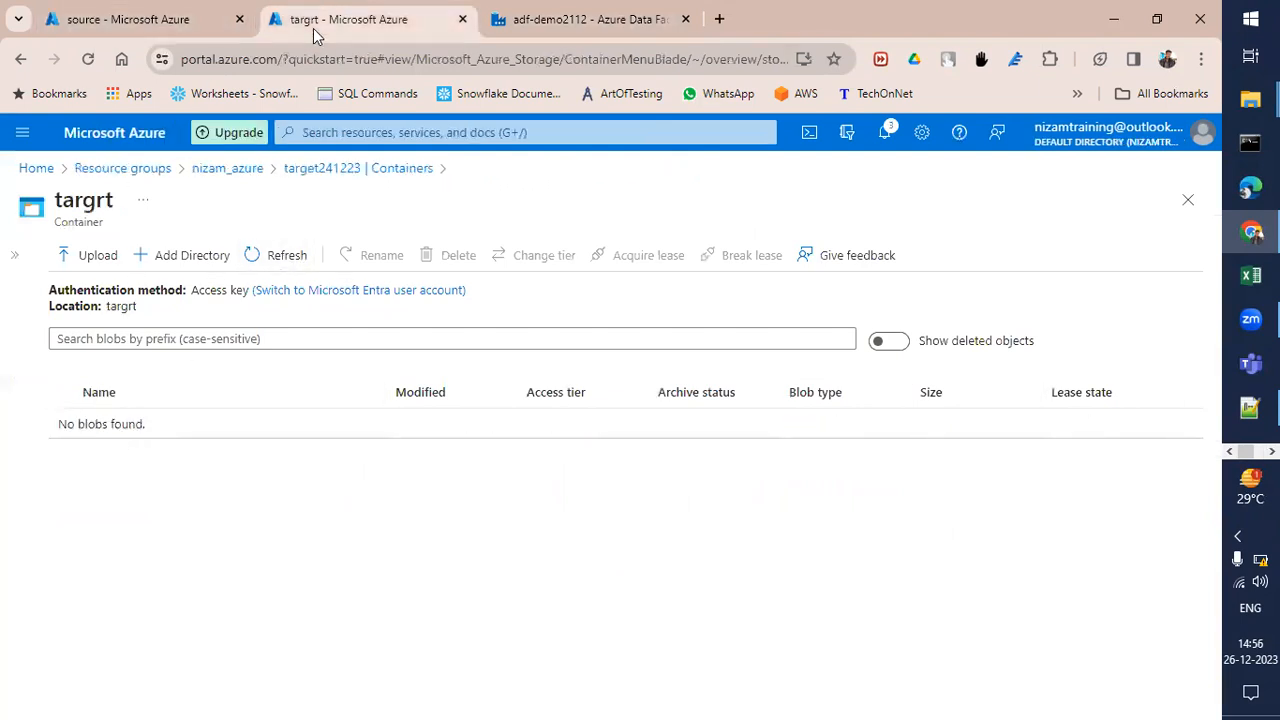
click(289, 258)
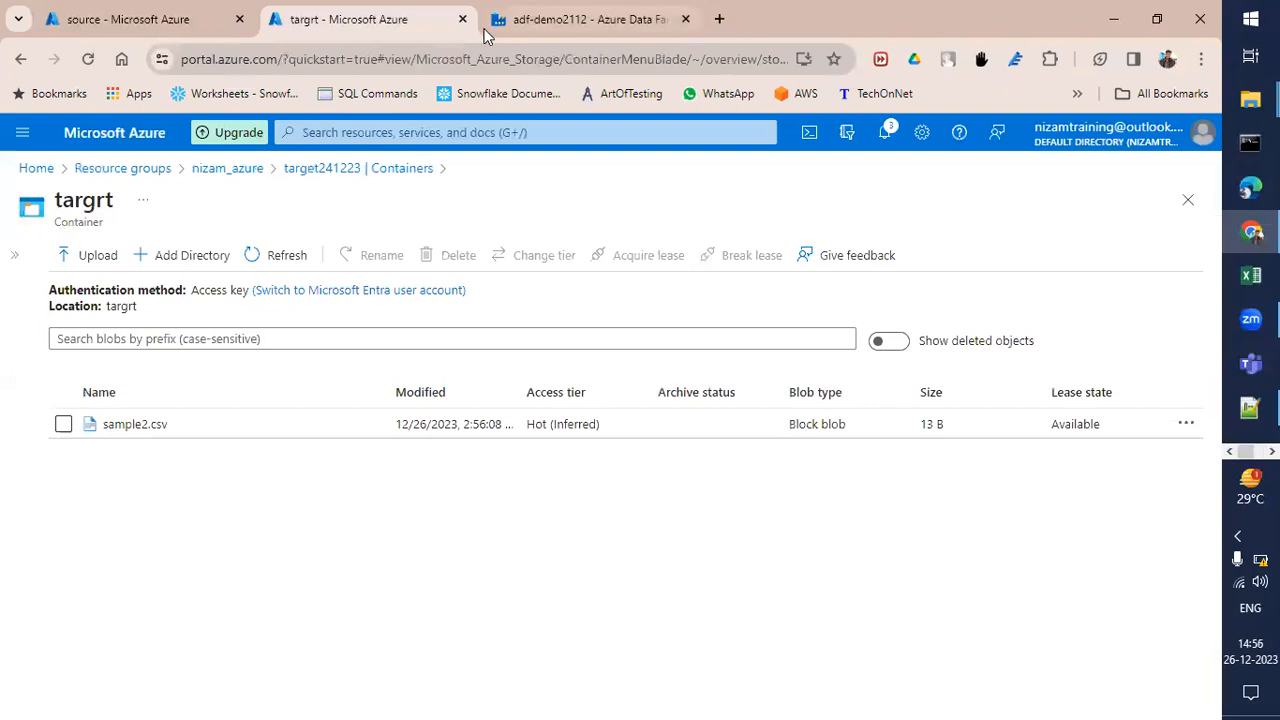
click(580, 19)
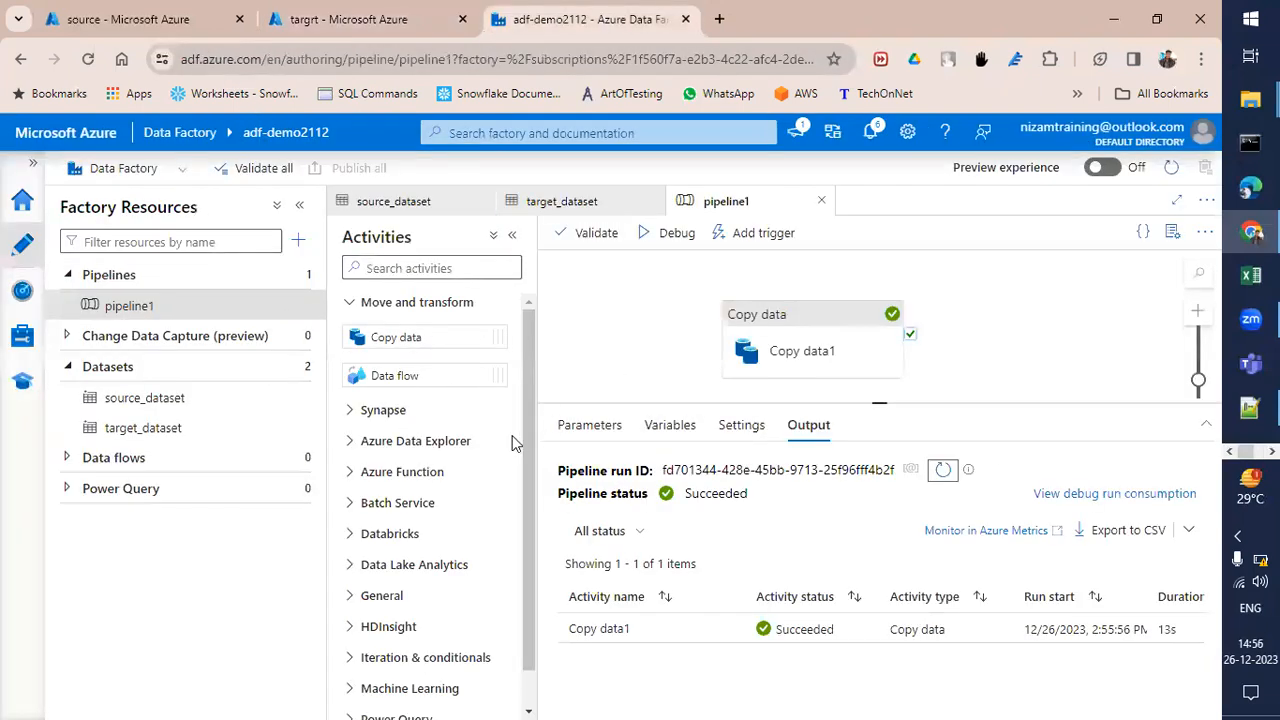
click(371, 28)
click(515, 30)
click(761, 238)
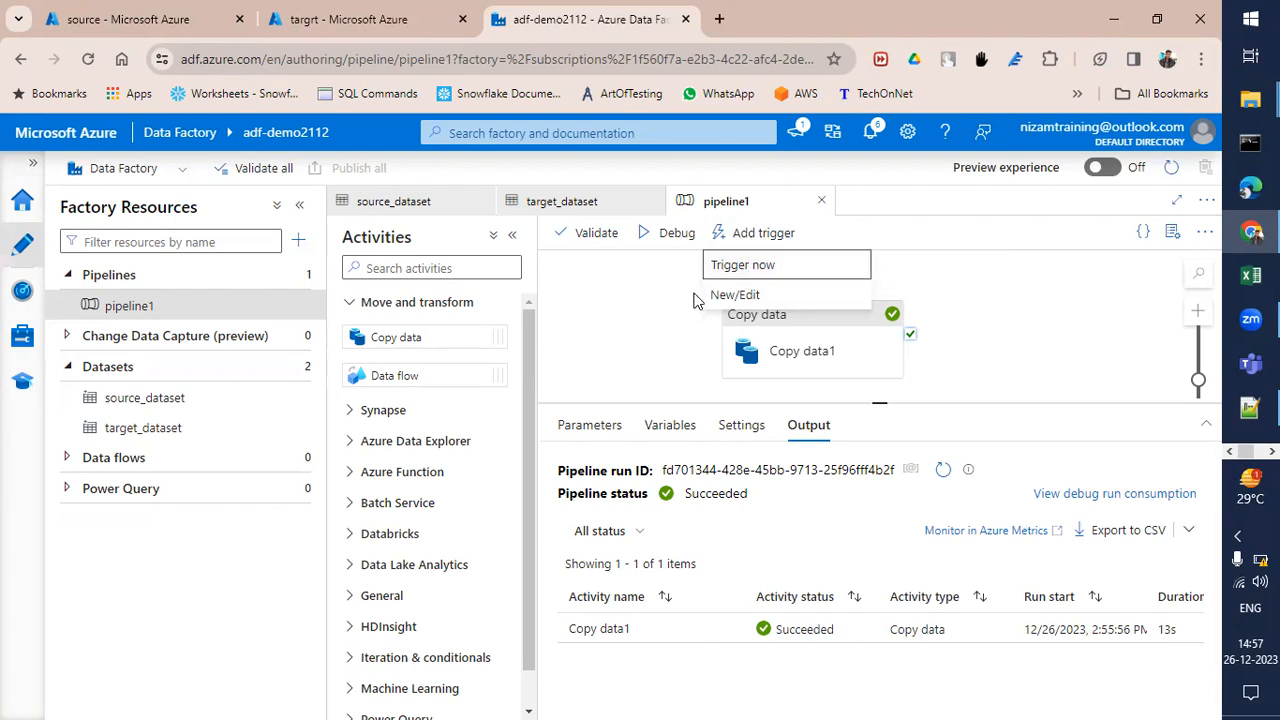
click(734, 296)
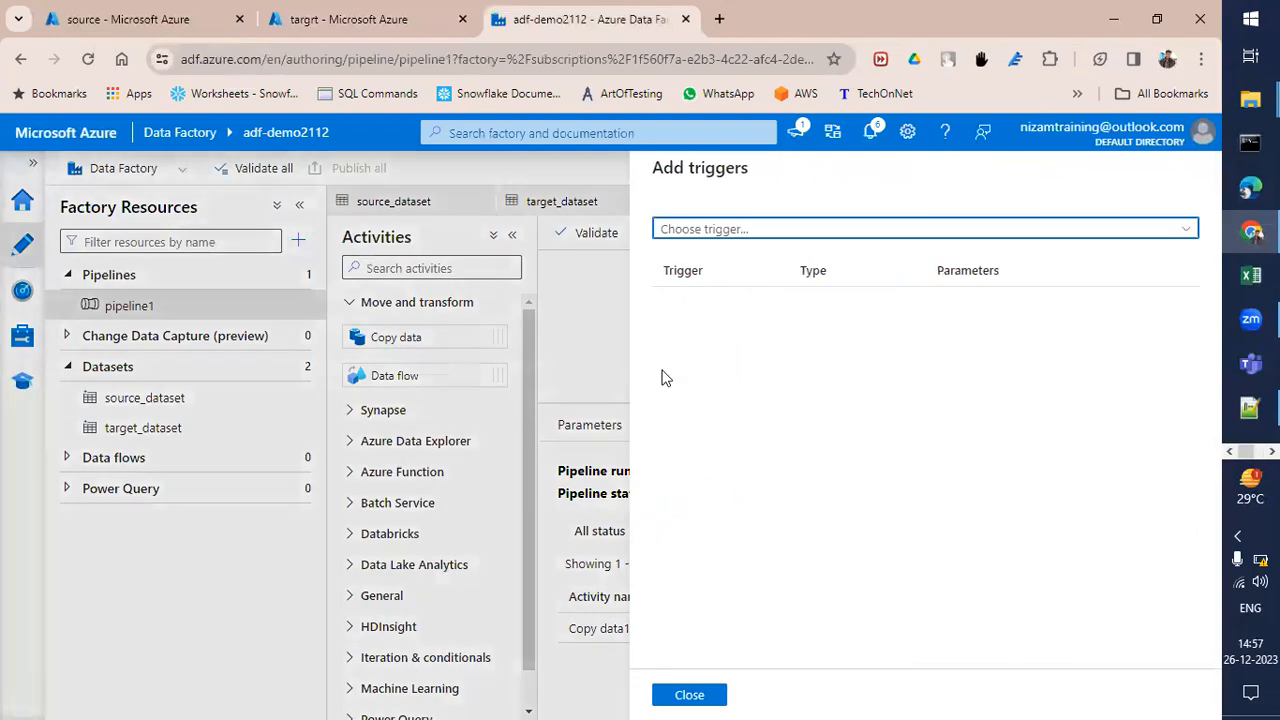
click(731, 234)
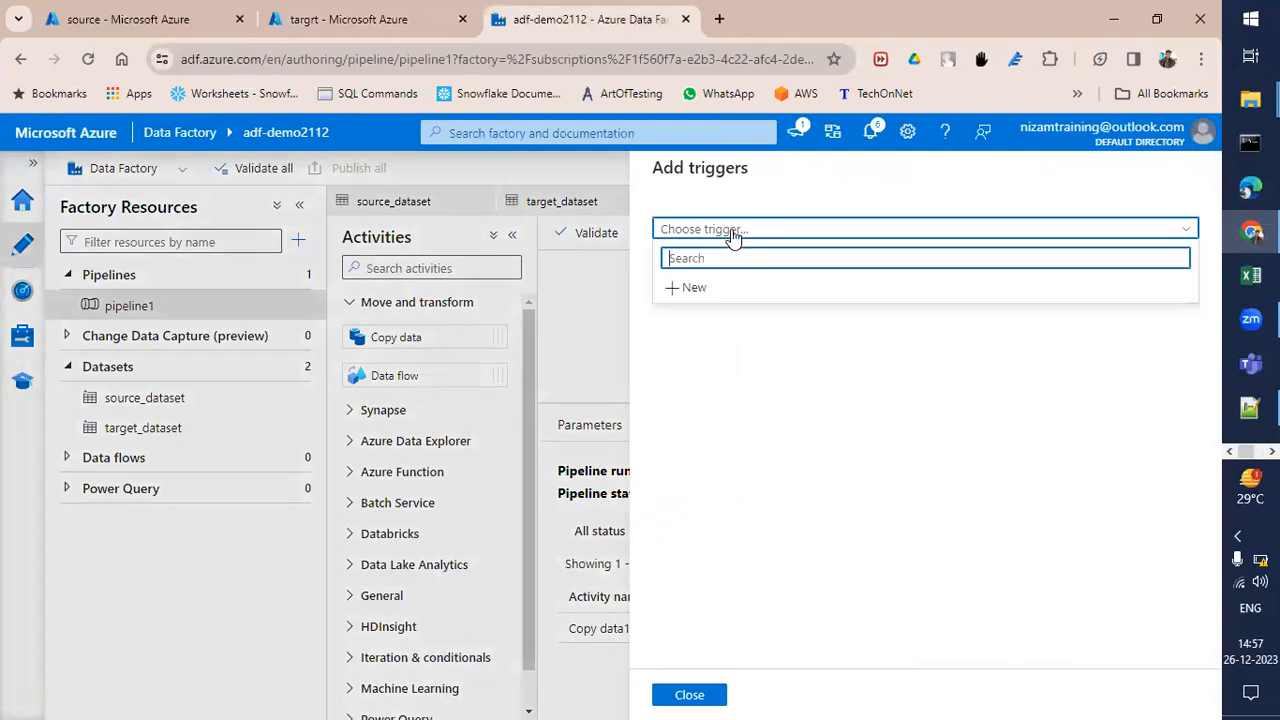
click(736, 360)
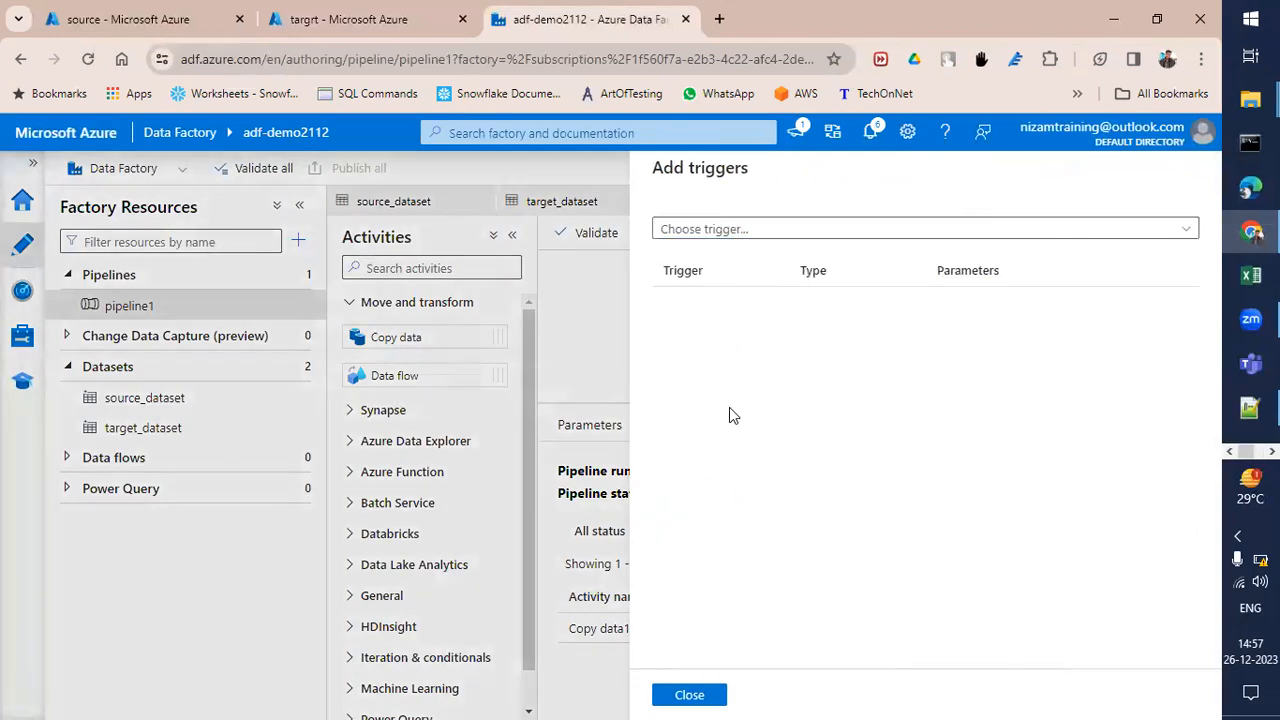
click(767, 236)
click(704, 292)
double_click(688, 226)
click(733, 226)
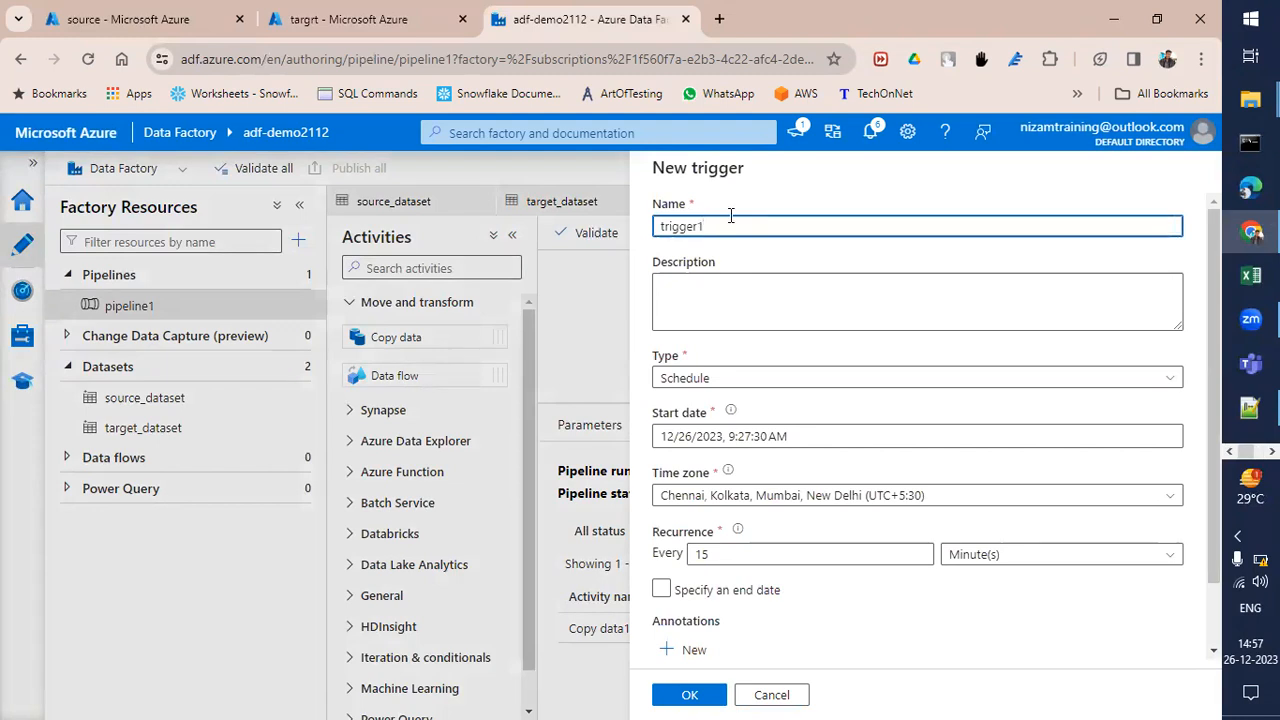
click(775, 696)
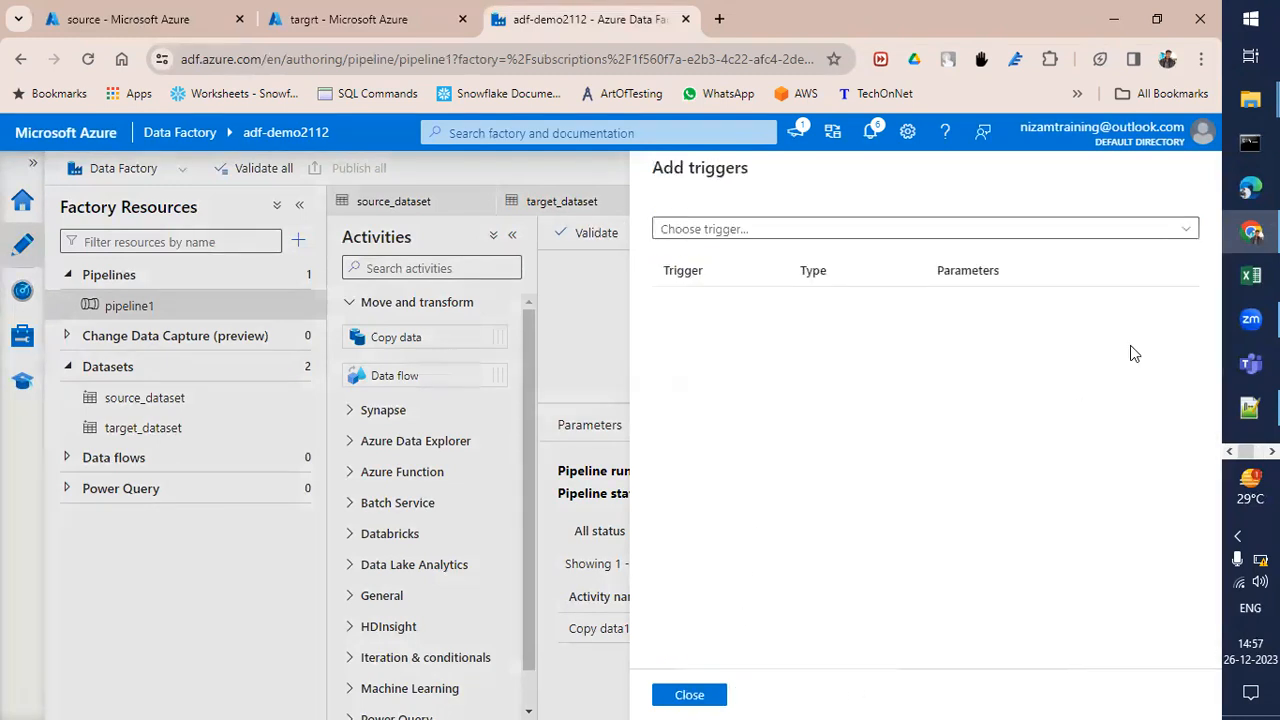
click(689, 694)
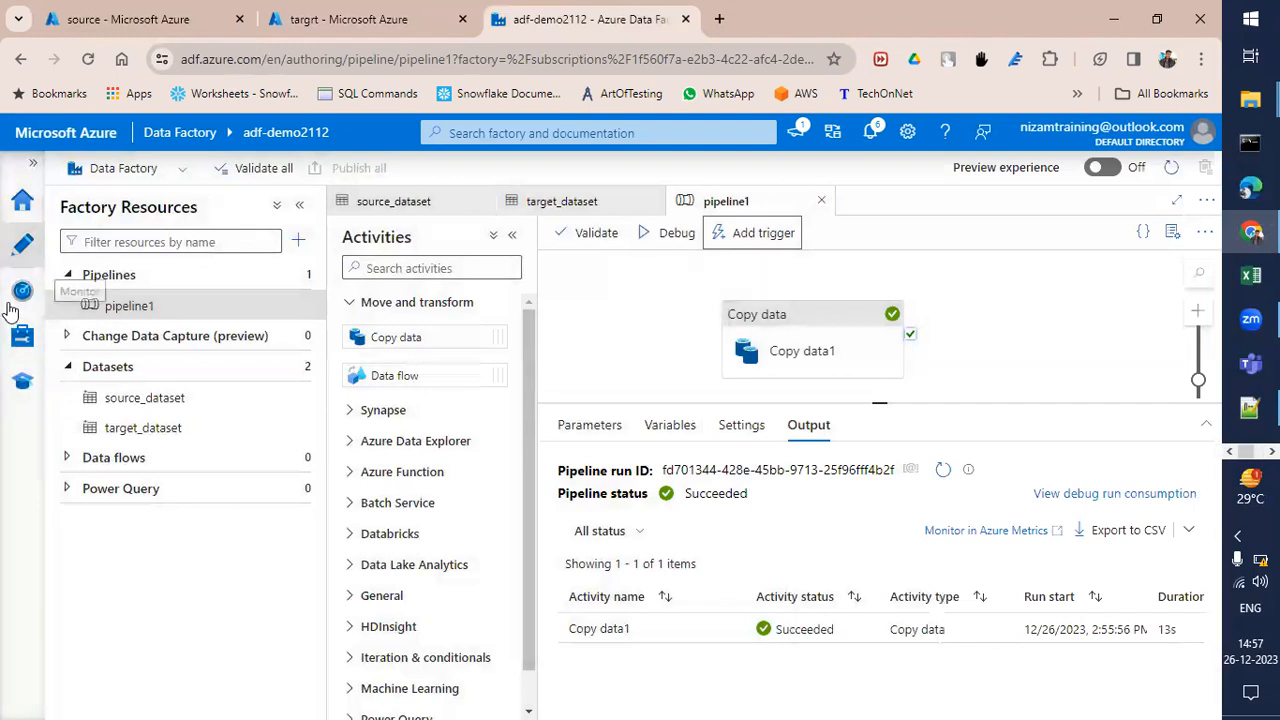
Examine the trigger runs in the data factory's monitoring section
click(20, 338)
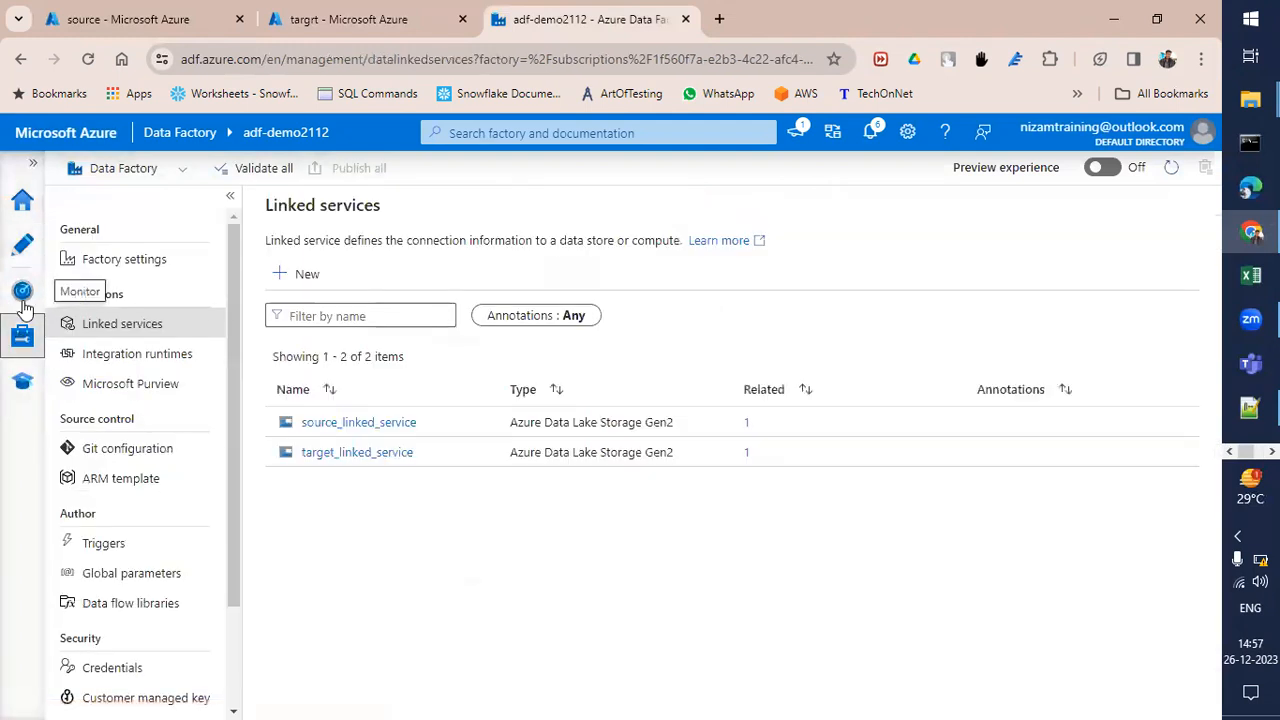
click(24, 306)
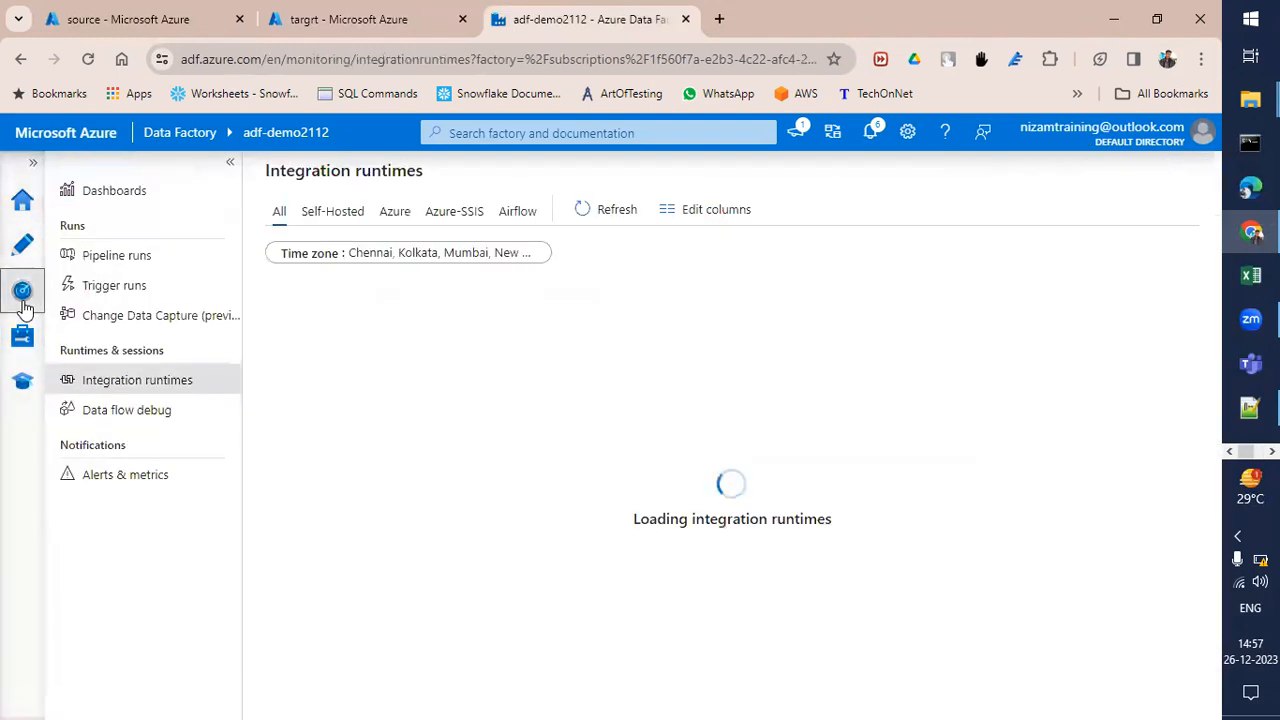
click(145, 291)
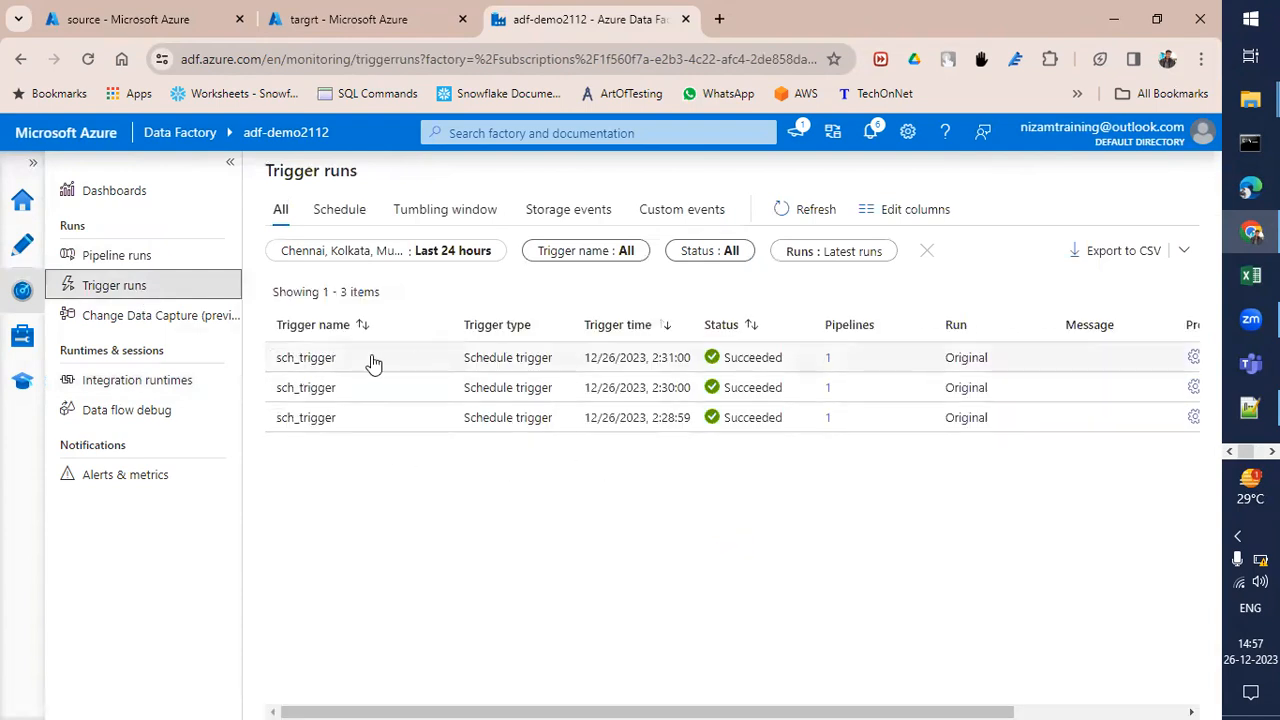
click(125, 258)
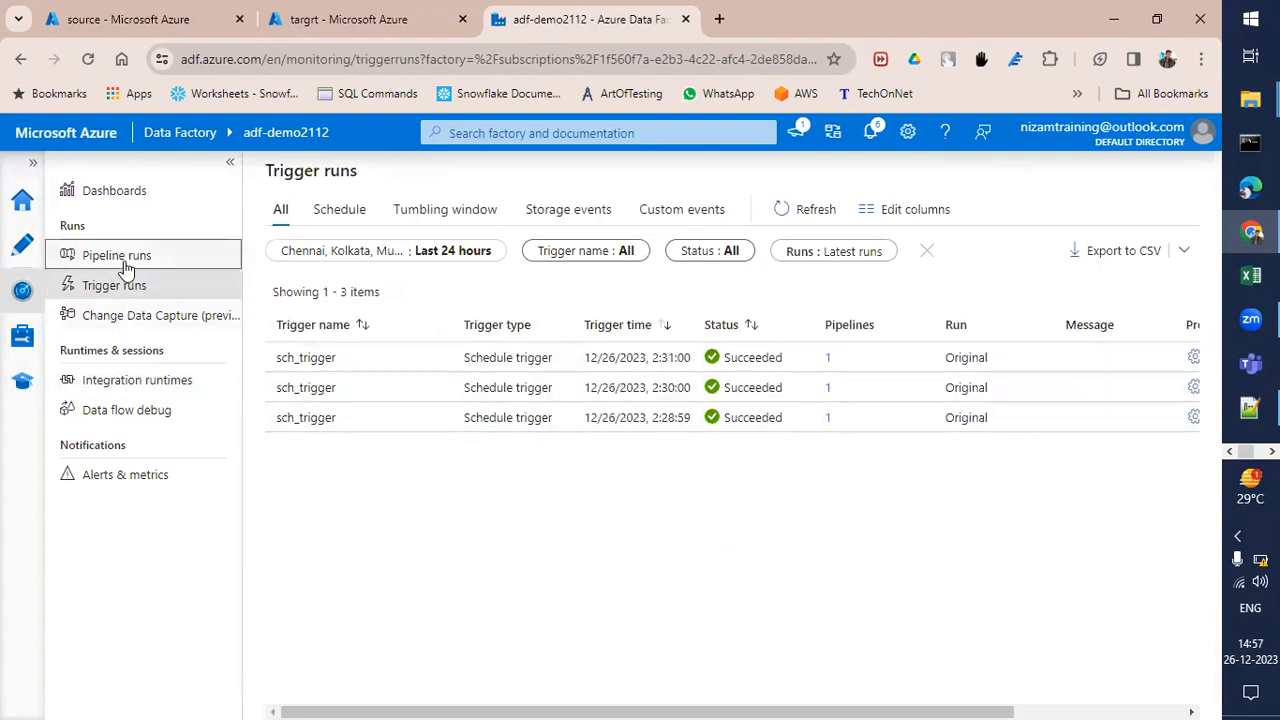
click(118, 286)
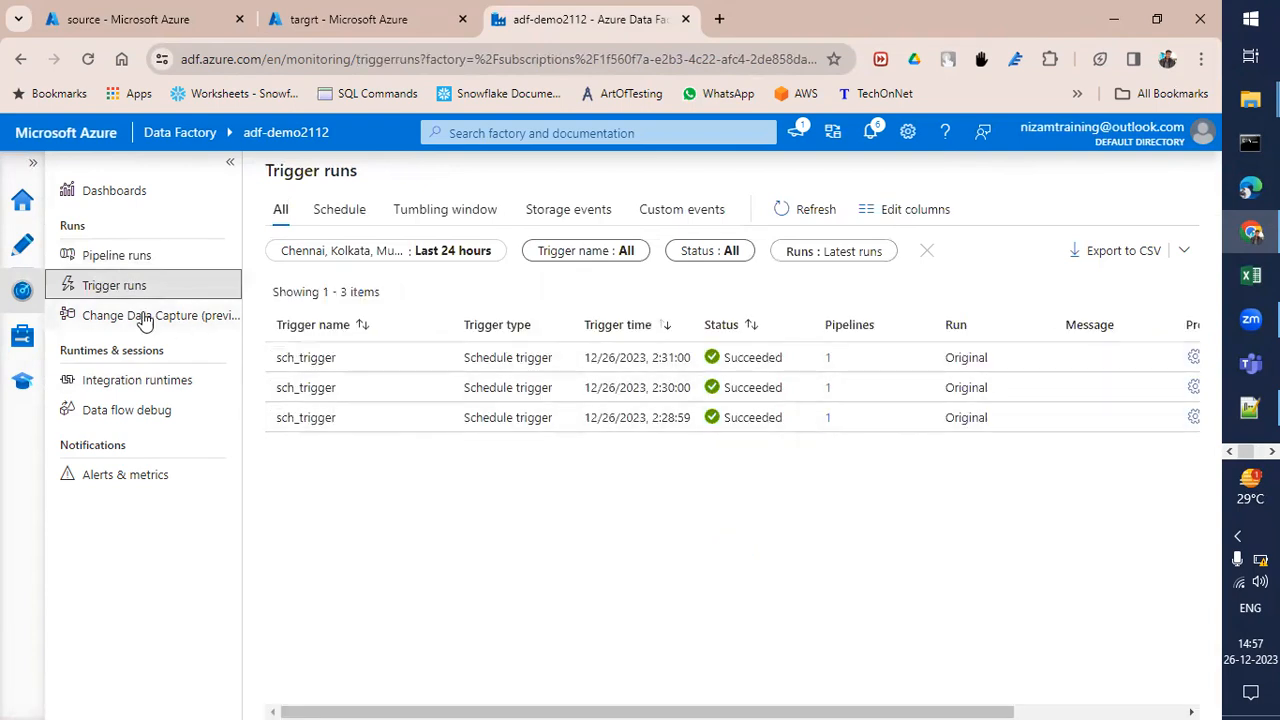
Return to pipeline1 in the authoring section, start a new trigger for it, and name the trigger new_trigger
click(17, 256)
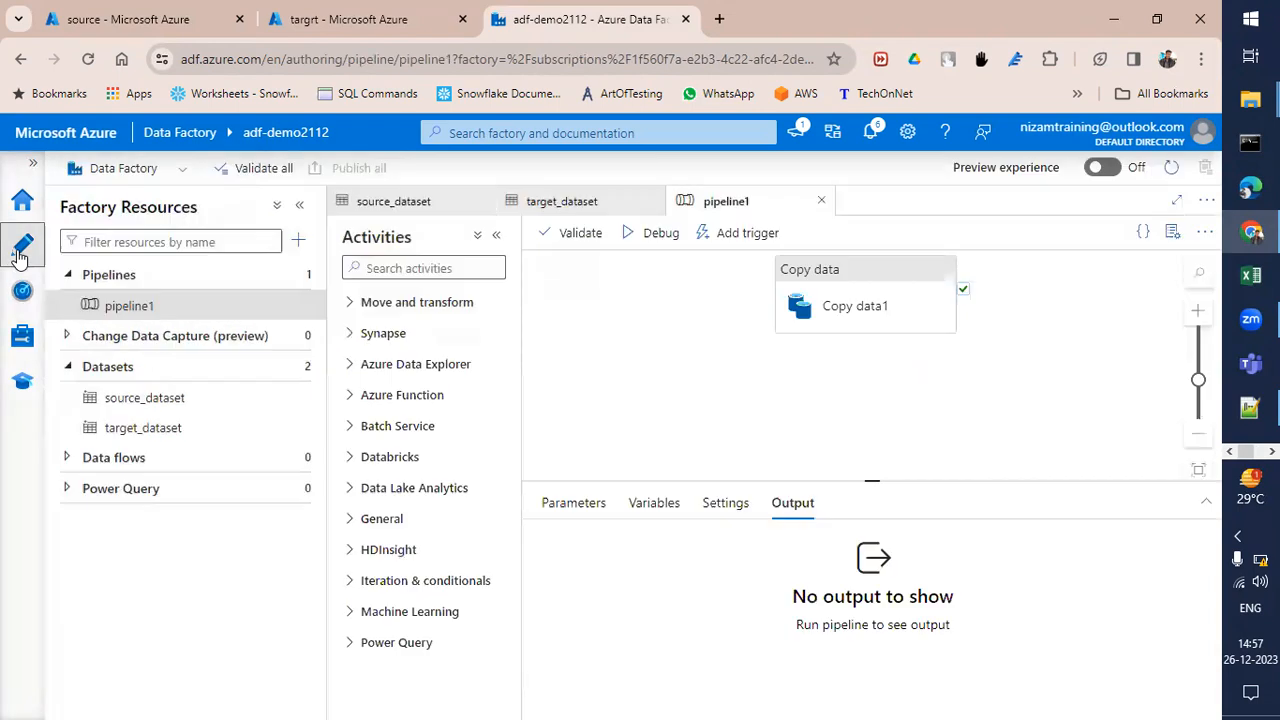
click(754, 240)
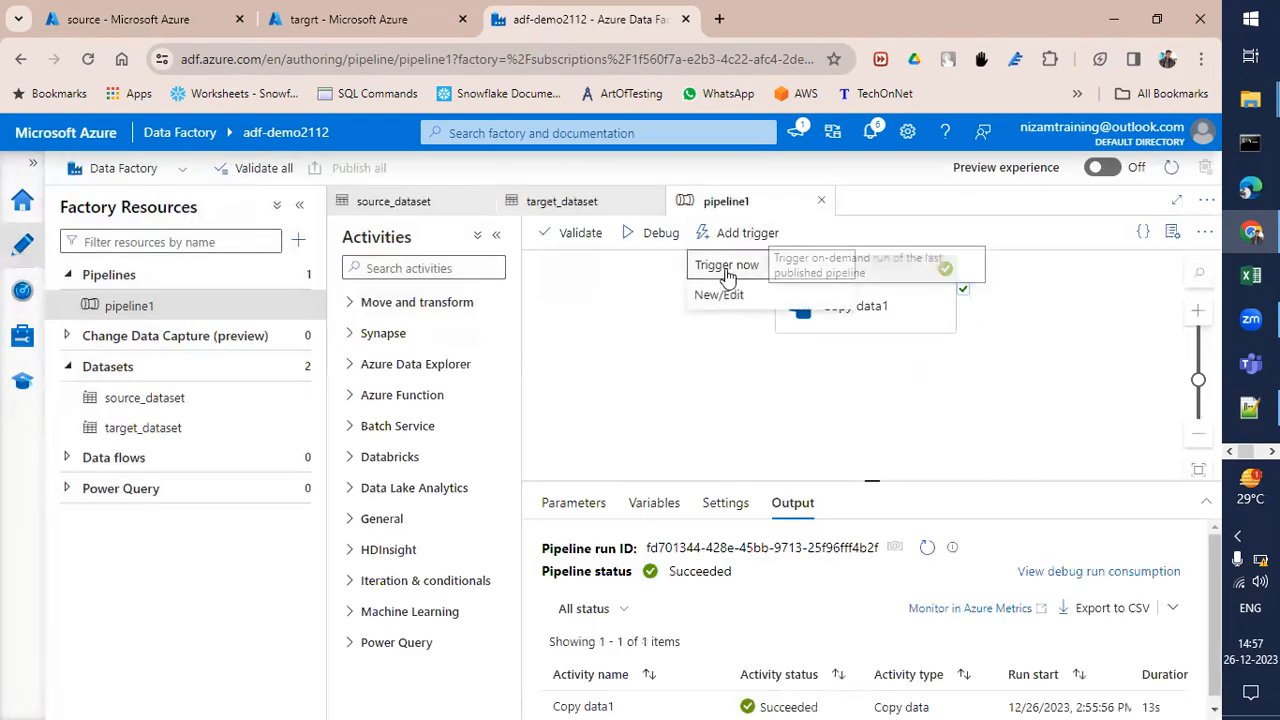
click(722, 297)
click(728, 232)
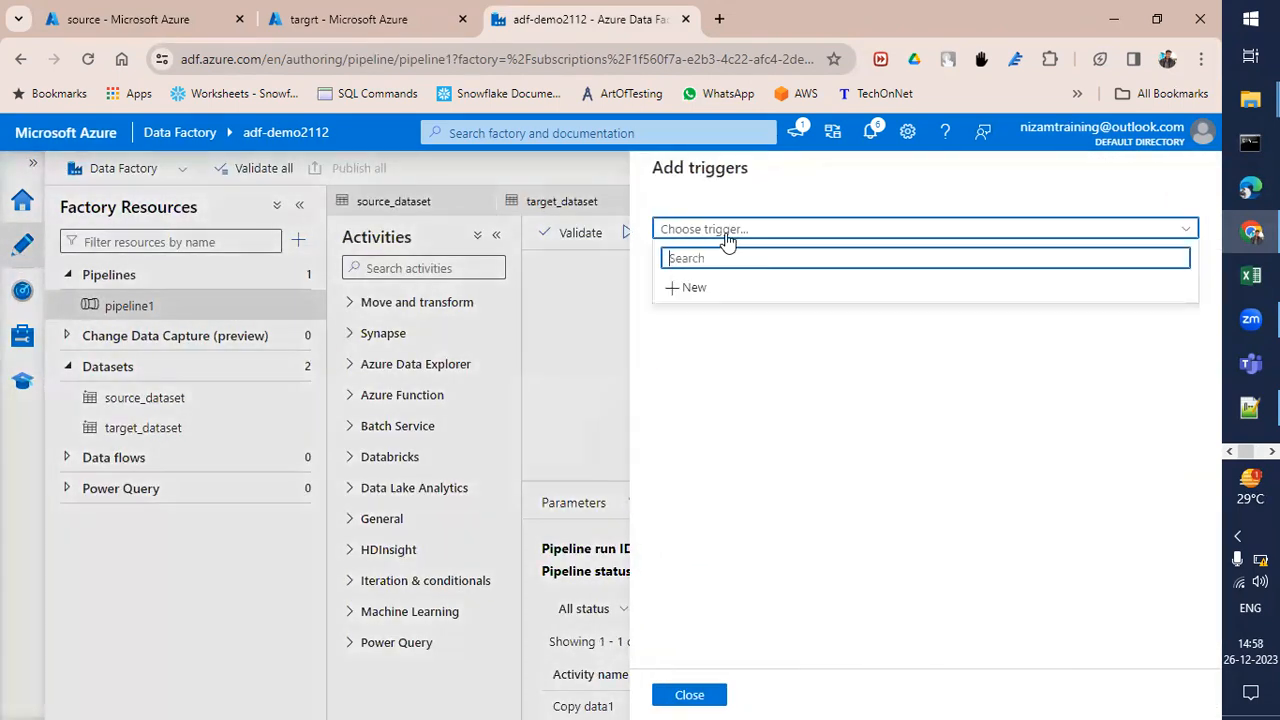
click(700, 288)
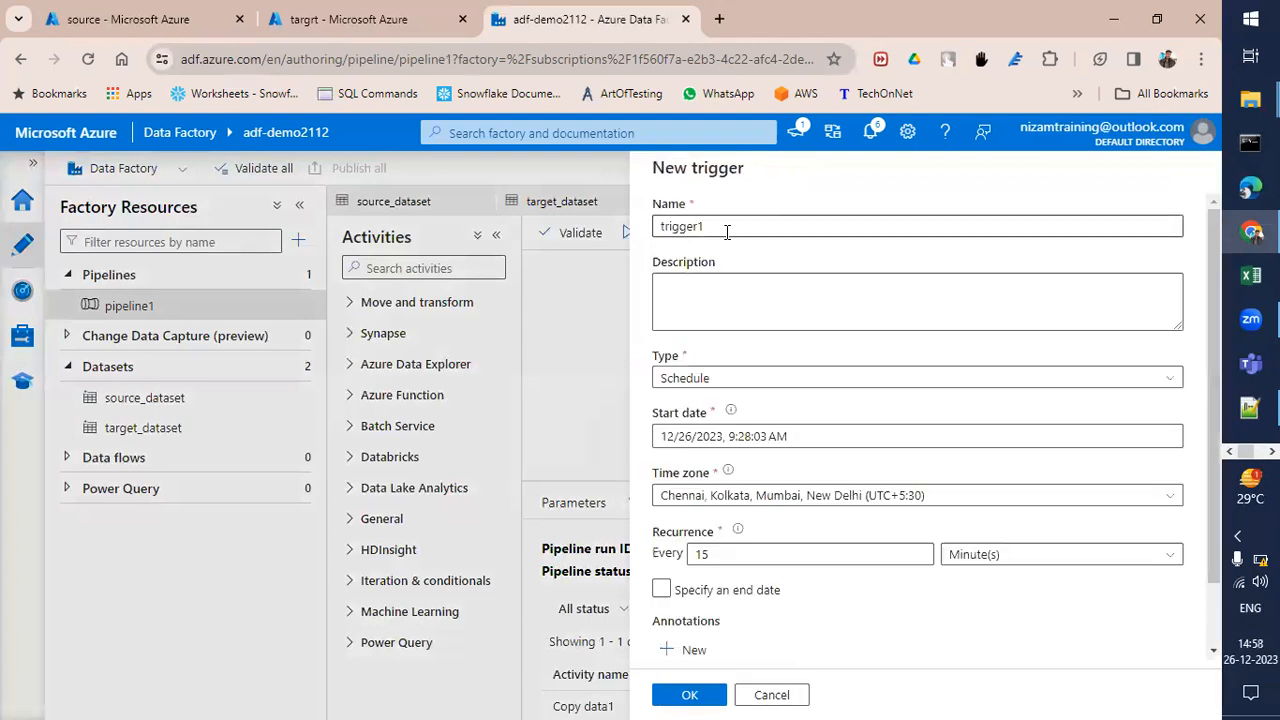
double_click(730, 226)
key(BackSpace)
text(new_trig)
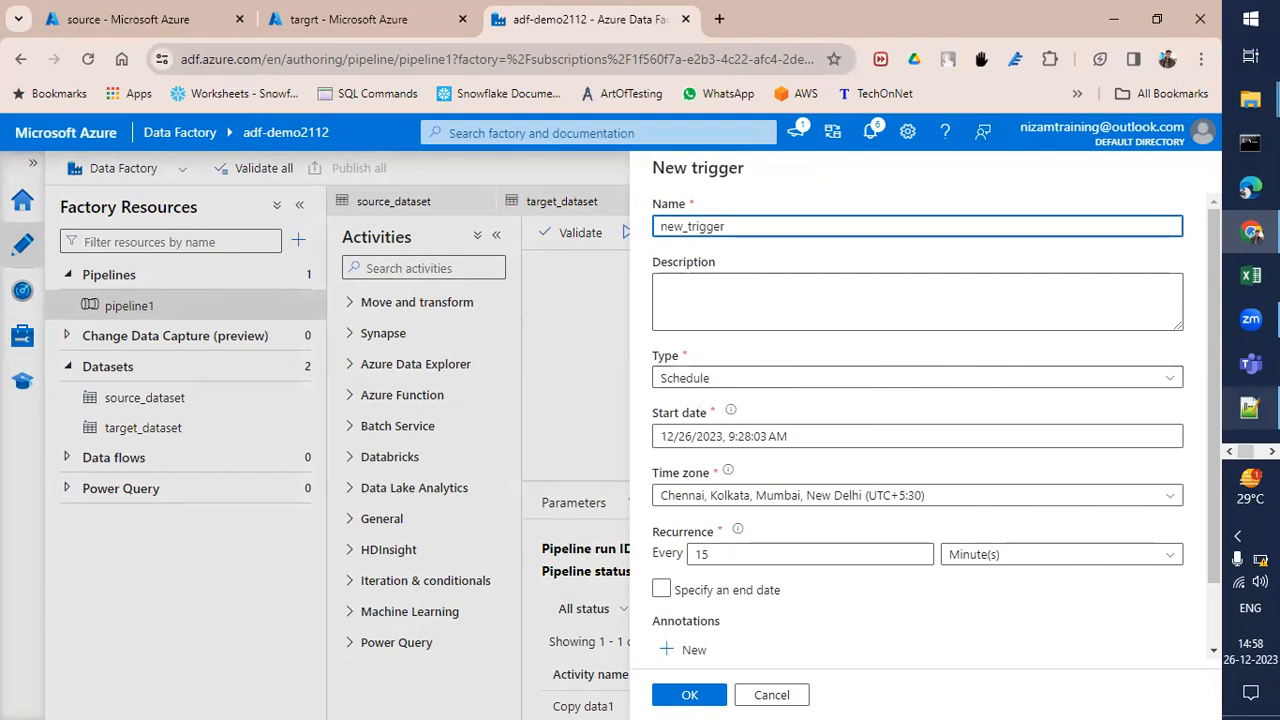
Check the list of trigger types in the Paint drawing, and choose Schedule as the type of new_trigger
click(1272, 451)
click(1272, 451)
click(1250, 320)
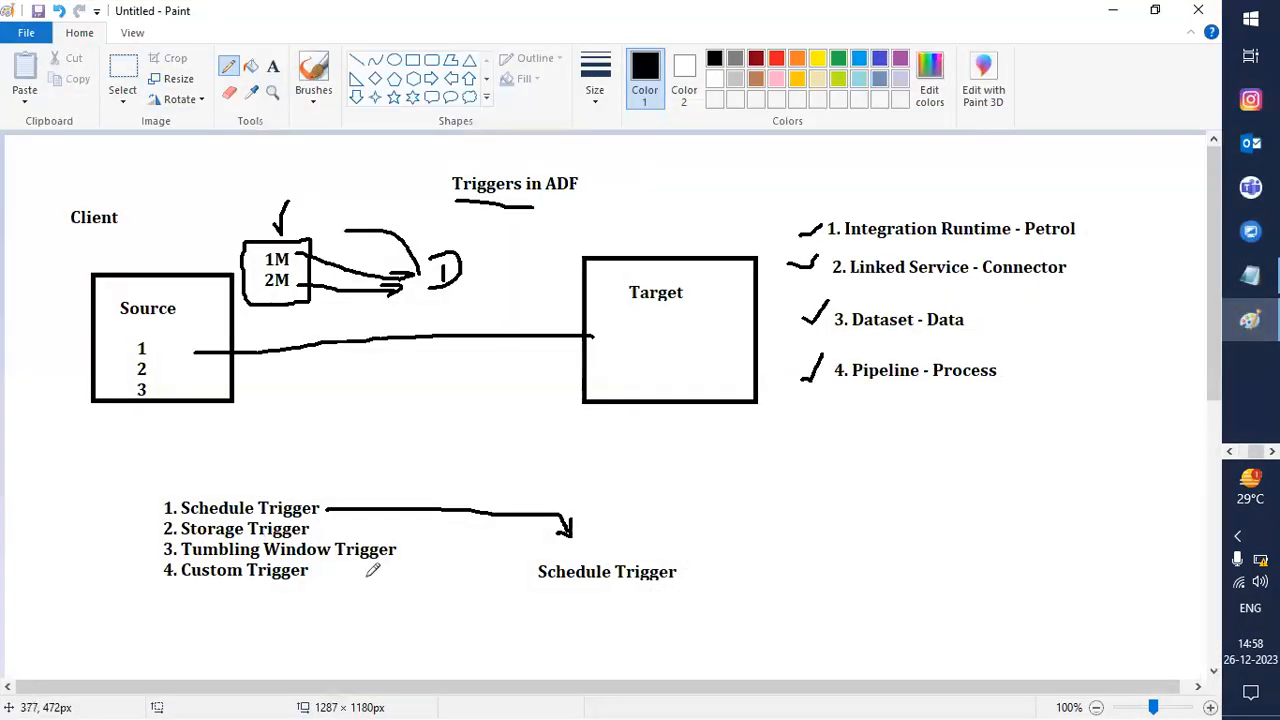
key(alt+Tab)
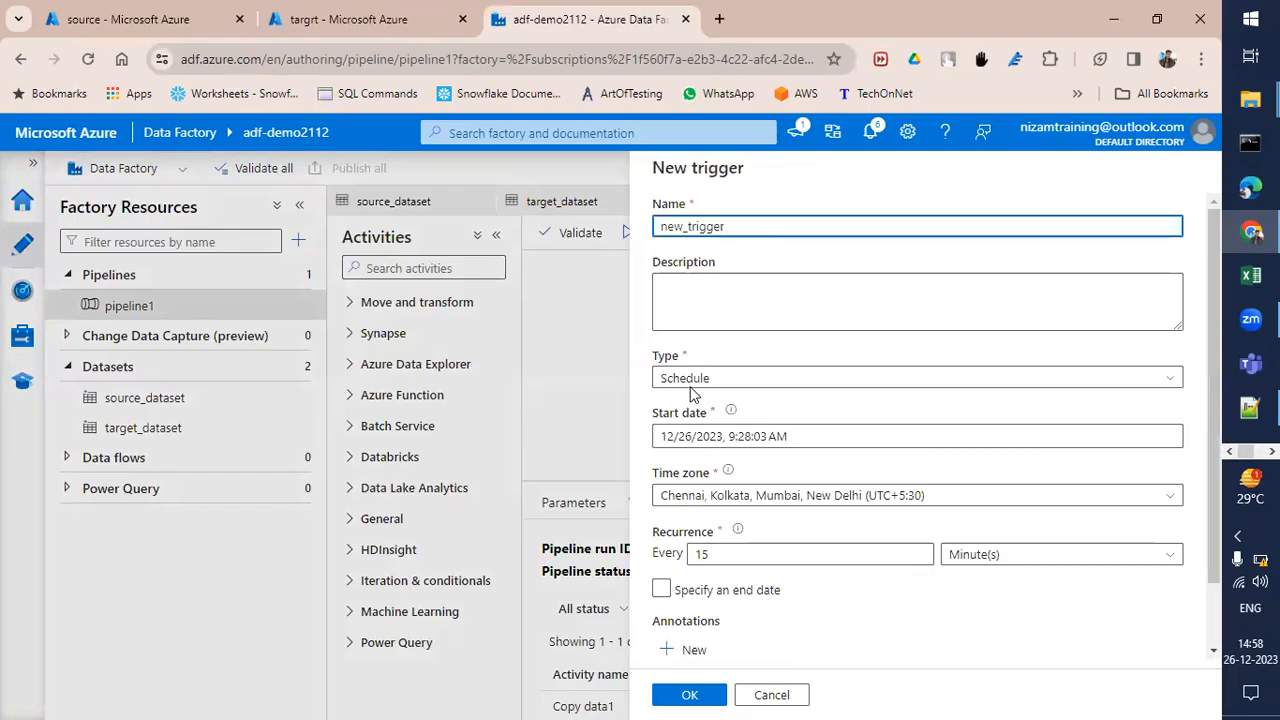
click(686, 378)
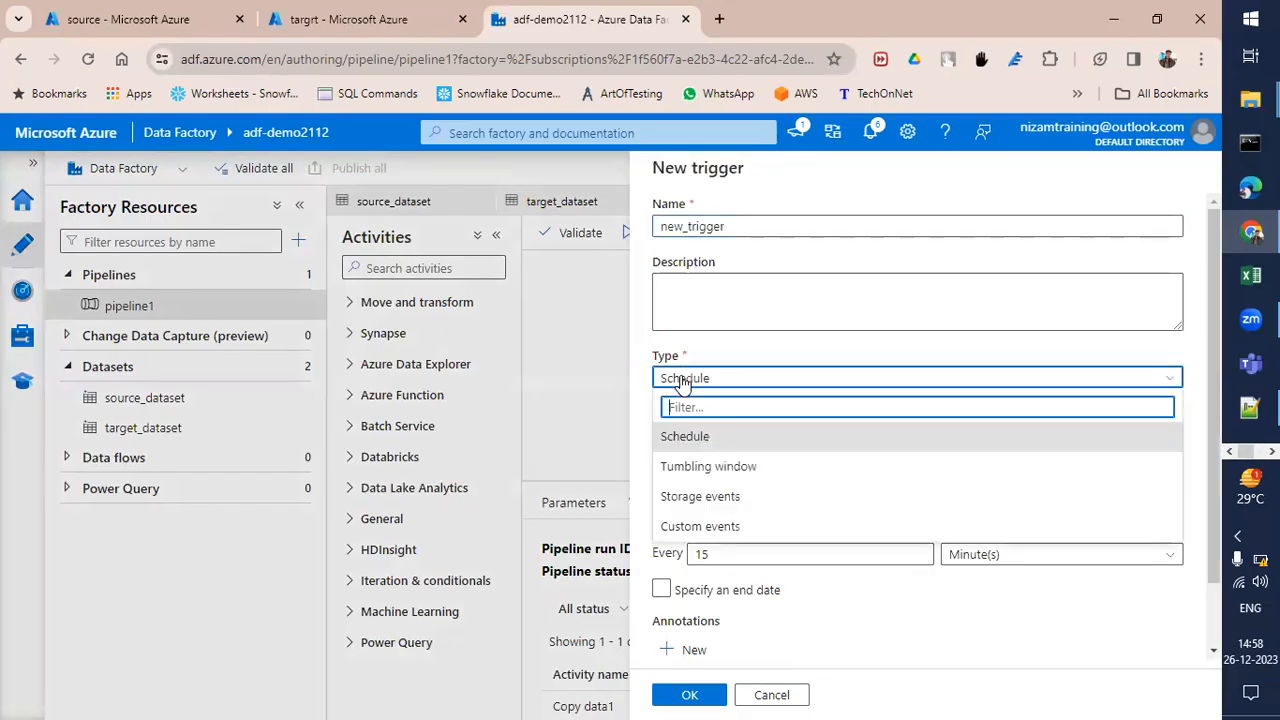
click(689, 438)
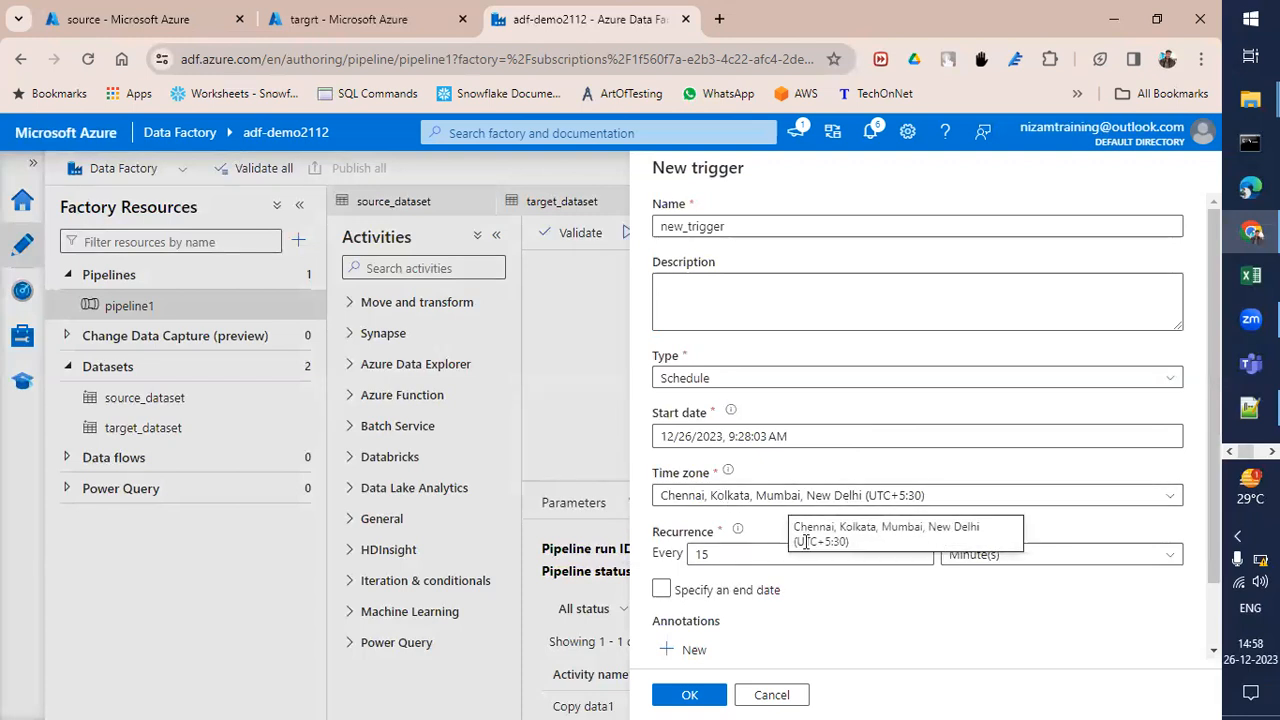
Set the trigger's recurrence to every 1 minute
drag(654, 530, 877, 630)
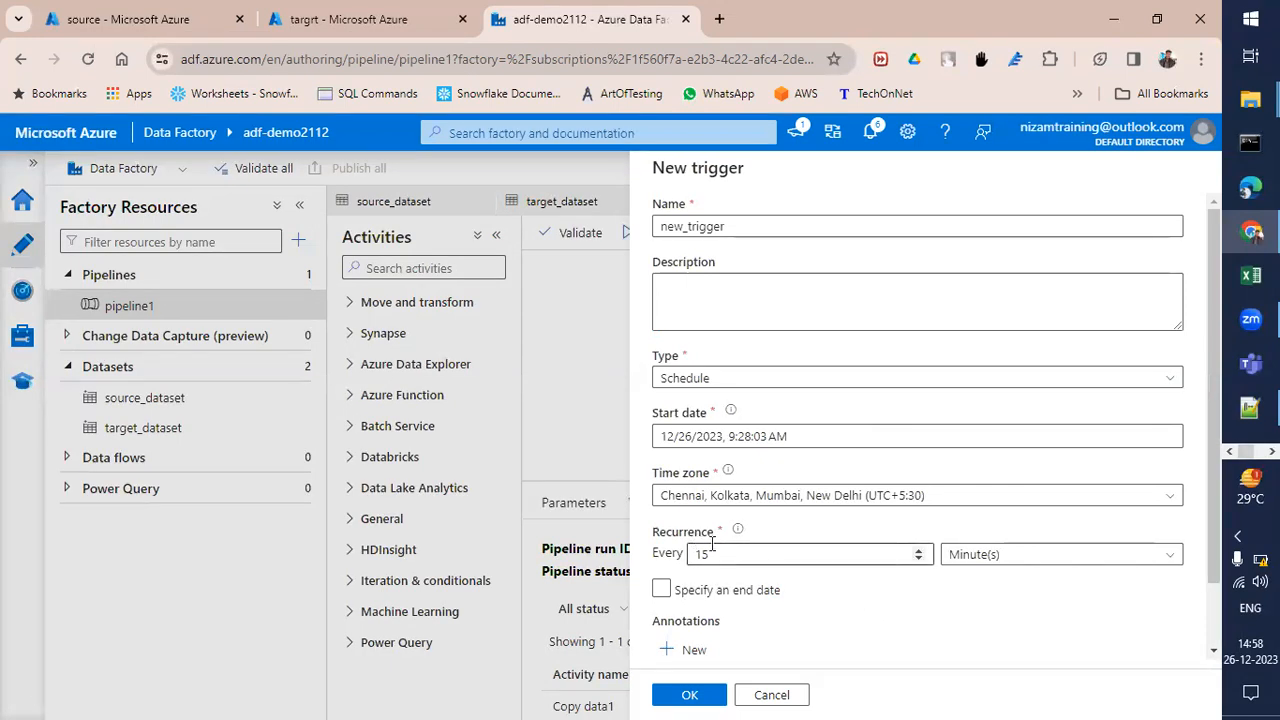
click(975, 558)
scroll(881, 619, down, 2)
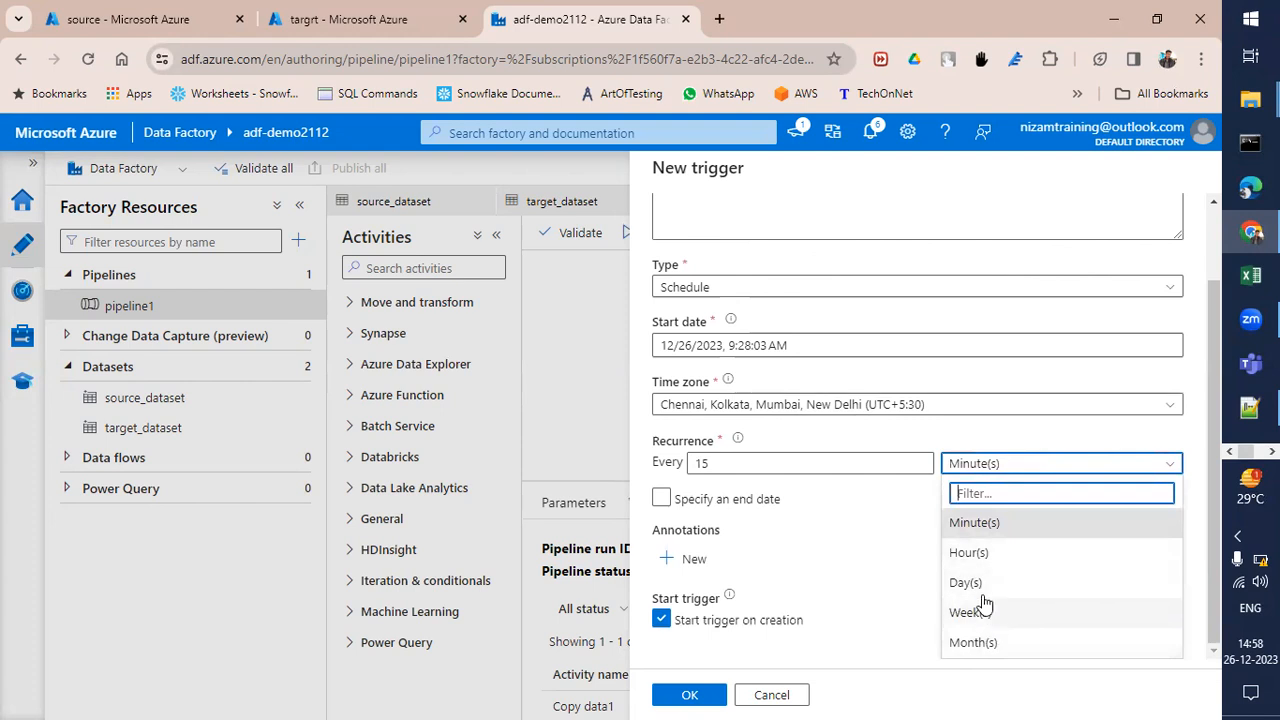
click(978, 523)
drag(771, 480, 689, 478)
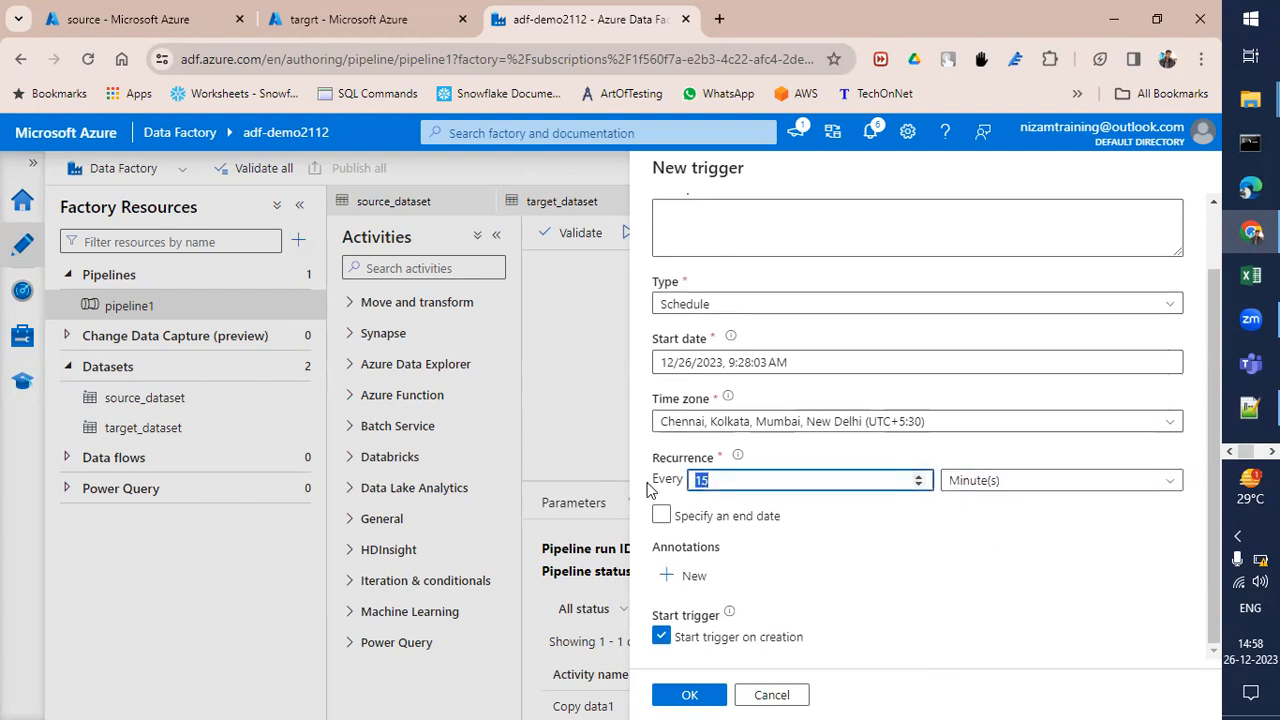
text(1)
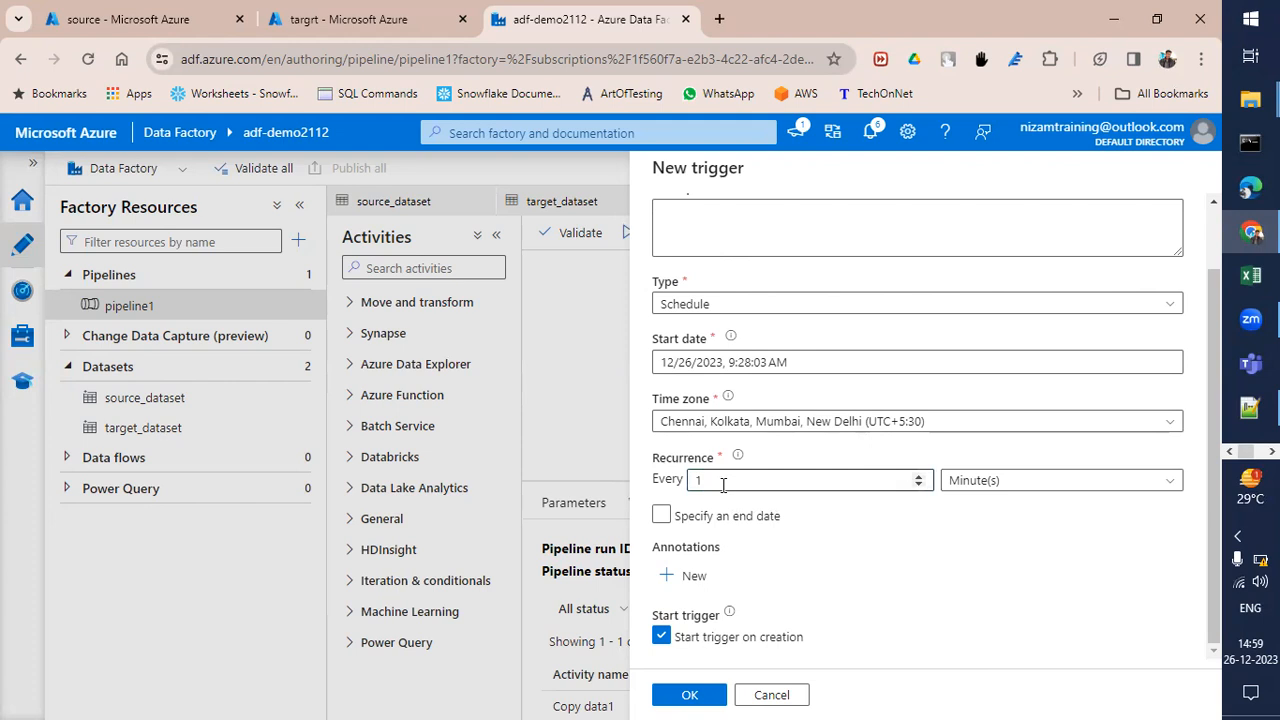
Try specifying an end date for the trigger, and clear that option again
click(664, 518)
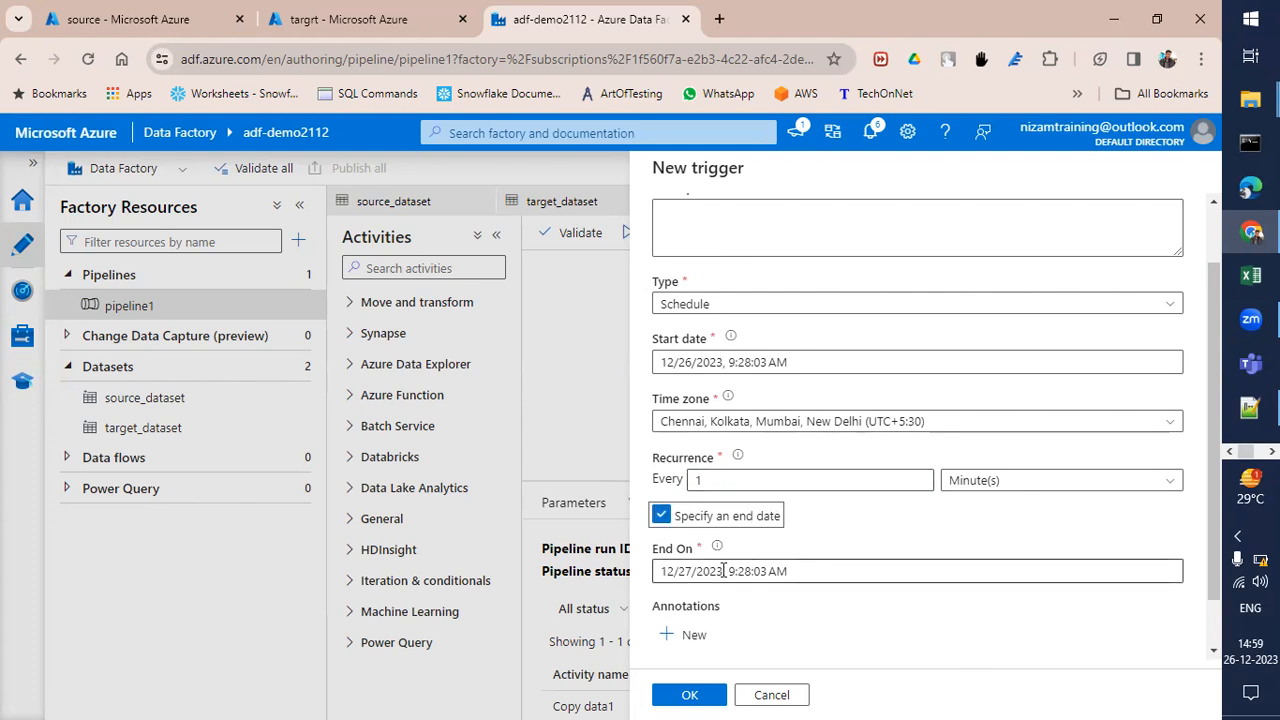
click(707, 478)
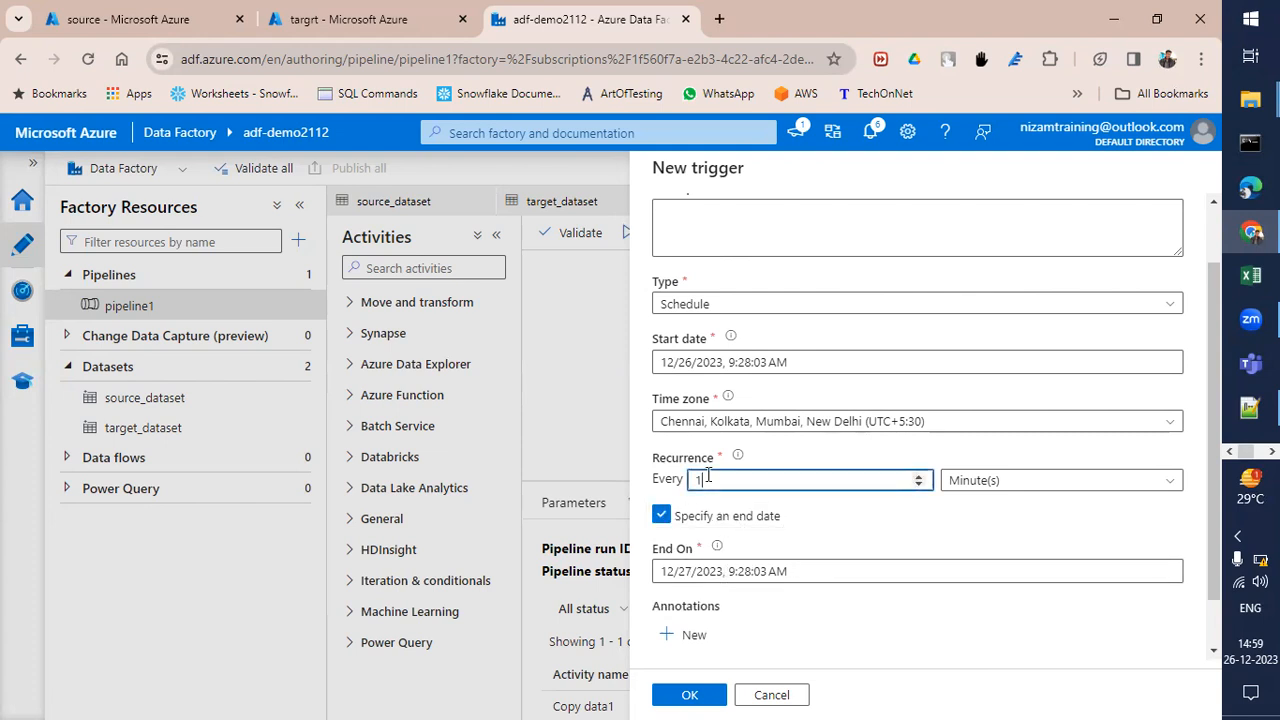
key(BackSpace)
text(1)
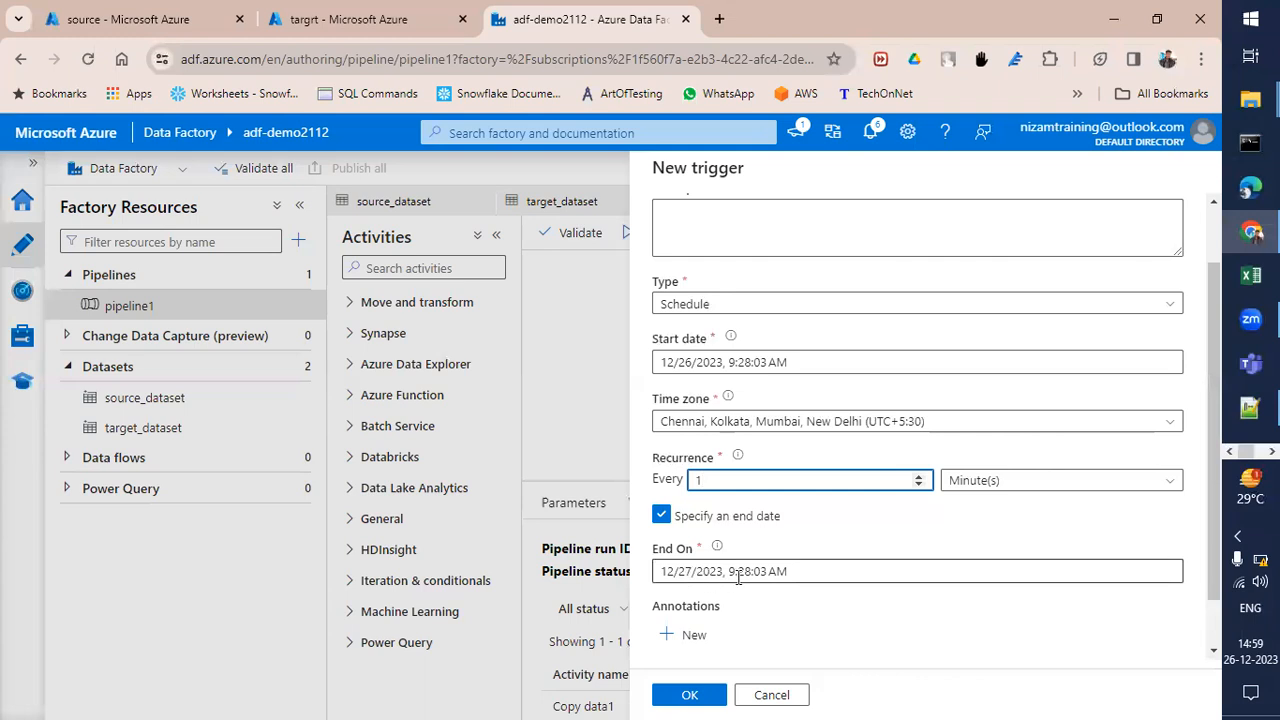
click(661, 518)
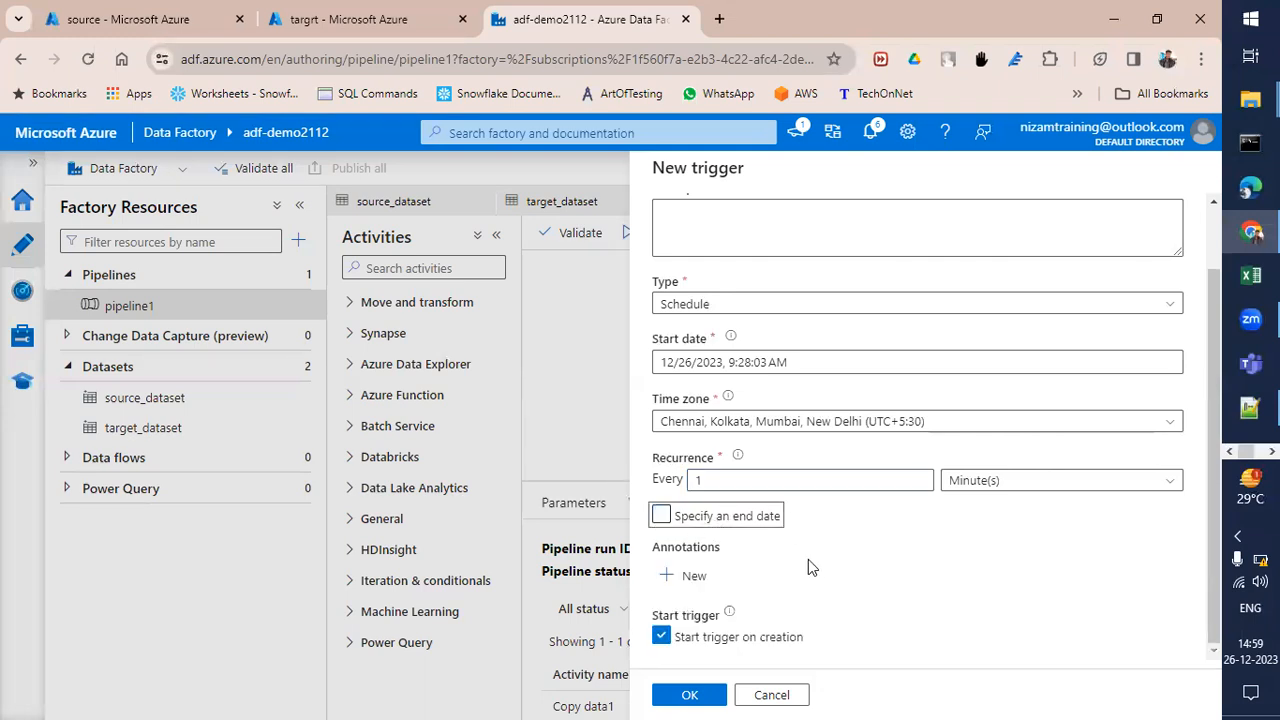
Create new_trigger on pipeline1 with the start-on-creation option enabled and no trigger run parameters
click(783, 487)
click(710, 619)
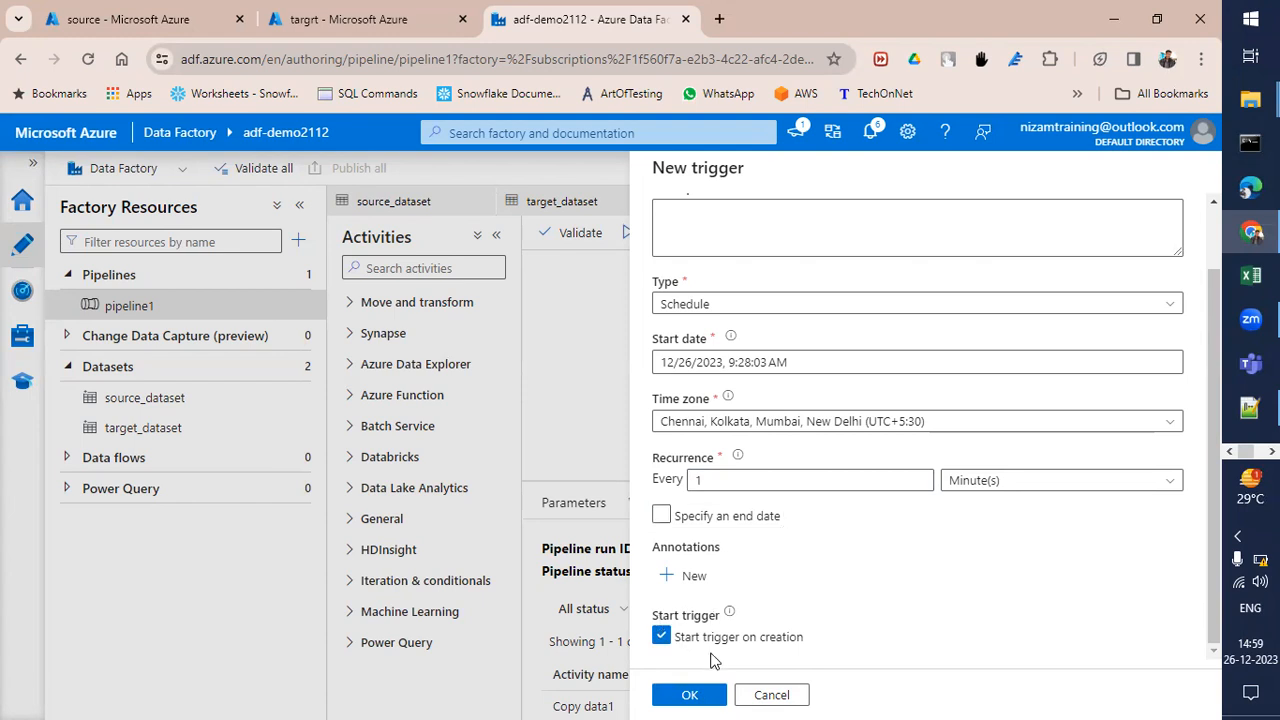
click(690, 695)
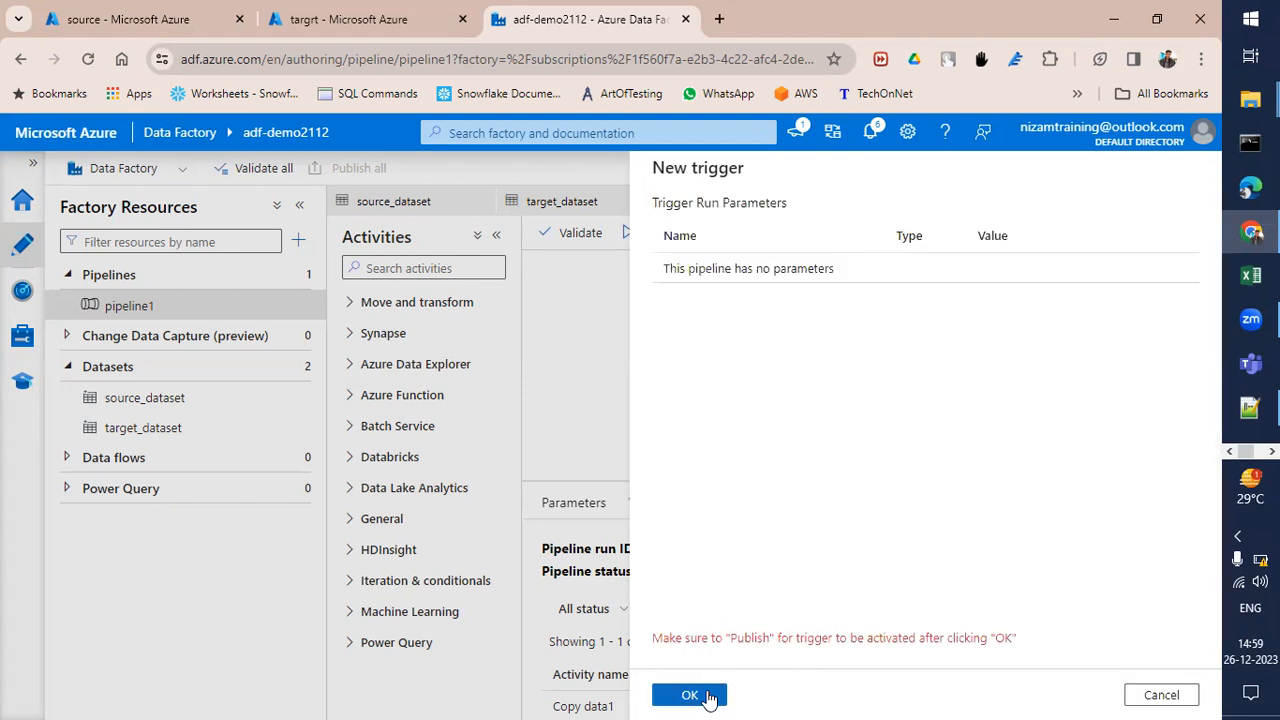
drag(655, 638, 985, 638)
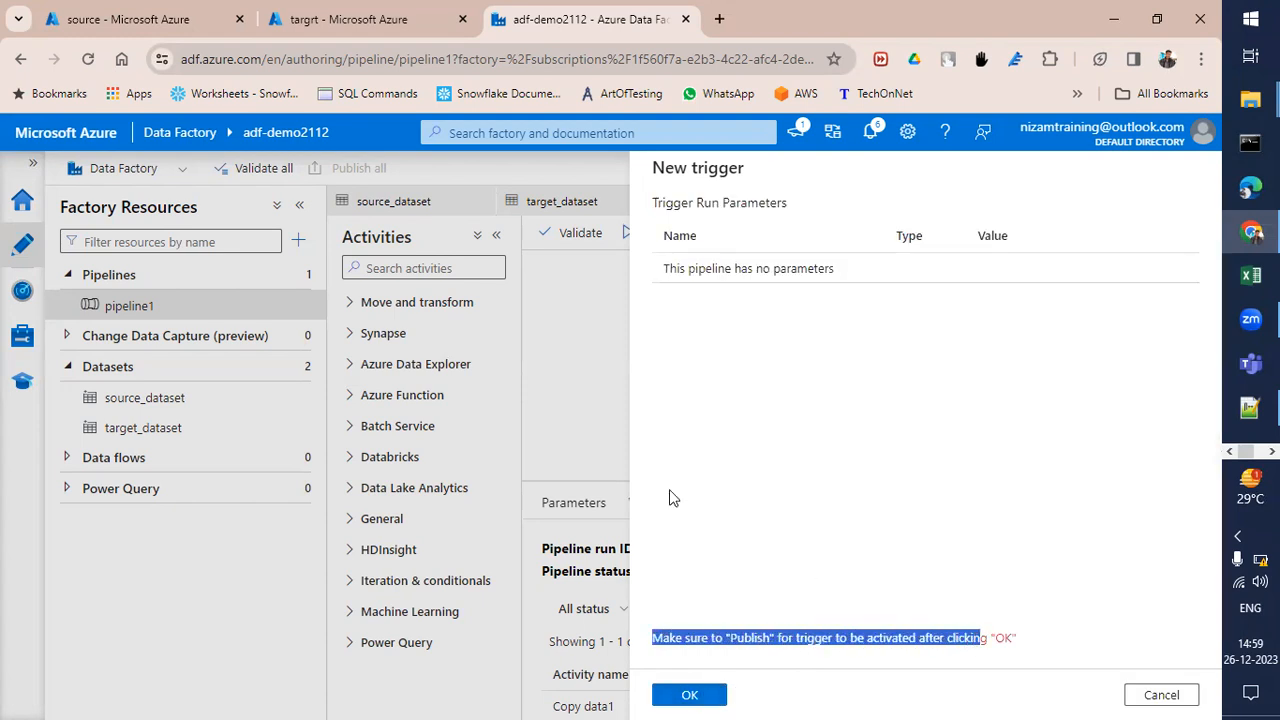
click(859, 641)
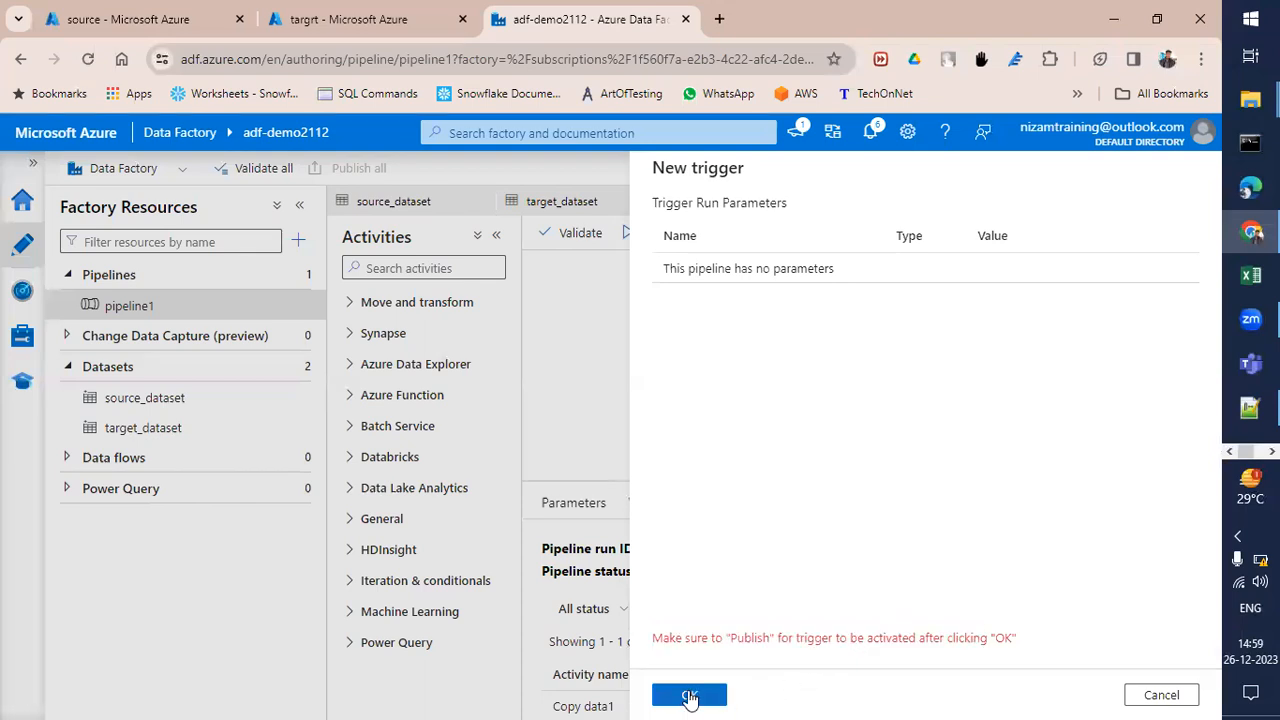
click(689, 695)
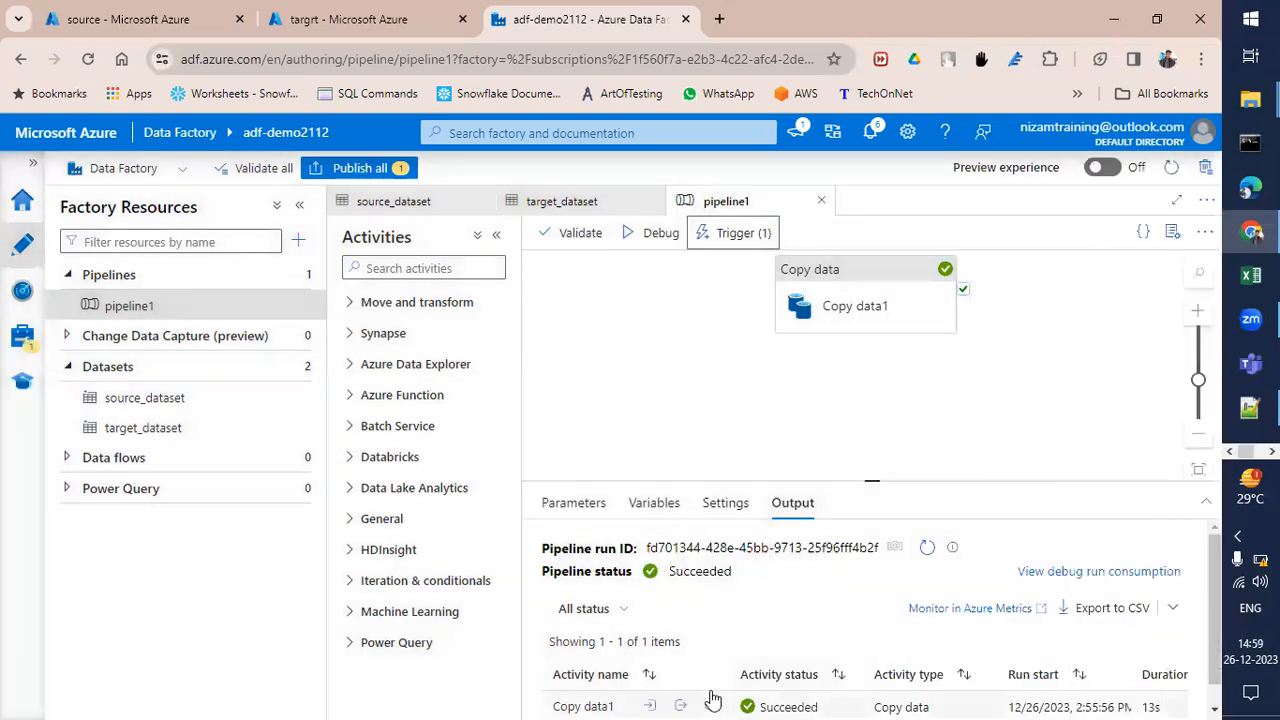
Publish the pending trigger change to the data factory
click(371, 177)
click(690, 695)
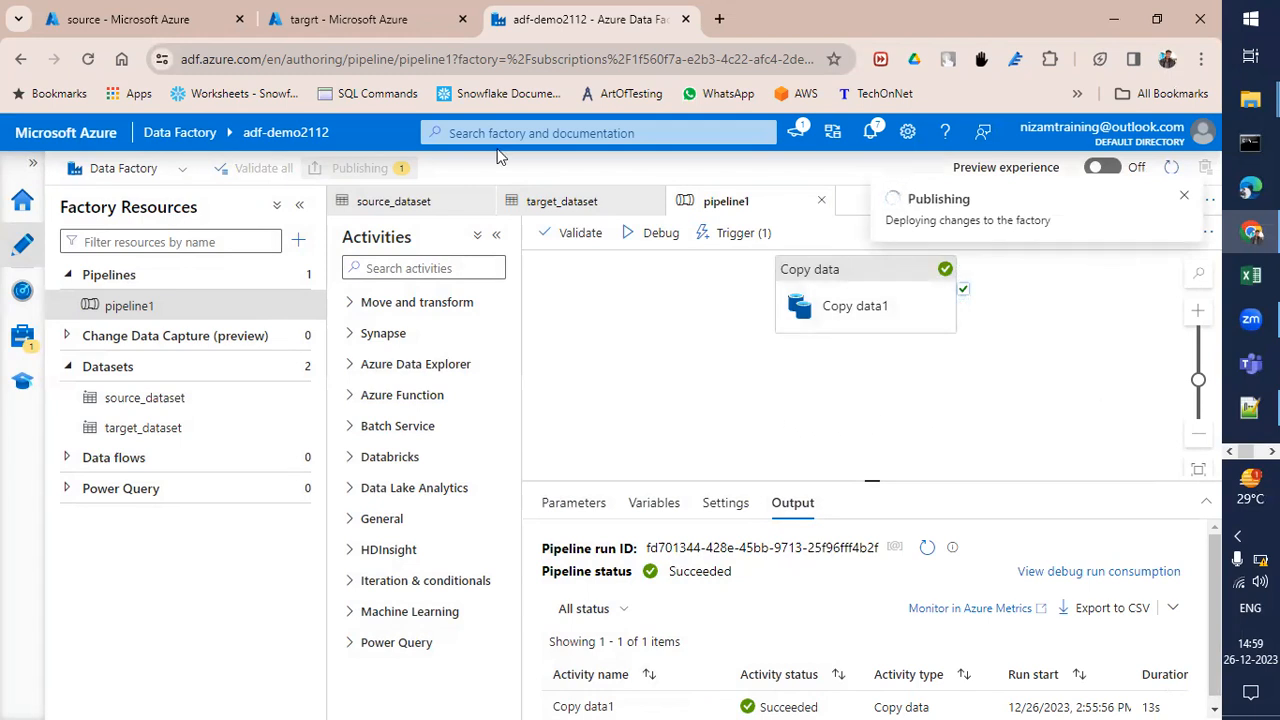
click(330, 24)
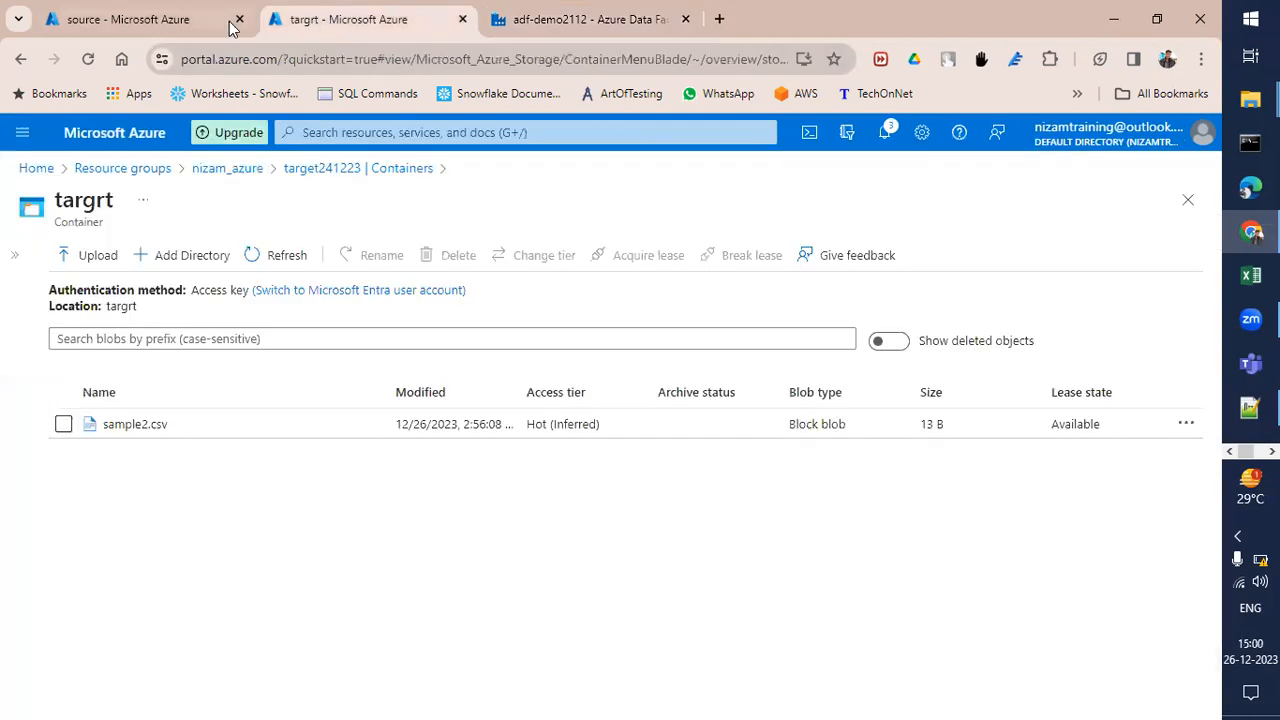
click(190, 22)
click(590, 21)
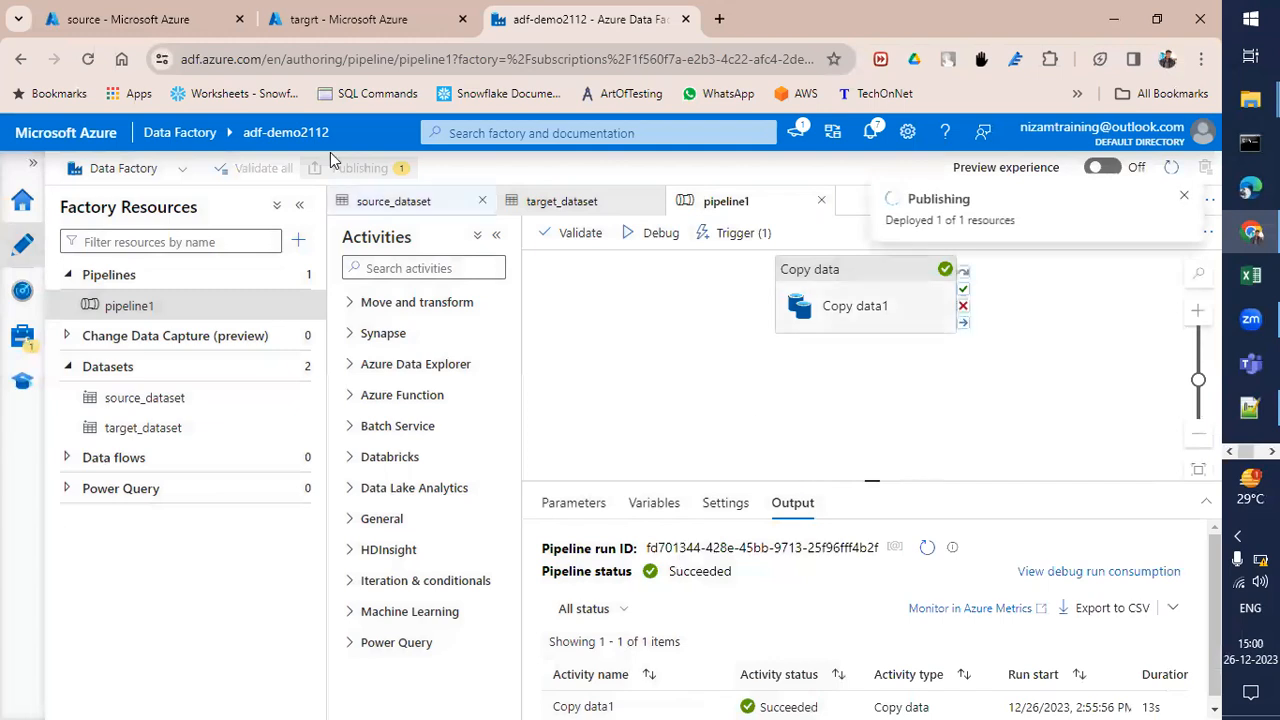
Delete sample2.csv from the targrt container and refresh its blob list
click(297, 12)
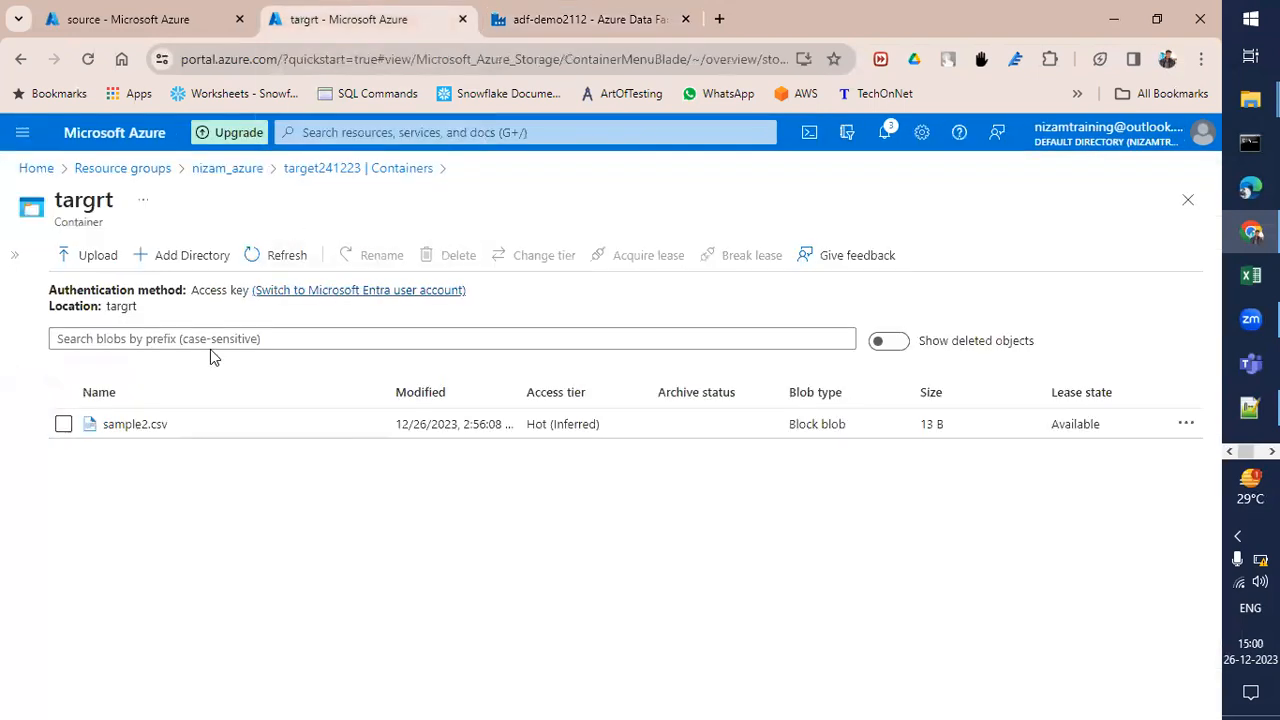
click(63, 426)
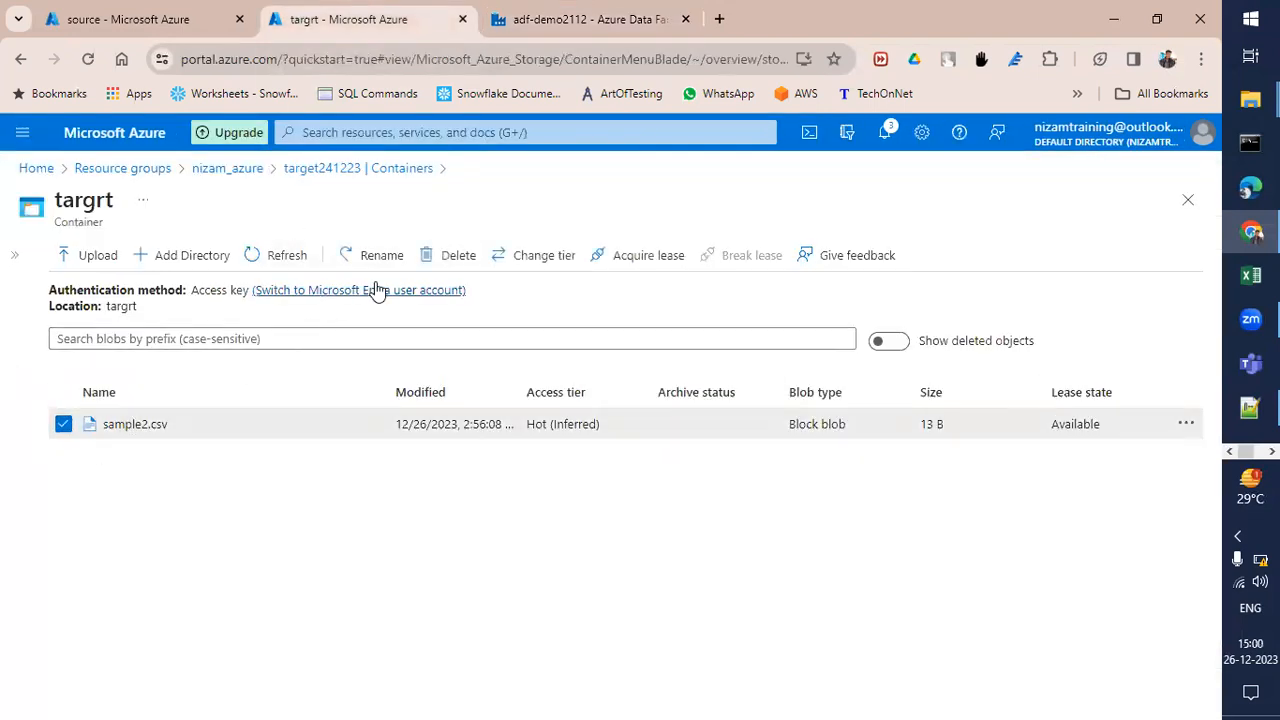
click(440, 255)
click(98, 389)
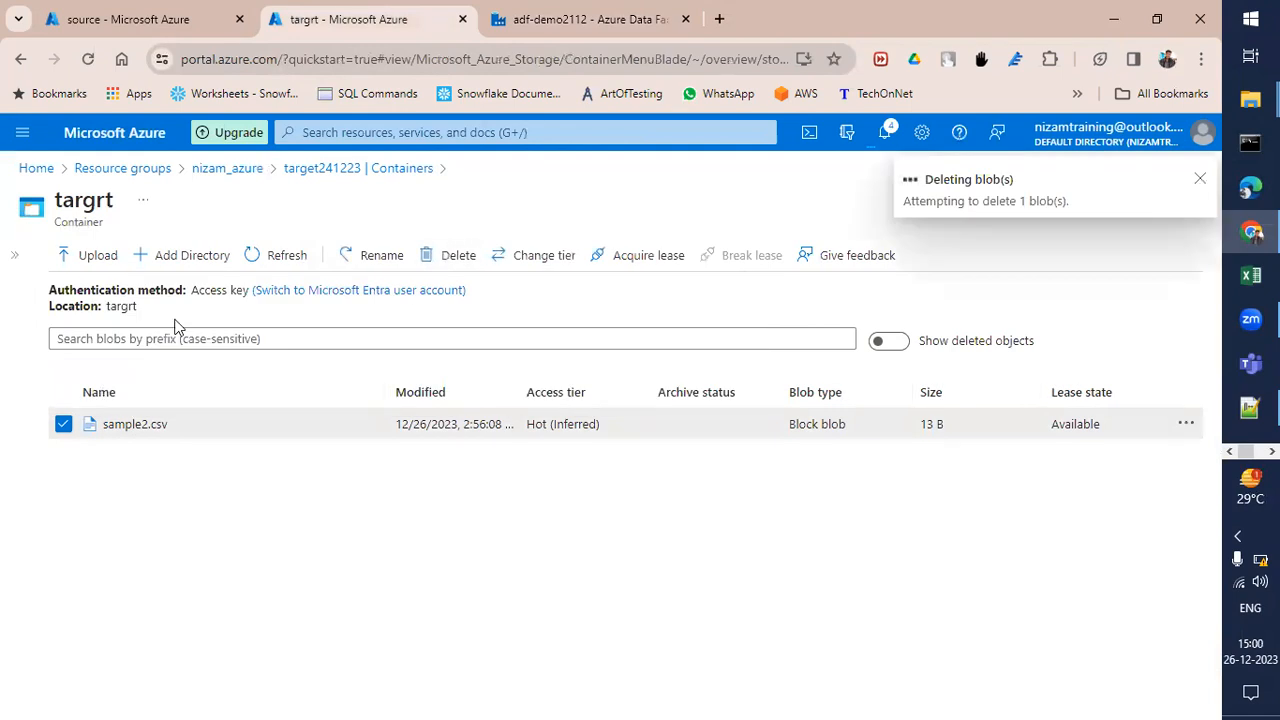
click(1200, 179)
click(284, 258)
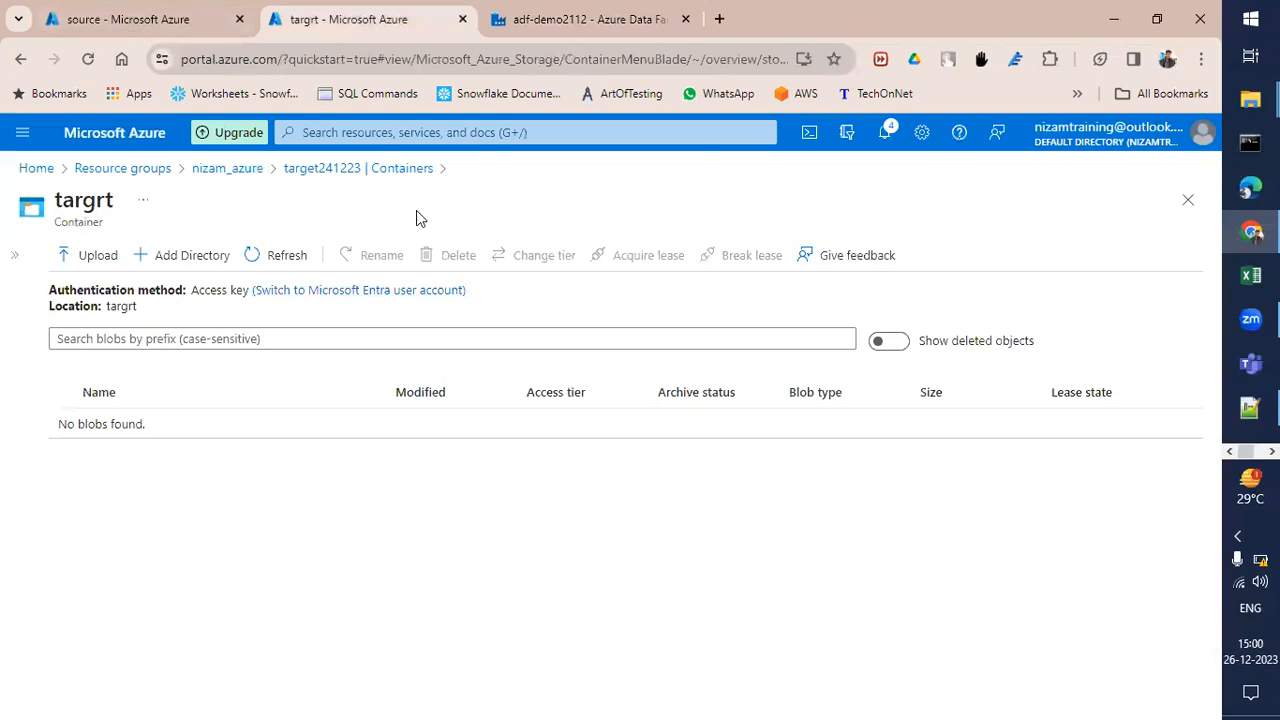
Return to pipeline1 in the data factory and enlarge the output area to check its run status
click(525, 30)
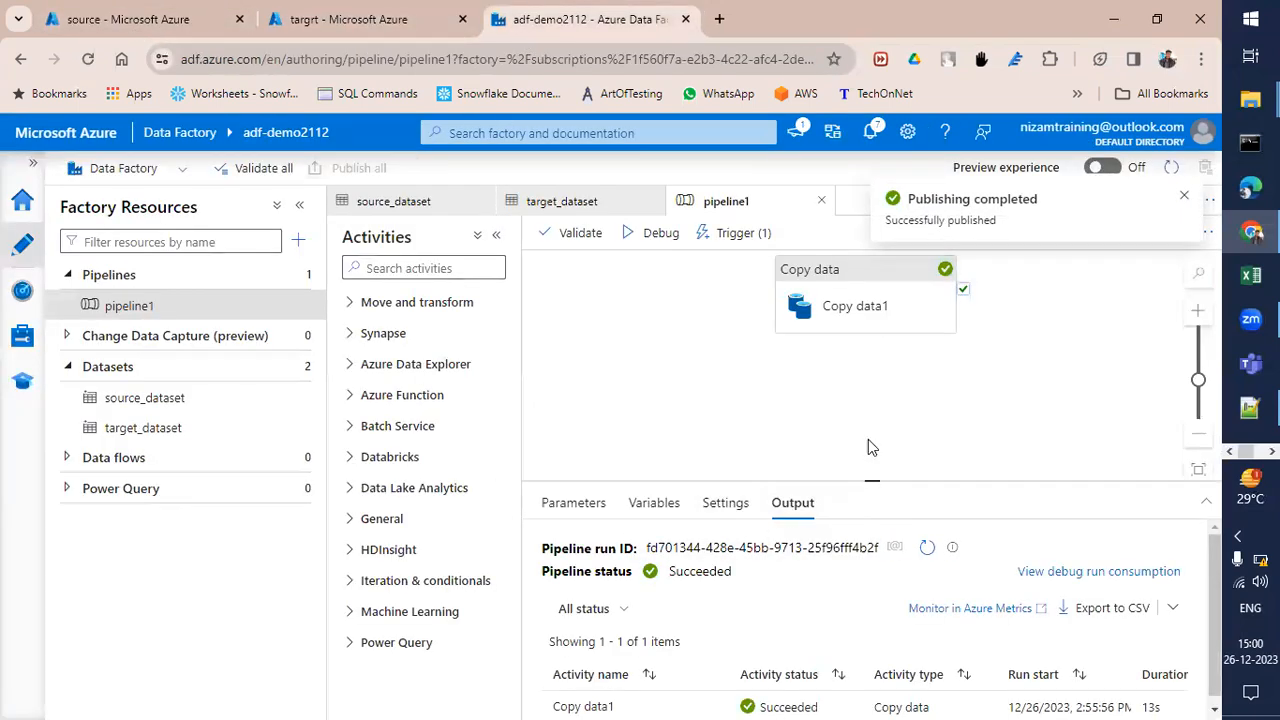
drag(871, 481, 860, 393)
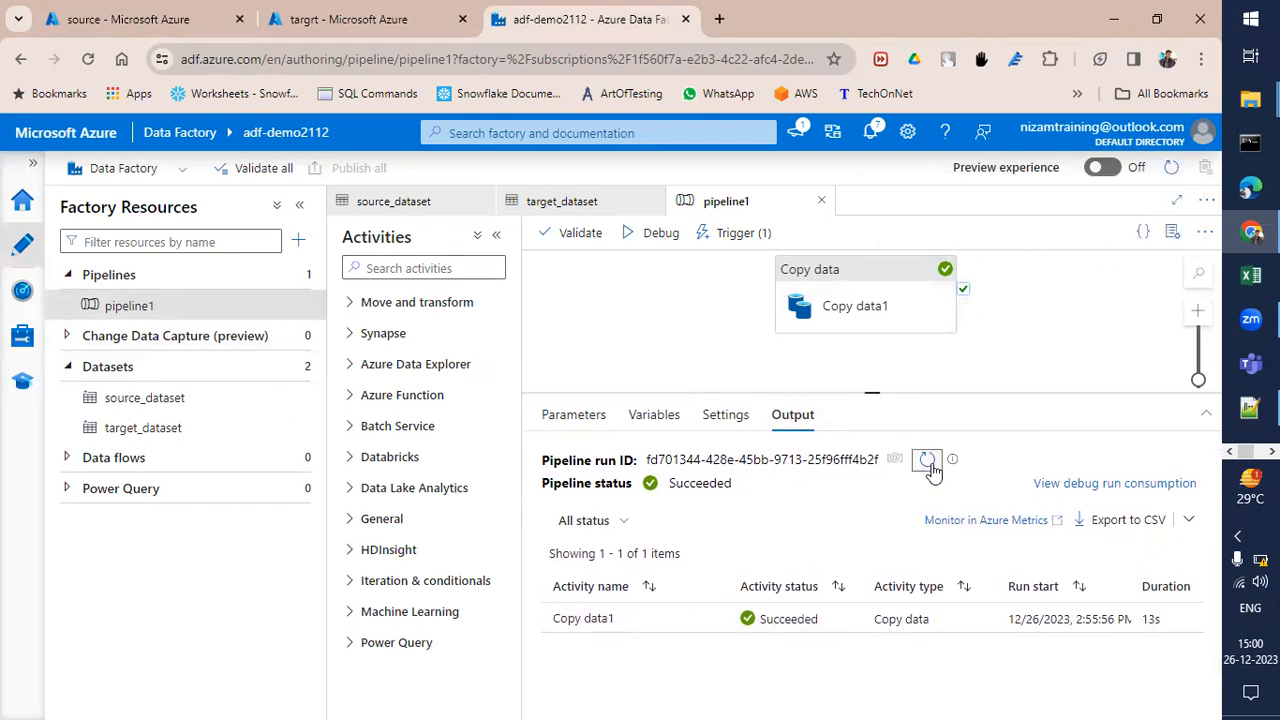
drag(871, 393, 871, 373)
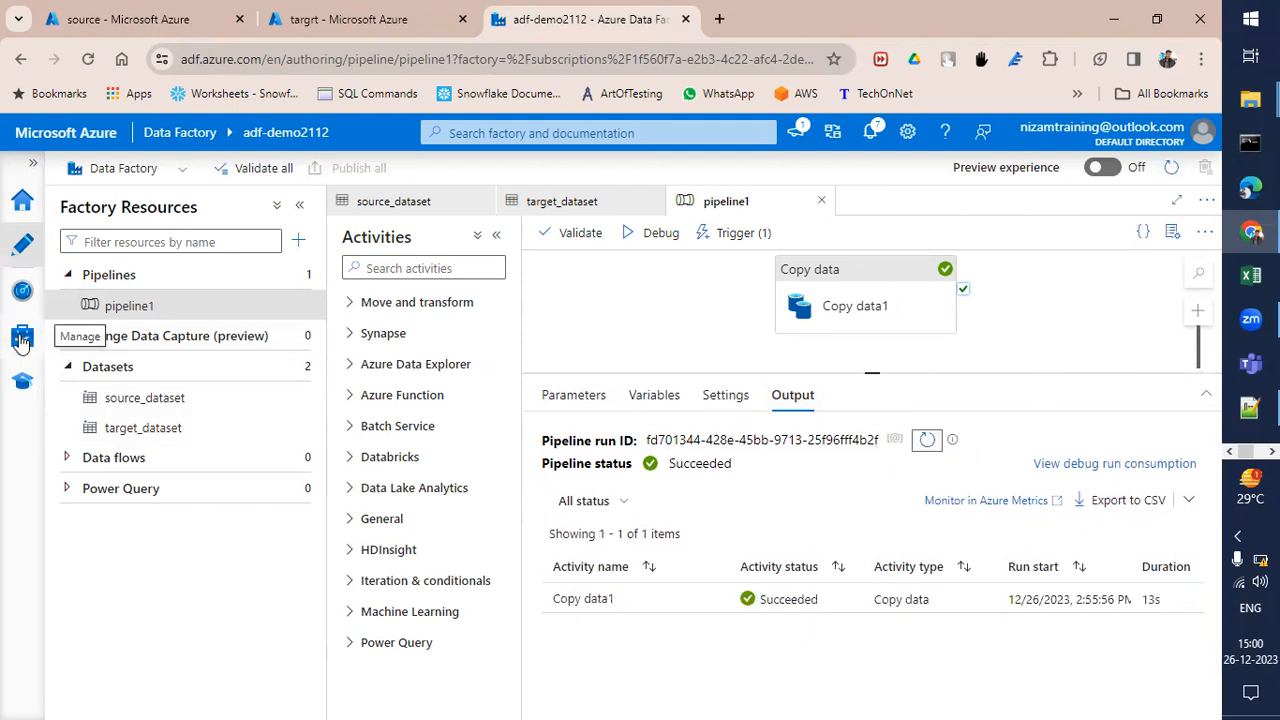
Look up the data factory's trigger runs and pipeline runs in monitoring, refreshing the lists to check for new_trigger
click(22, 340)
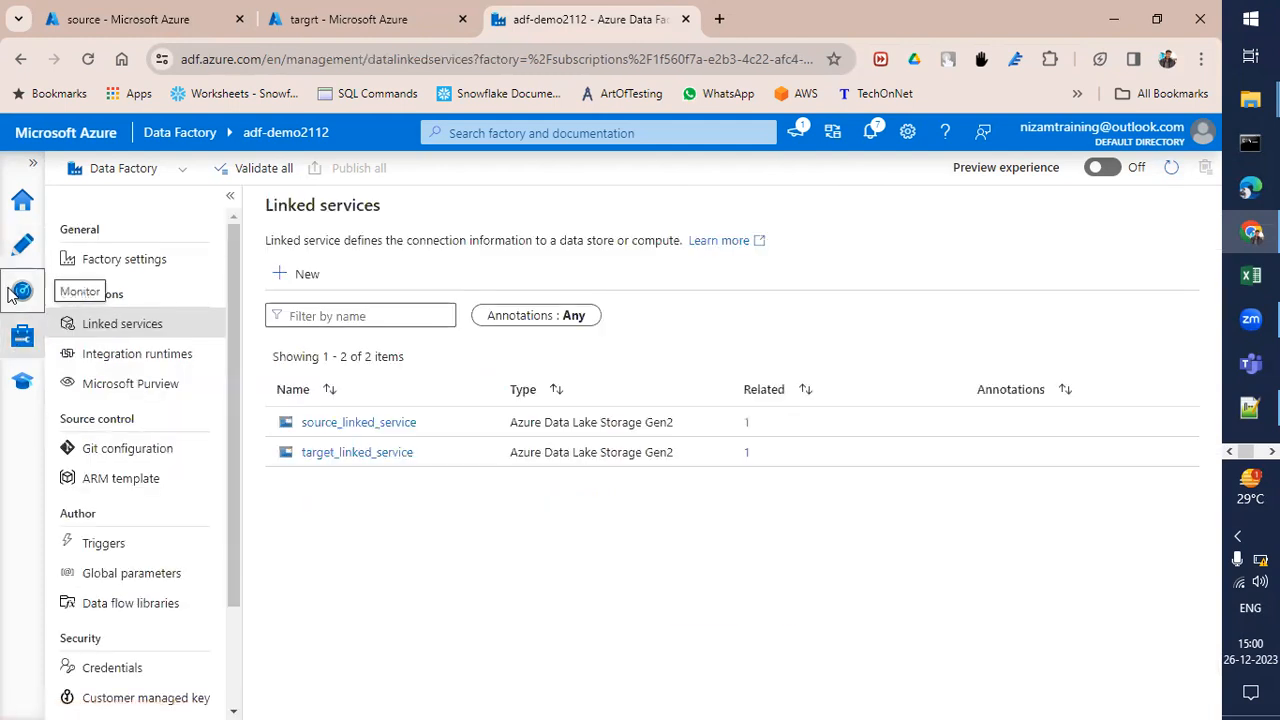
click(18, 292)
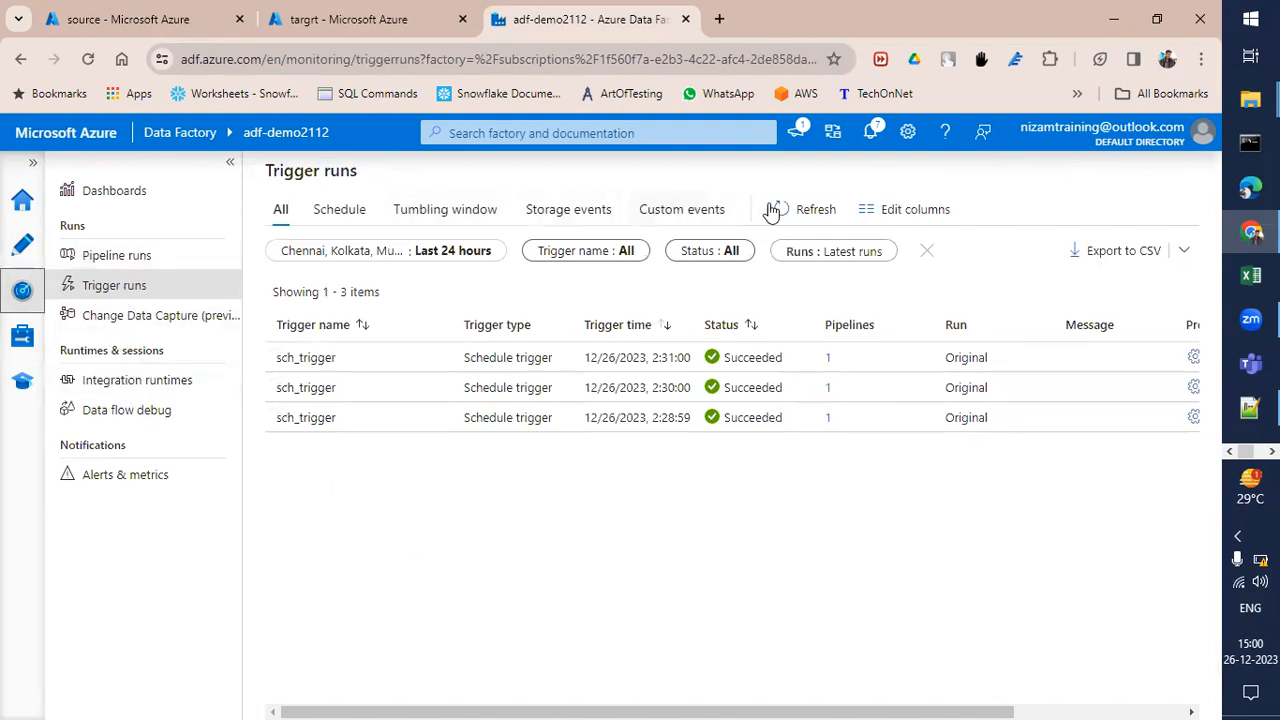
click(800, 212)
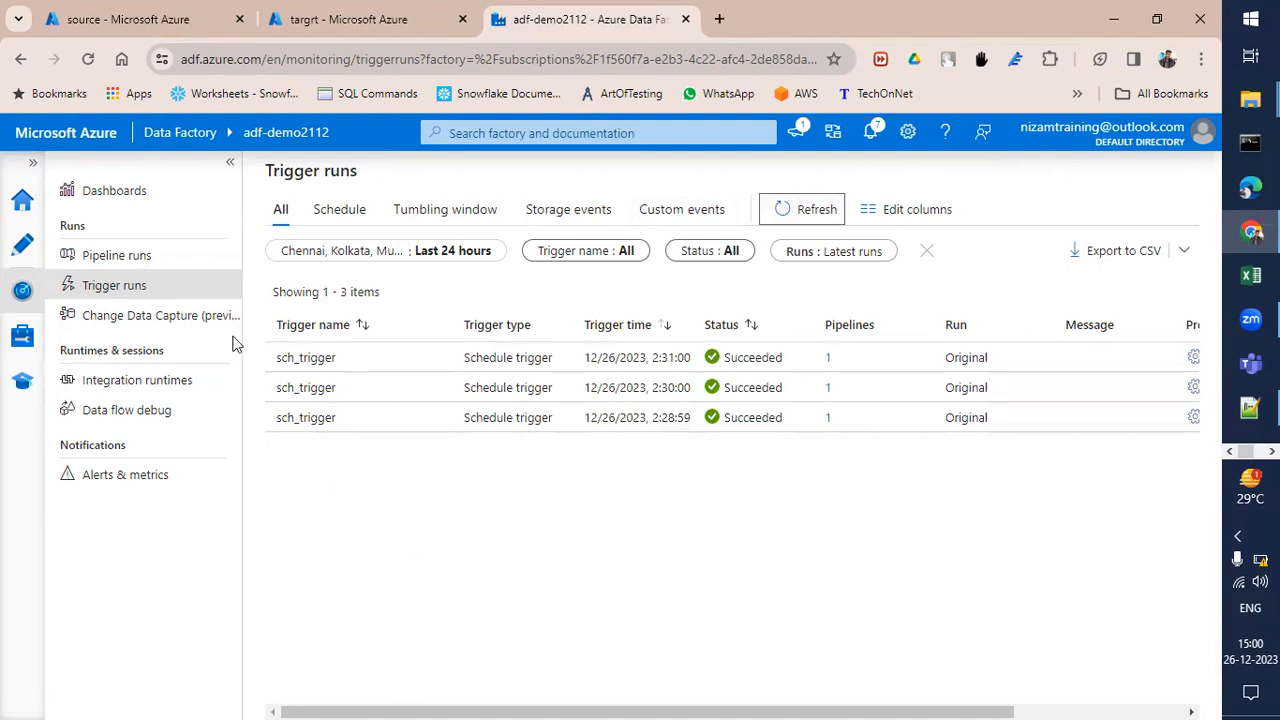
click(113, 260)
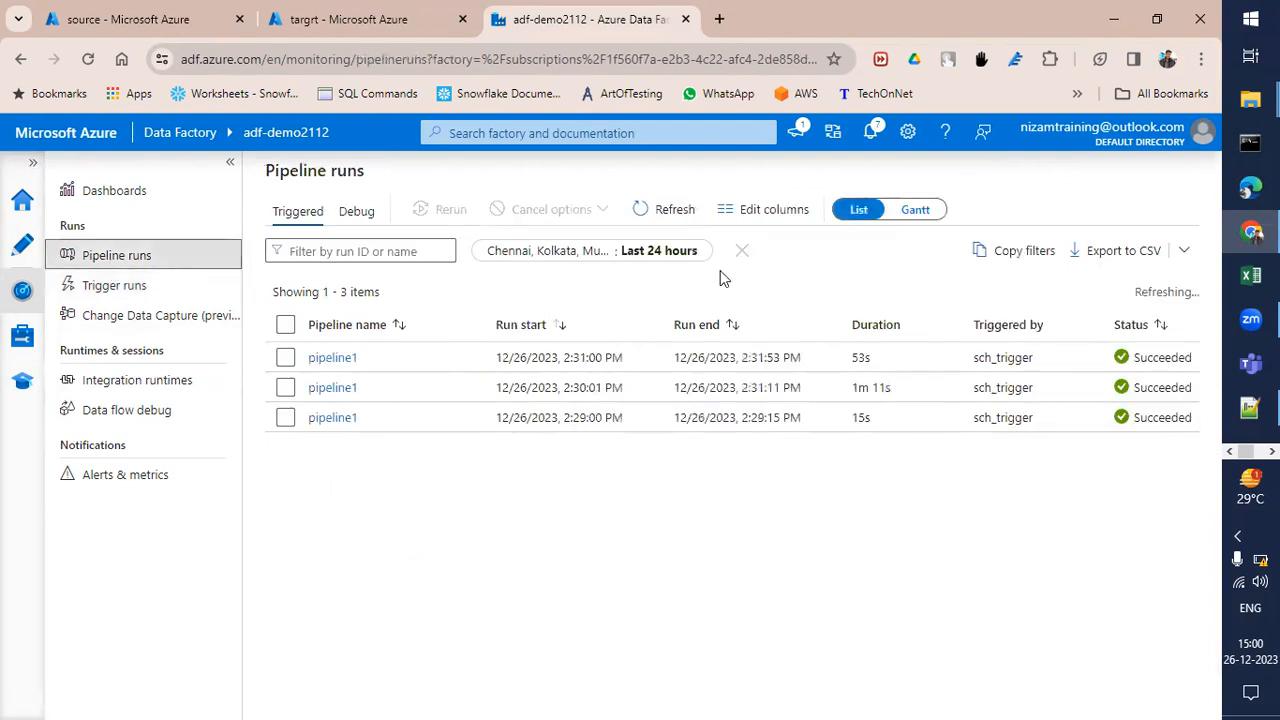
click(114, 285)
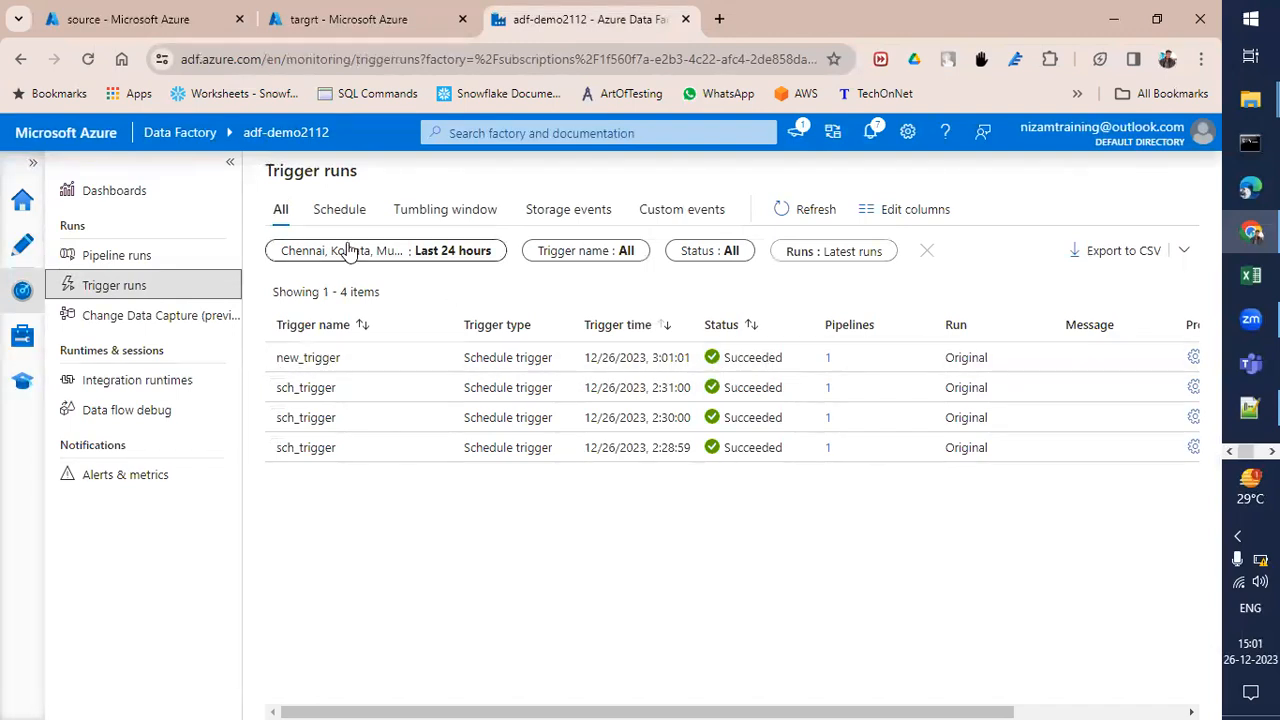
click(98, 260)
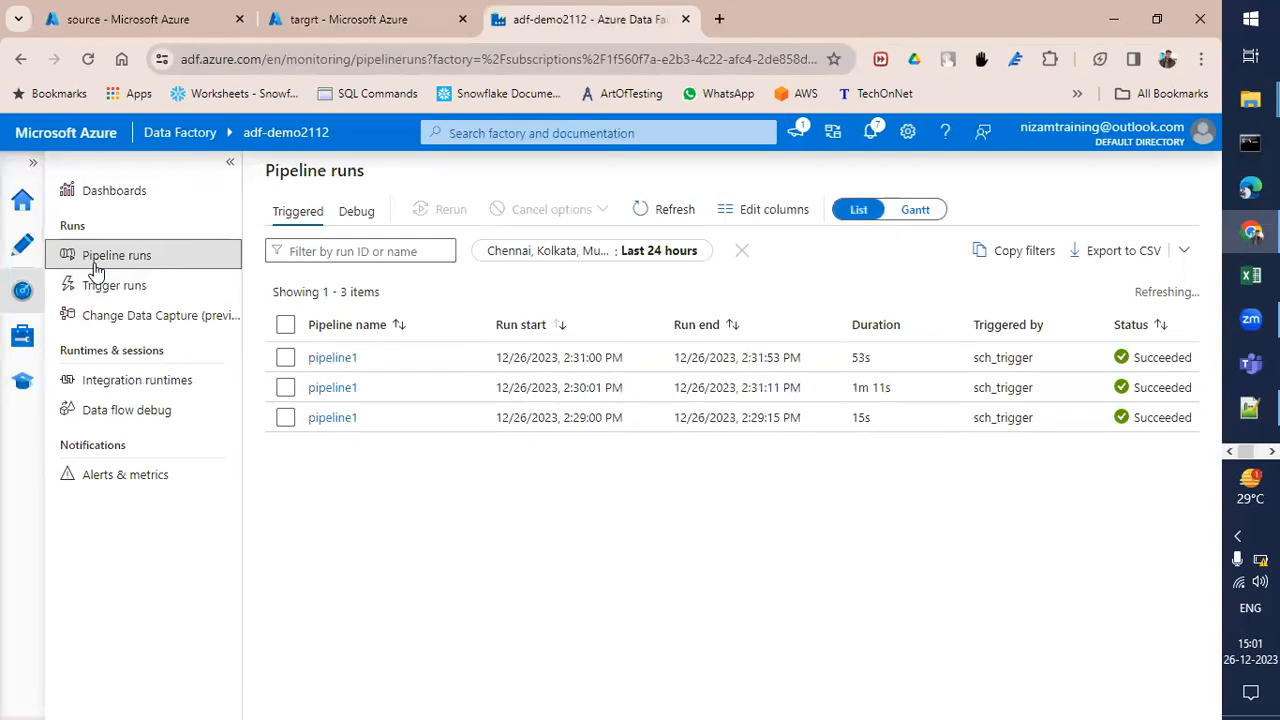
click(668, 210)
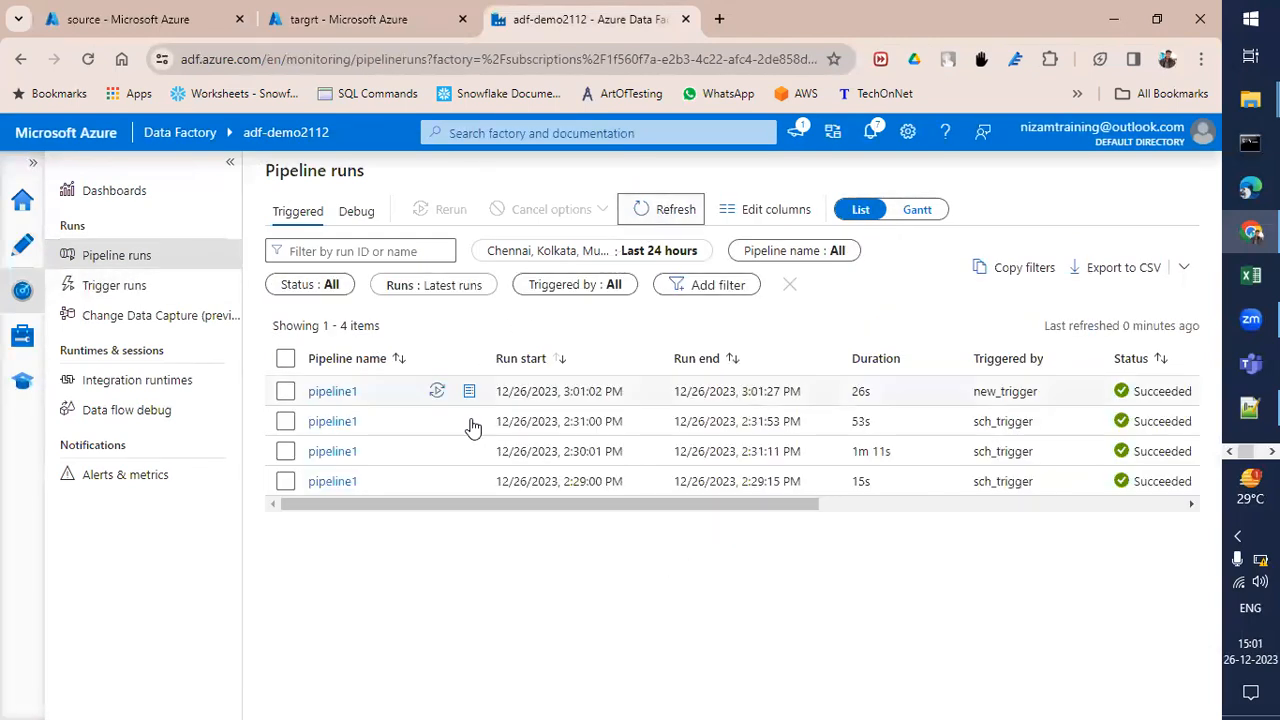
Examine the pipeline1 runs and compare which were started by sch_trigger and which by new_trigger
drag(984, 419, 1034, 422)
drag(975, 450, 295, 440)
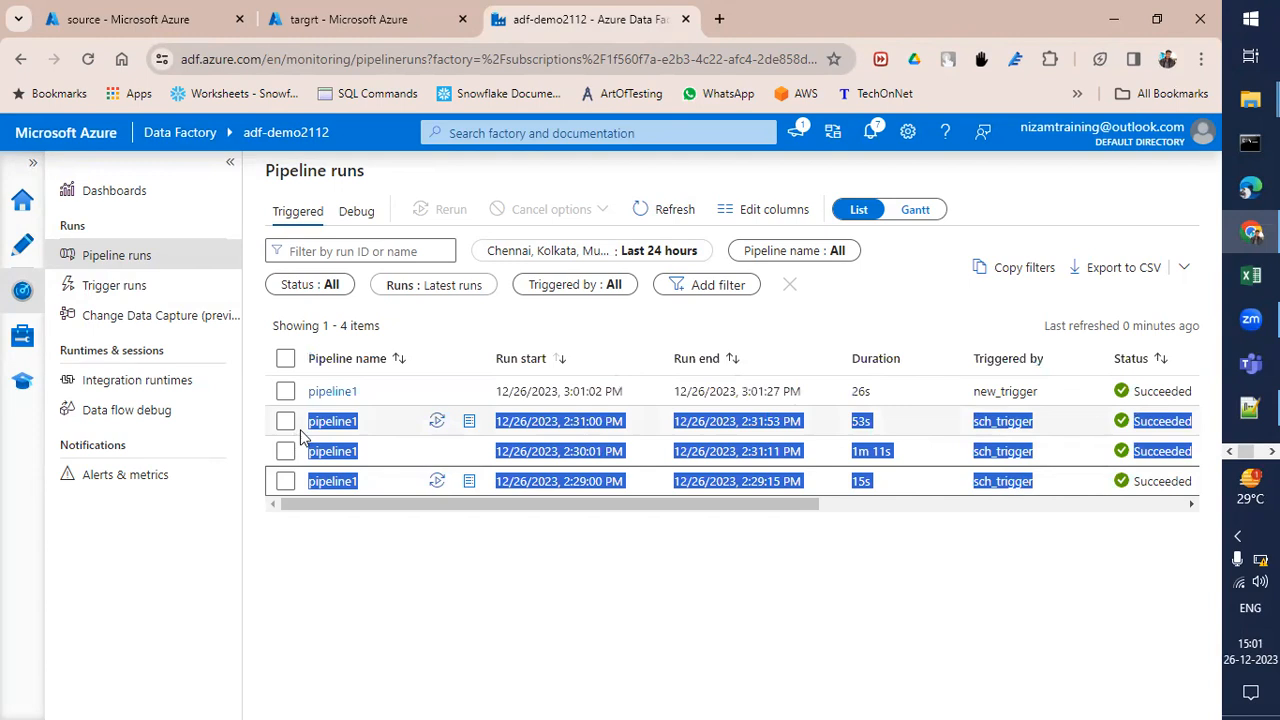
click(393, 394)
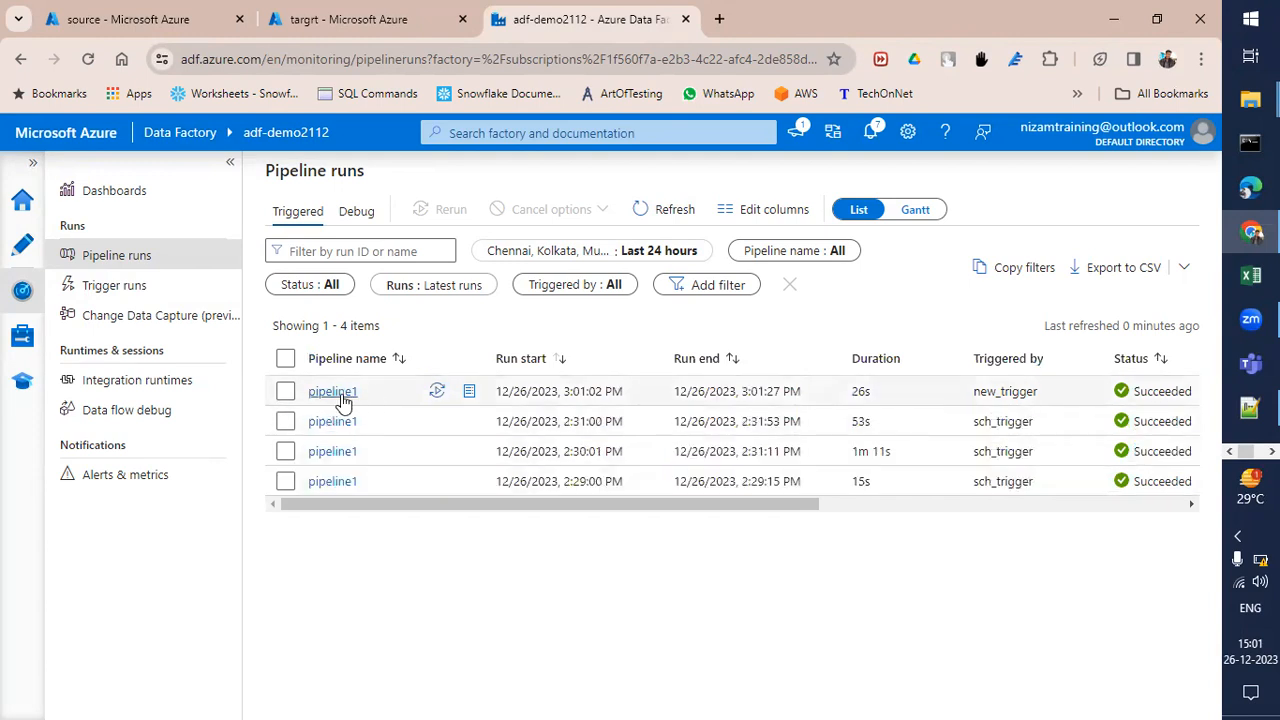
double_click(980, 393)
drag(368, 395, 302, 400)
double_click(977, 393)
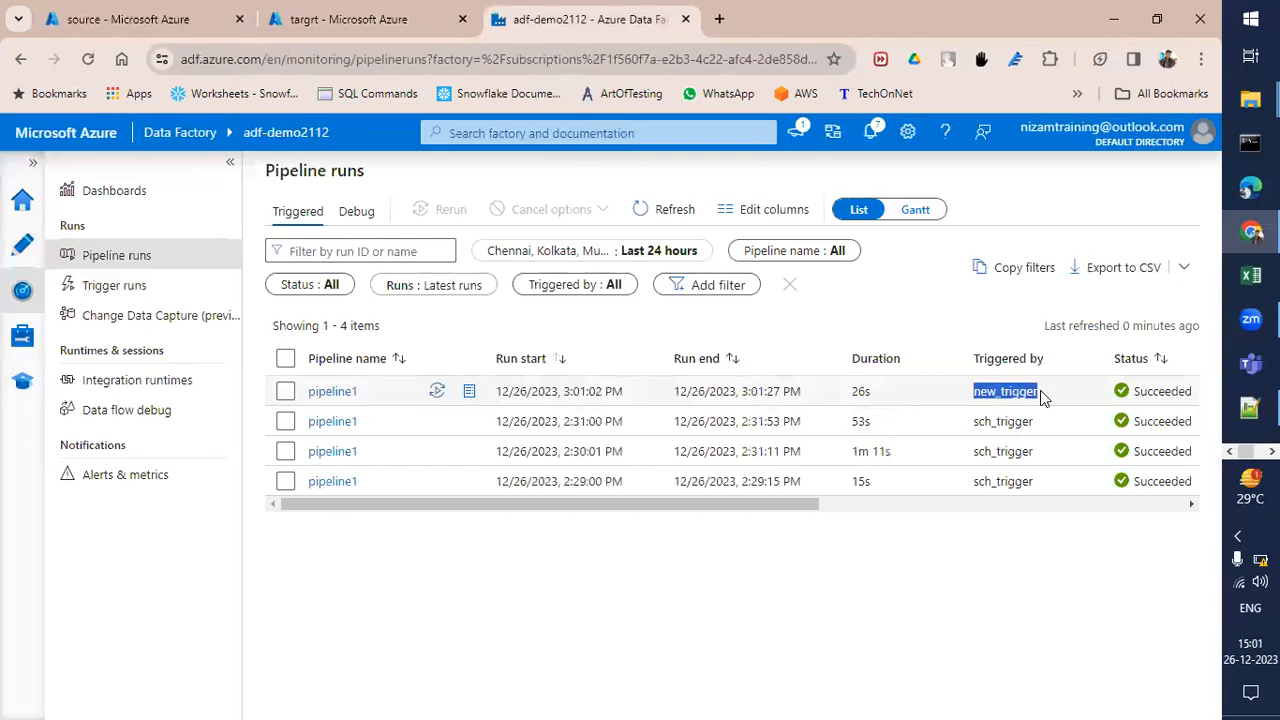
click(578, 393)
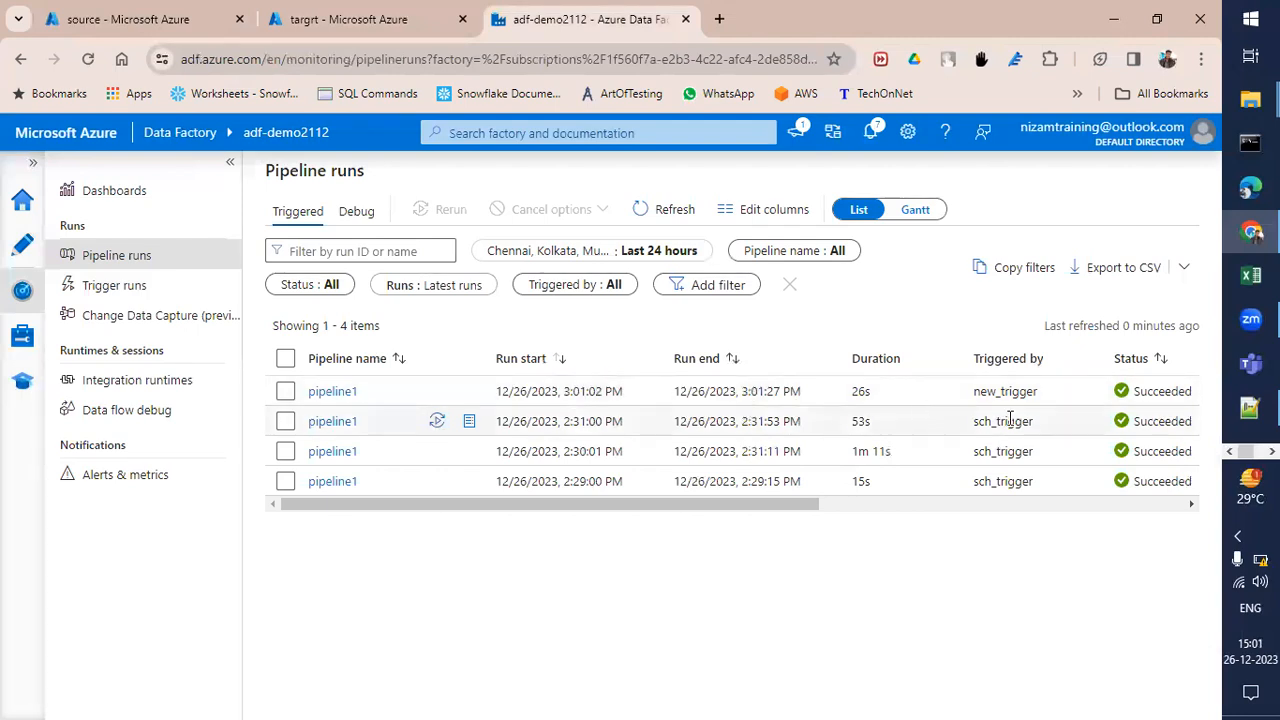
drag(968, 393, 1040, 391)
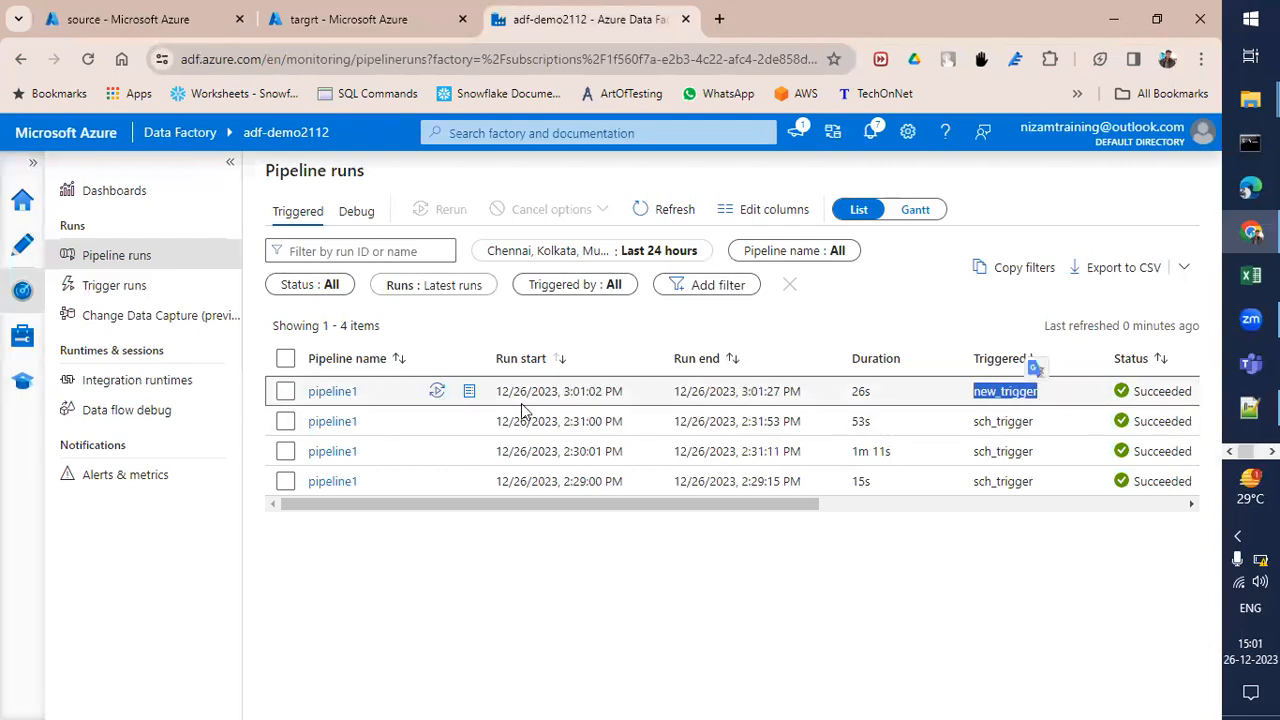
drag(358, 392, 309, 406)
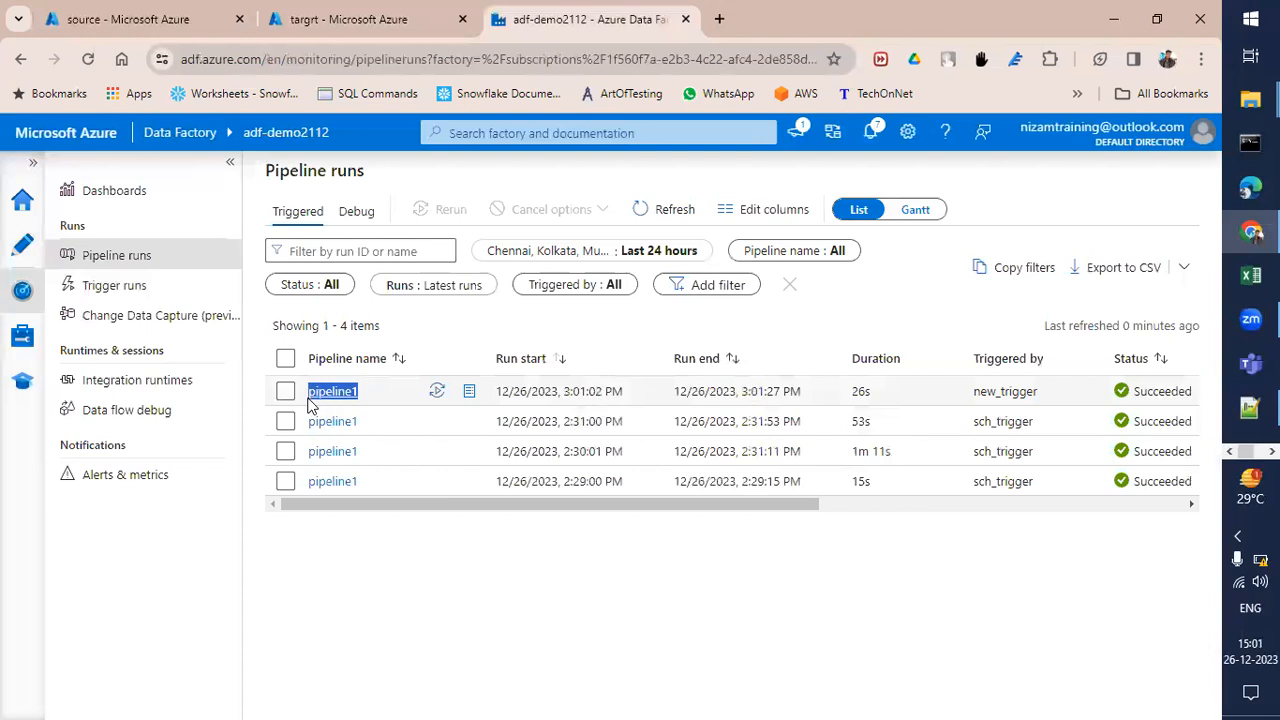
Refresh the pipeline runs and check the trigger and status of the latest pipeline1 run
click(677, 211)
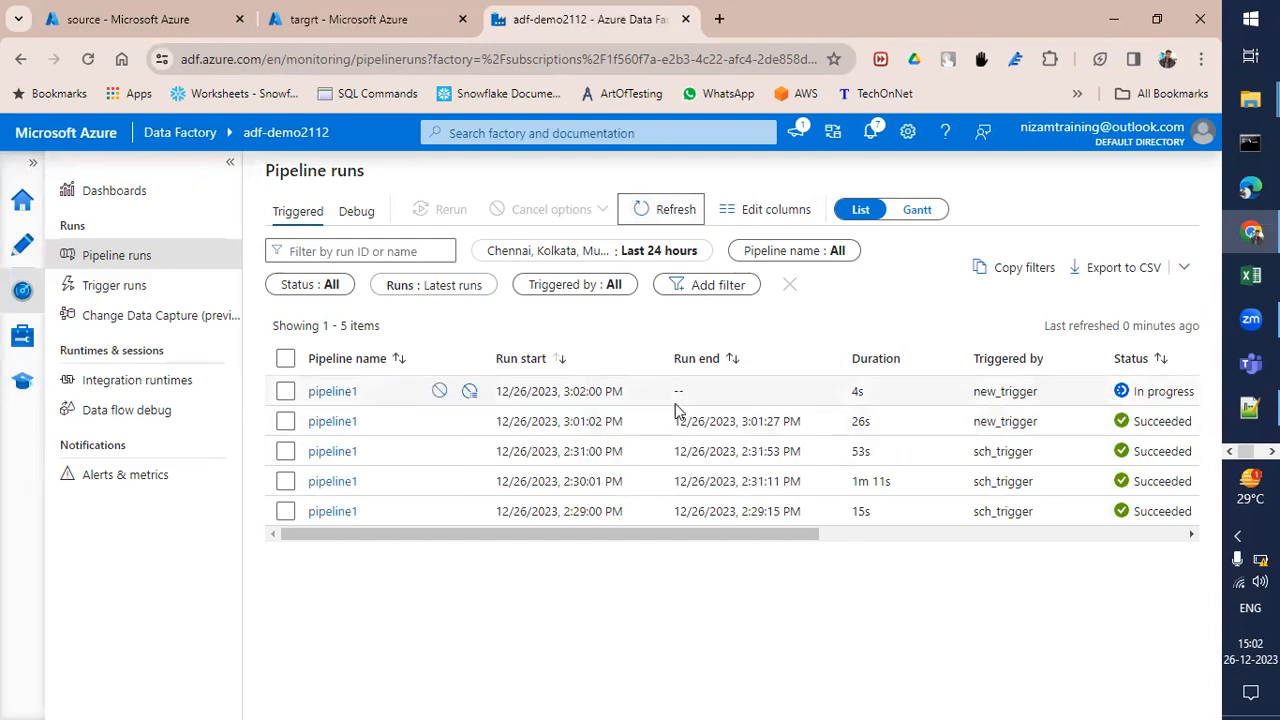
drag(975, 392, 1027, 393)
mouse_move(1105, 399)
mouse_down()
mouse_move(1195, 399)
mouse_move(1100, 399)
mouse_up()
drag(849, 536, 620, 545)
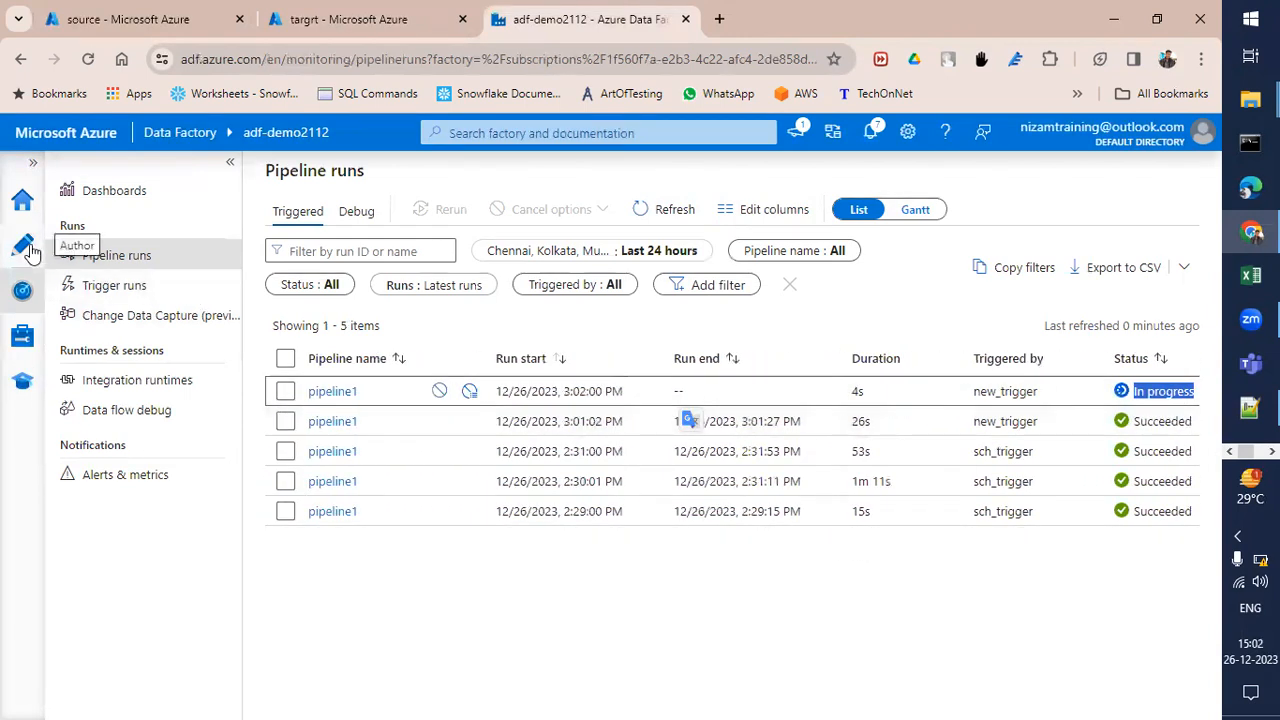
Check the new_trigger entries in the list of trigger runs
click(134, 292)
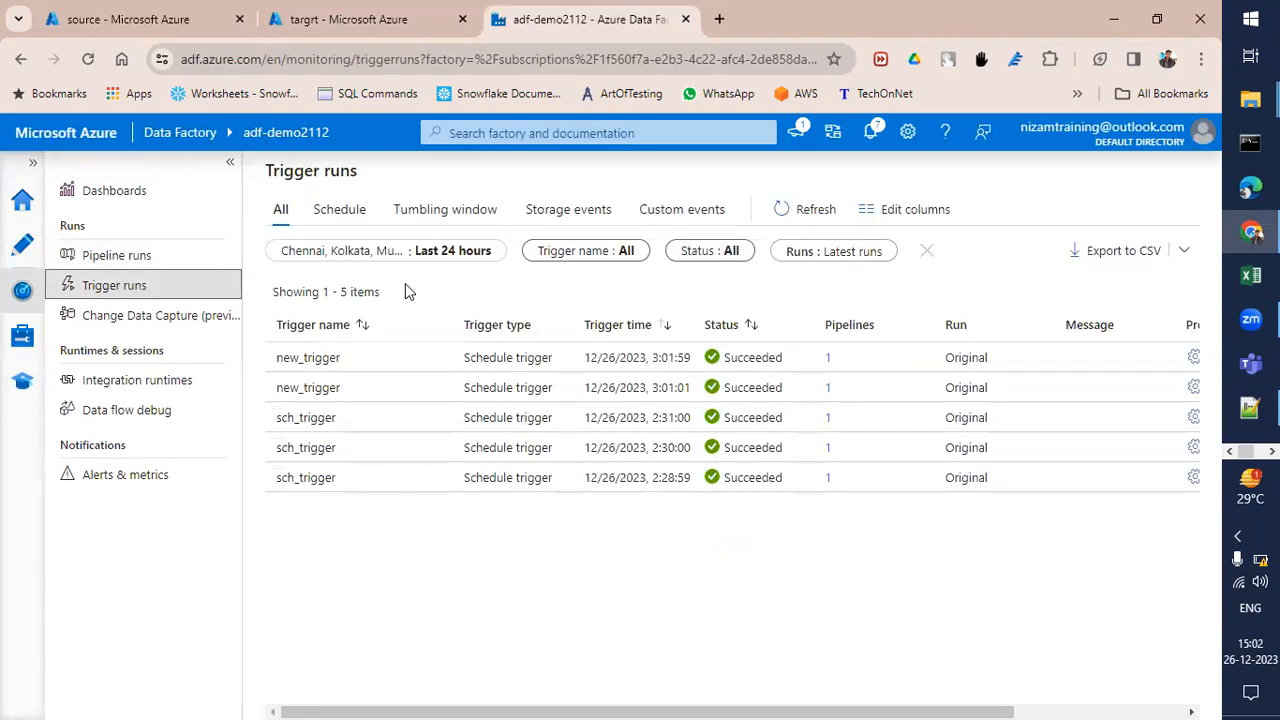
mouse_move(341, 393)
mouse_down()
mouse_move(282, 365)
mouse_move(343, 391)
mouse_up()
click(343, 391)
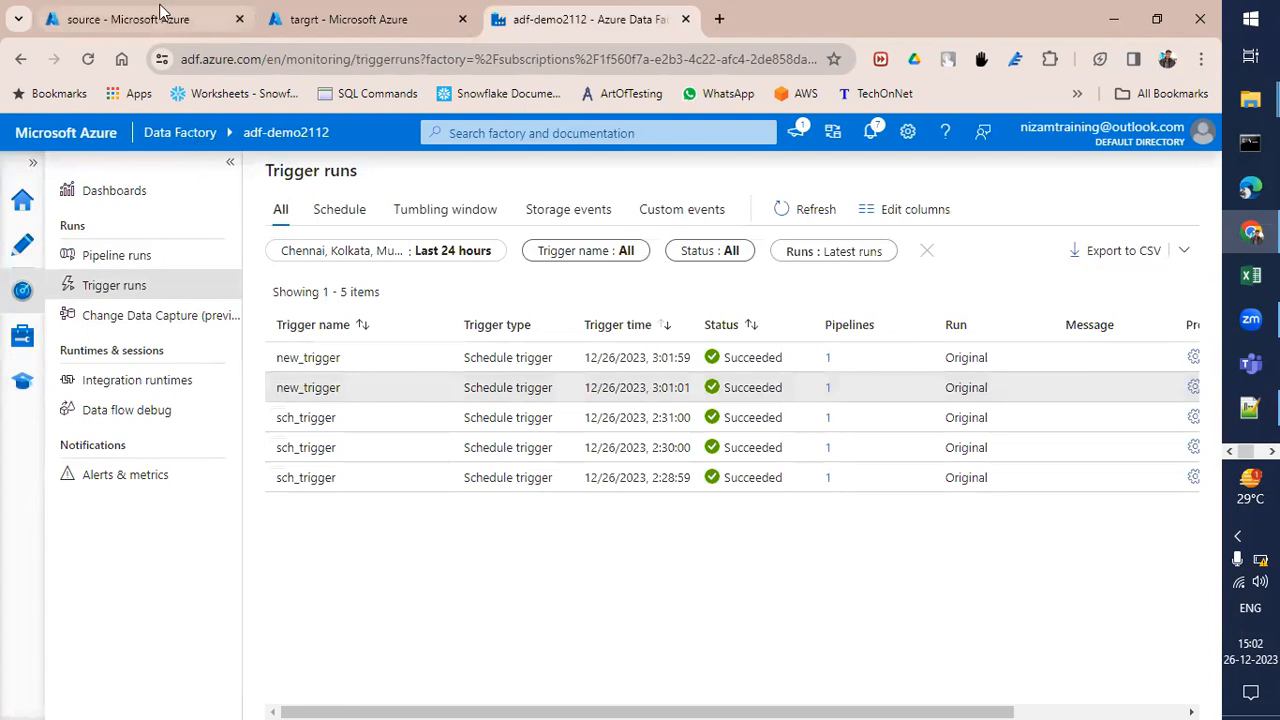
Refresh the targrt container to check for the copied sample2.csv, and return to the data factory's trigger runs
click(330, 18)
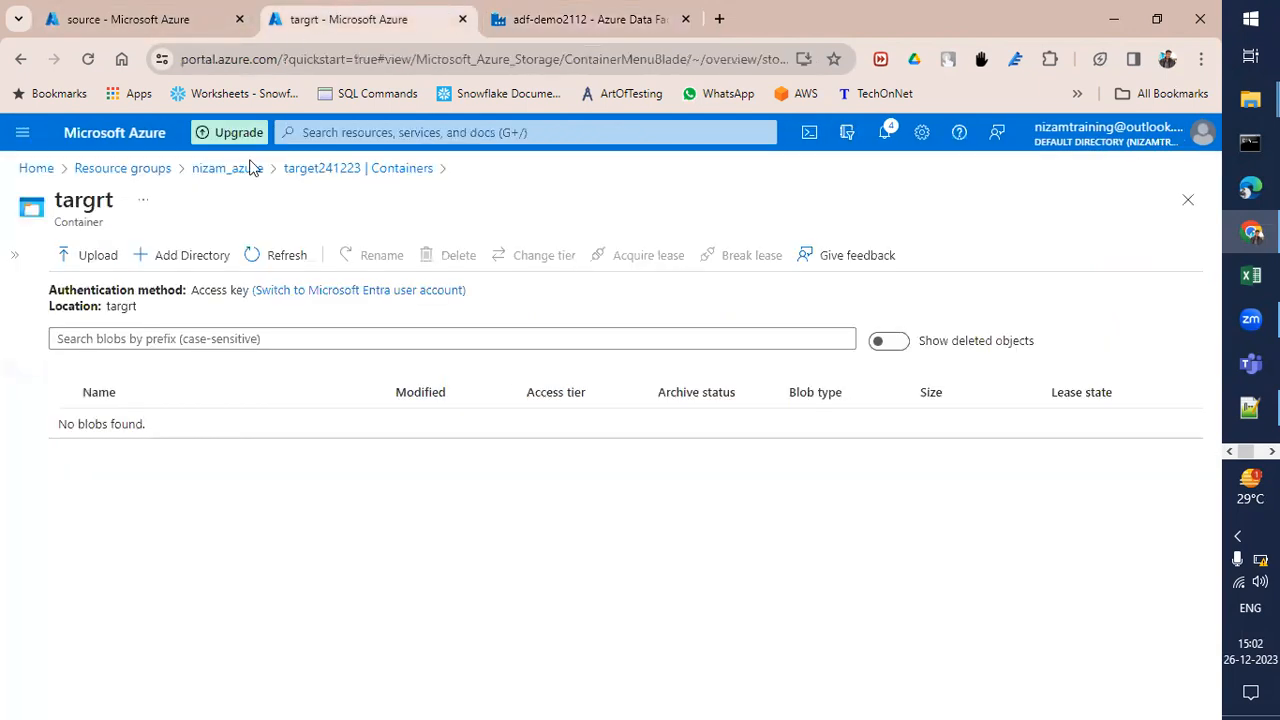
click(290, 258)
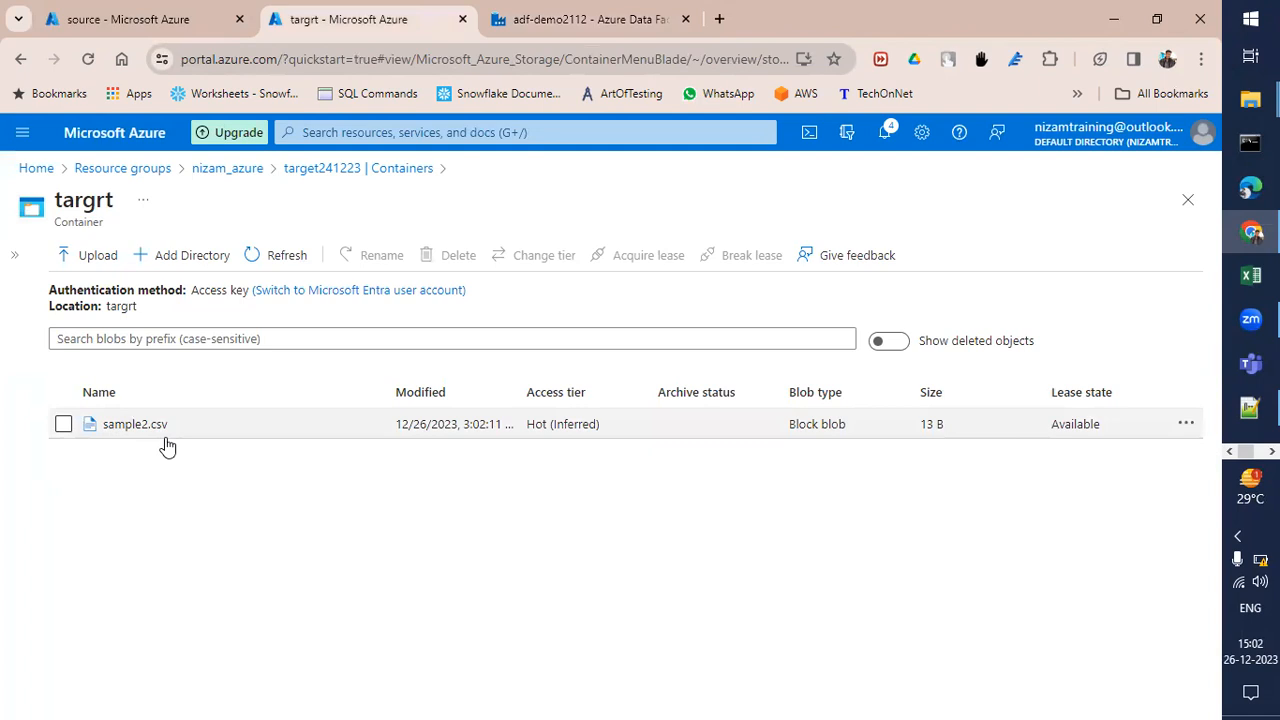
click(580, 19)
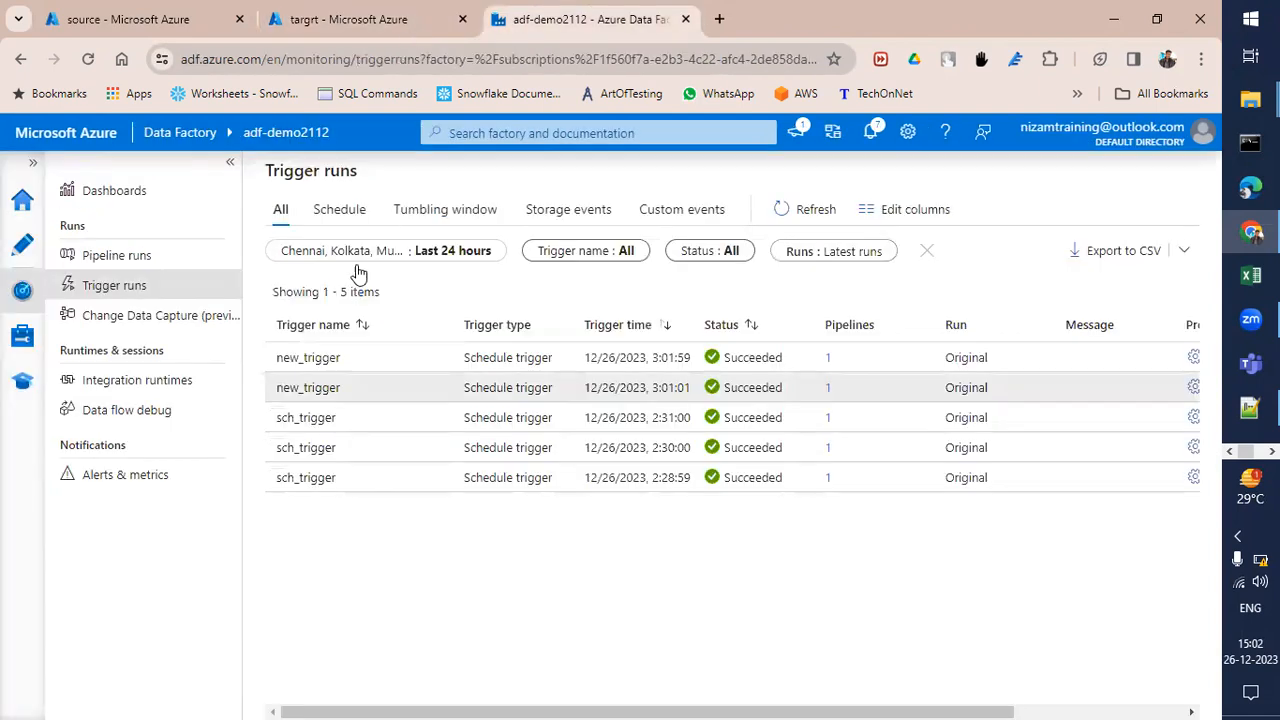
Review the new_trigger runs, and compare sample2.csv in the targrt container with the file in the source container
drag(340, 392, 270, 362)
click(343, 385)
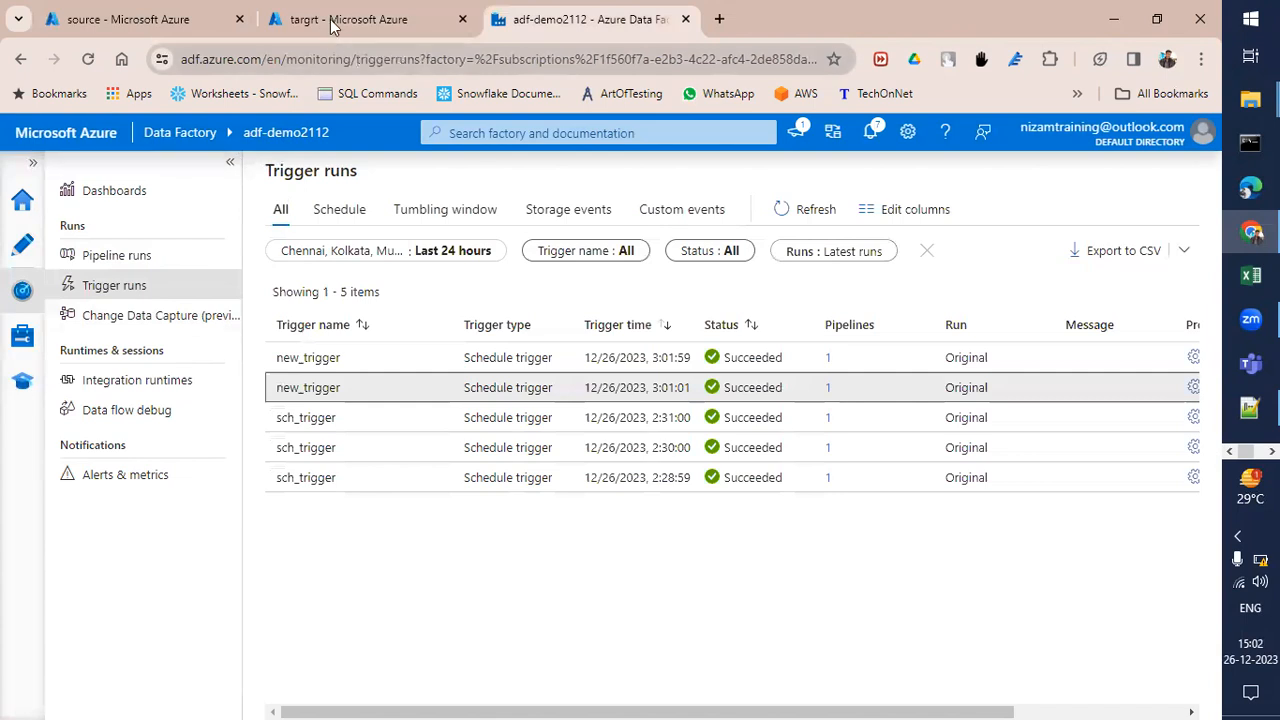
click(333, 21)
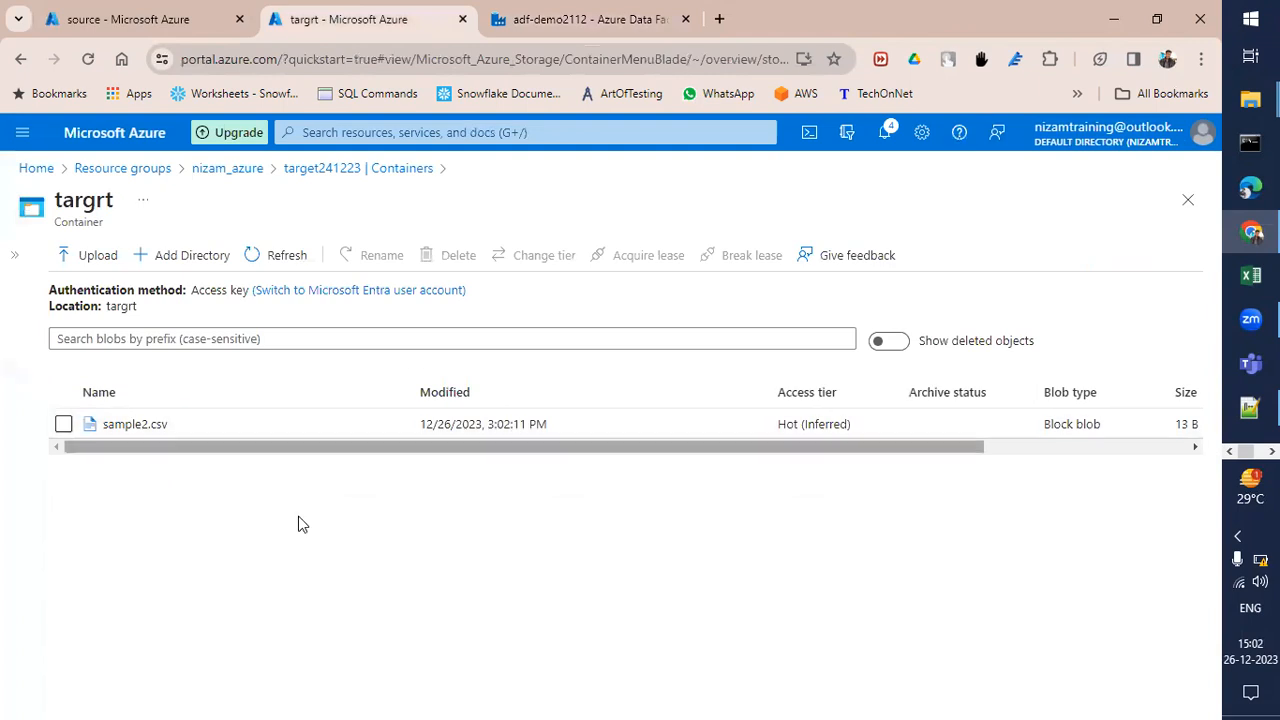
drag(171, 434, 105, 432)
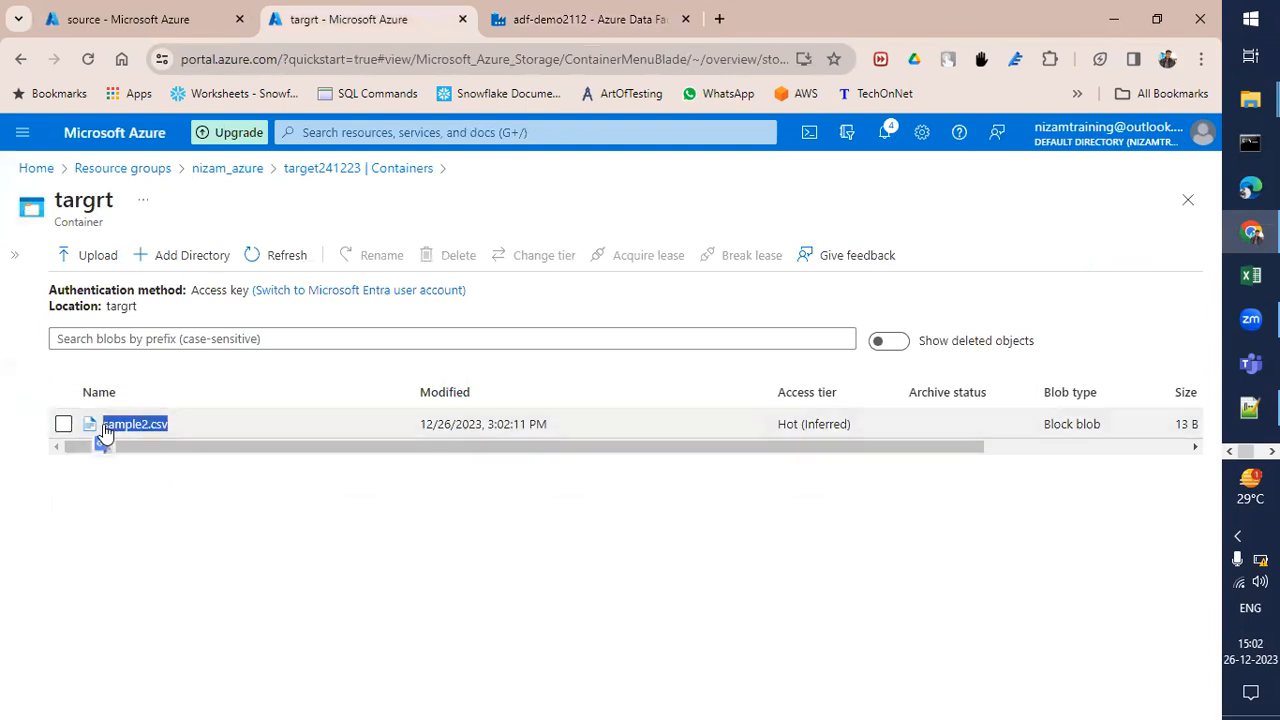
click(192, 498)
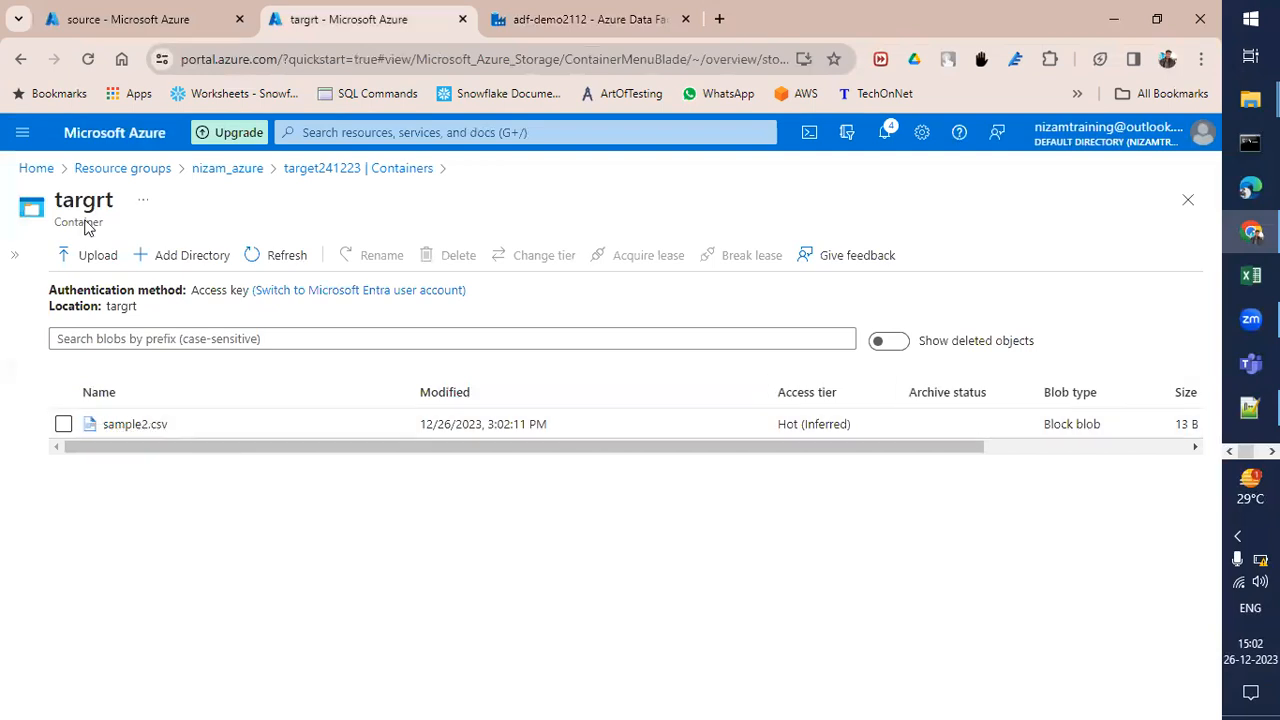
click(172, 24)
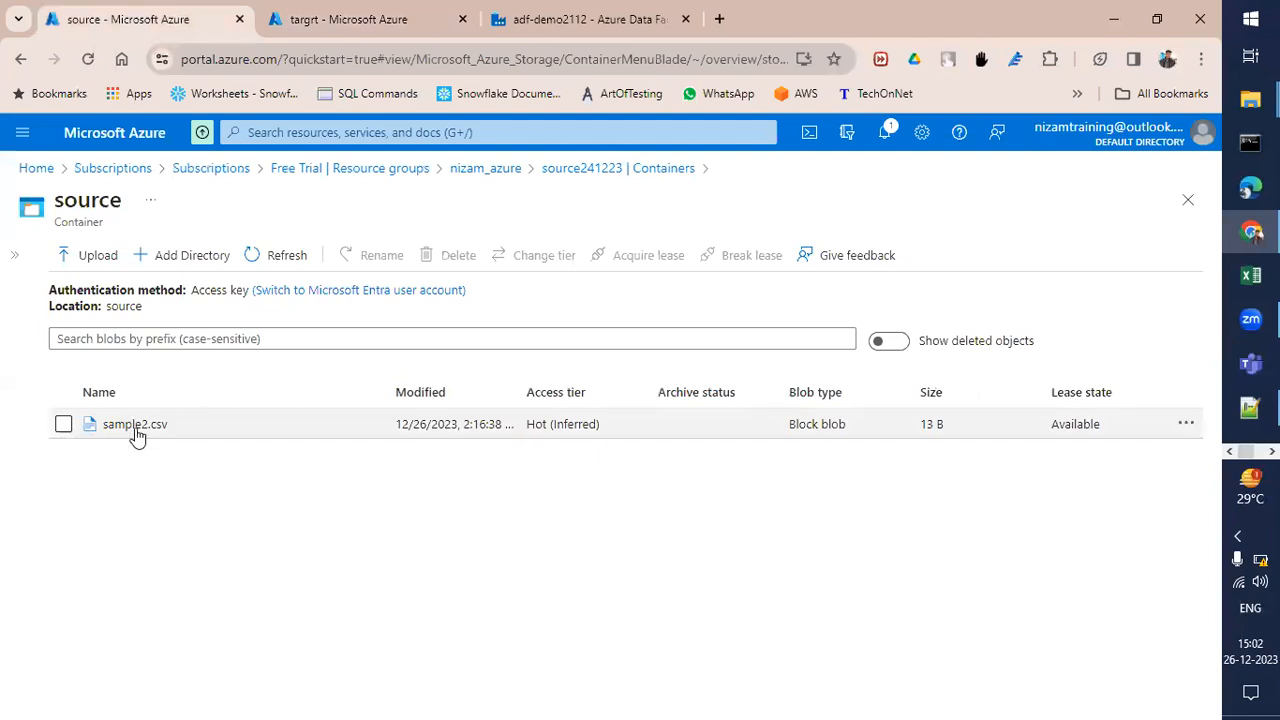
click(320, 19)
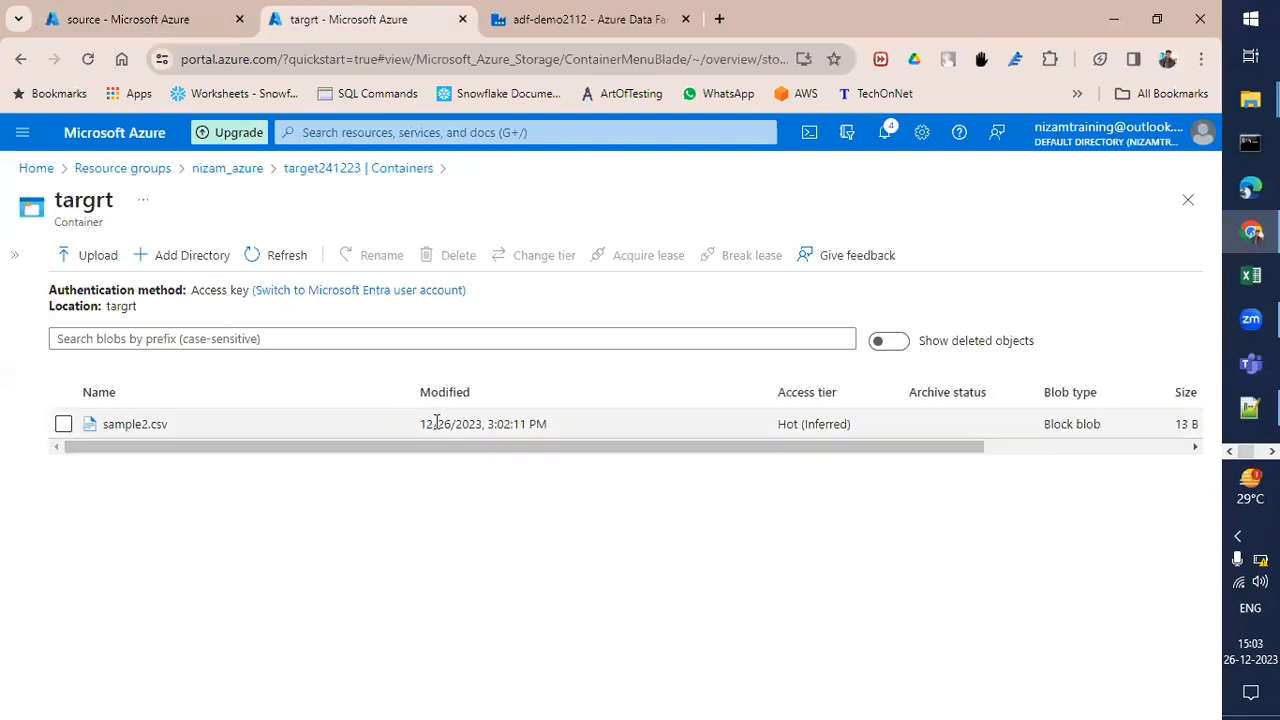
Copy the modified time of sample2.csv in targrt and paste it as the text 3:02:11 PM below the pipeline note in the Paint diagram
drag(488, 424, 552, 427)
key(ctrl+c)
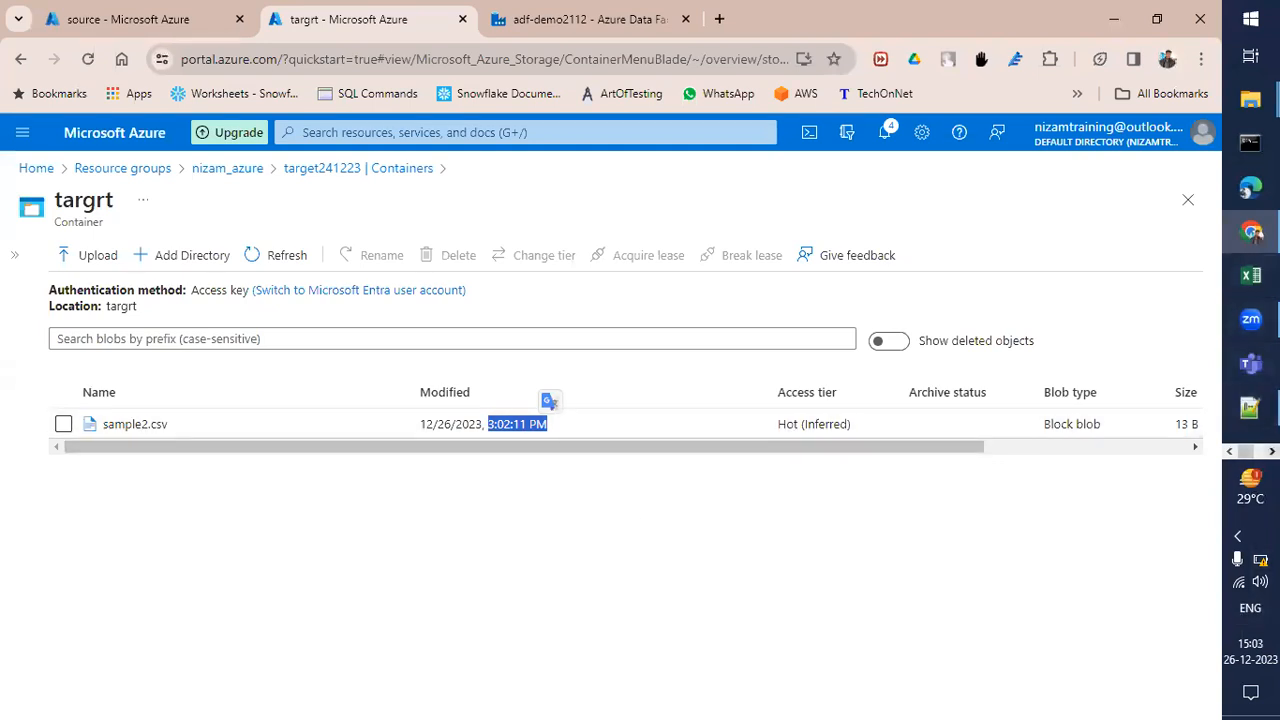
click(1272, 451)
click(1250, 319)
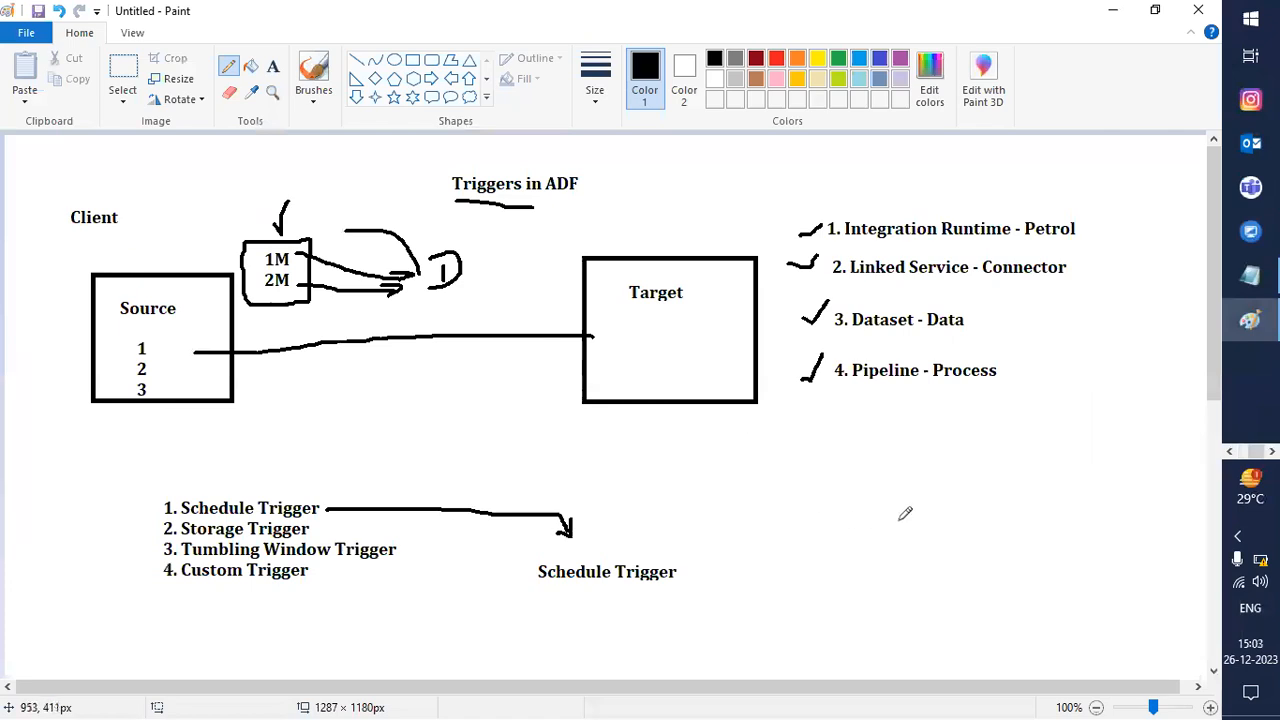
click(272, 67)
click(893, 440)
key(ctrl+v)
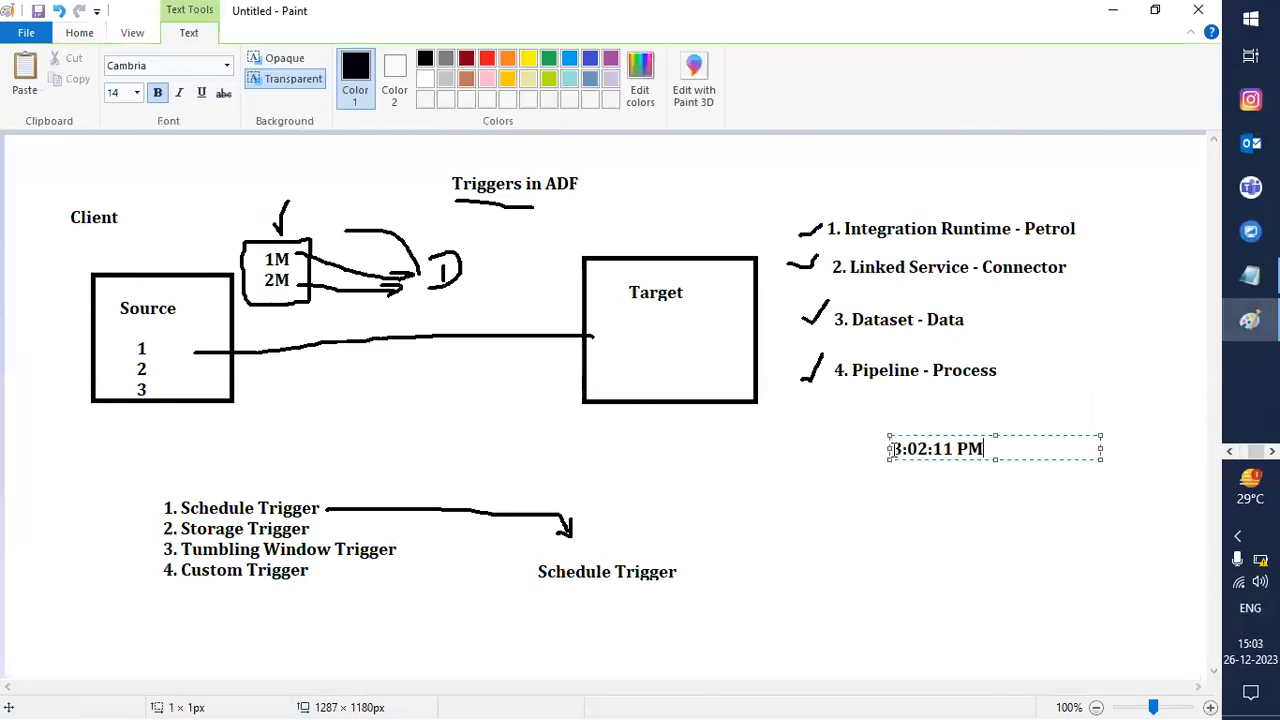
click(846, 557)
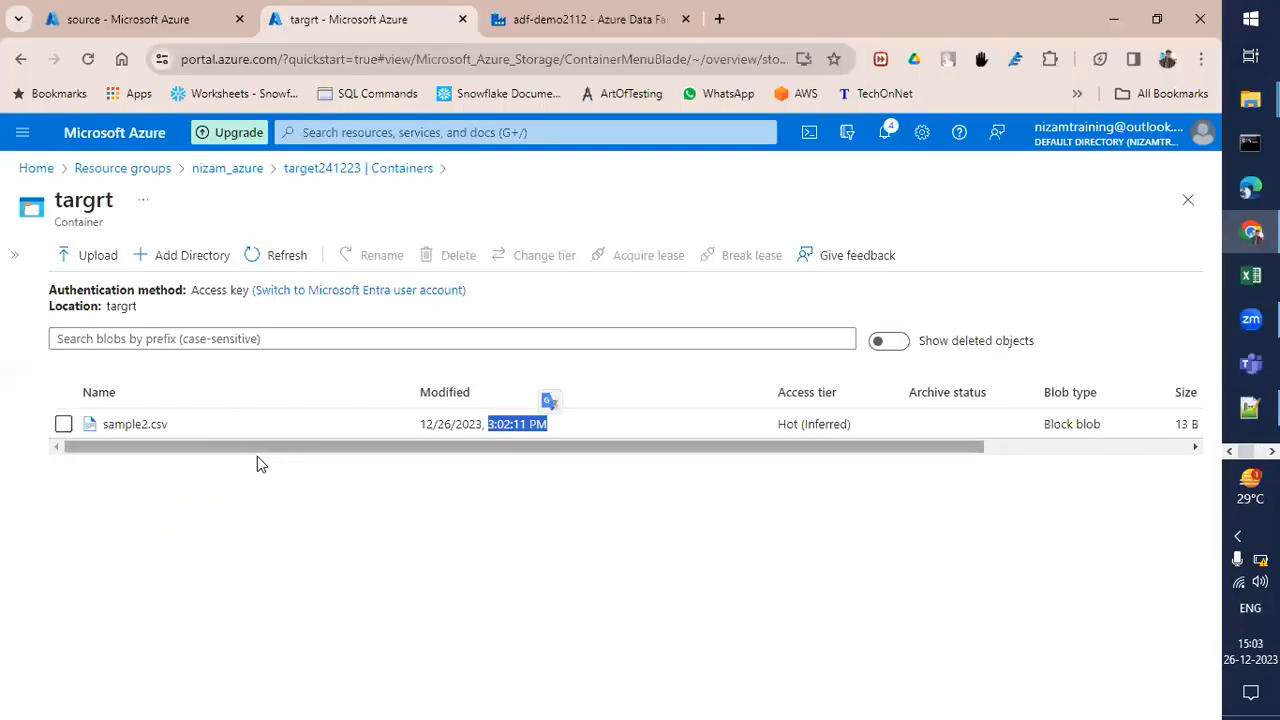
Refresh the targrt container in the browser and check the modified time of sample2.csv against the source container
click(253, 255)
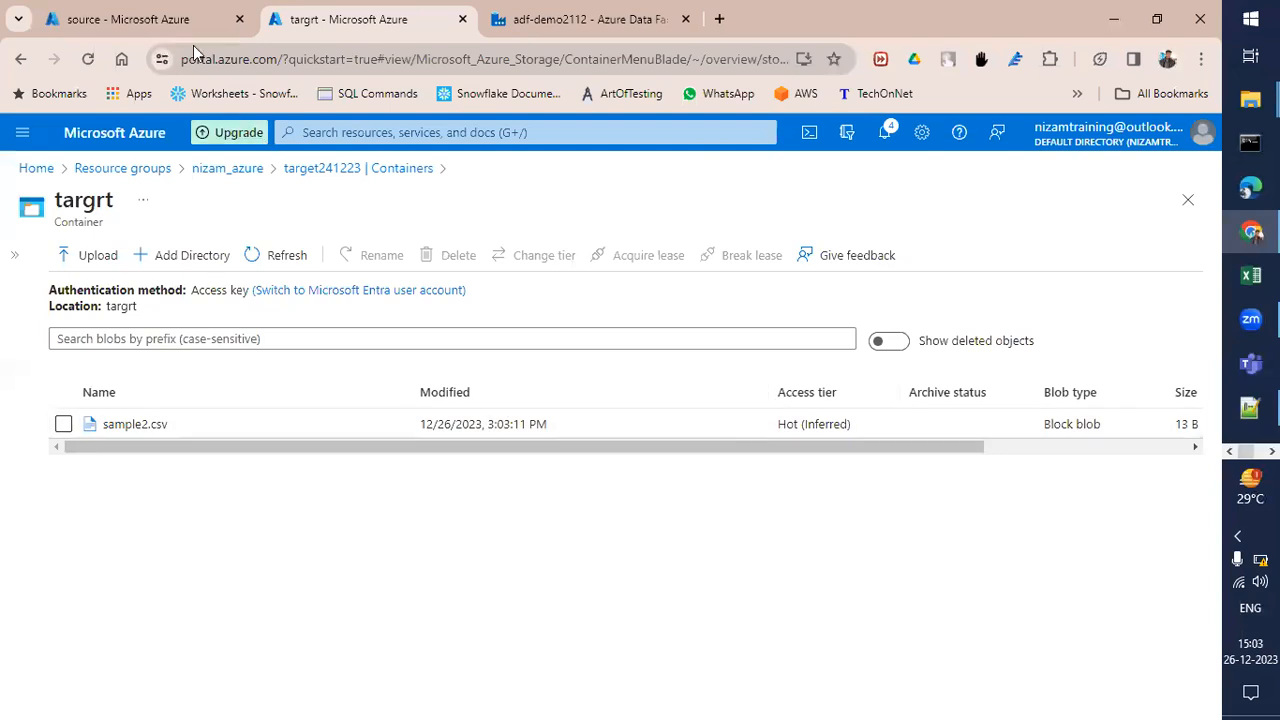
click(190, 19)
click(298, 24)
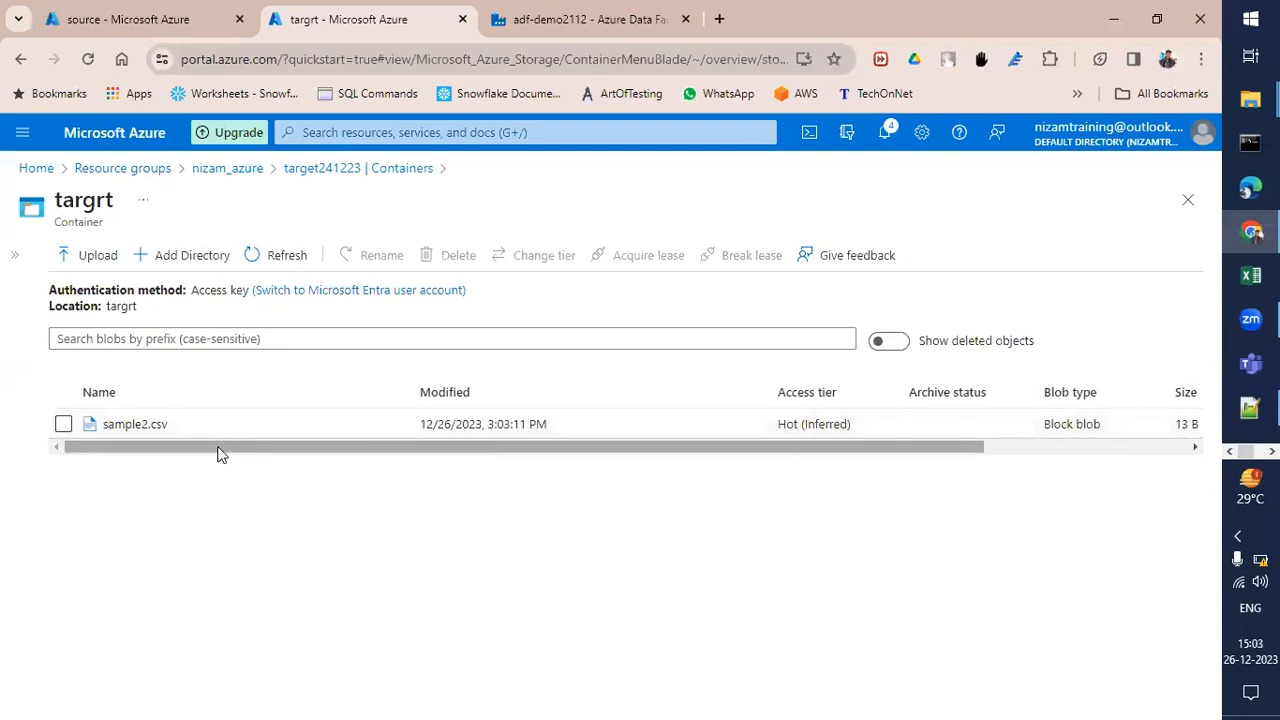
Open pipeline1 for authoring in the adf-demo2112 data factory and enlarge its output area to examine the Copy data1 run
click(580, 19)
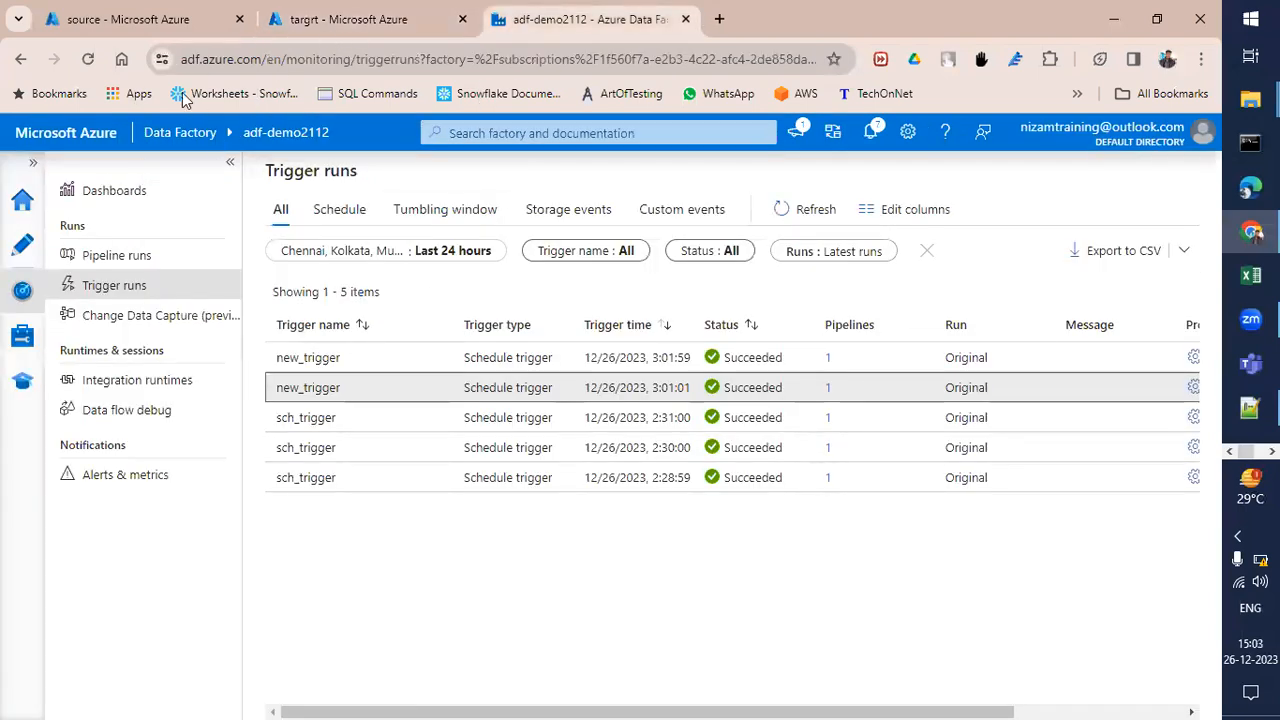
click(22, 199)
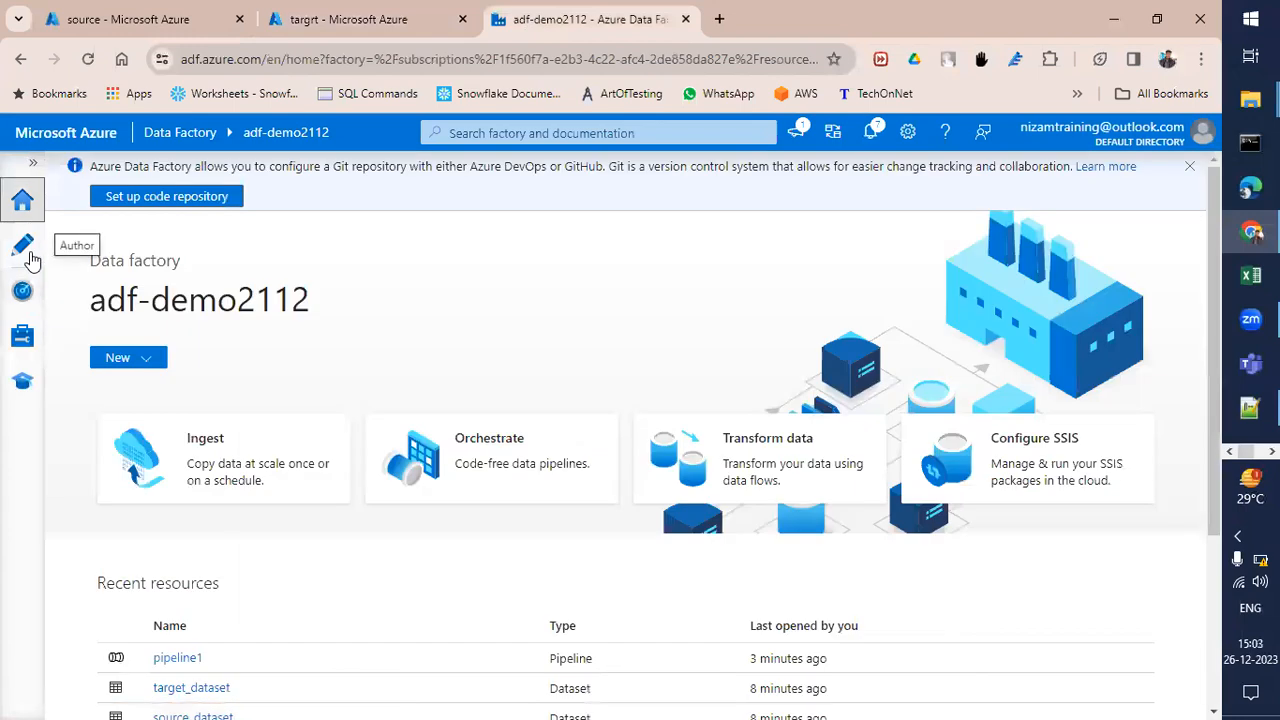
click(24, 246)
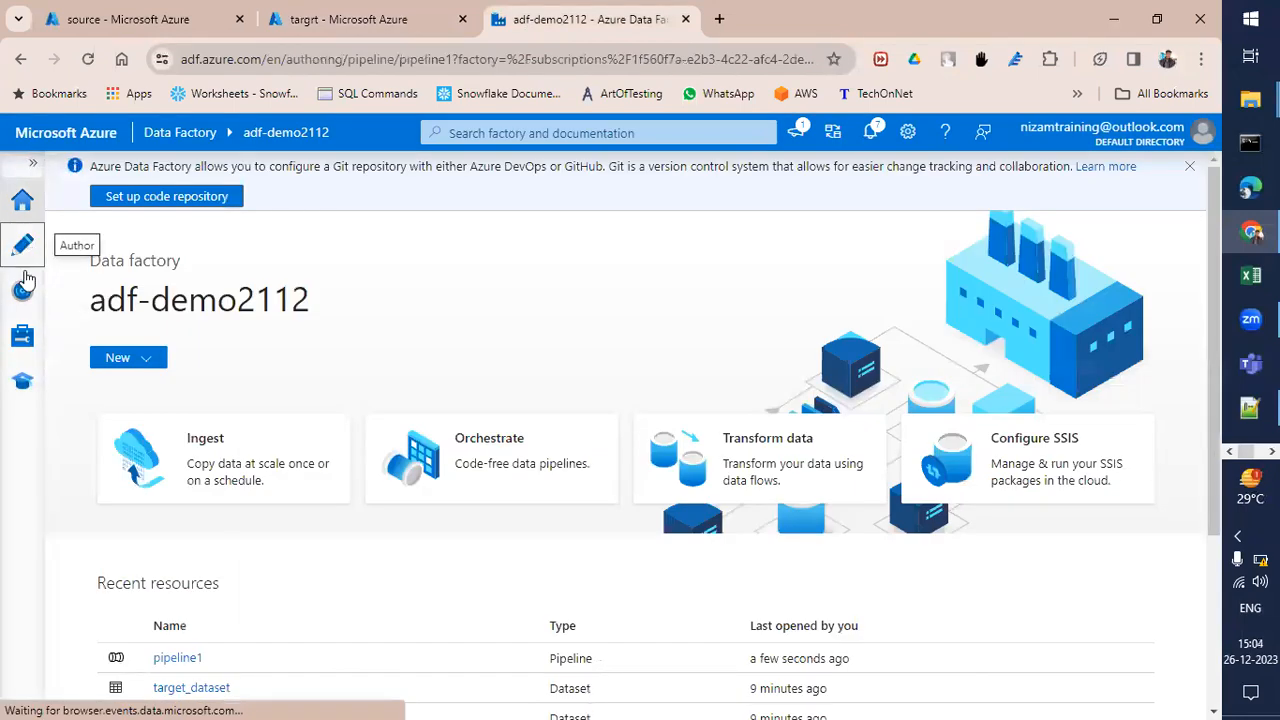
click(24, 290)
click(22, 244)
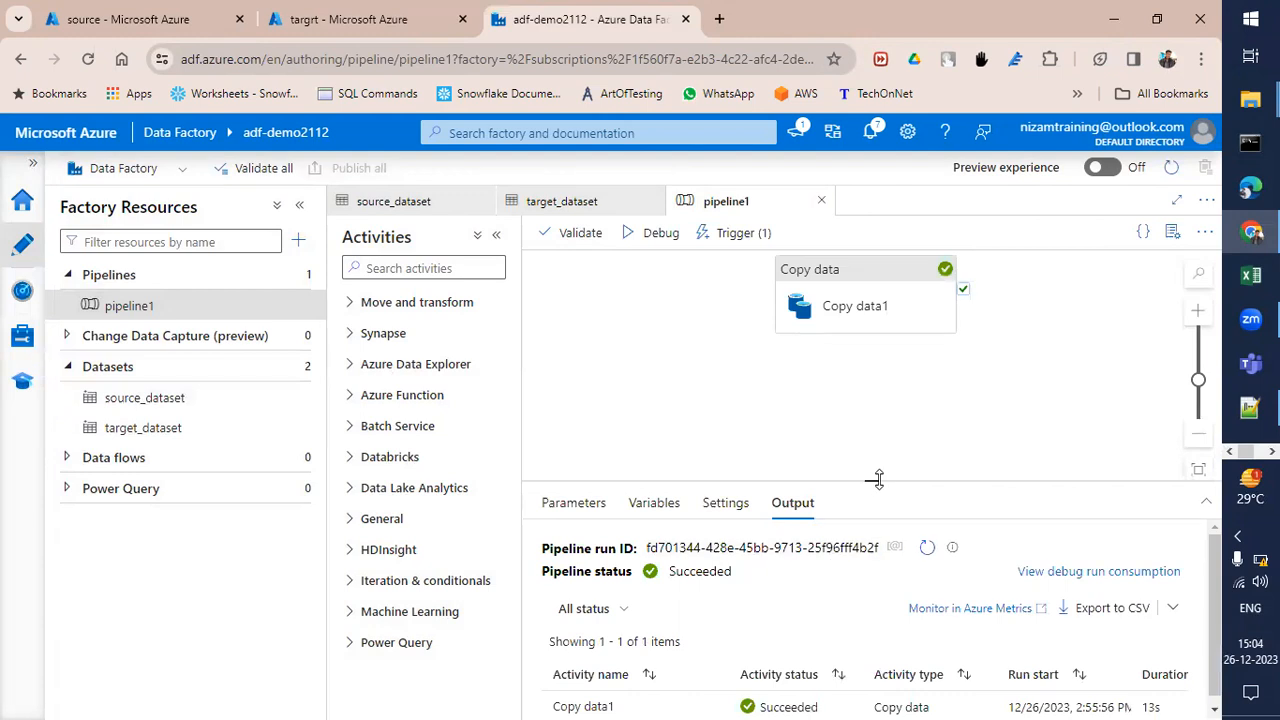
drag(875, 480, 872, 386)
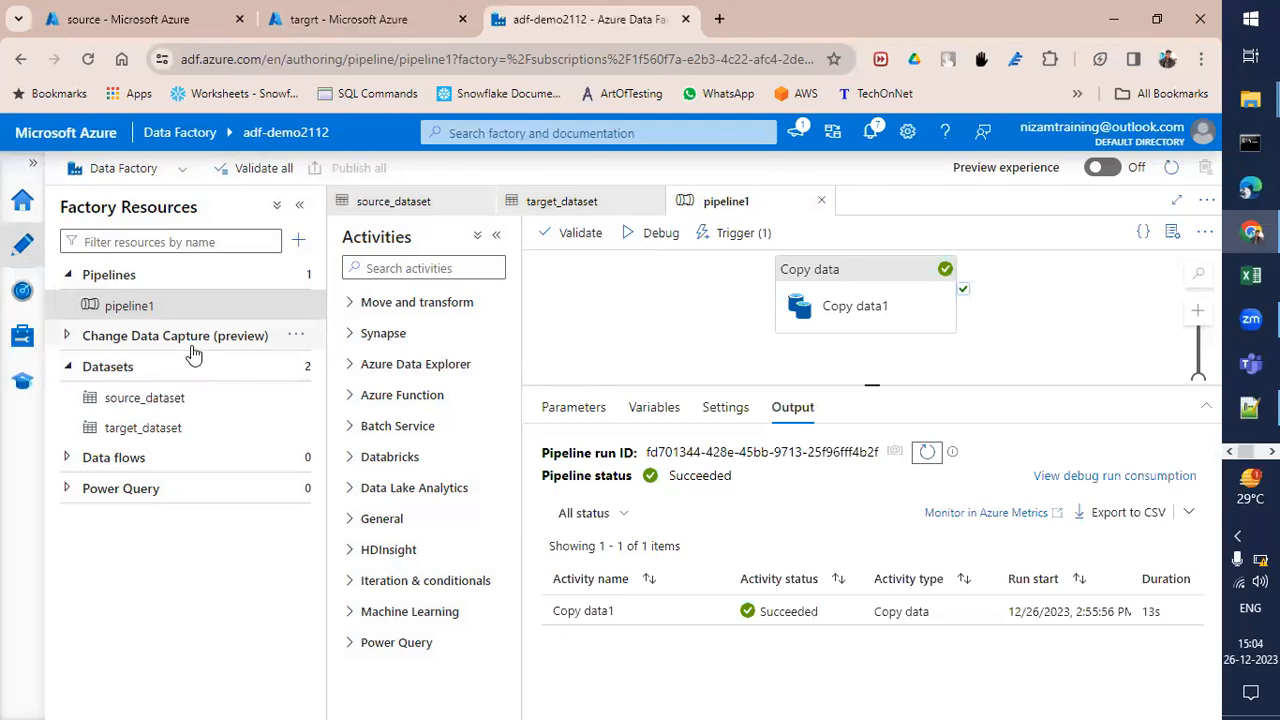
Check the new_trigger entries in the trigger runs, and the matching pipeline1 entries in the pipeline runs
click(22, 290)
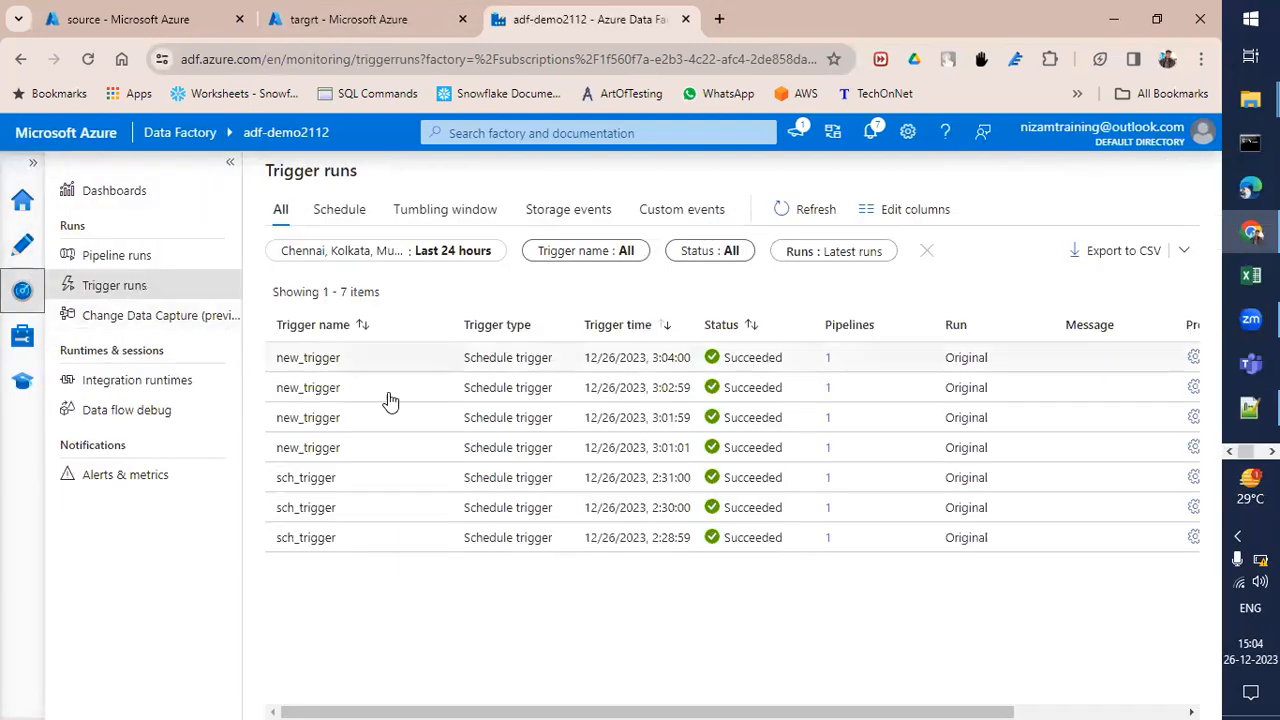
drag(340, 449, 277, 350)
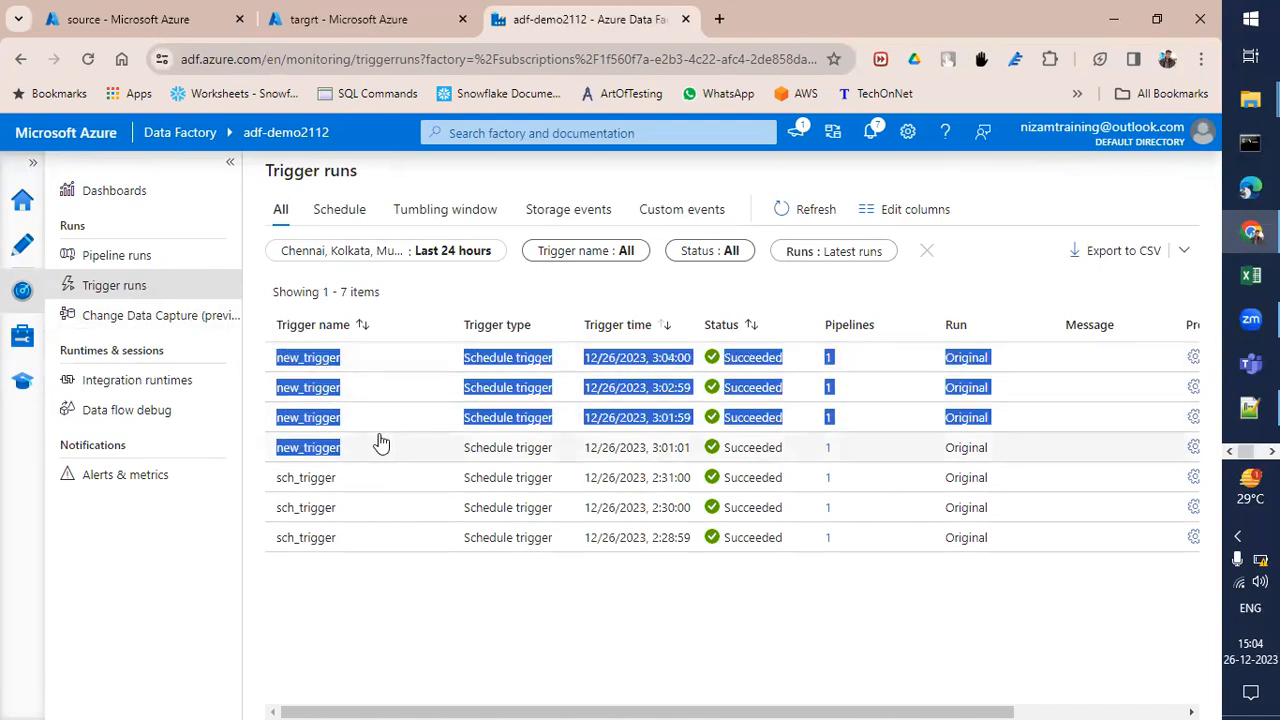
click(148, 262)
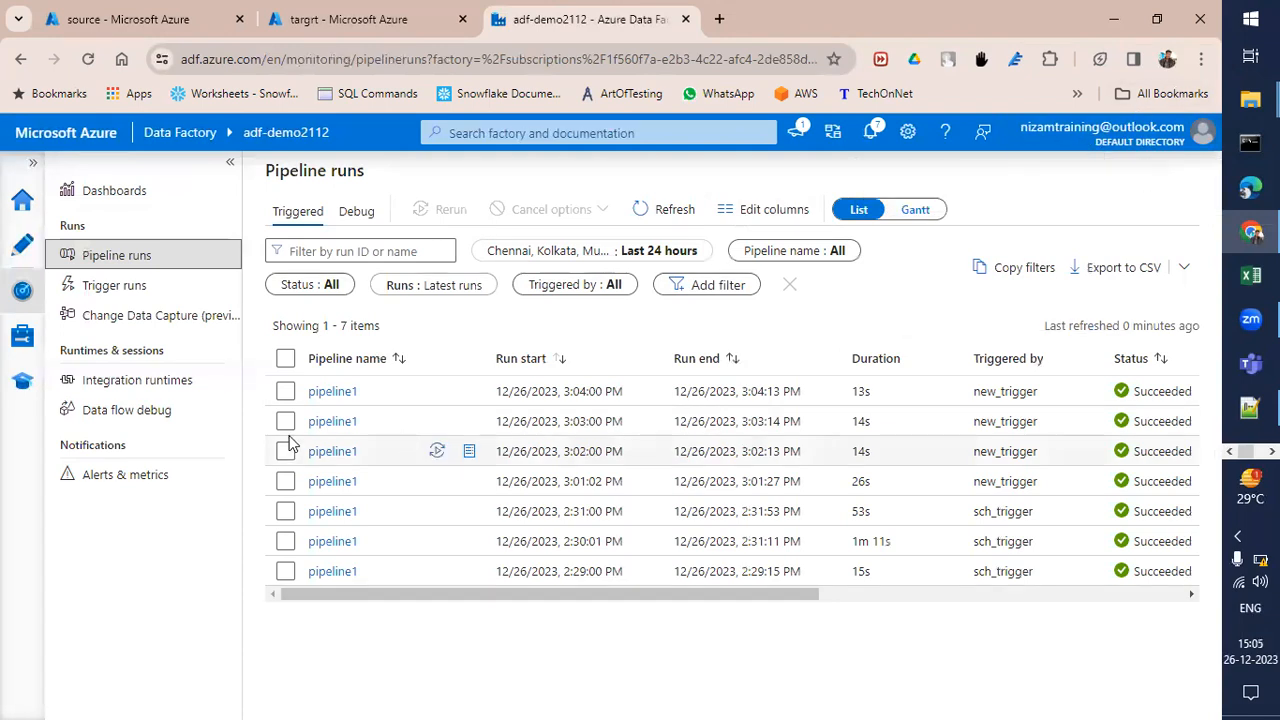
Stop new_trigger in the data factory's trigger management and publish the pending change
click(20, 340)
click(143, 542)
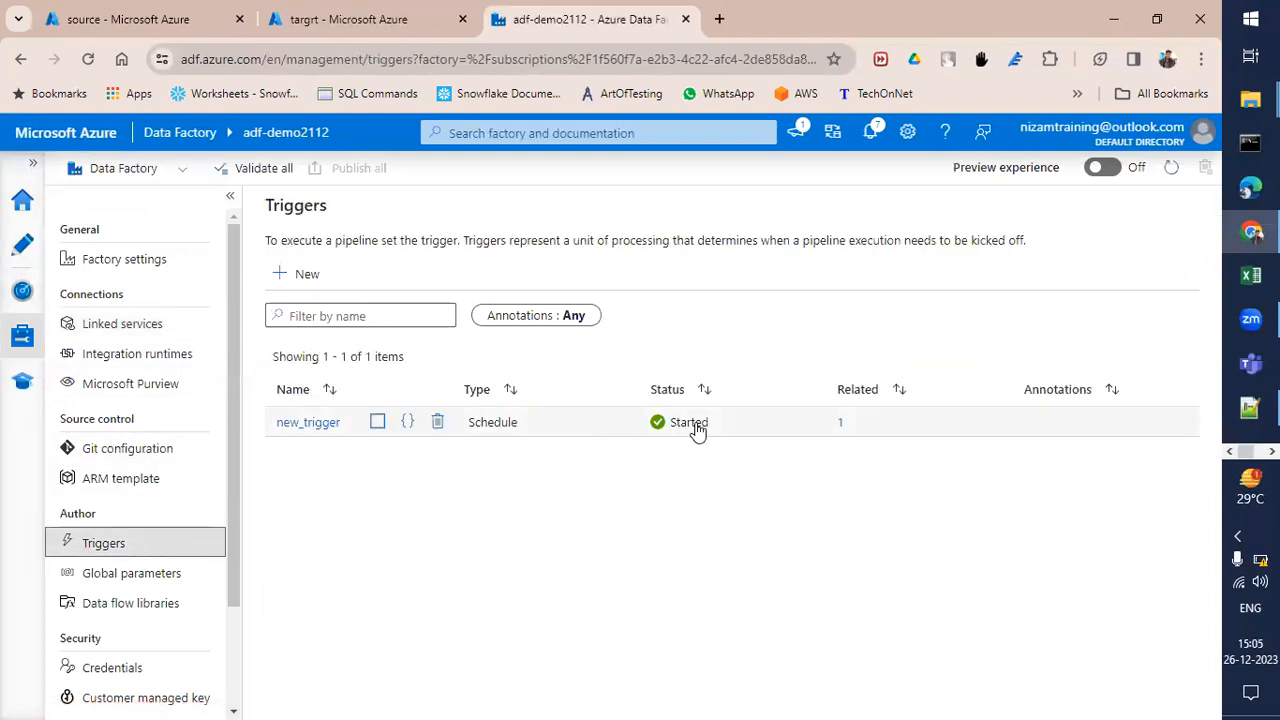
click(377, 424)
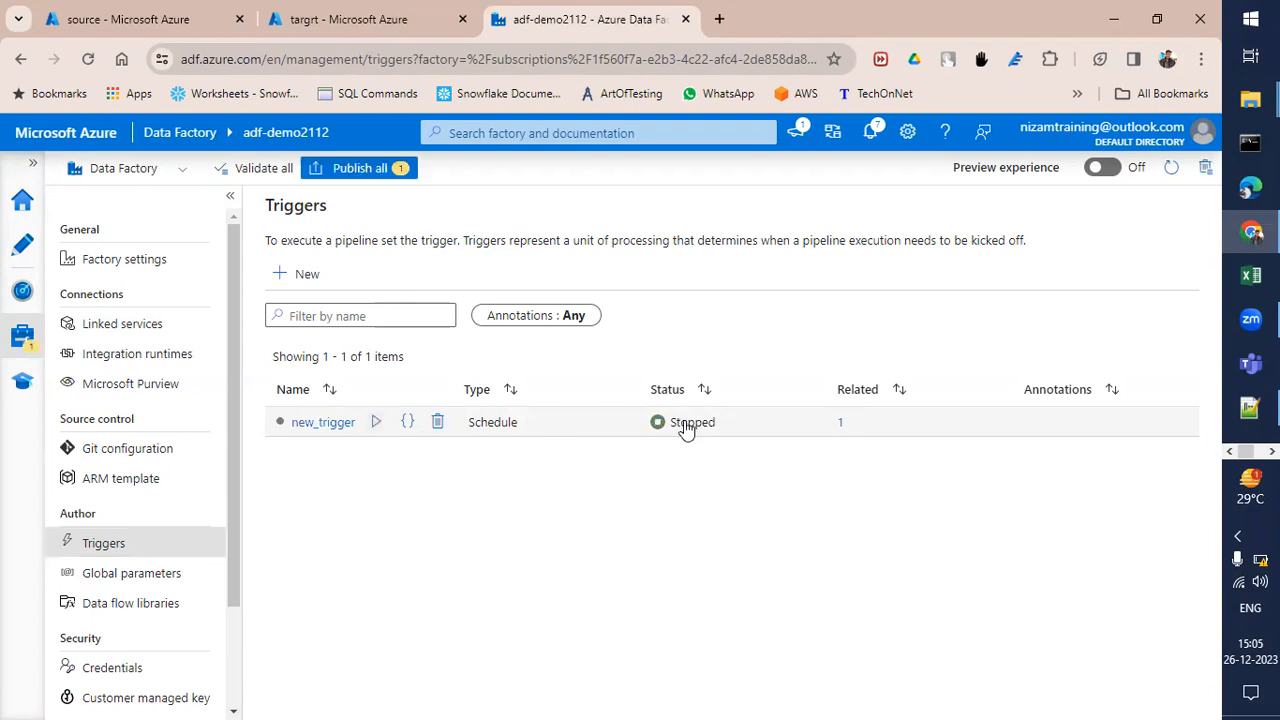
click(372, 170)
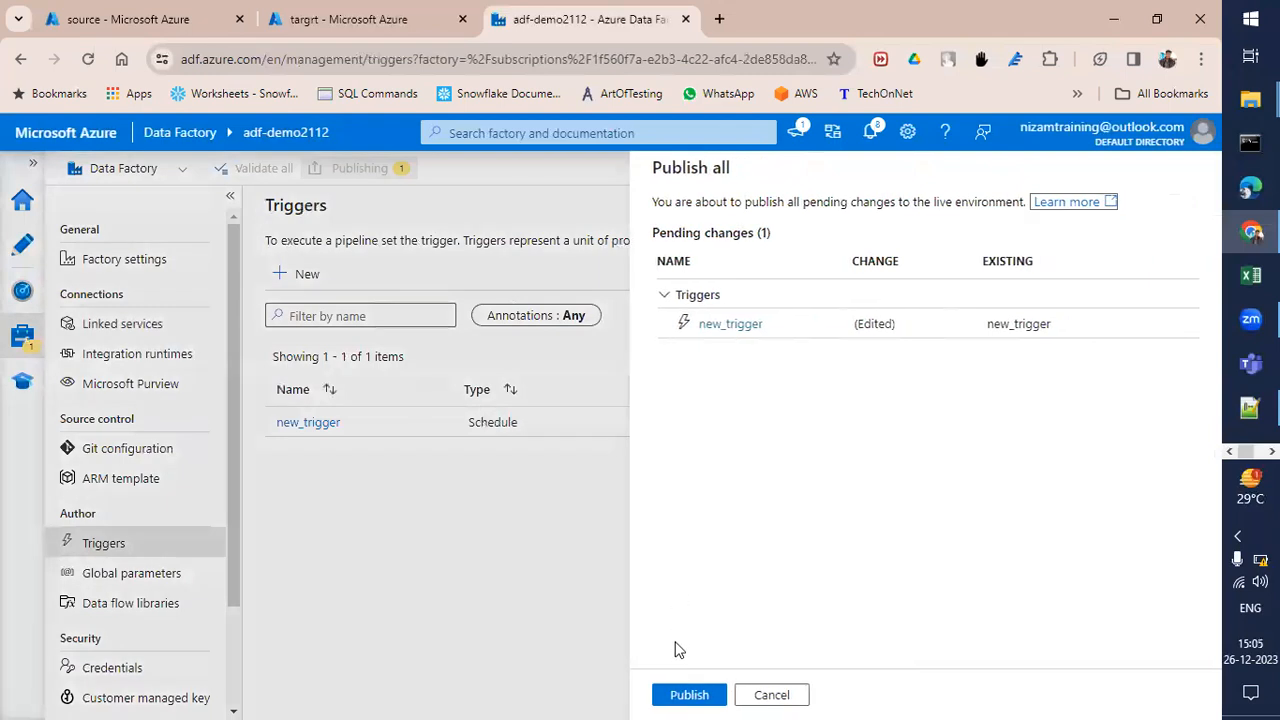
click(688, 695)
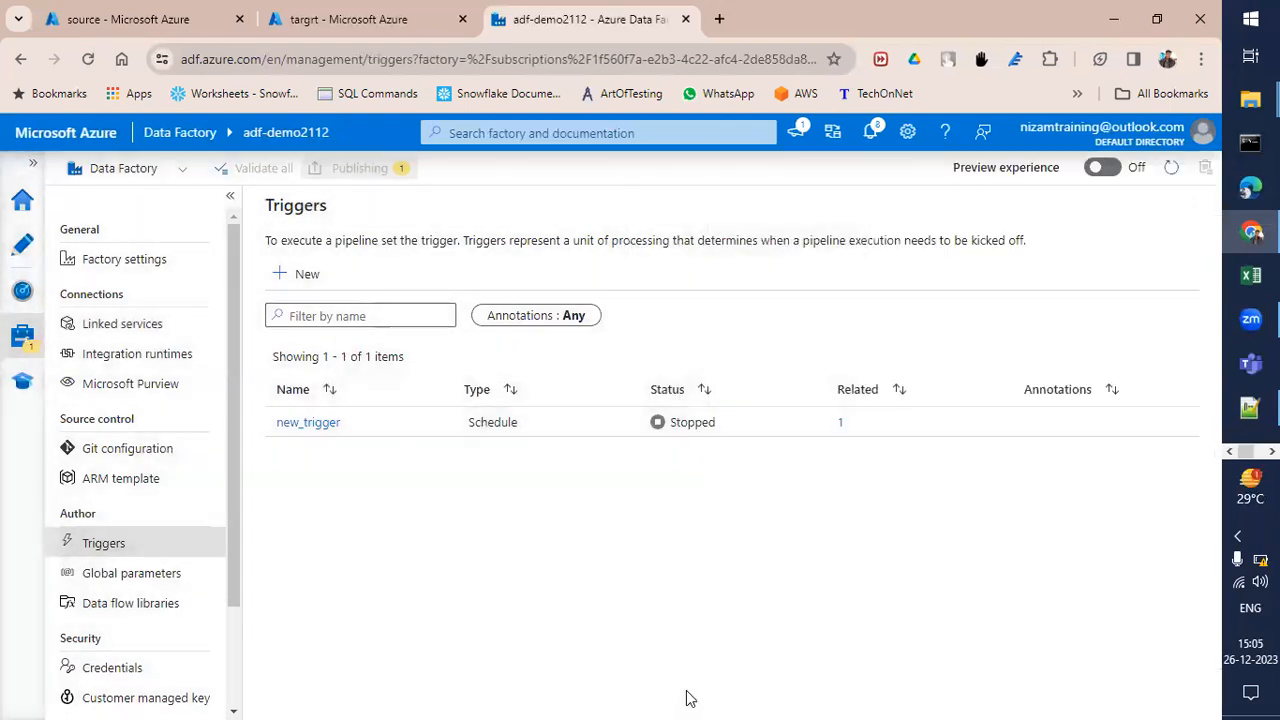